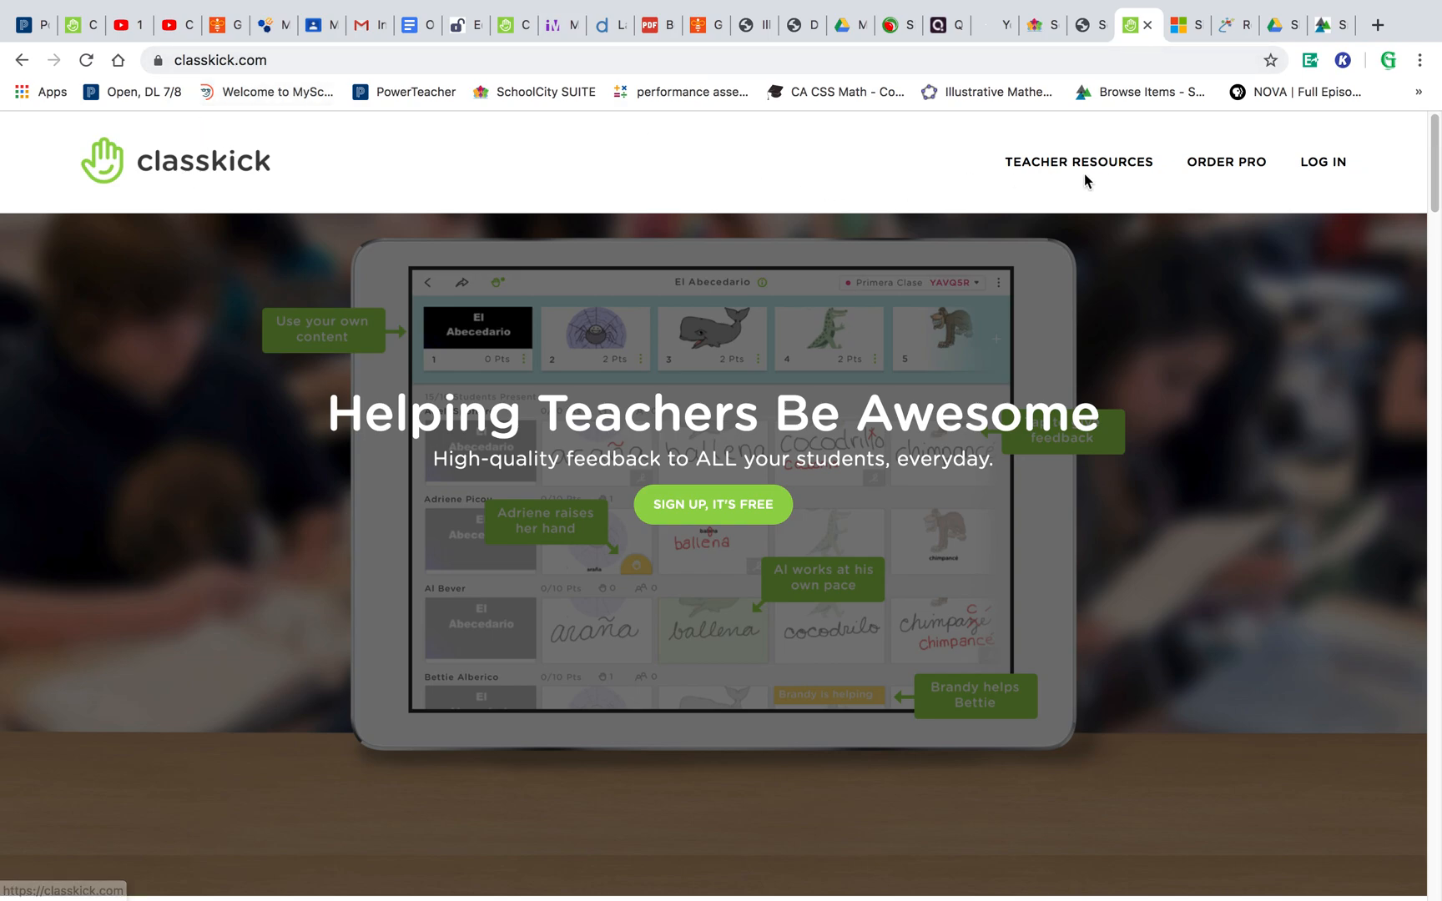
- Open the teacher login and sign in to Classkick with Google
mouse_move(1322, 165)
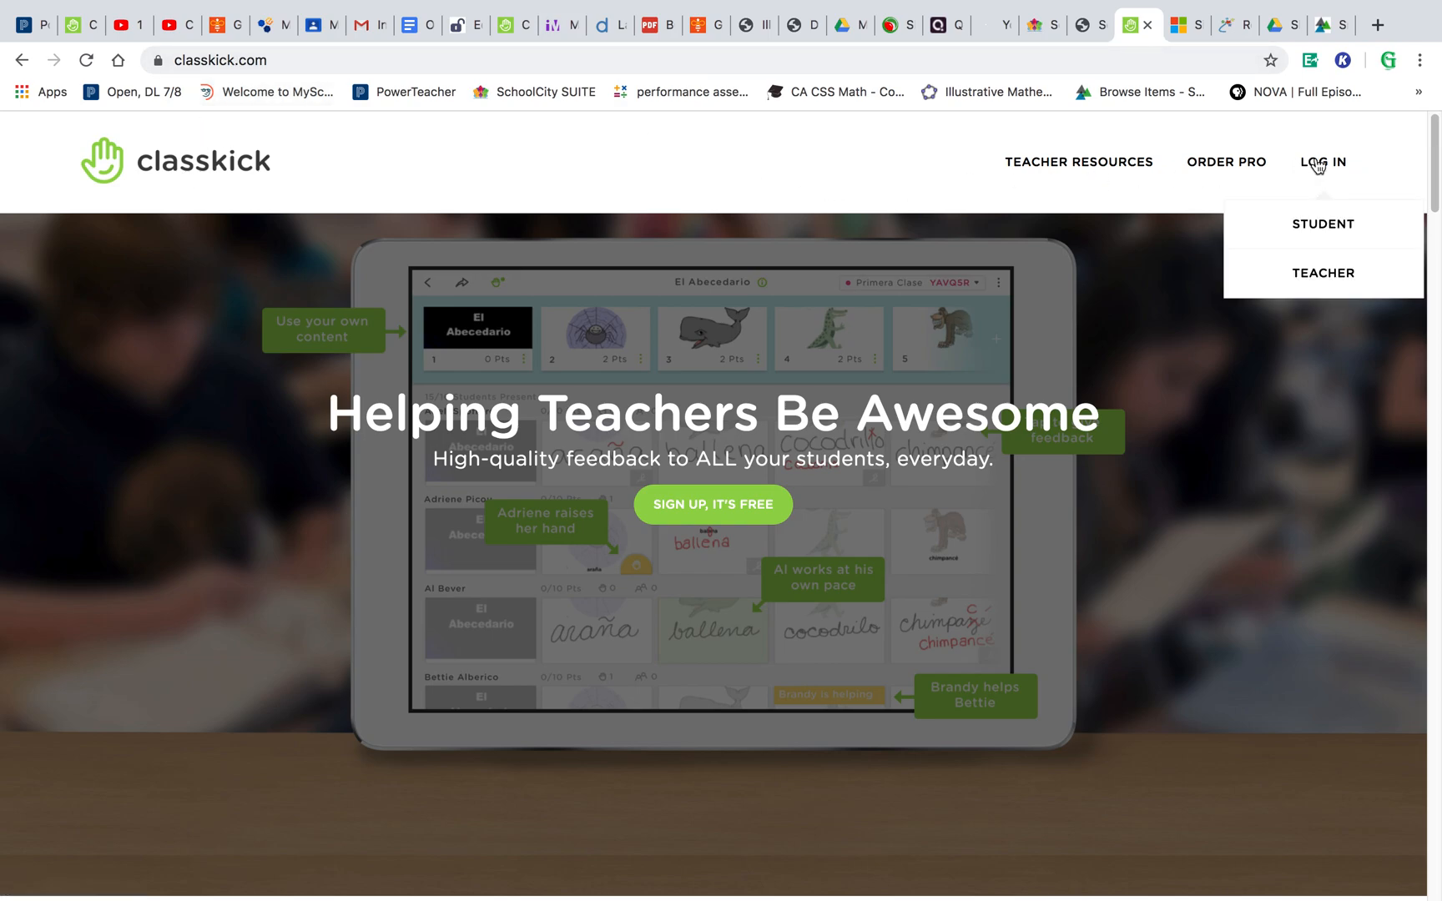
click(1324, 290)
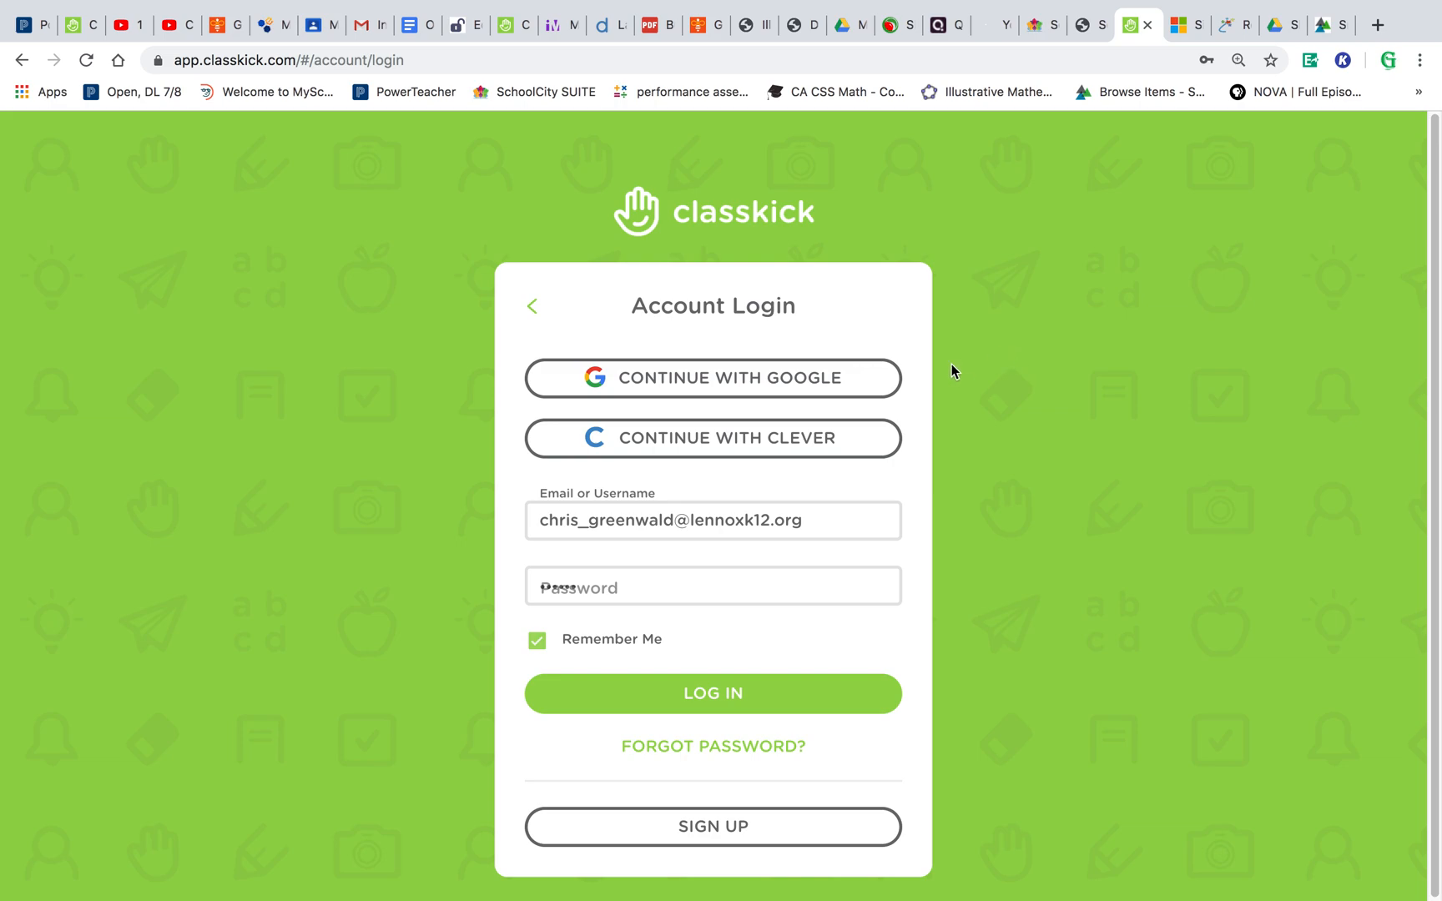
click(838, 389)
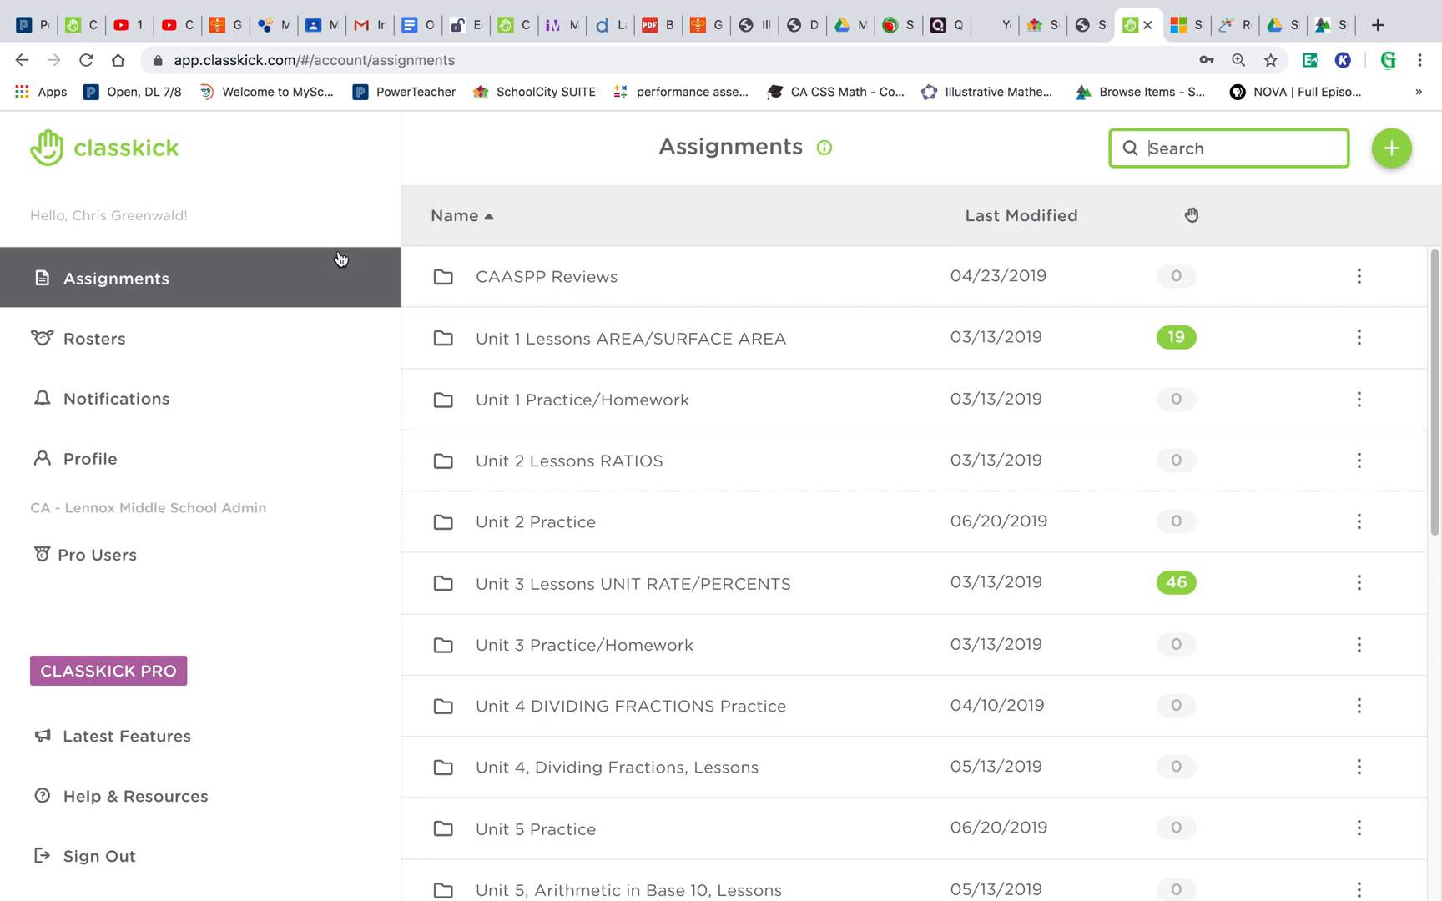
- Browse the Rosters, Notifications and Profile sections, then return to Assignments
click(97, 358)
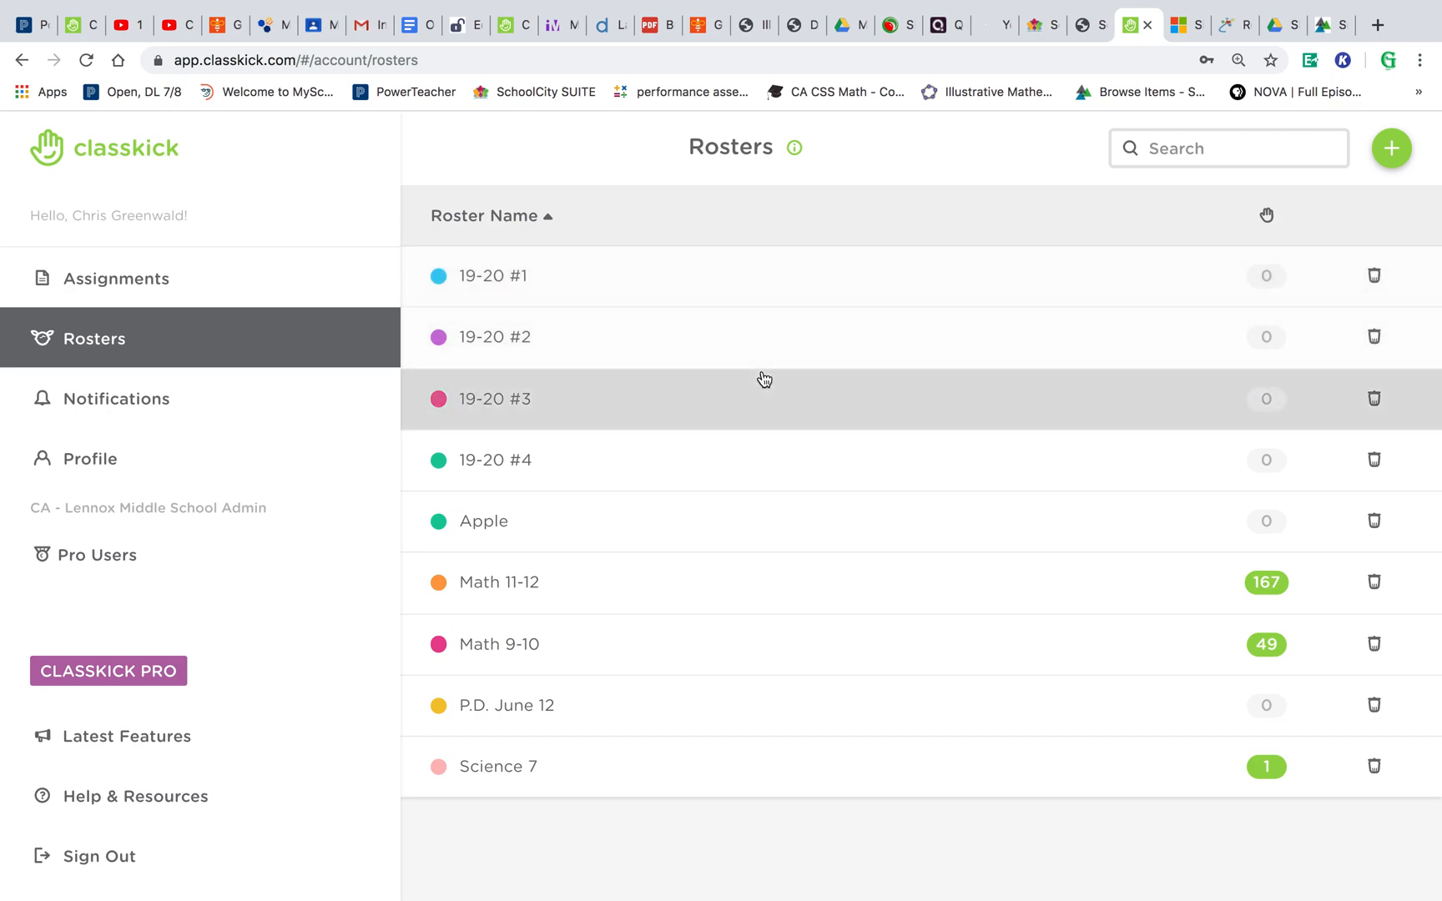
click(256, 419)
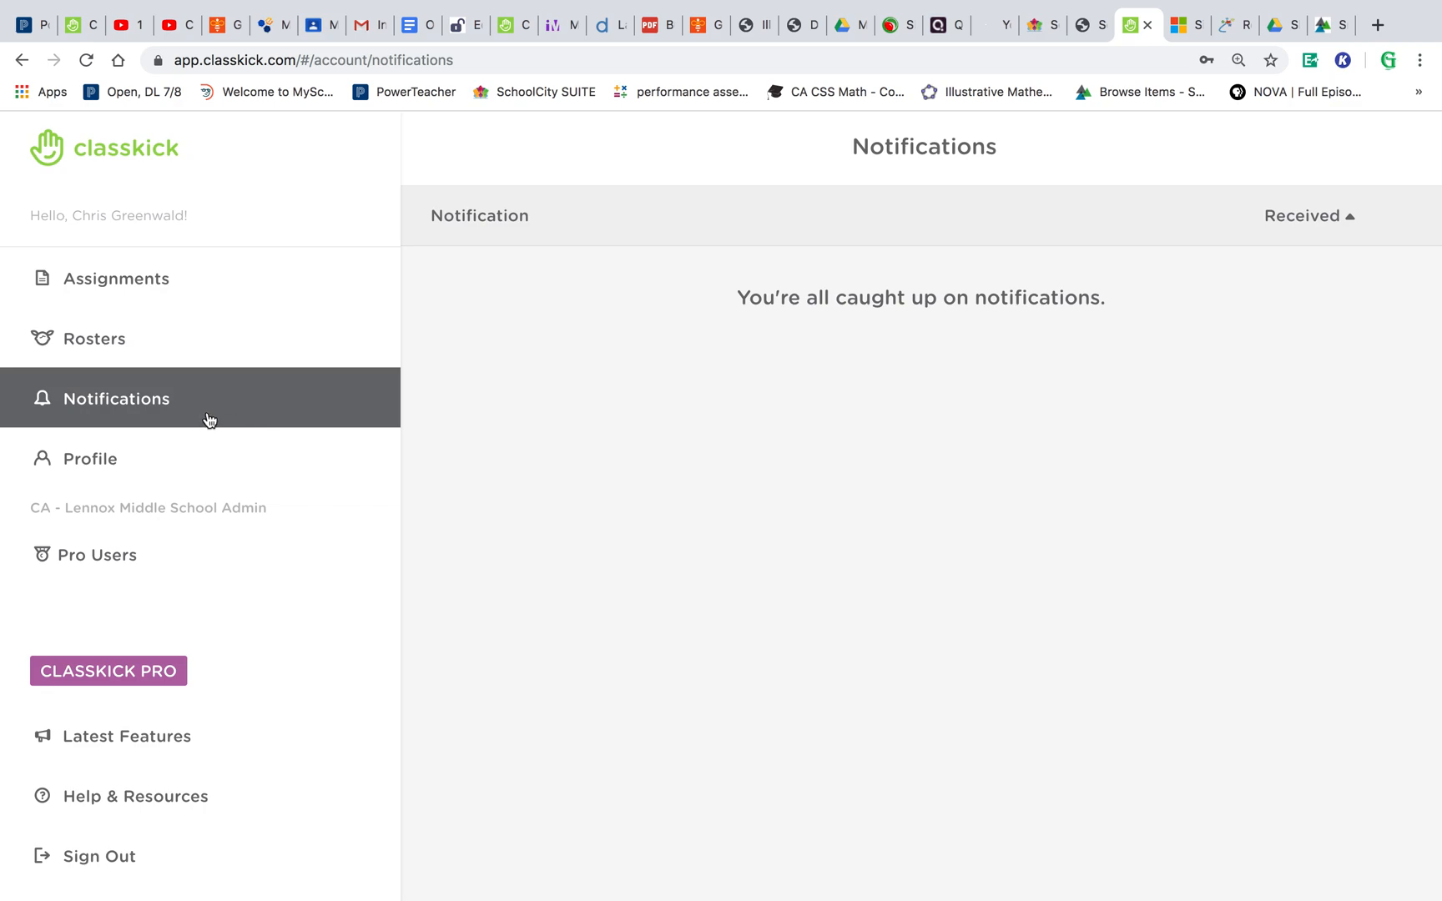
click(167, 473)
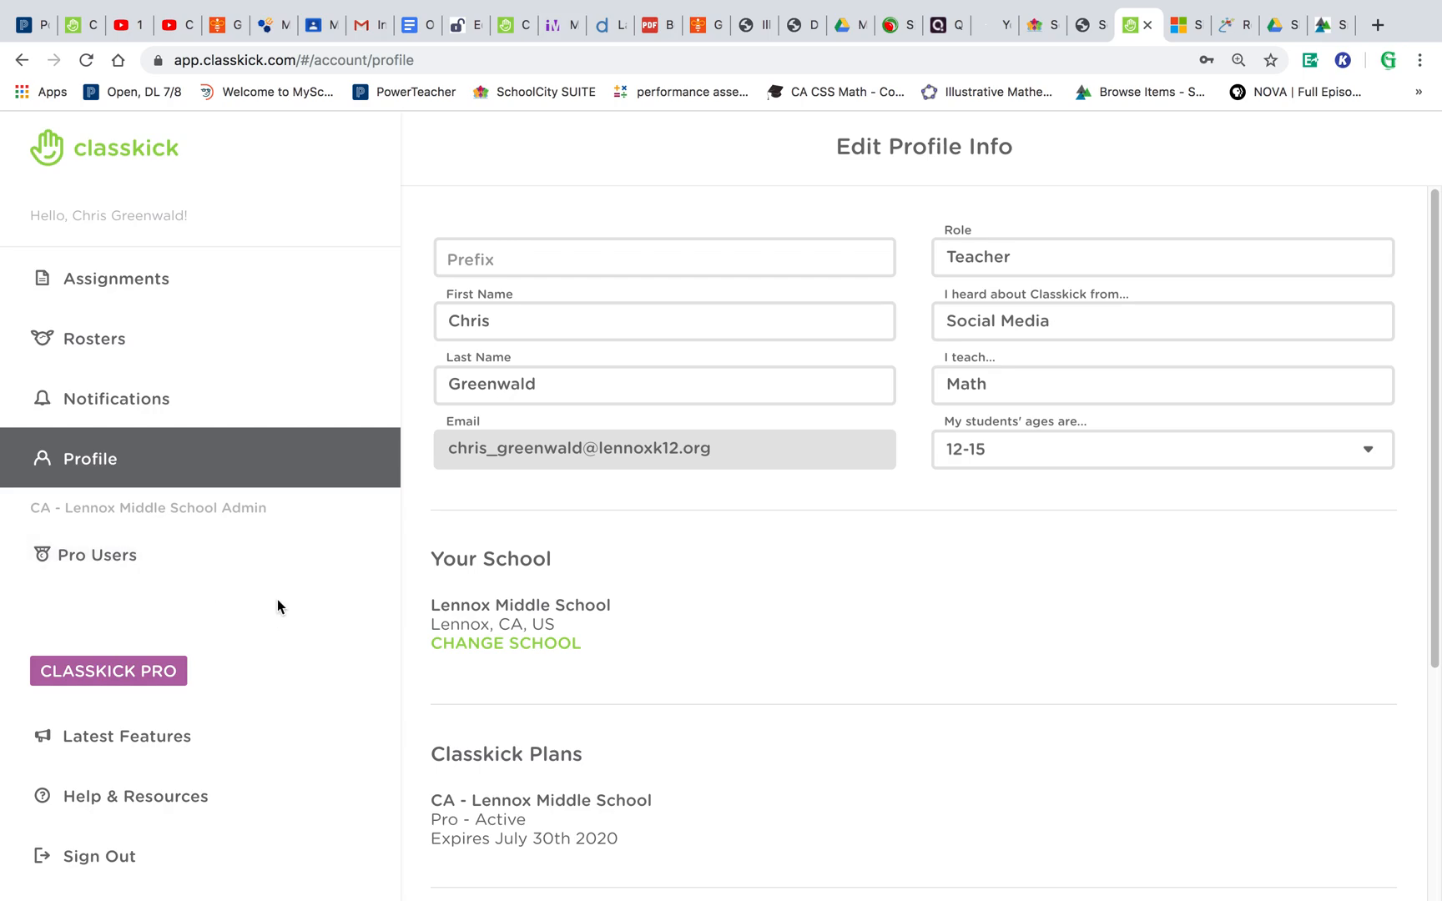
click(177, 287)
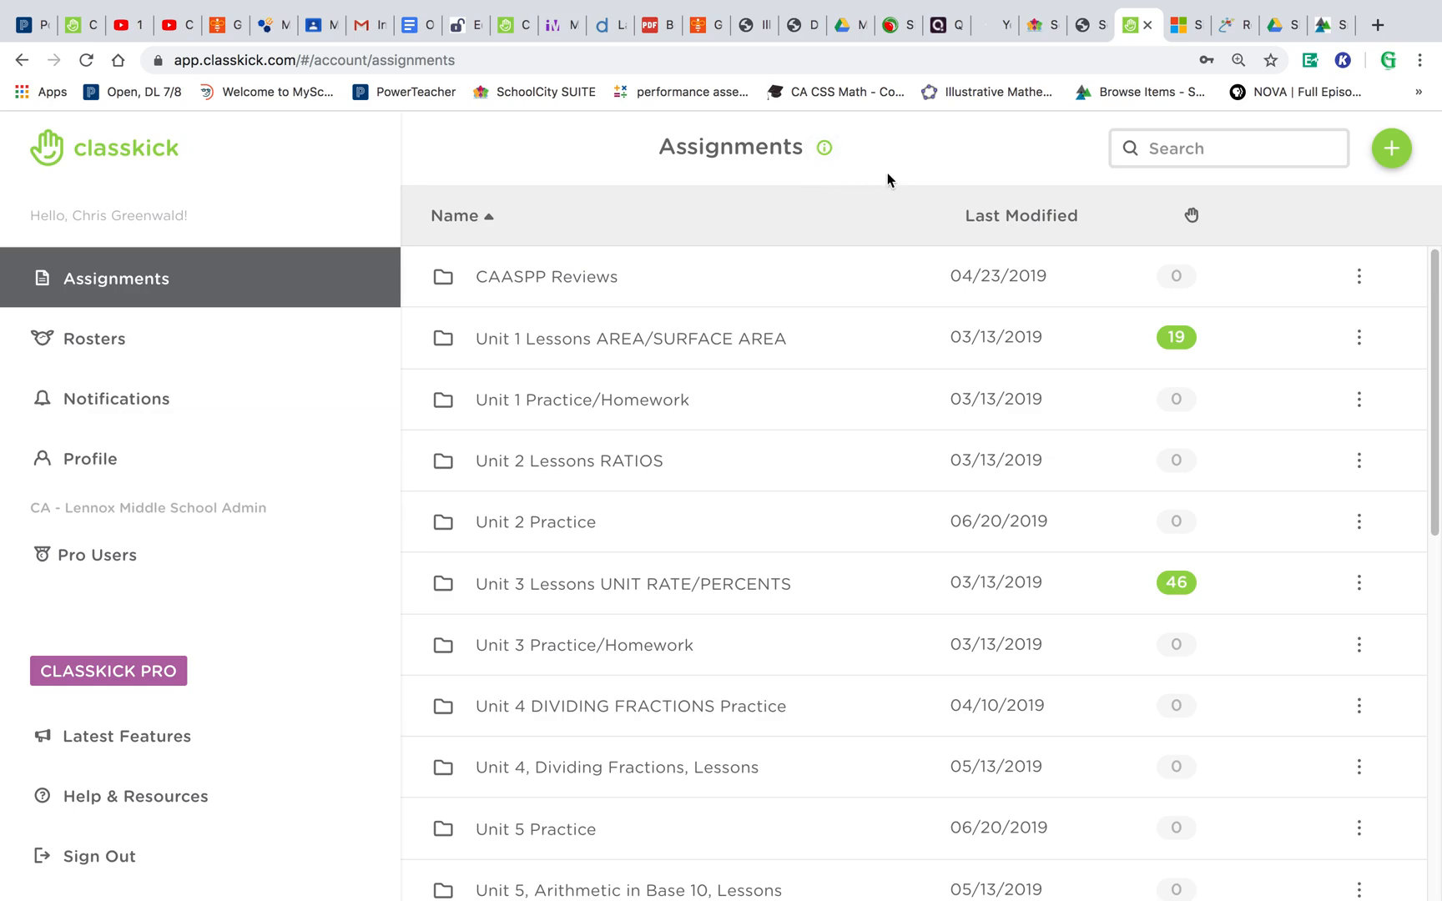
- Start a new assignment from a file and choose 6-3-15-teacher_presentation.pdf
click(1393, 150)
click(1311, 225)
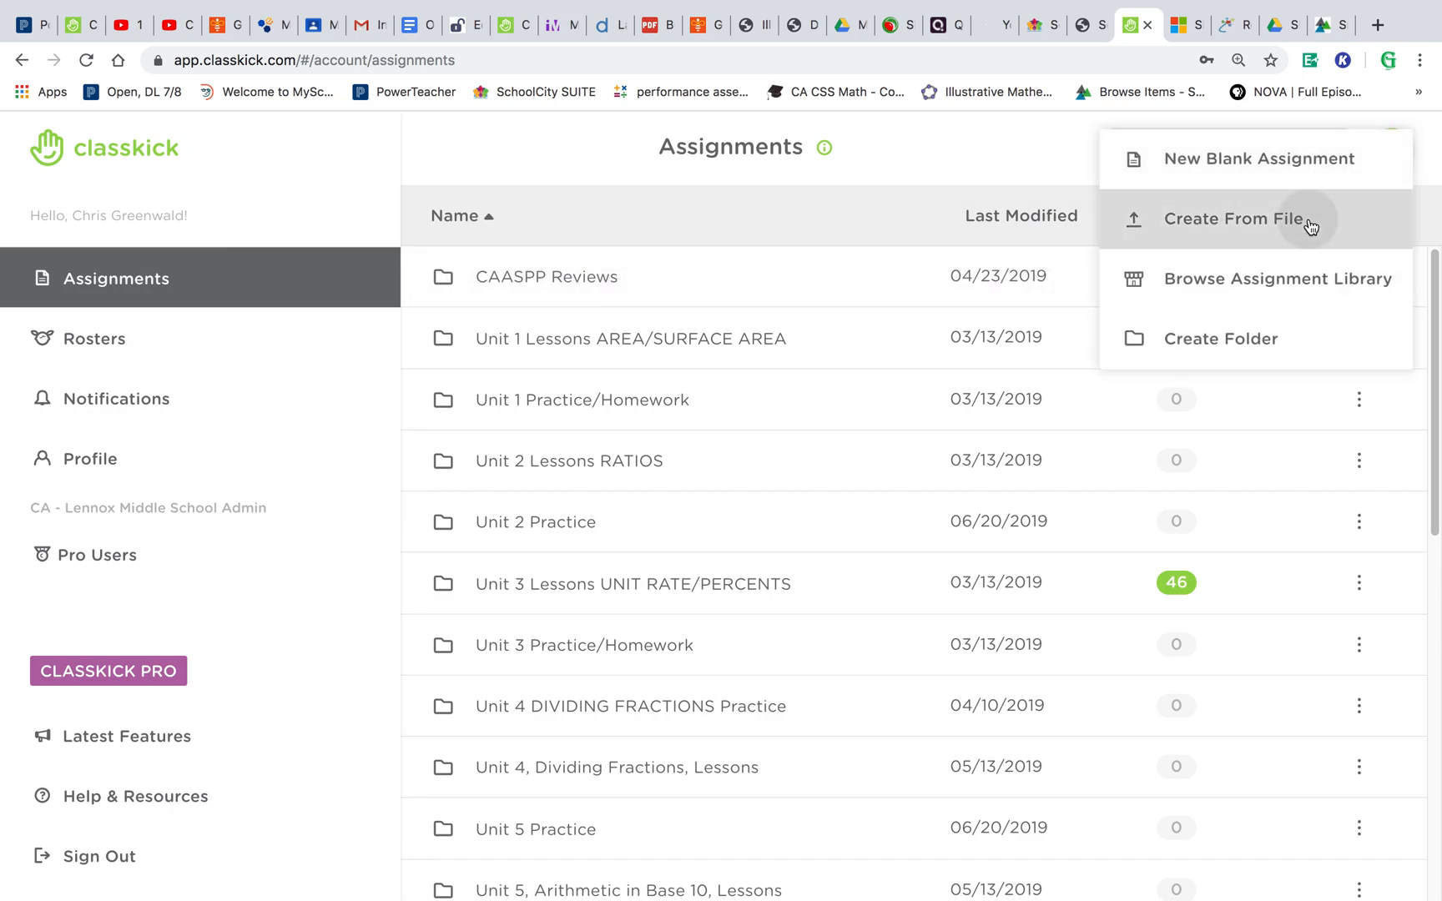
click(909, 591)
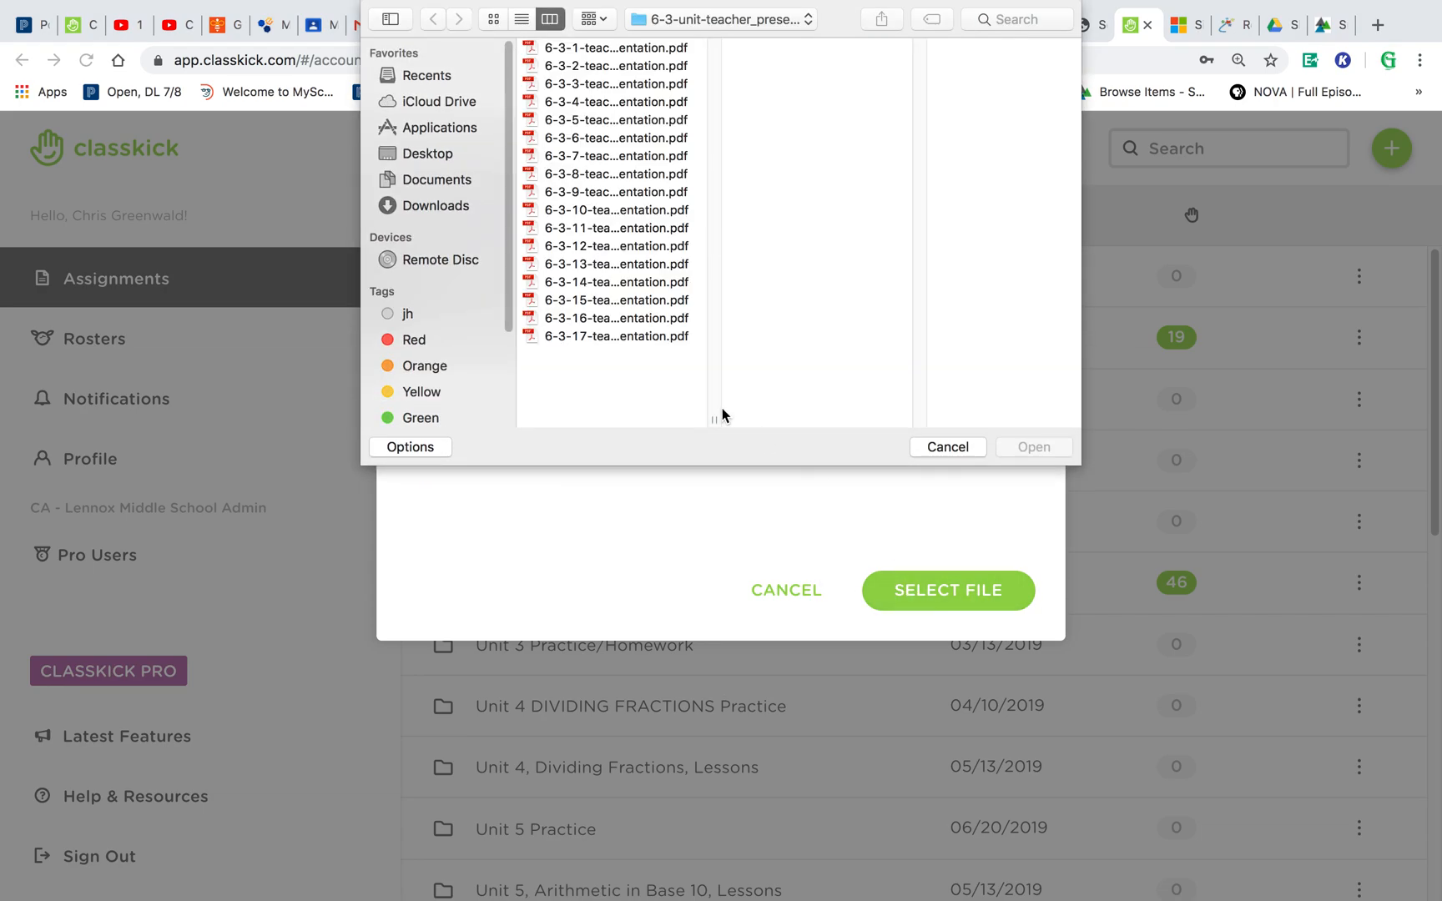
click(660, 301)
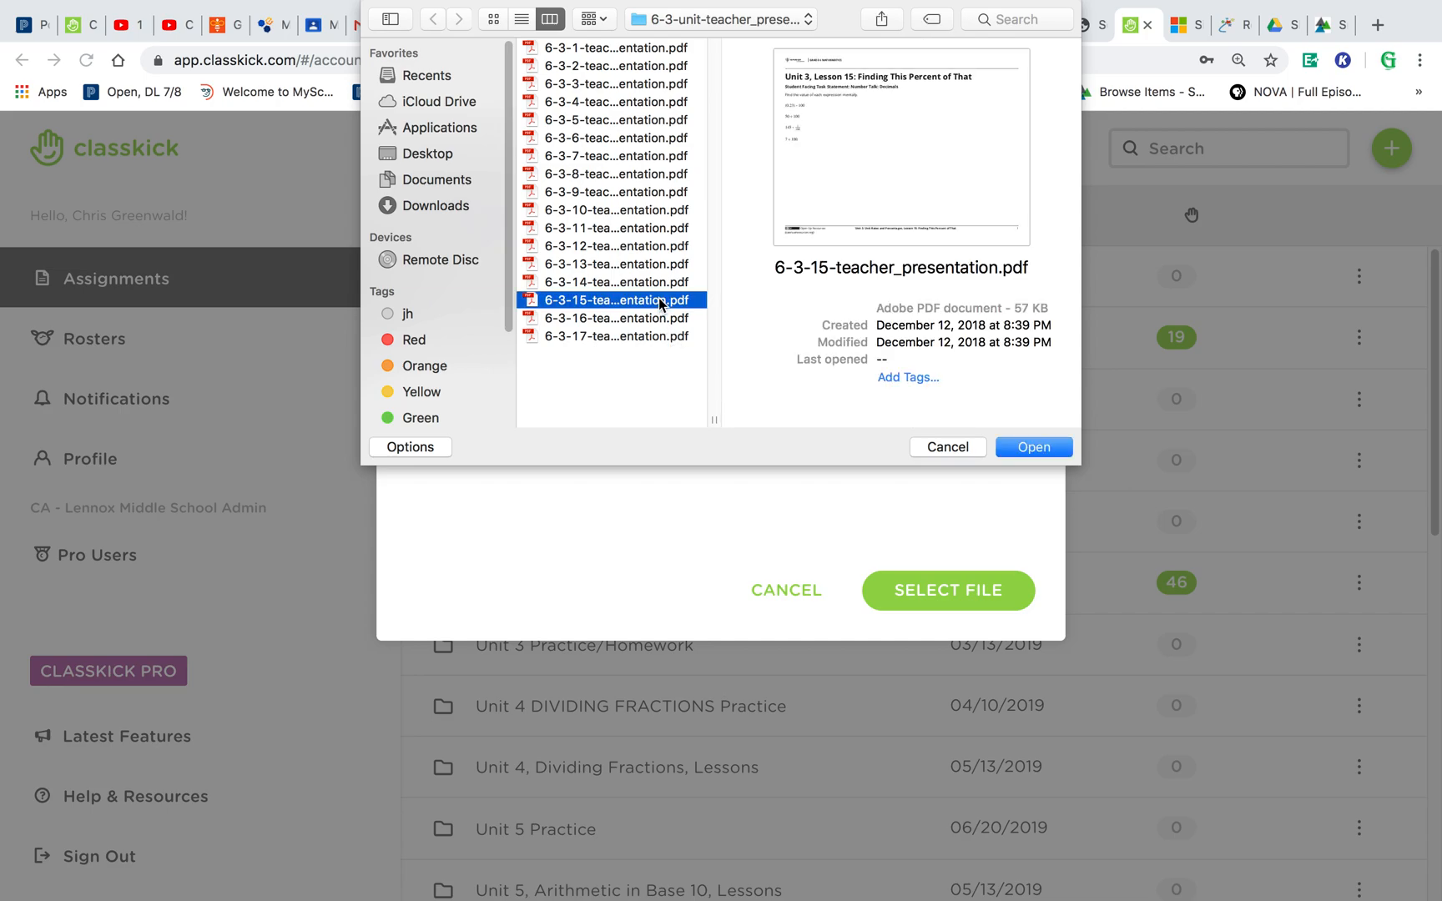
click(1046, 447)
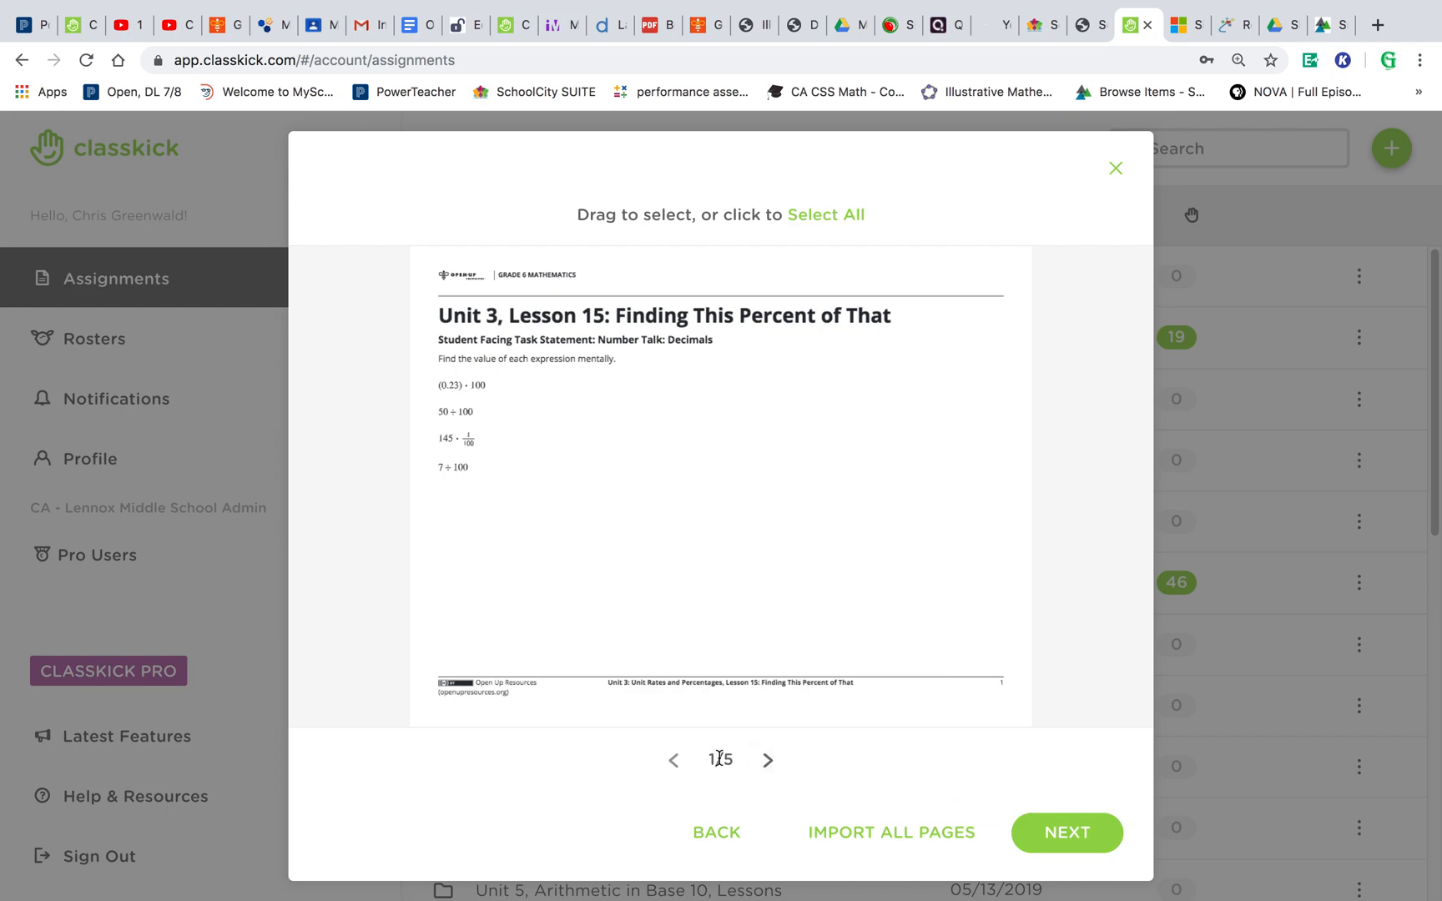
- Import all pages of the PDF as new questions and finish creating the assignment
click(858, 833)
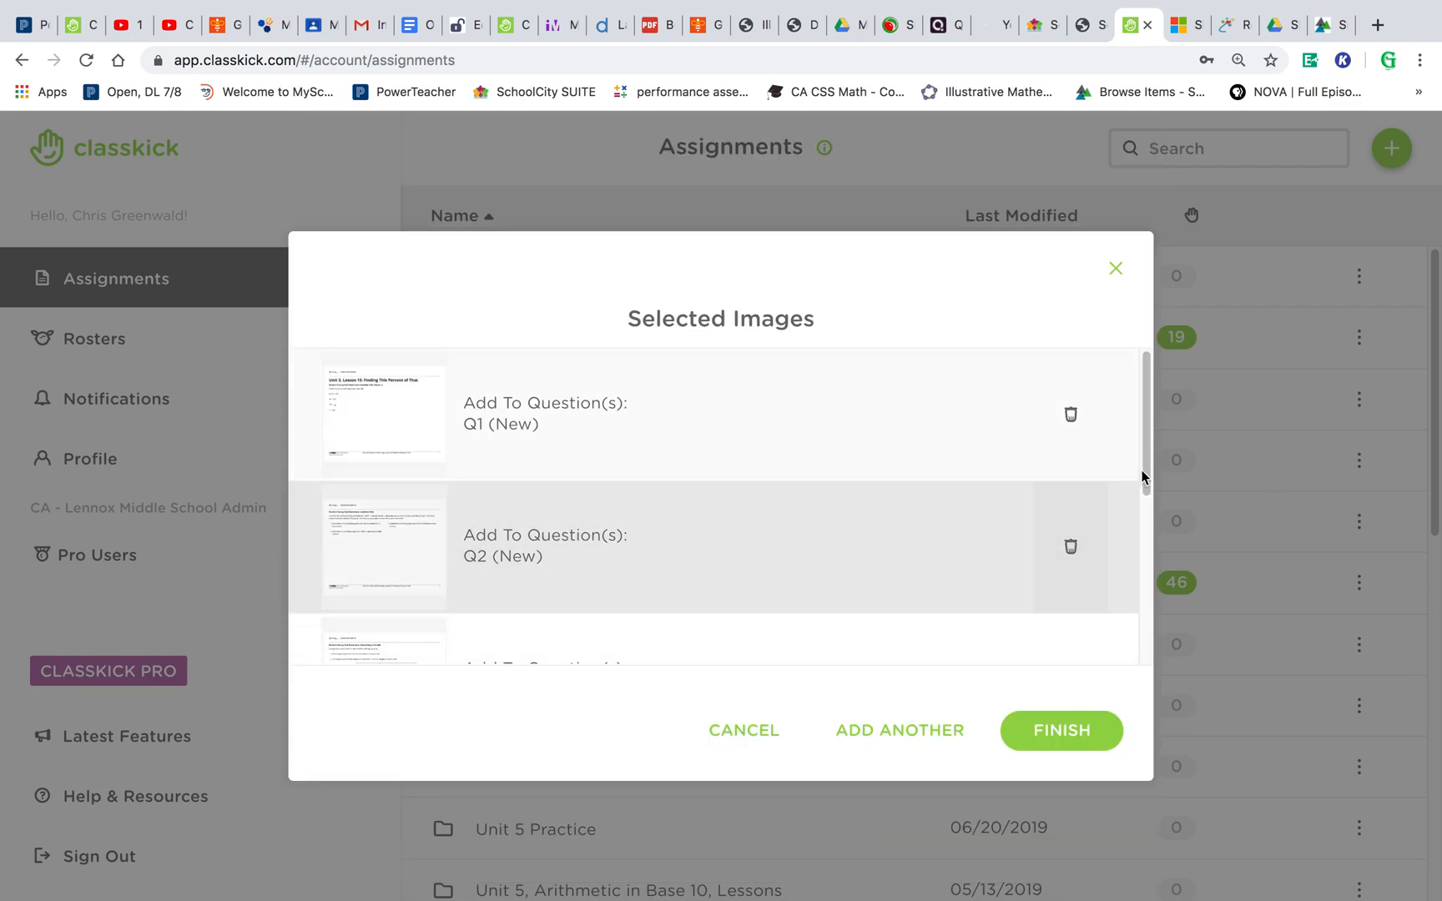
drag(1146, 476, 1135, 433)
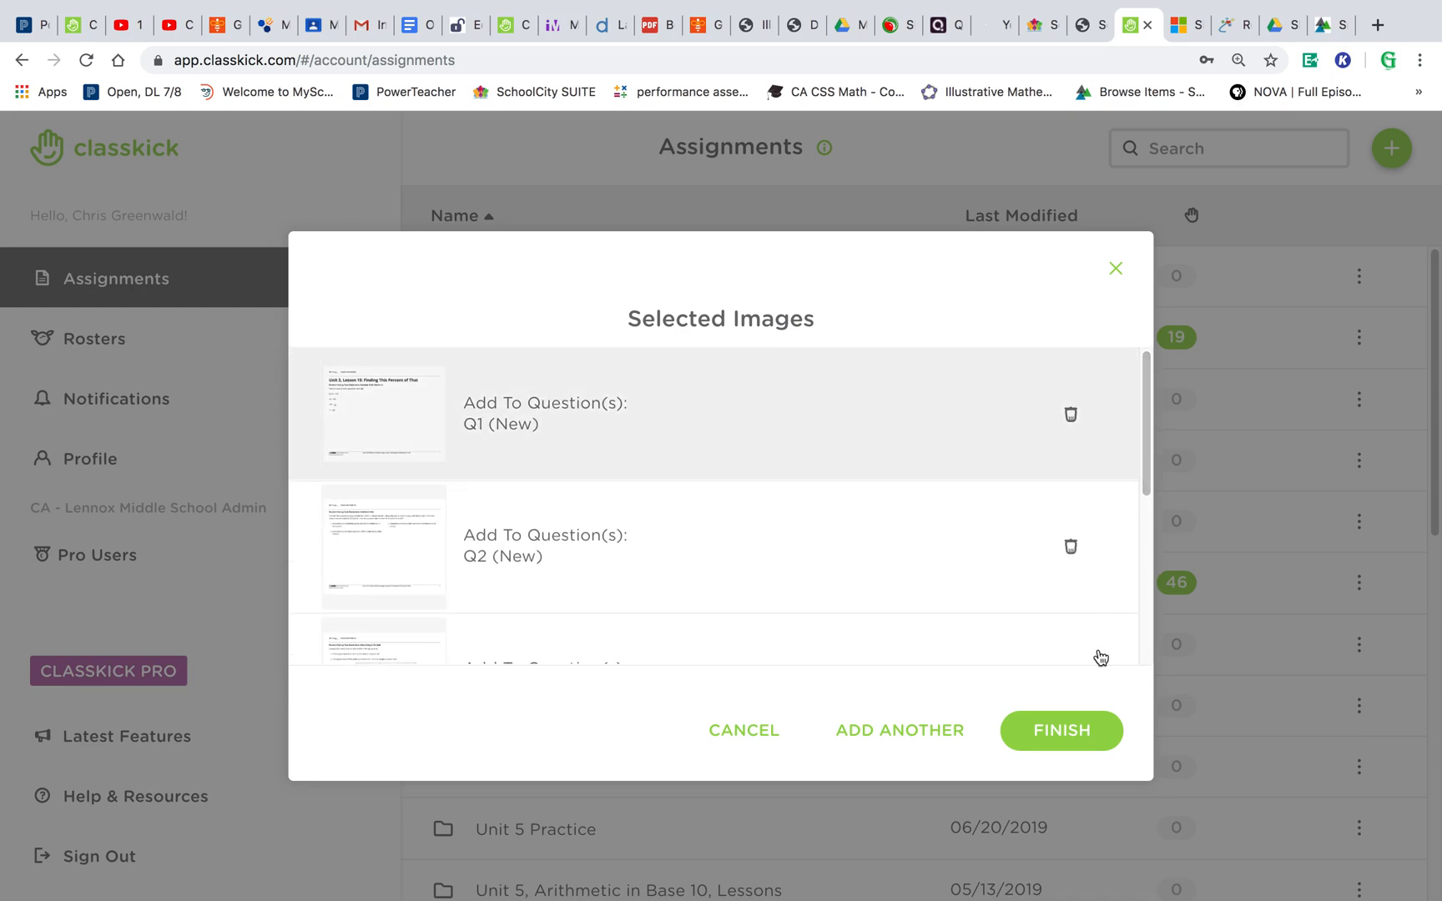
click(1079, 730)
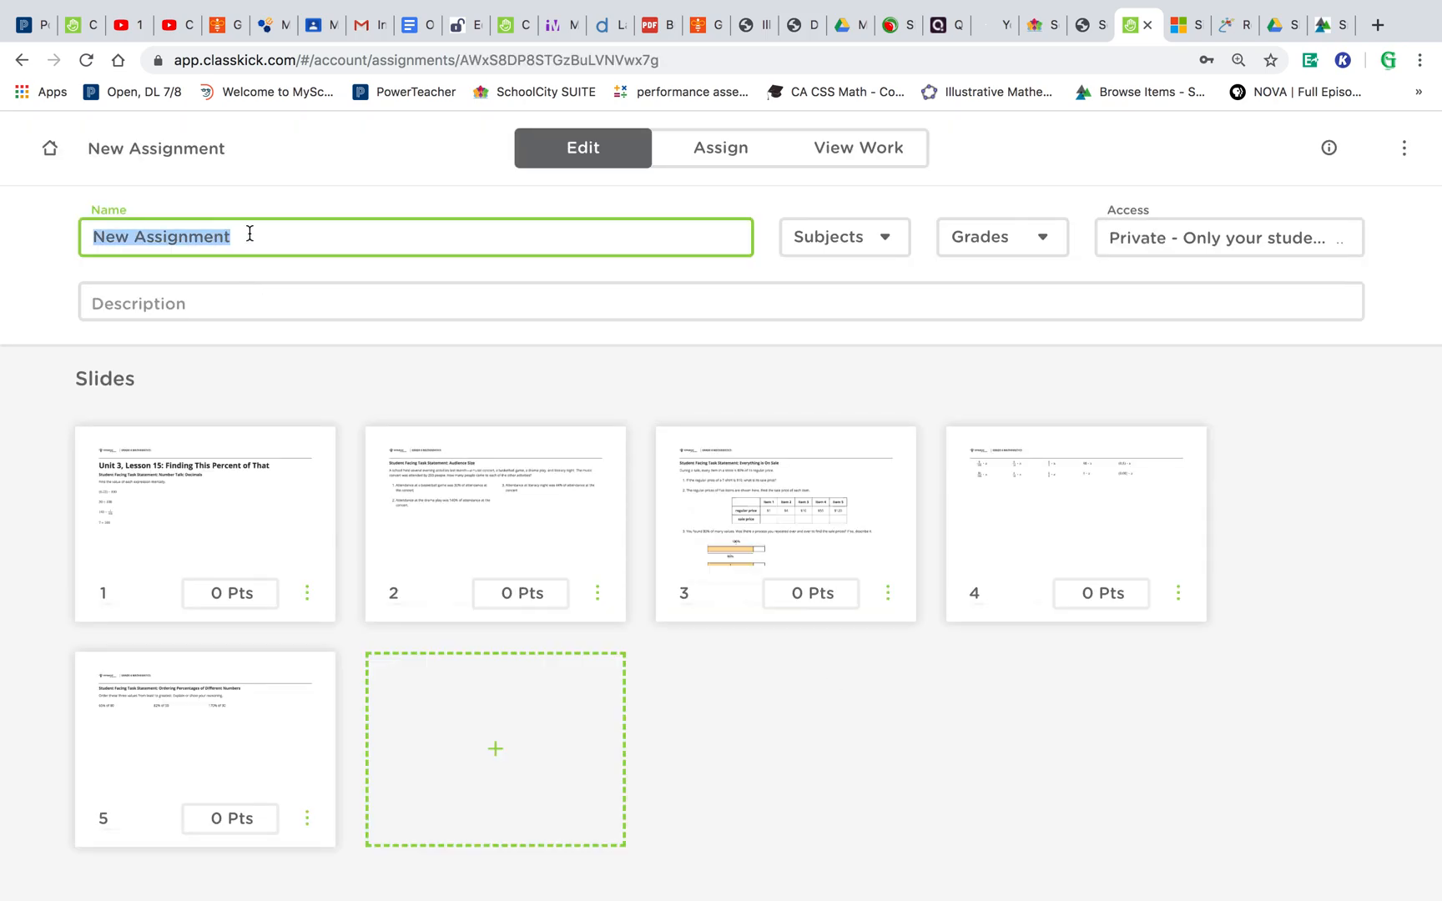
- Rename the assignment as To be deleted
key(BackSpace)
text(To be)
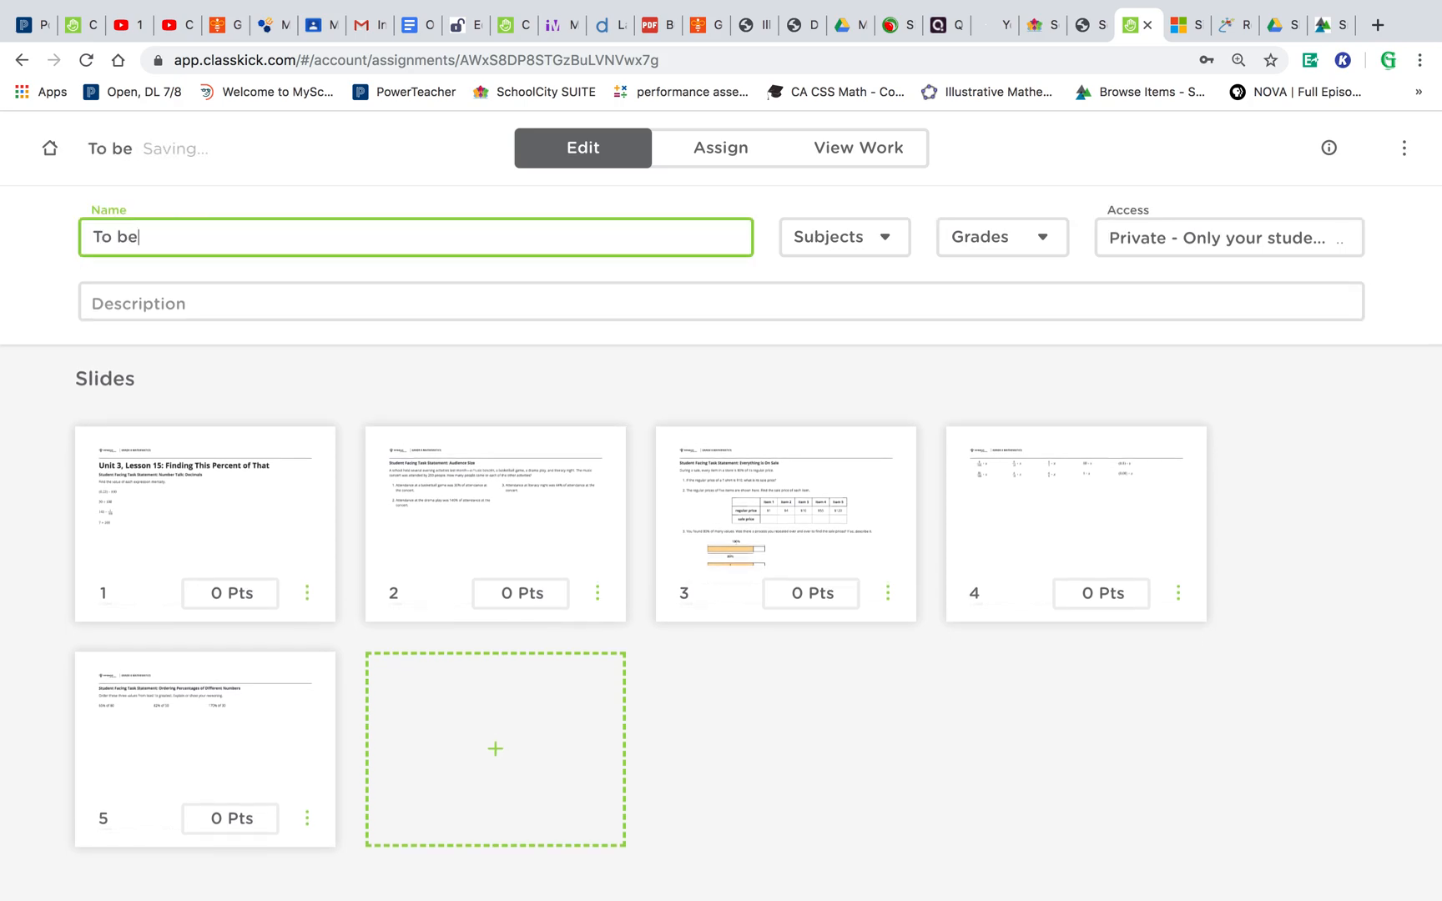
text( deleted)
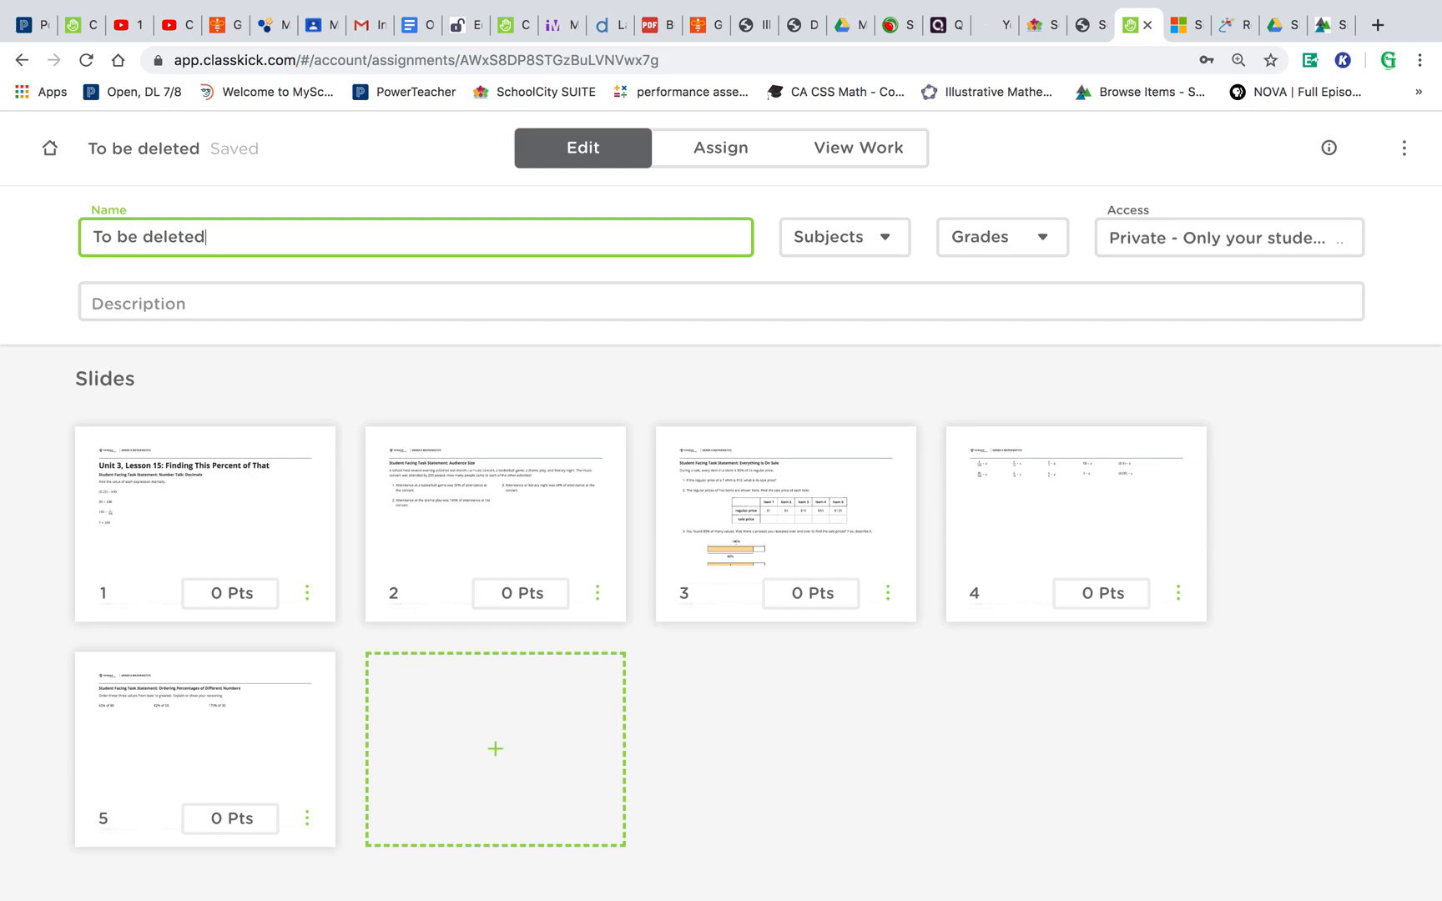
click(338, 341)
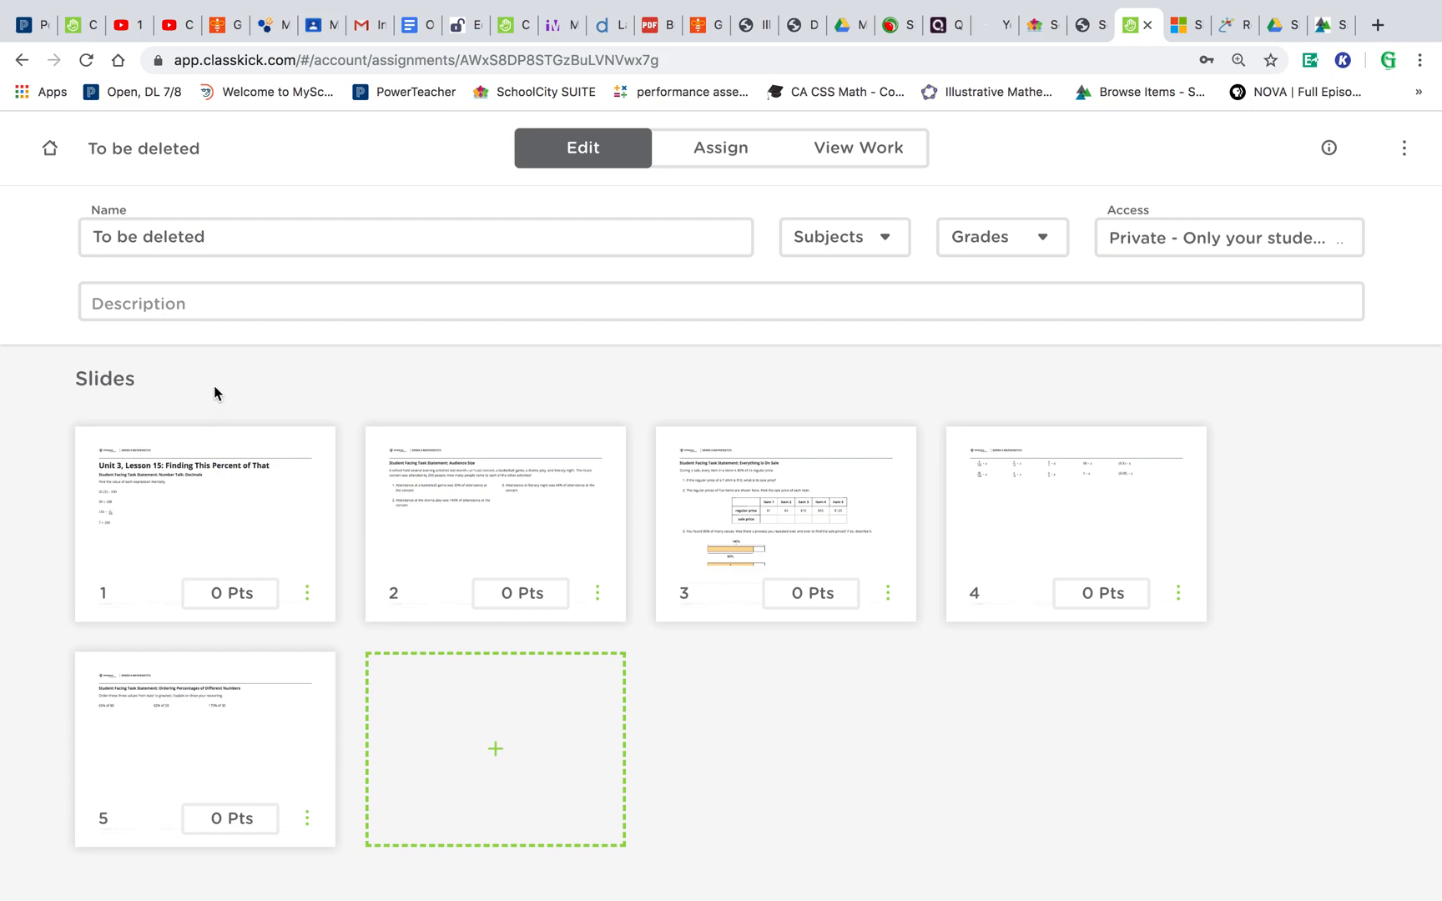
- Open slide 1 for editing and give it a purple background
click(231, 491)
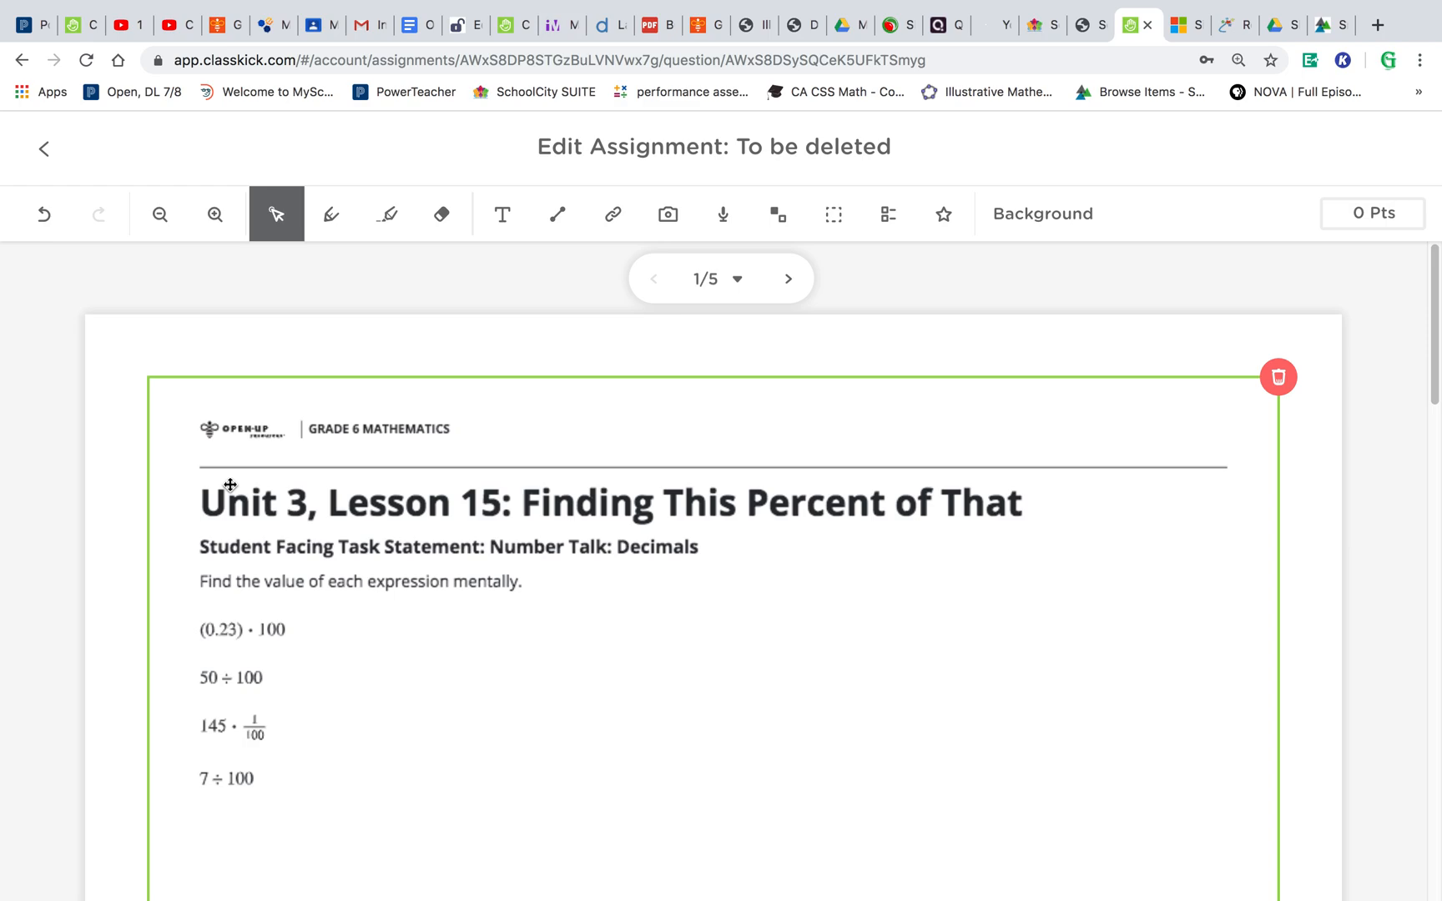
click(1043, 219)
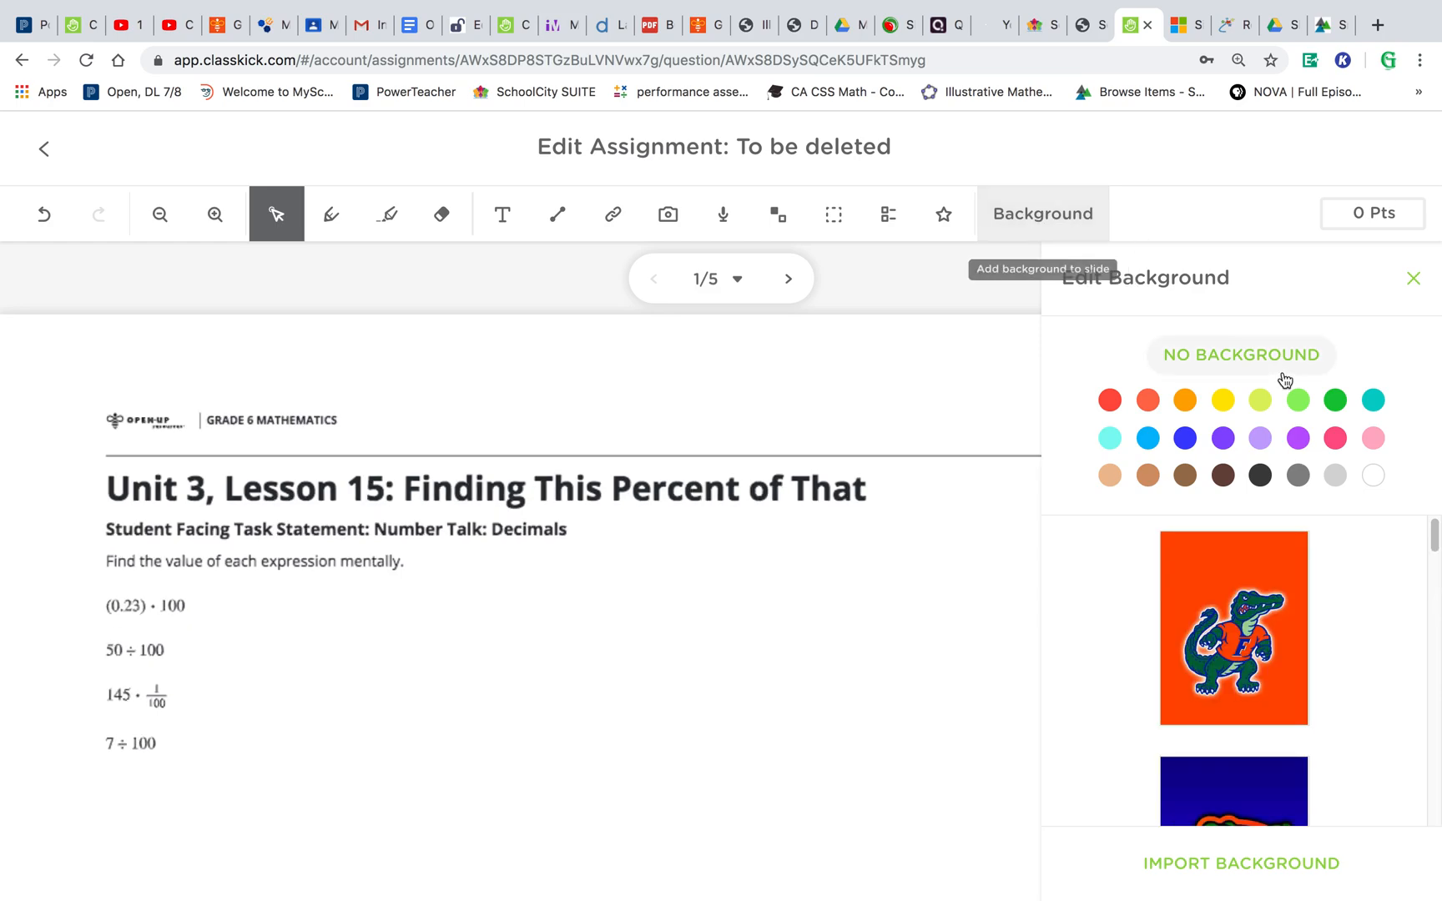
click(1305, 436)
click(1413, 280)
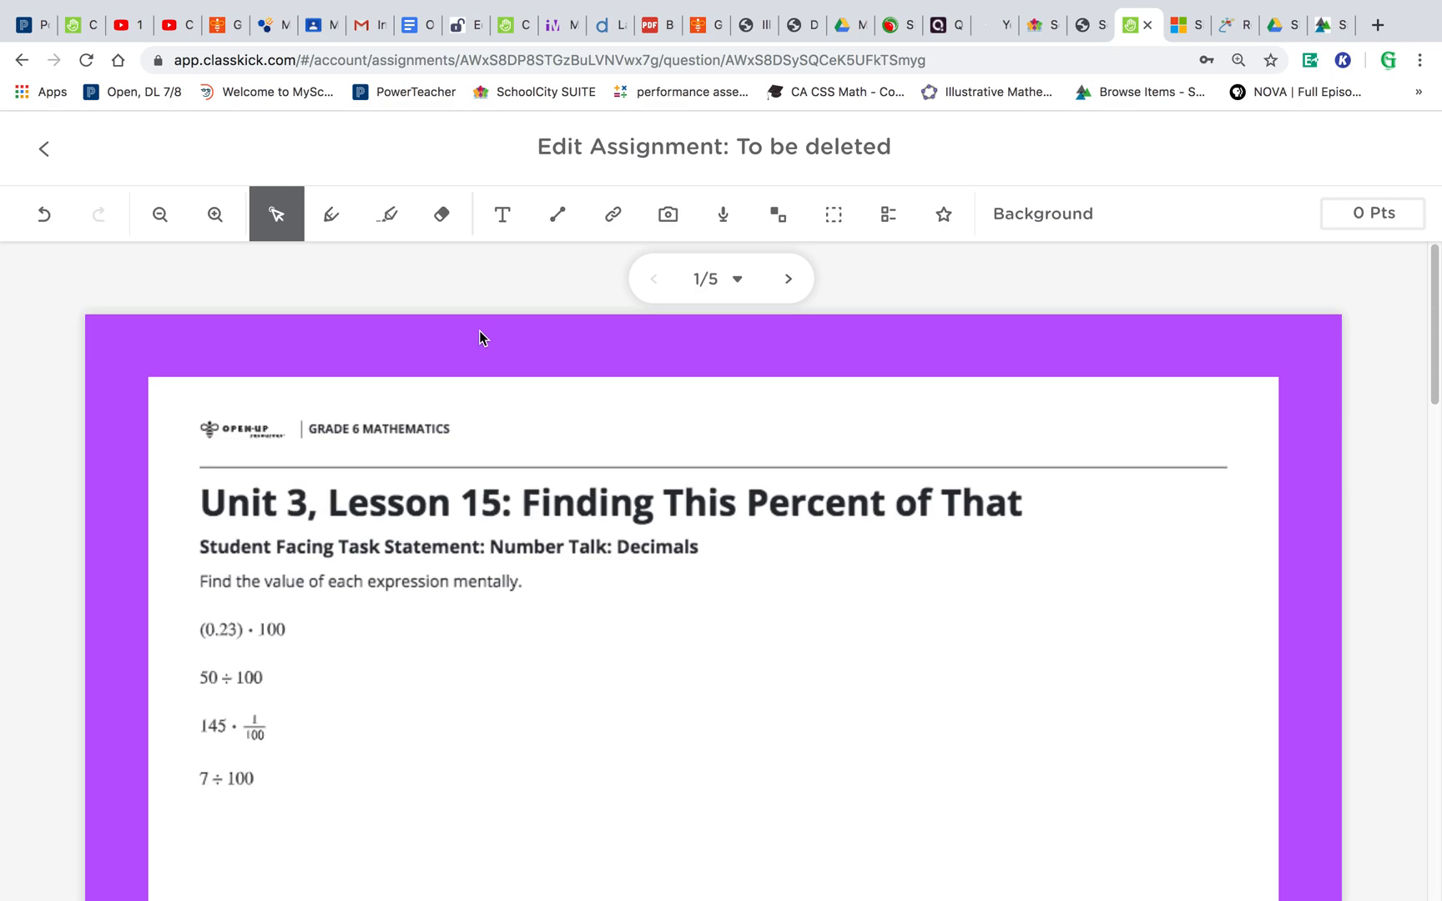
click(525, 390)
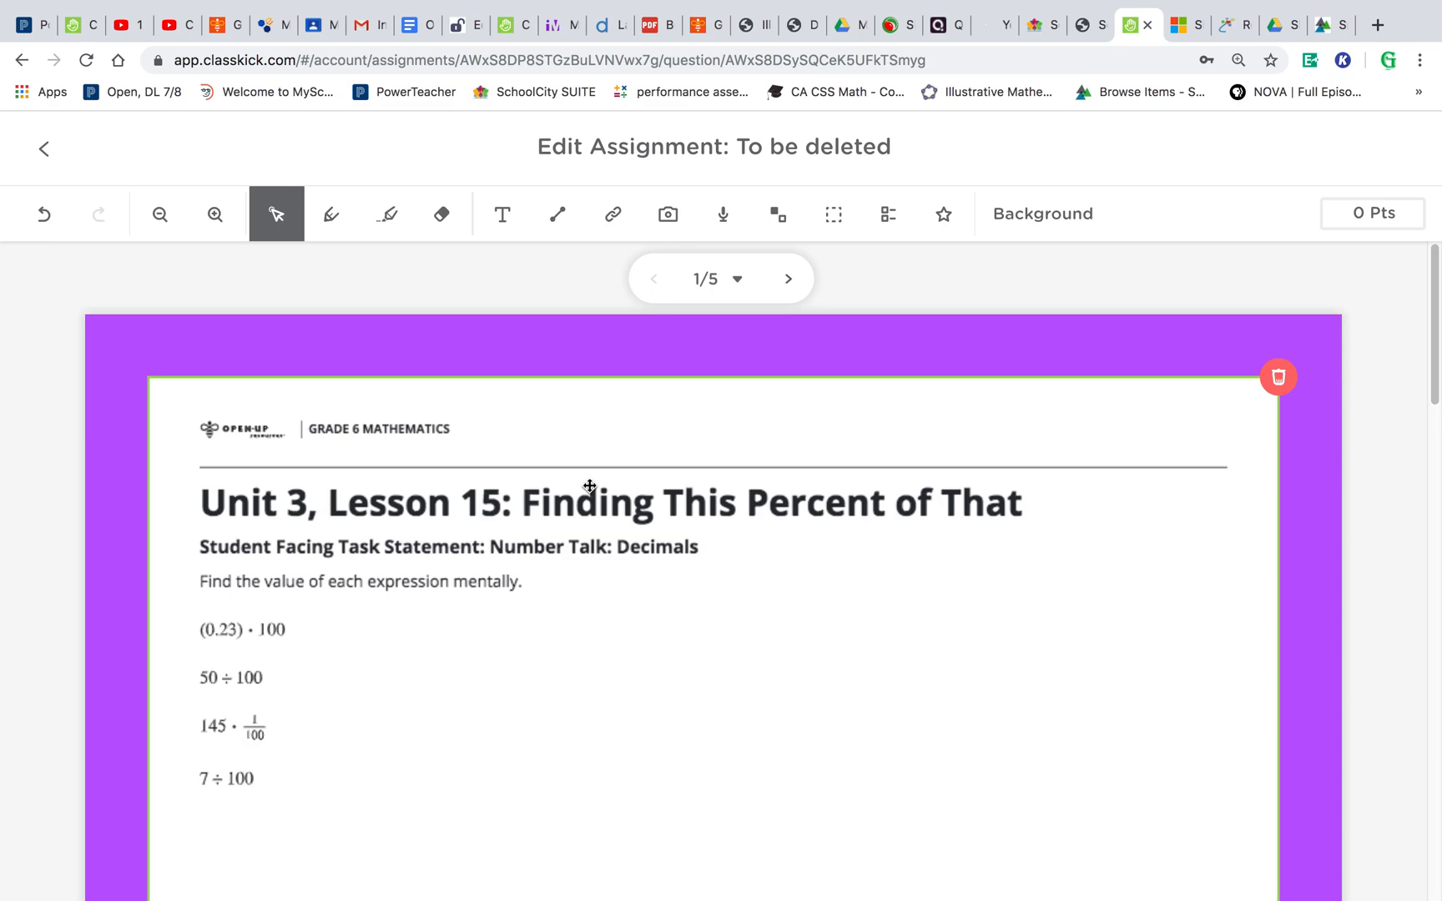
click(367, 347)
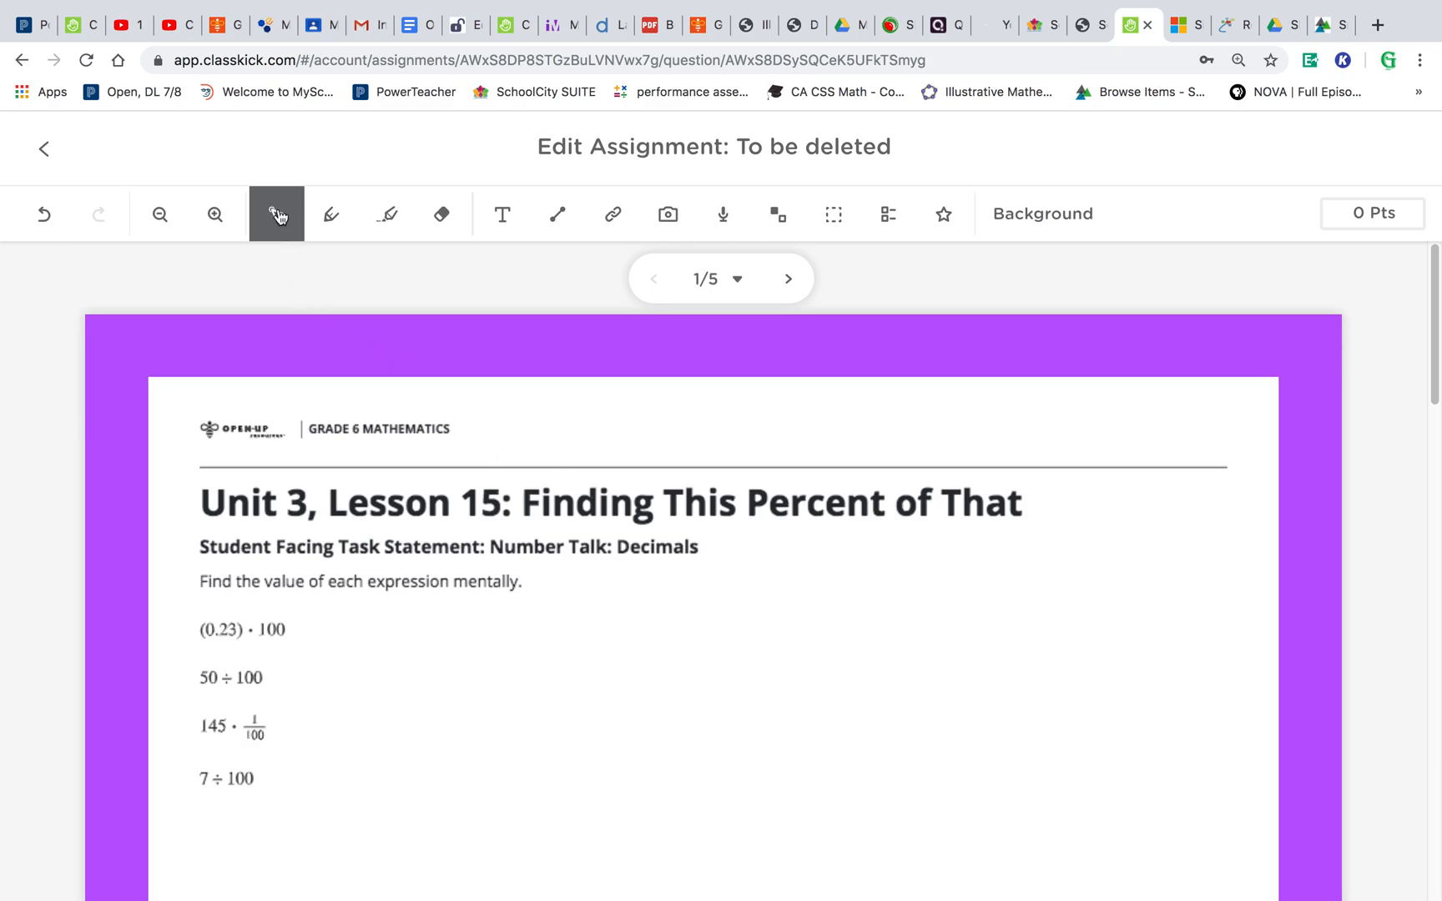
click(351, 397)
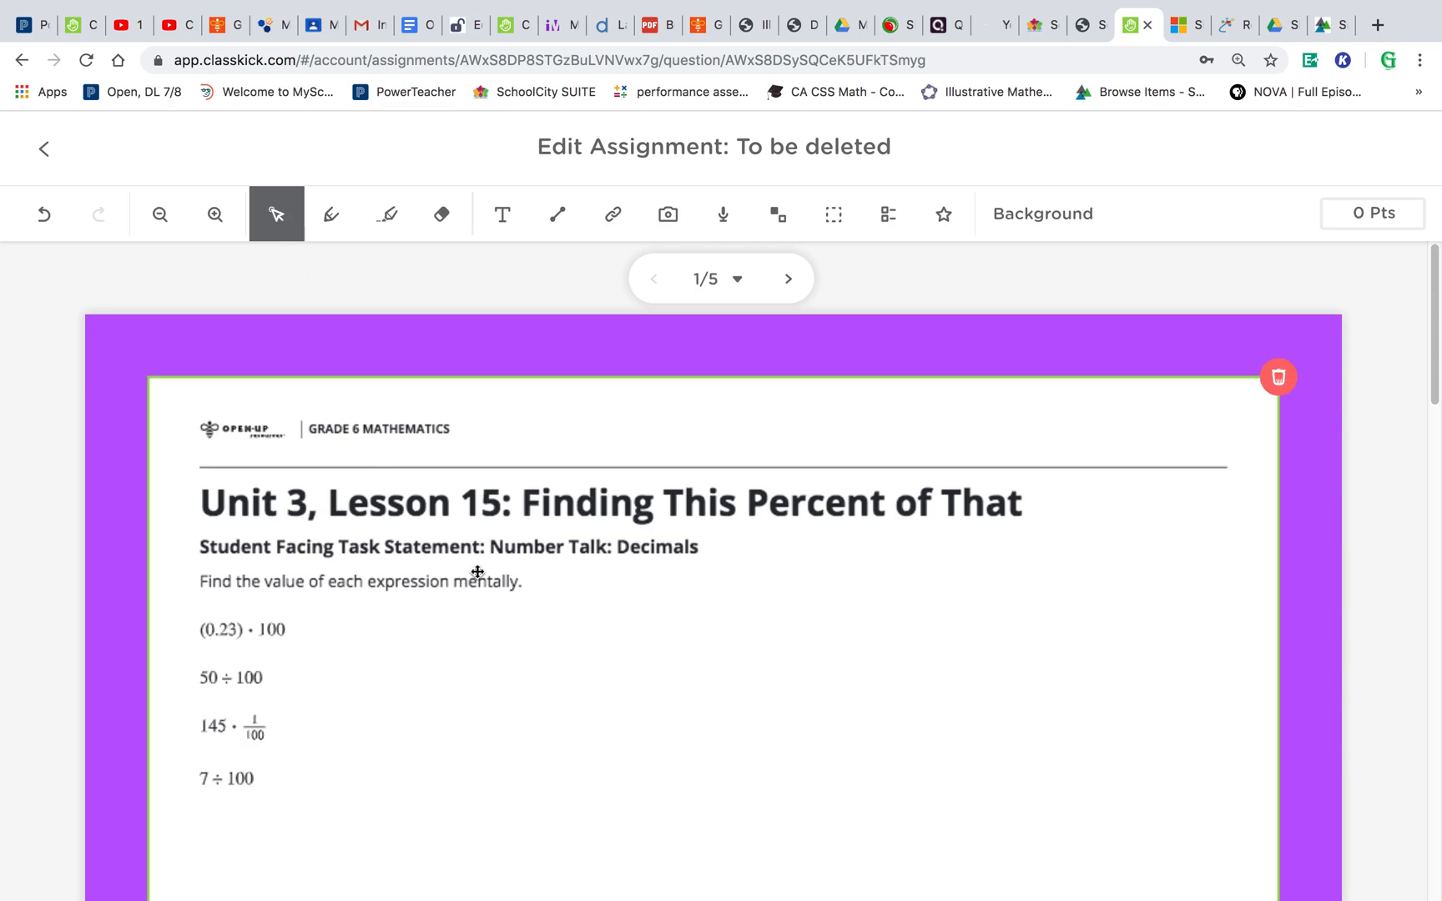
scroll(477, 572, down, 3)
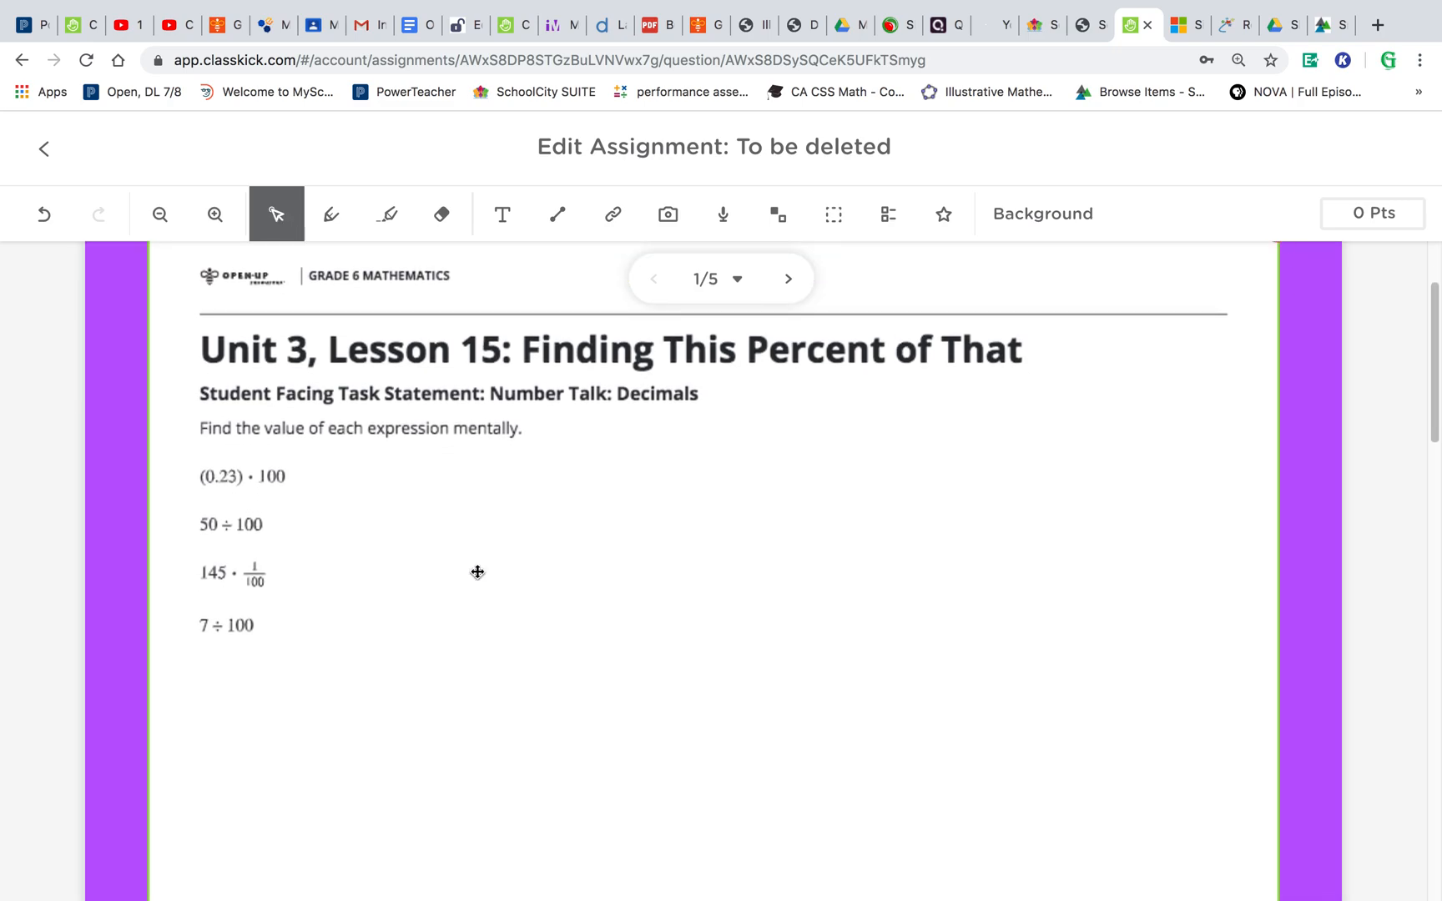
scroll(484, 550, up, 3)
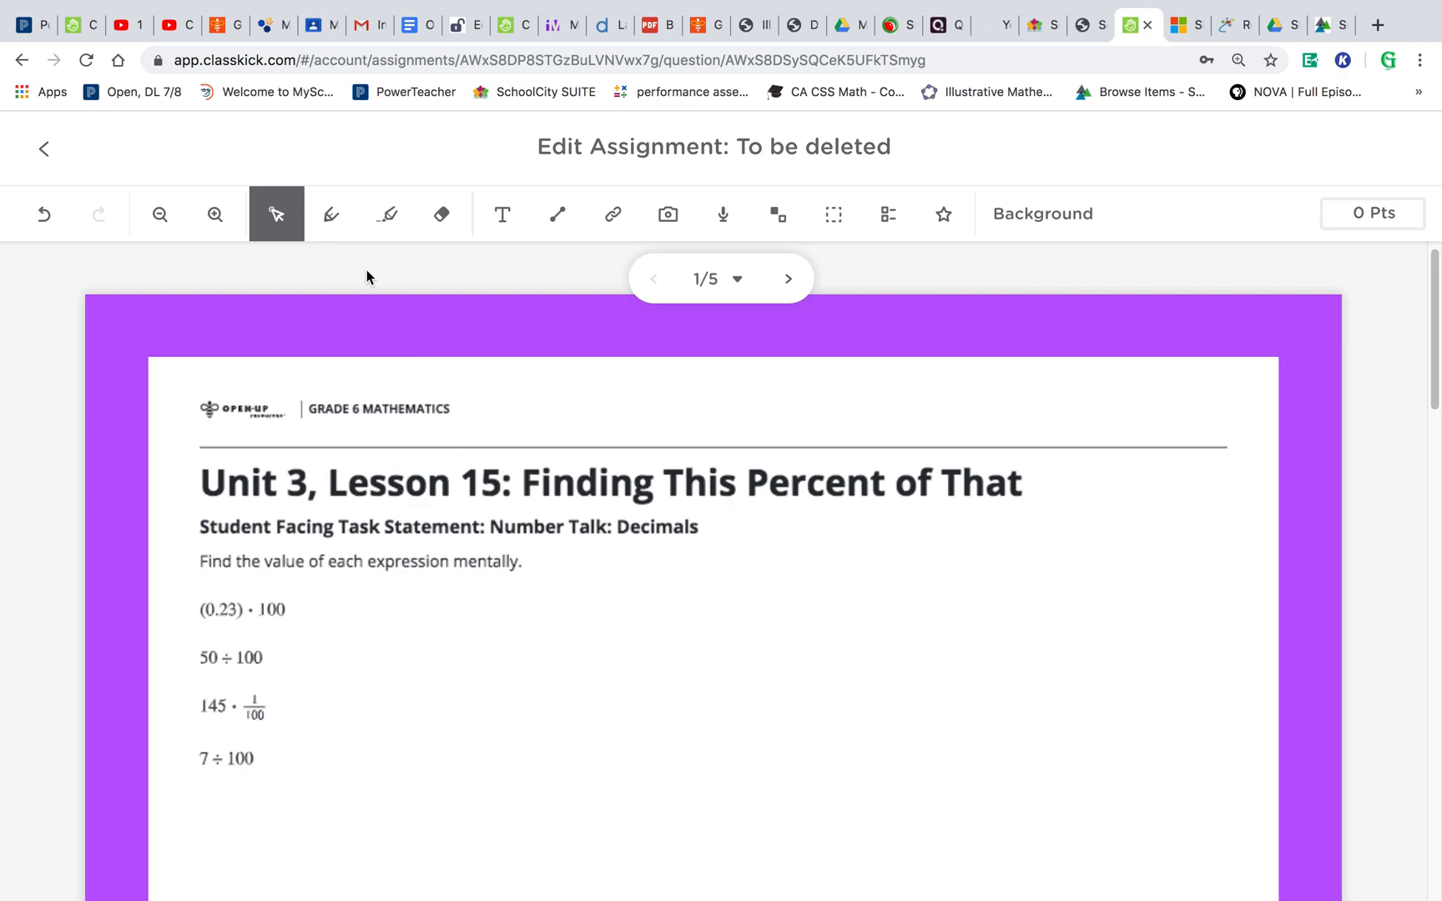
- With an orange pen, draw an arrow from the instructions to 50 ÷ 100 and circle the word mentally
click(336, 217)
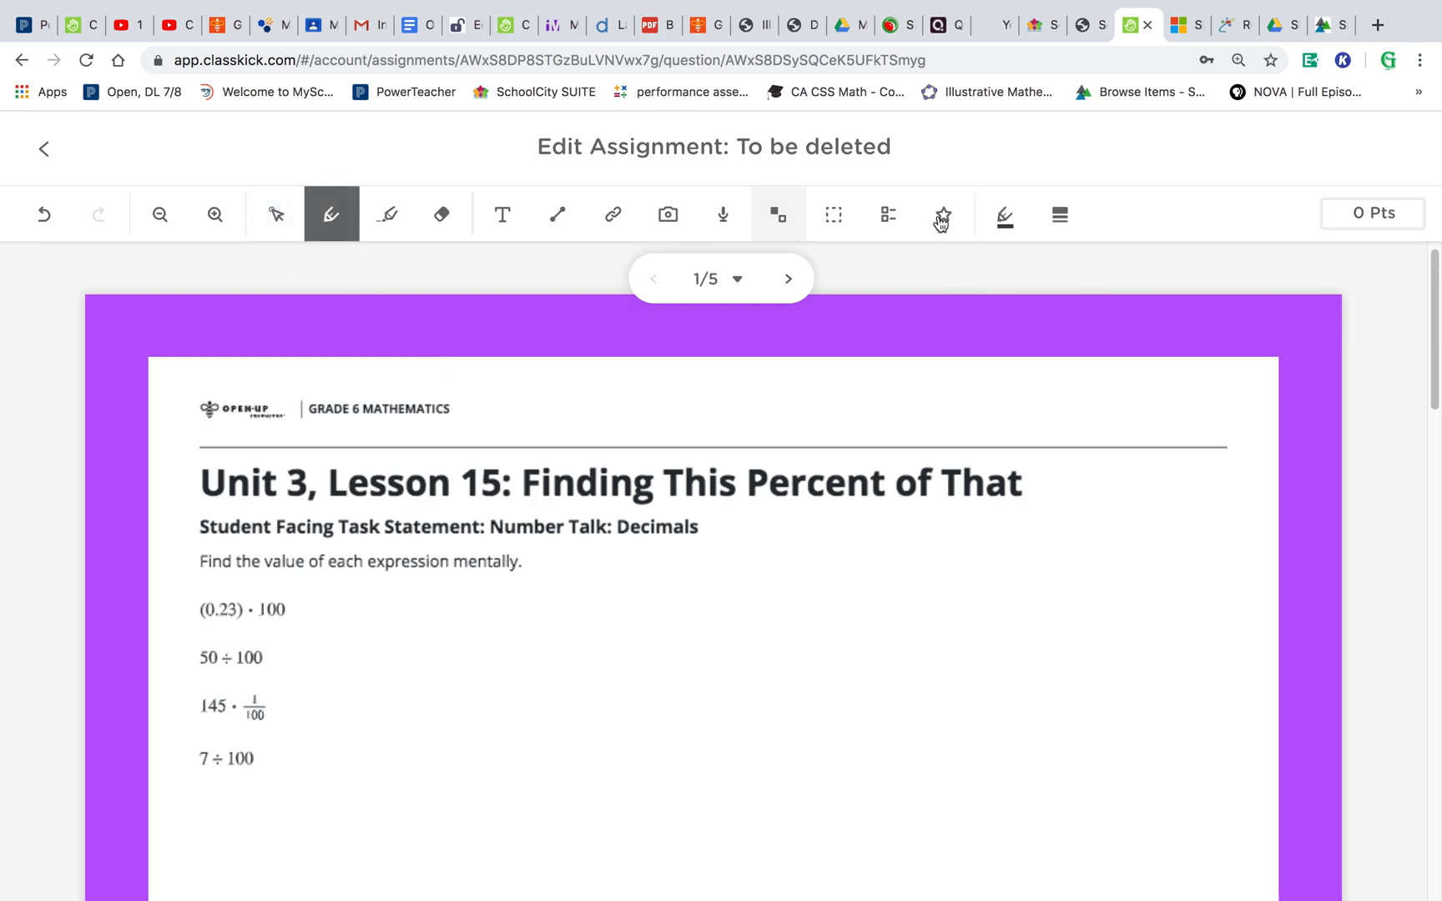
click(996, 221)
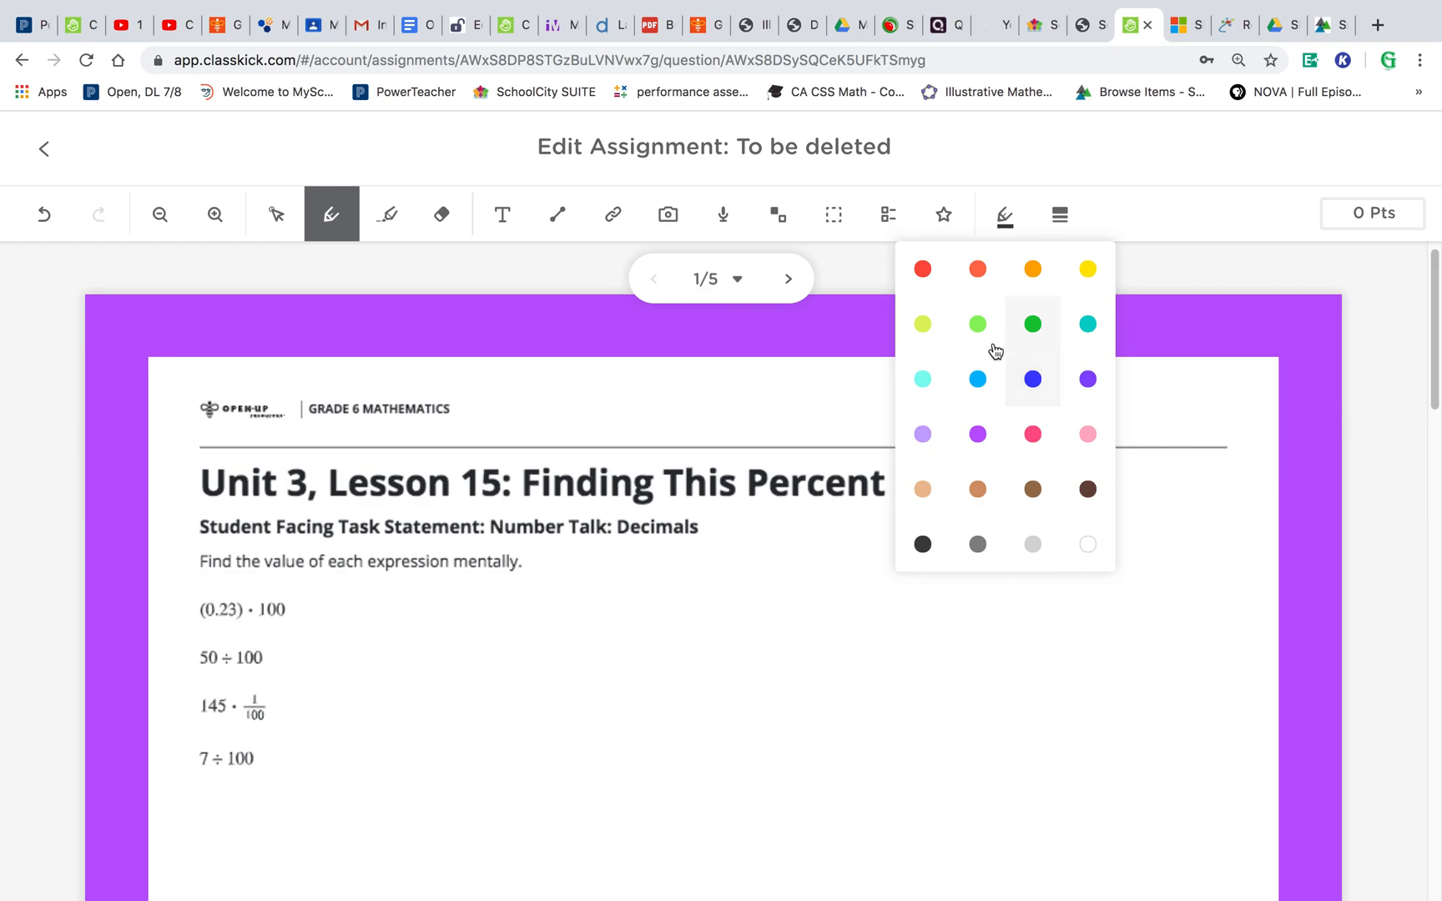
click(1033, 269)
click(1060, 215)
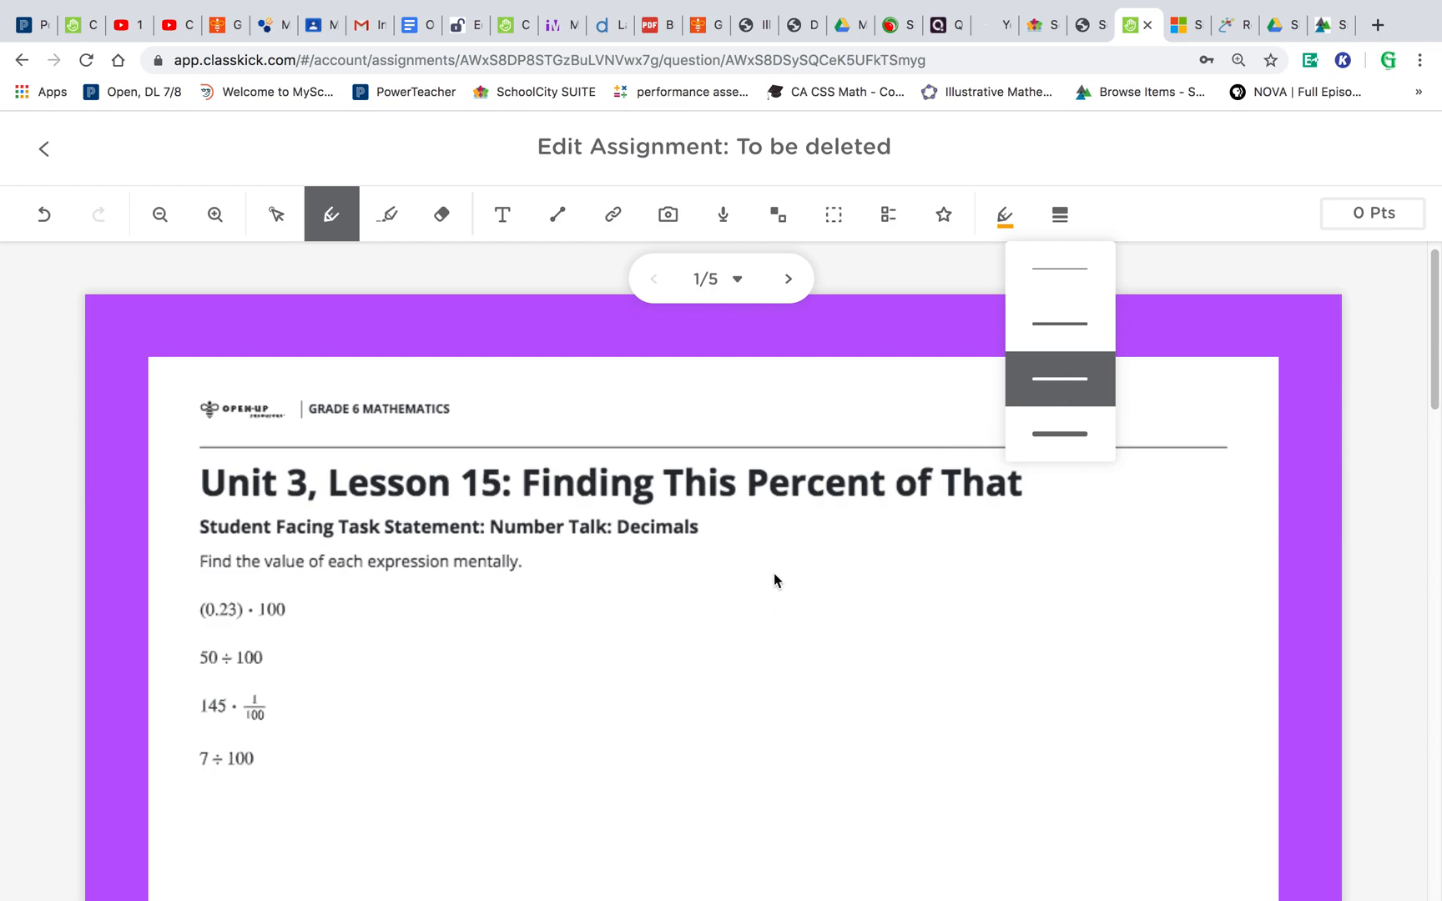
click(790, 605)
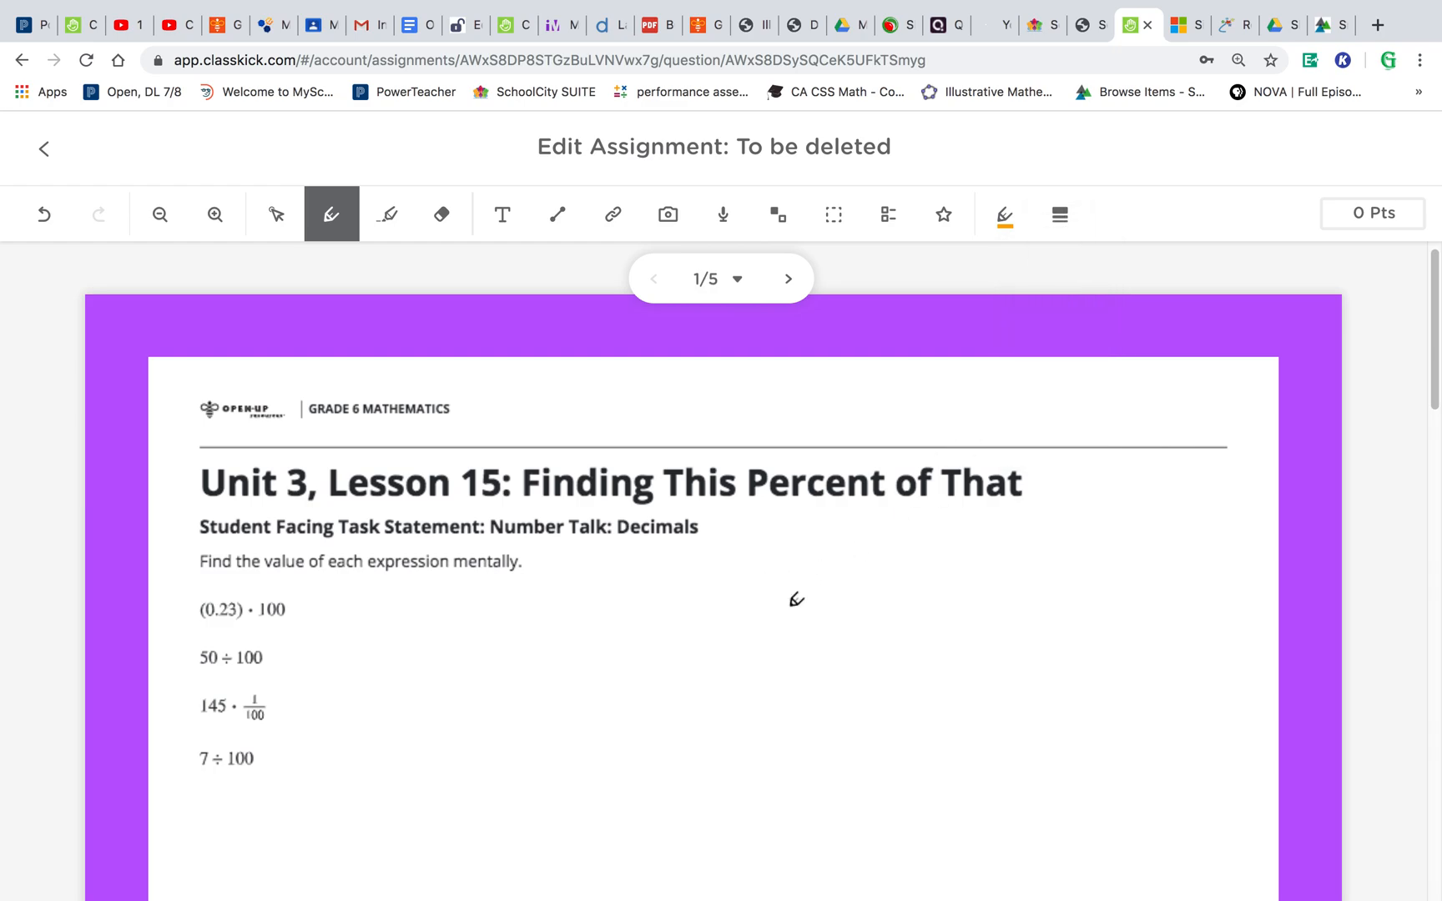
mouse_move(542, 561)
mouse_down()
mouse_move(535, 623)
mouse_move(355, 660)
mouse_move(334, 629)
mouse_move(330, 681)
mouse_up()
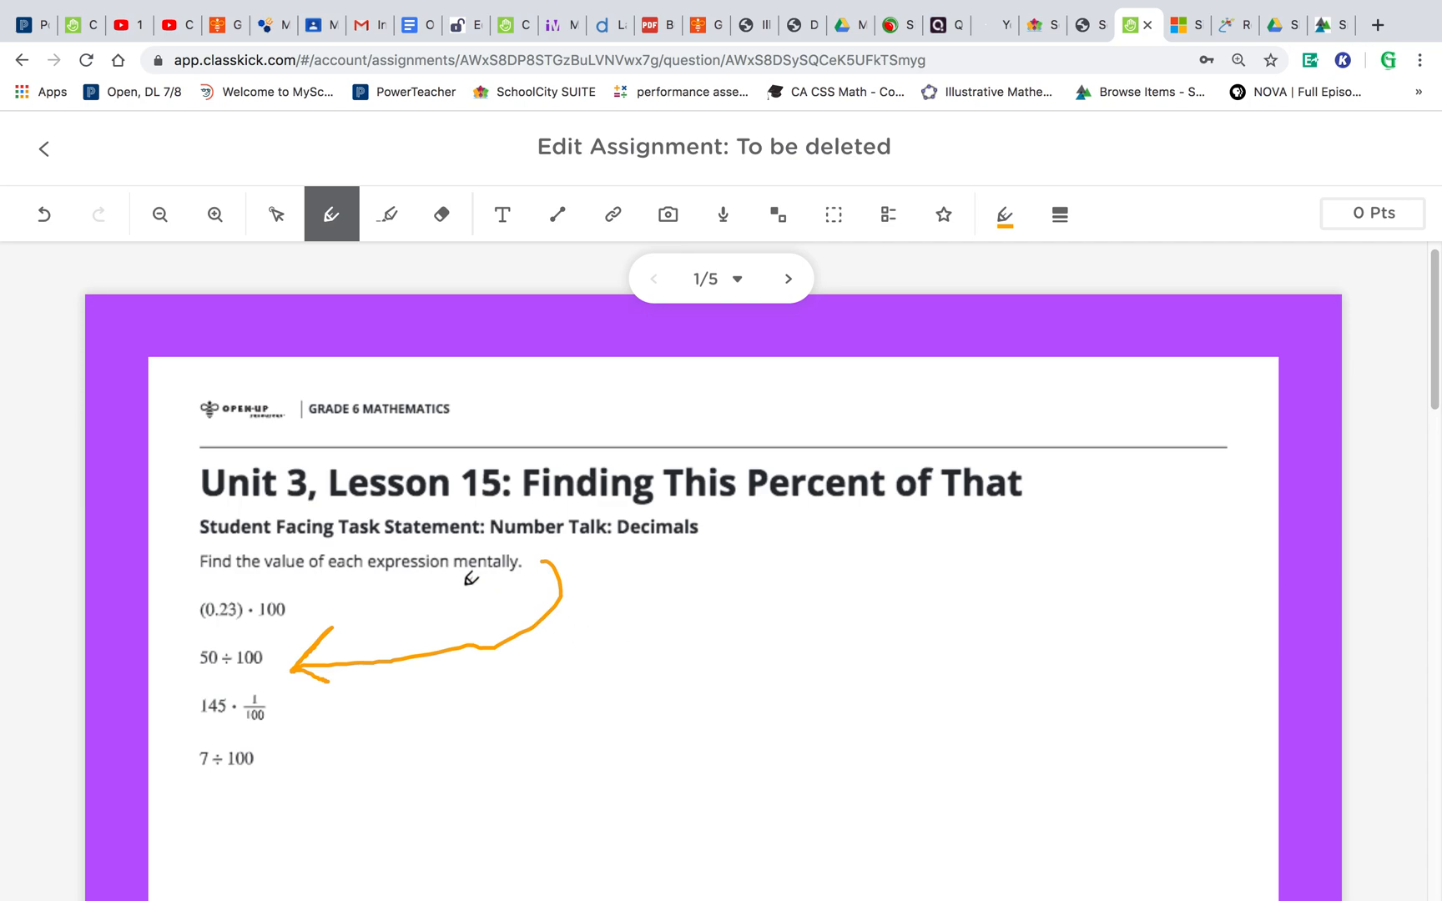
mouse_move(461, 585)
mouse_down()
mouse_move(531, 570)
mouse_move(511, 536)
mouse_move(431, 566)
mouse_move(491, 583)
mouse_up()
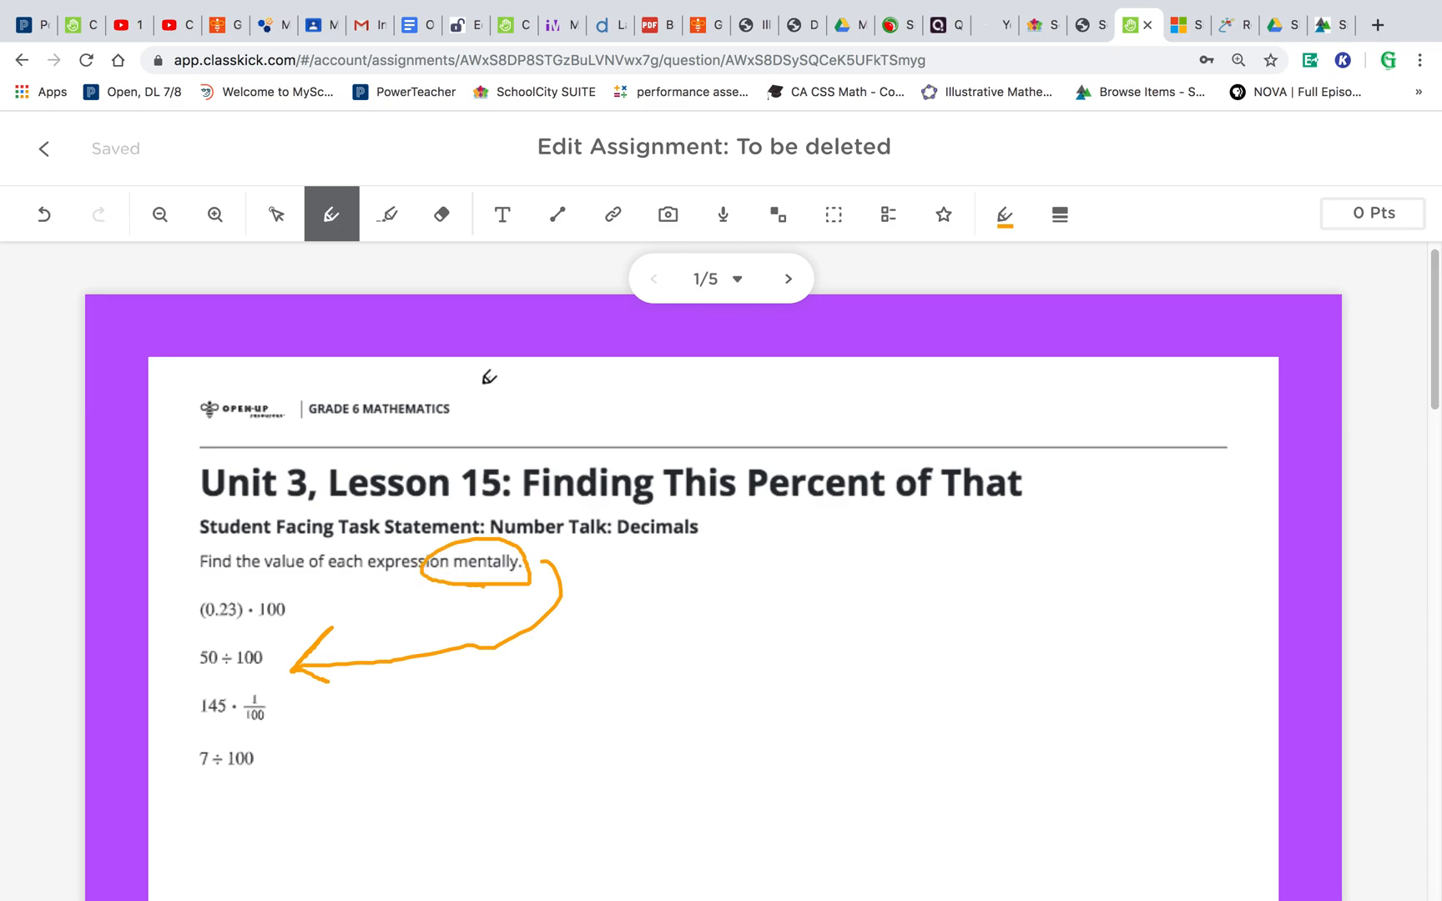
- With a green highlighter at medium thickness, highlight "That" and part of "Percent" in the lesson title
click(389, 219)
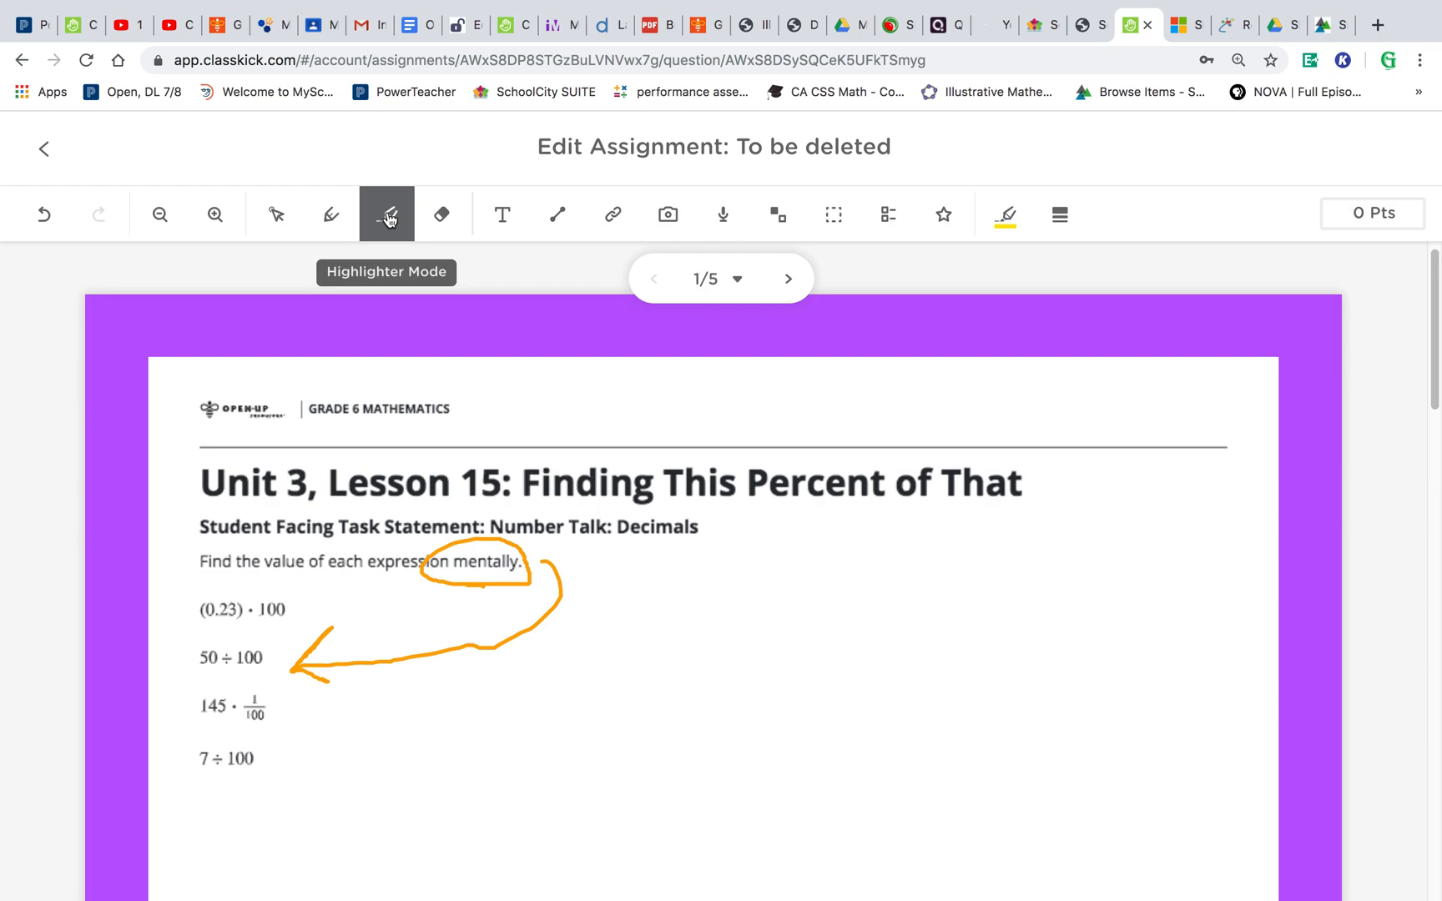
click(1006, 221)
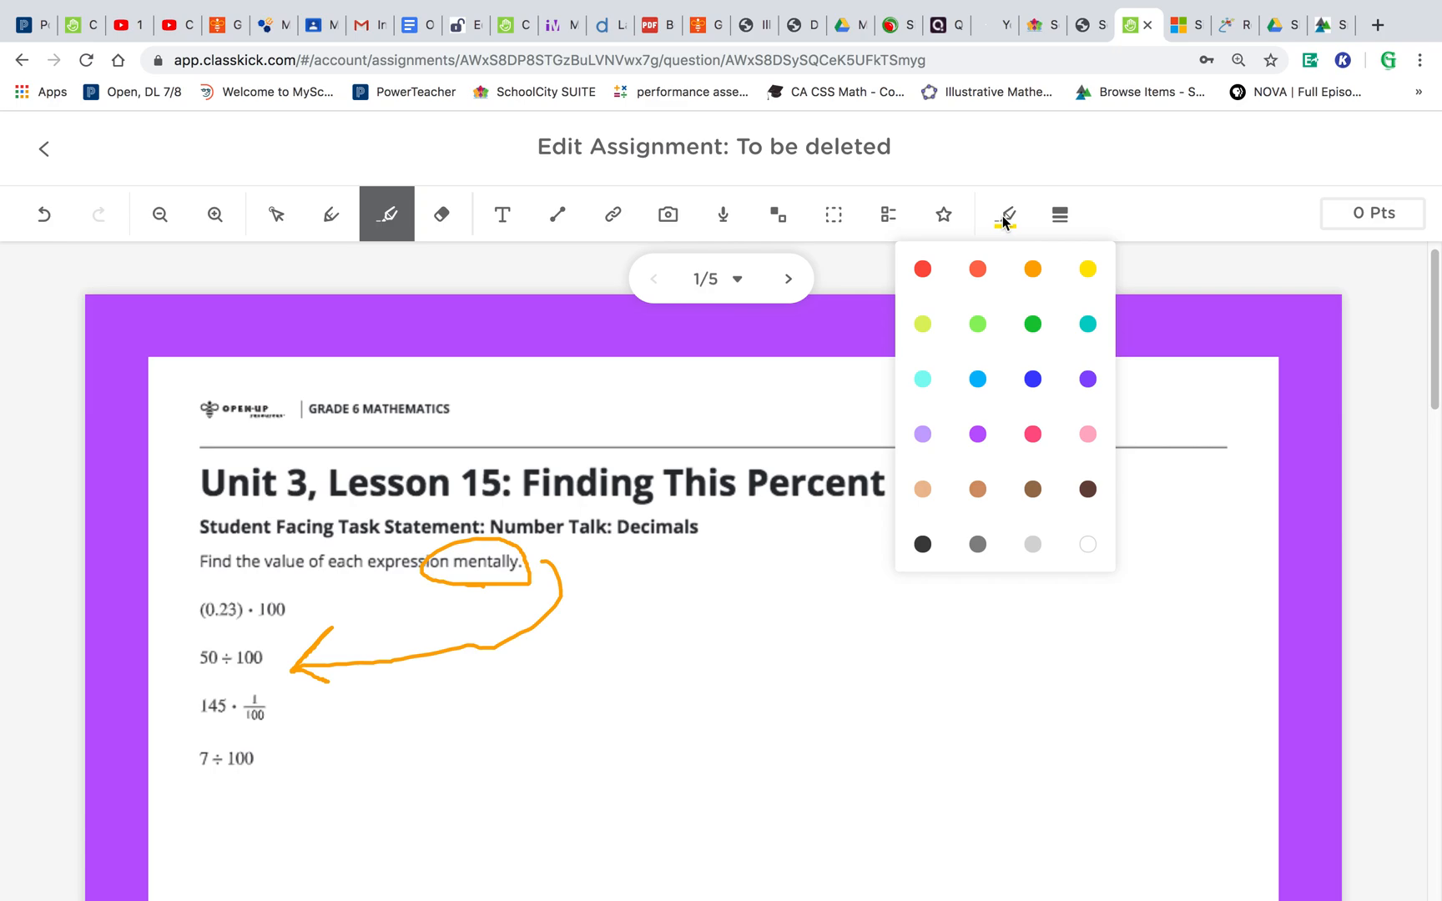
click(1036, 324)
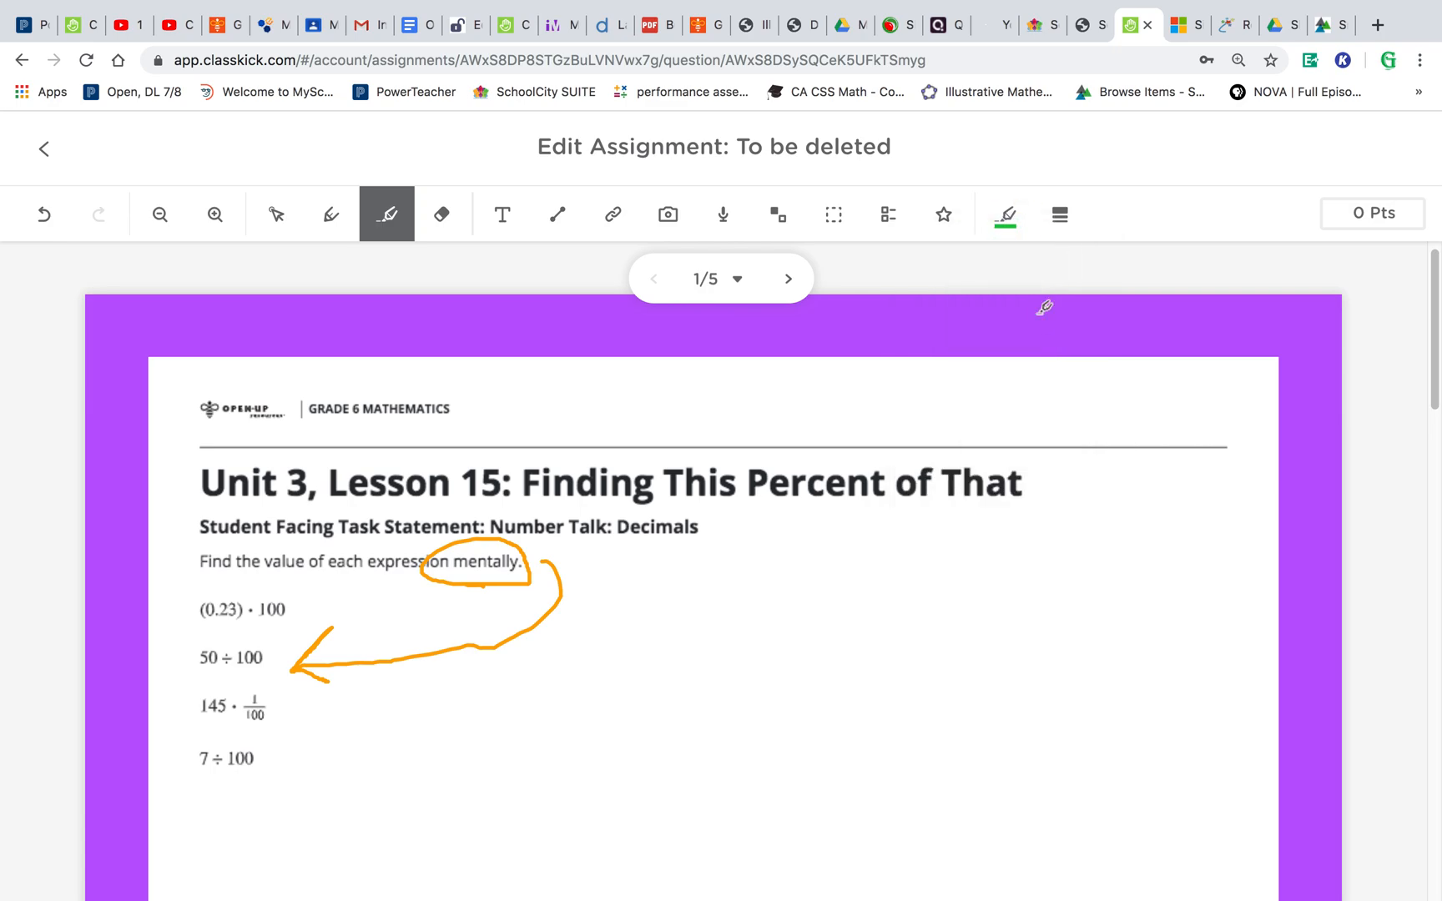
click(1061, 217)
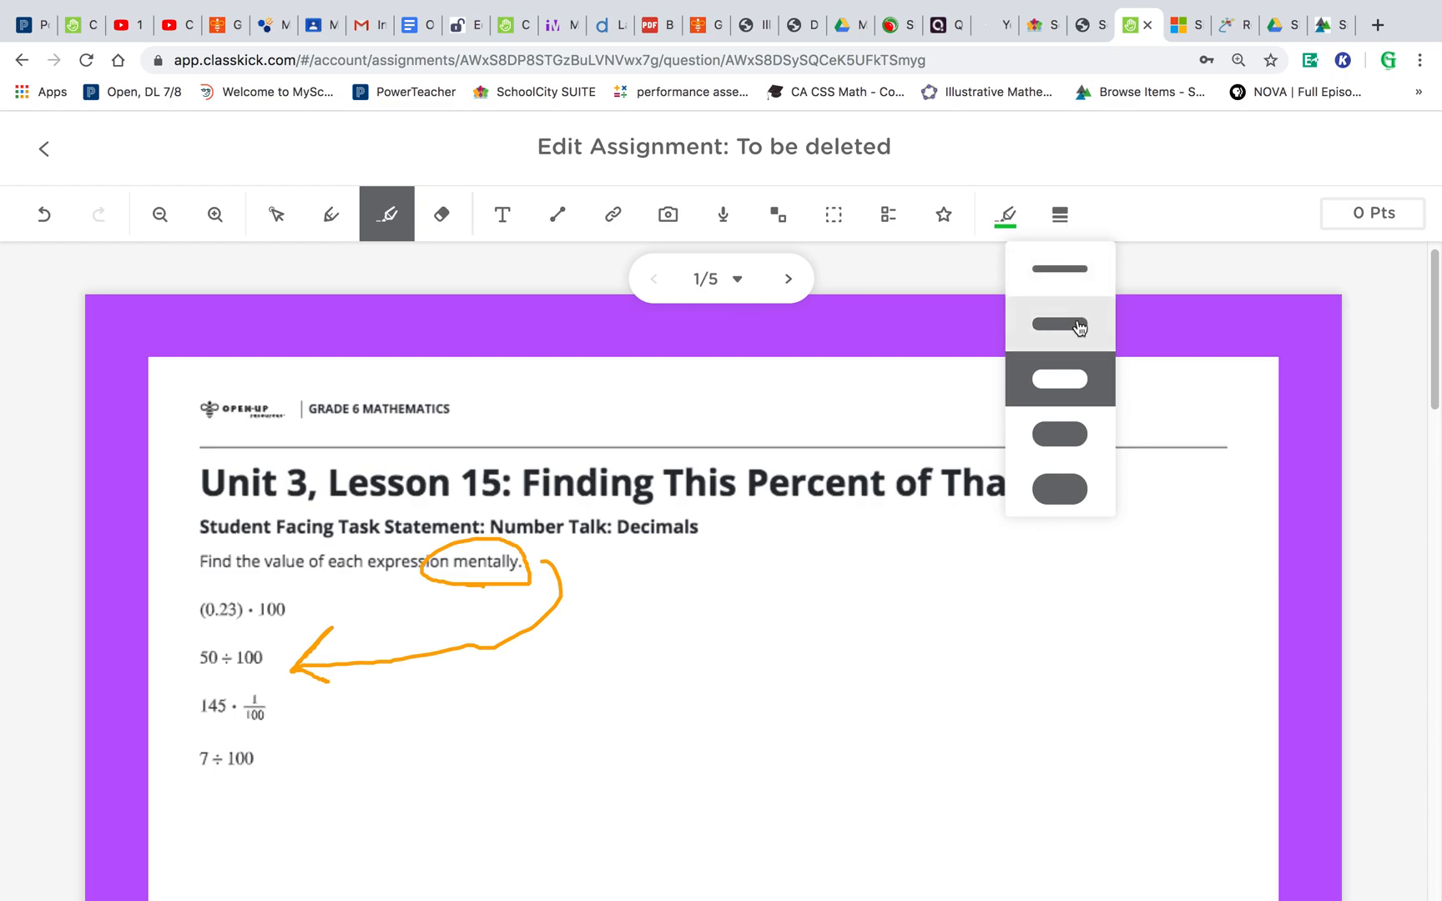
click(1079, 325)
drag(933, 483, 1010, 482)
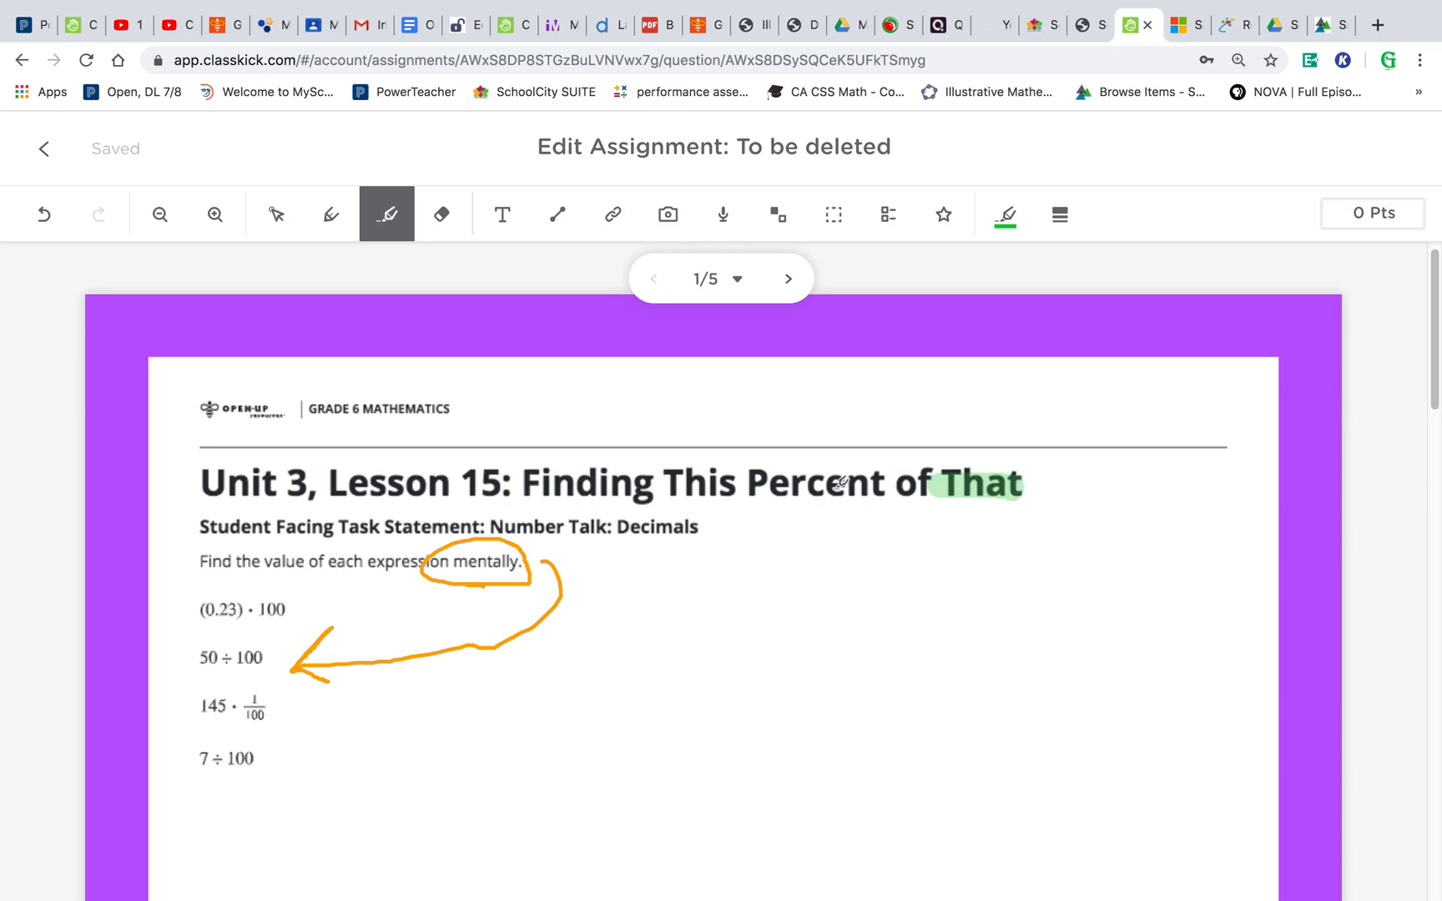
drag(786, 487, 872, 482)
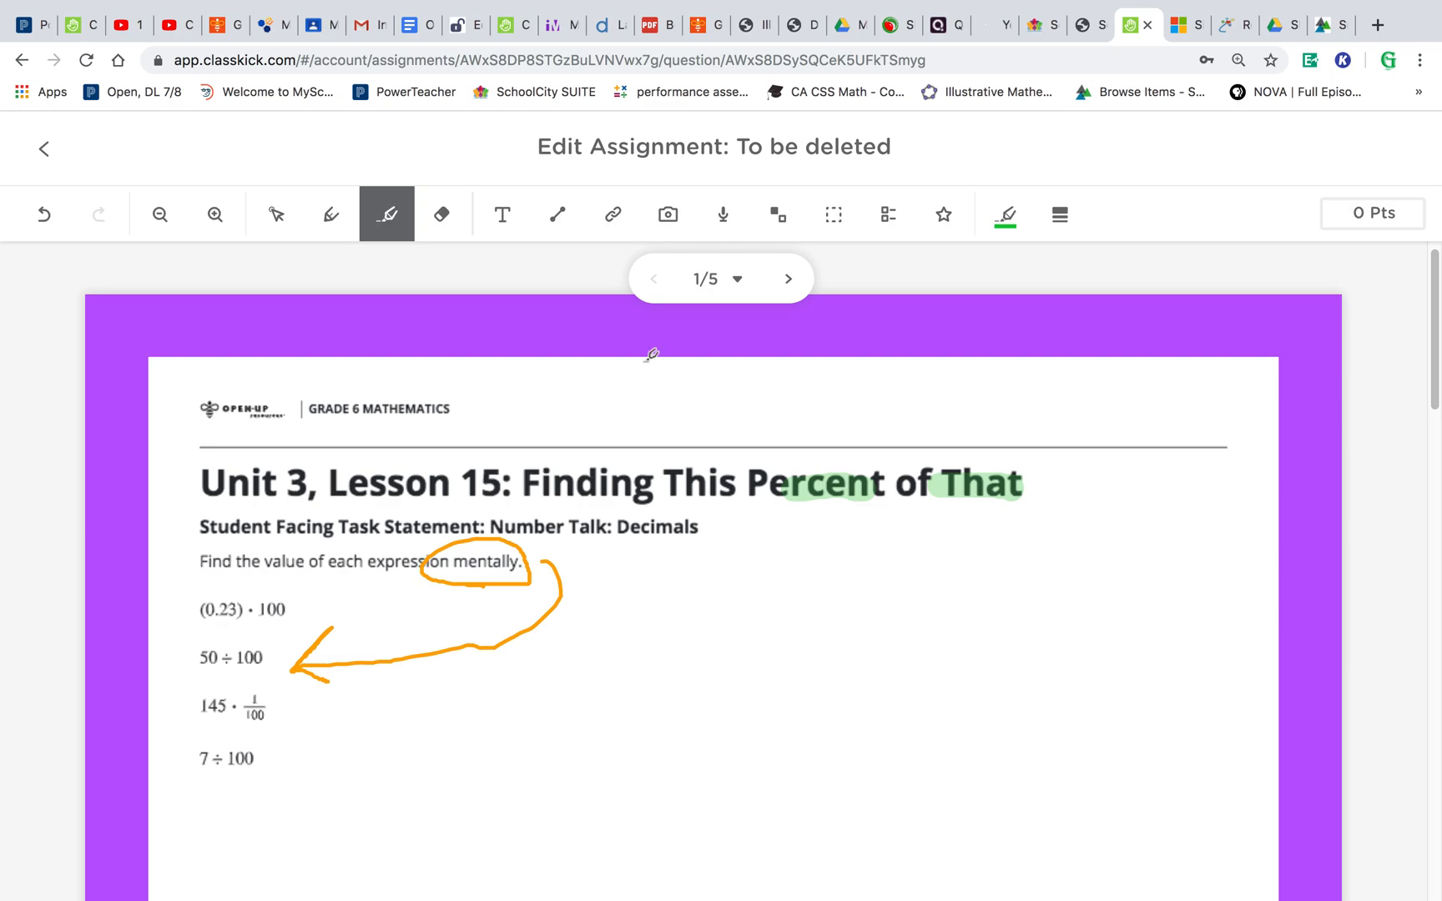
- Erase the orange circle and arrow, undoing one erase, and erase the green highlights from the title
click(443, 216)
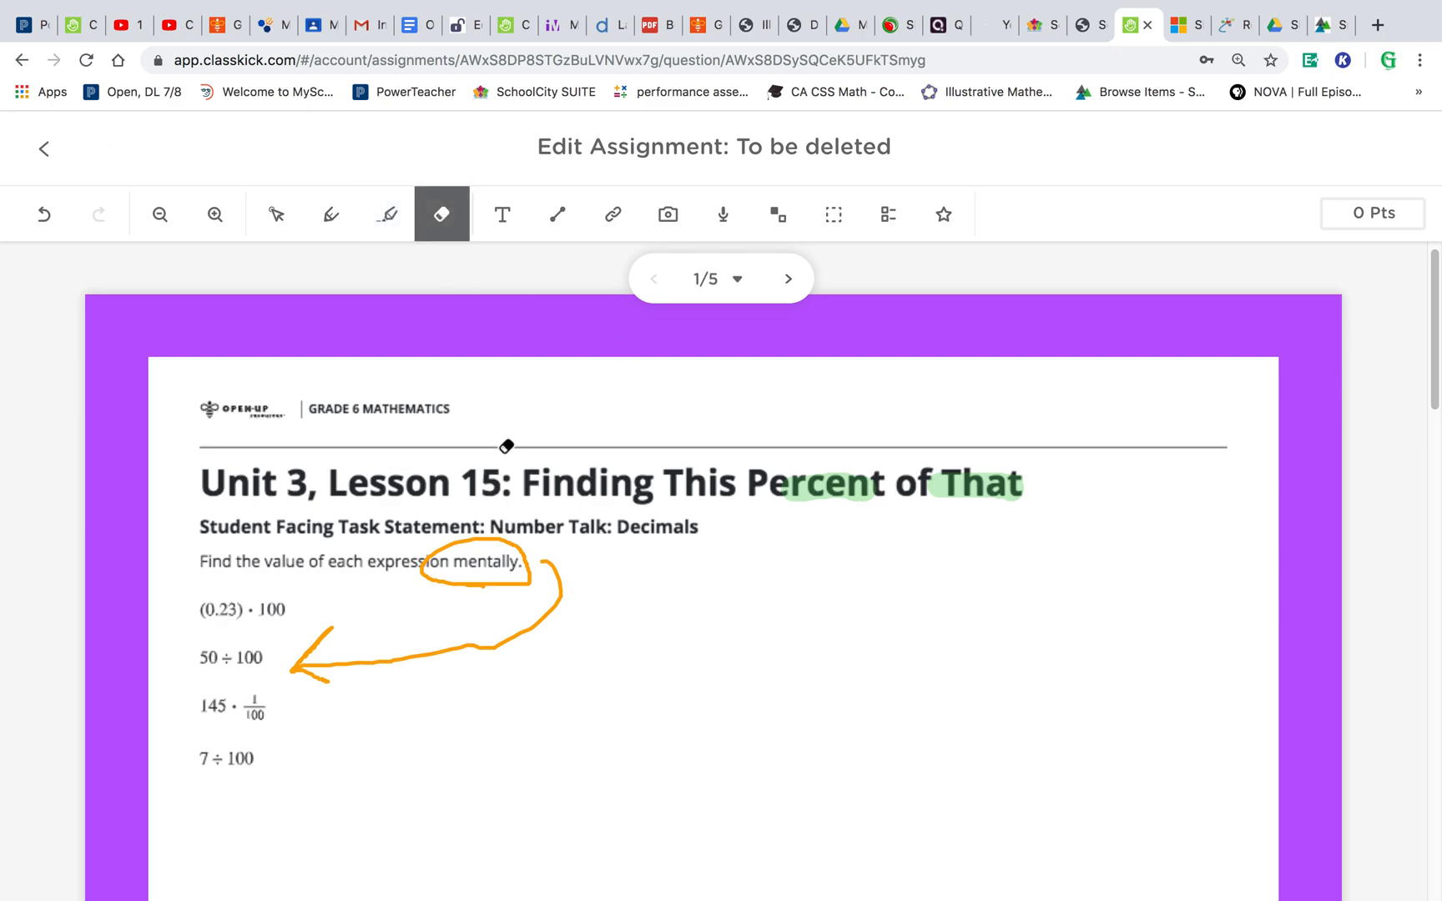
mouse_move(439, 571)
mouse_down()
mouse_move(530, 565)
mouse_move(388, 656)
mouse_up()
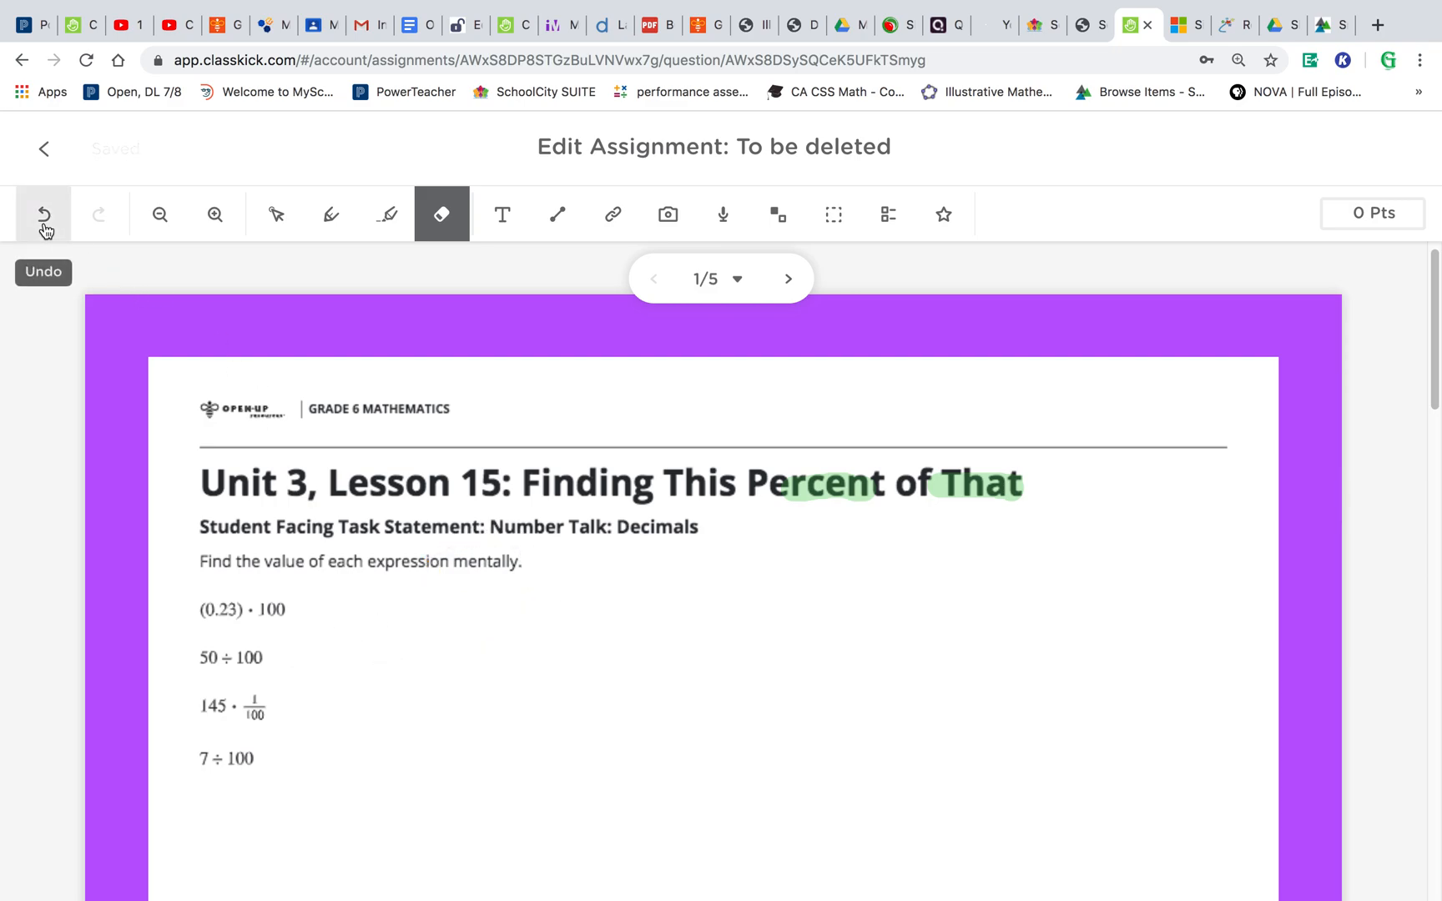
click(44, 215)
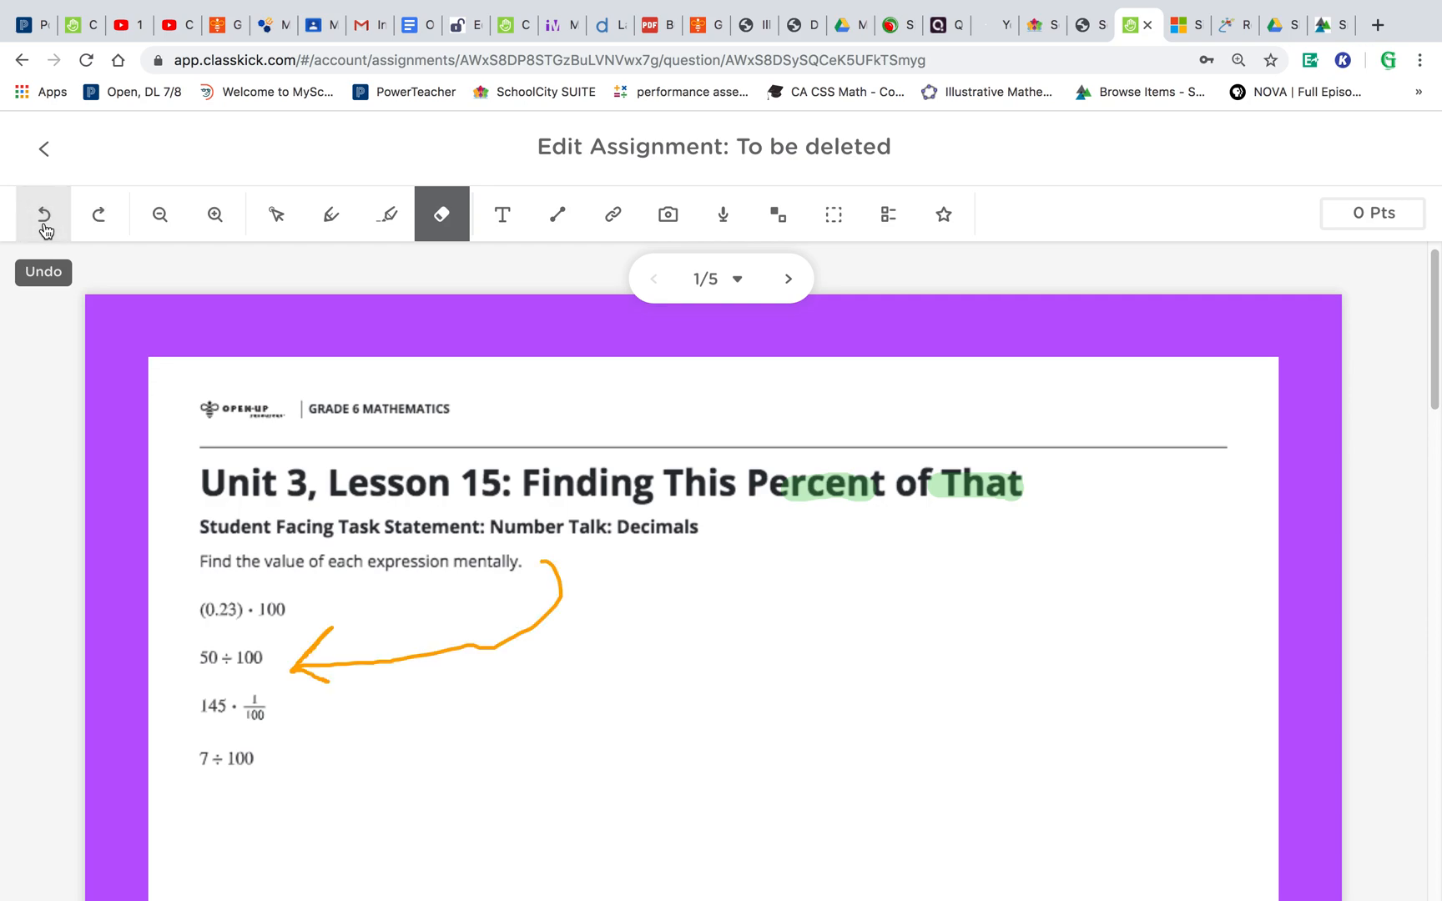
drag(454, 606, 503, 657)
drag(778, 482, 1017, 483)
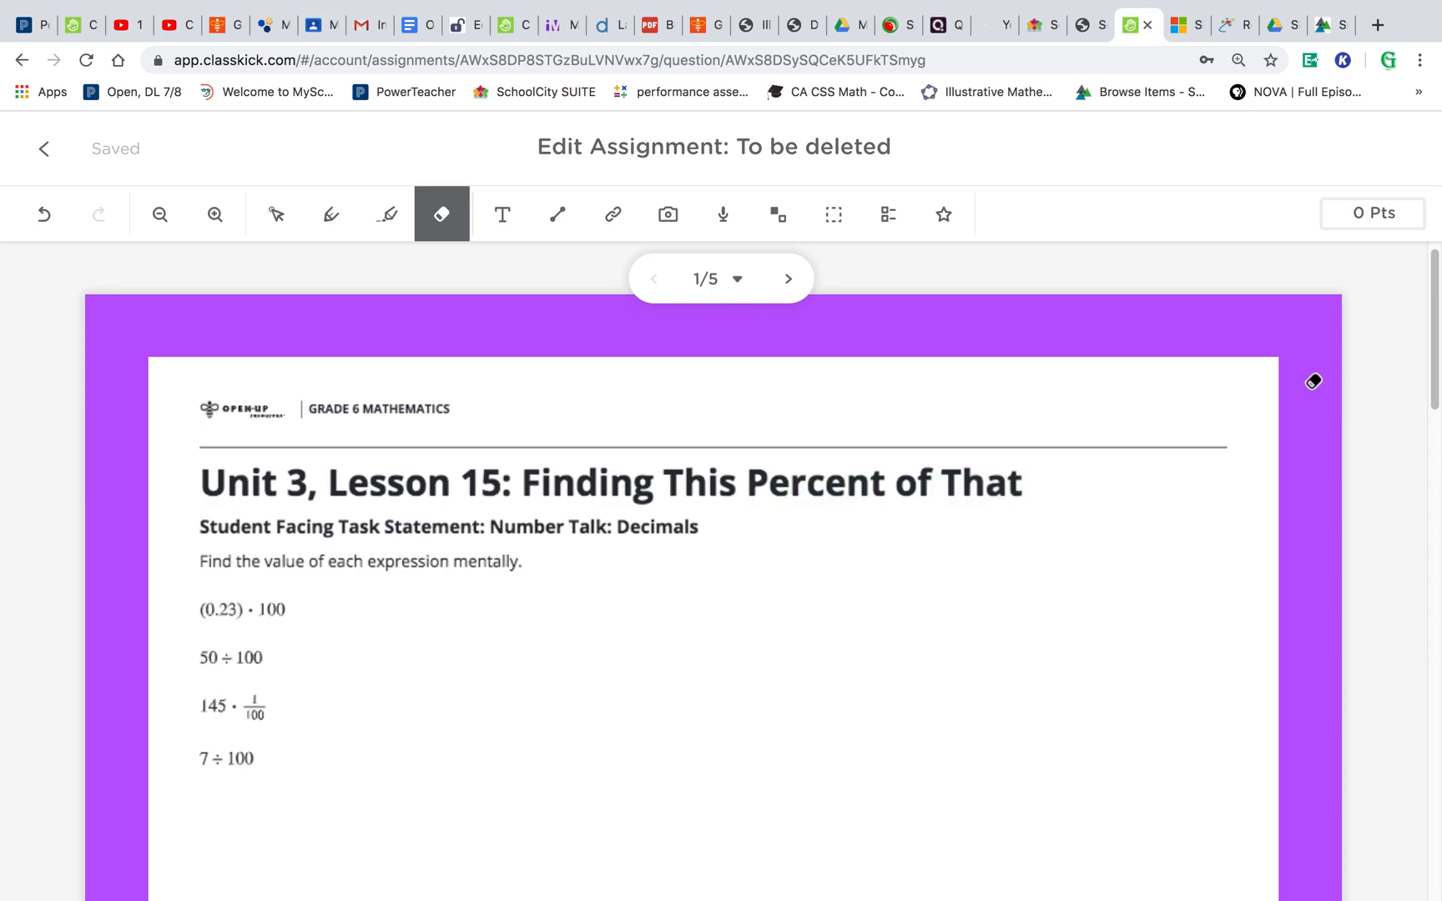
- Add a textbox beside (0.23) · 100 reading "How is your day?"
click(512, 221)
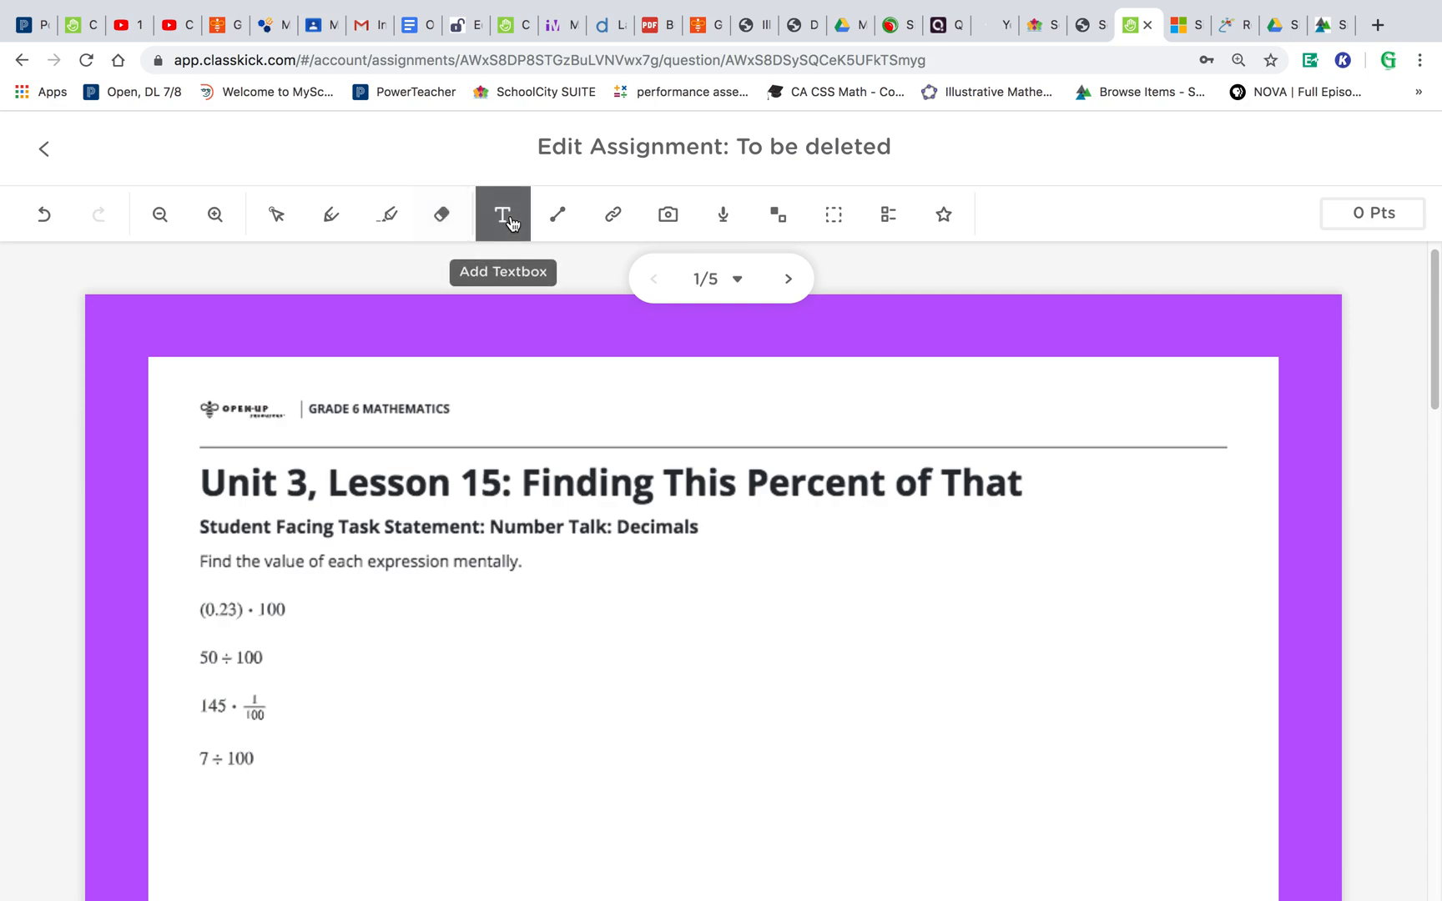
click(374, 592)
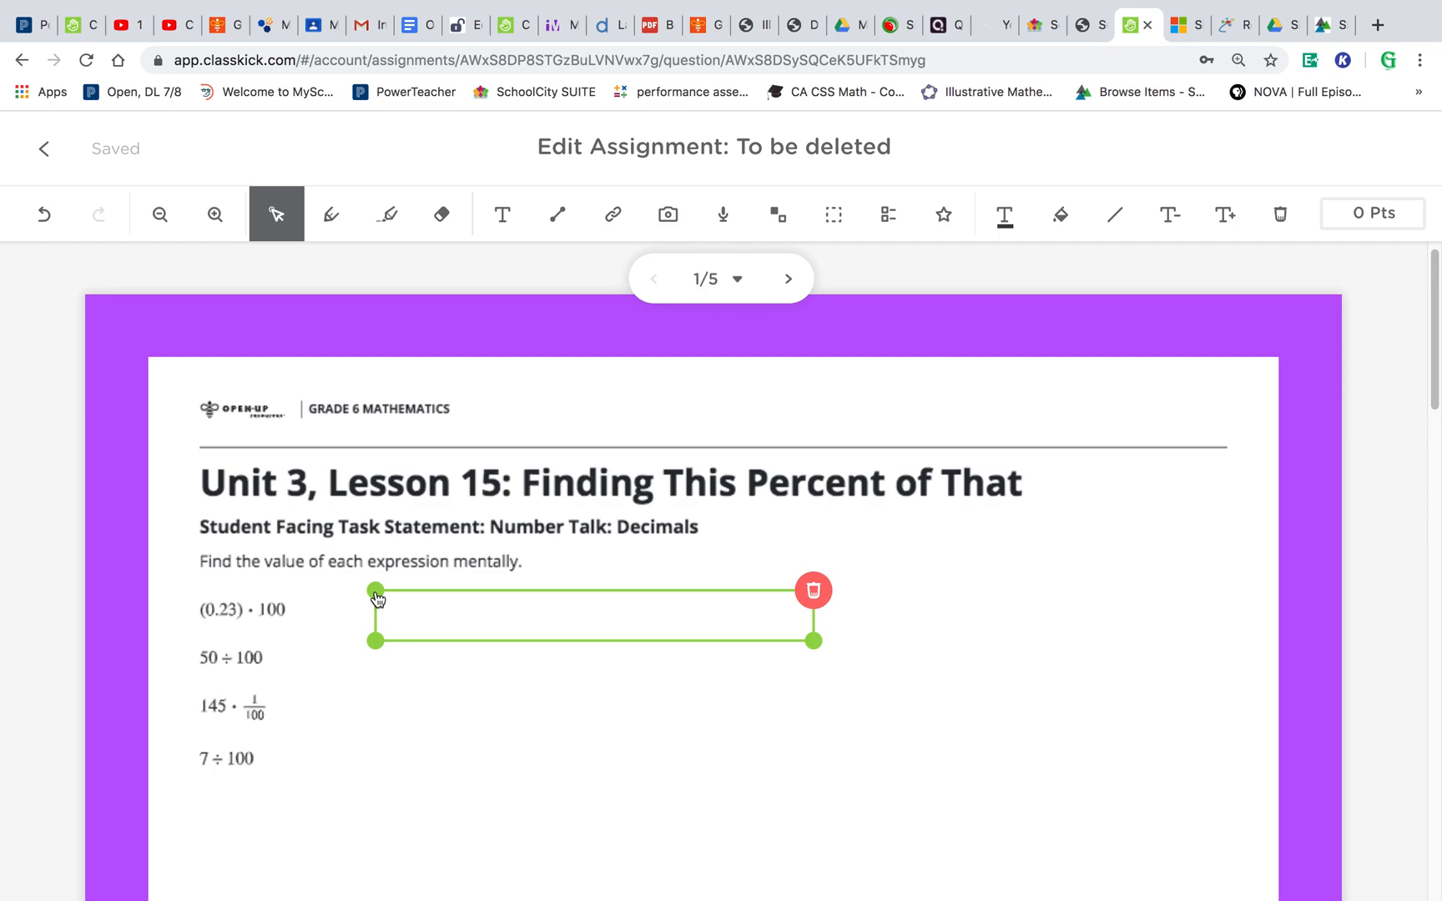
text(How is your day?)
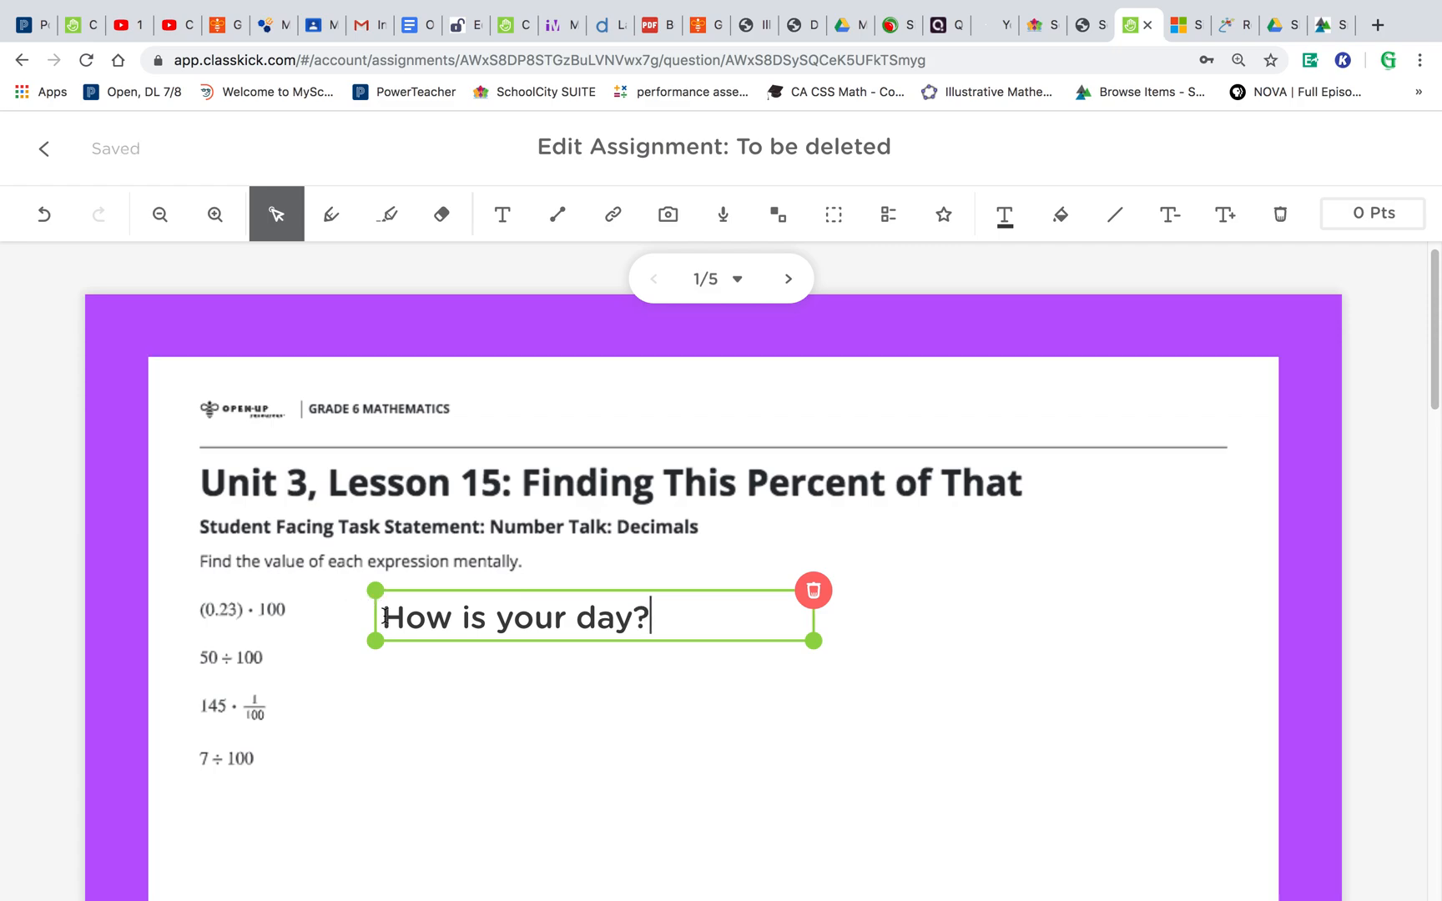
- Select the textbox's text and color it blue
drag(384, 617, 670, 618)
click(1005, 214)
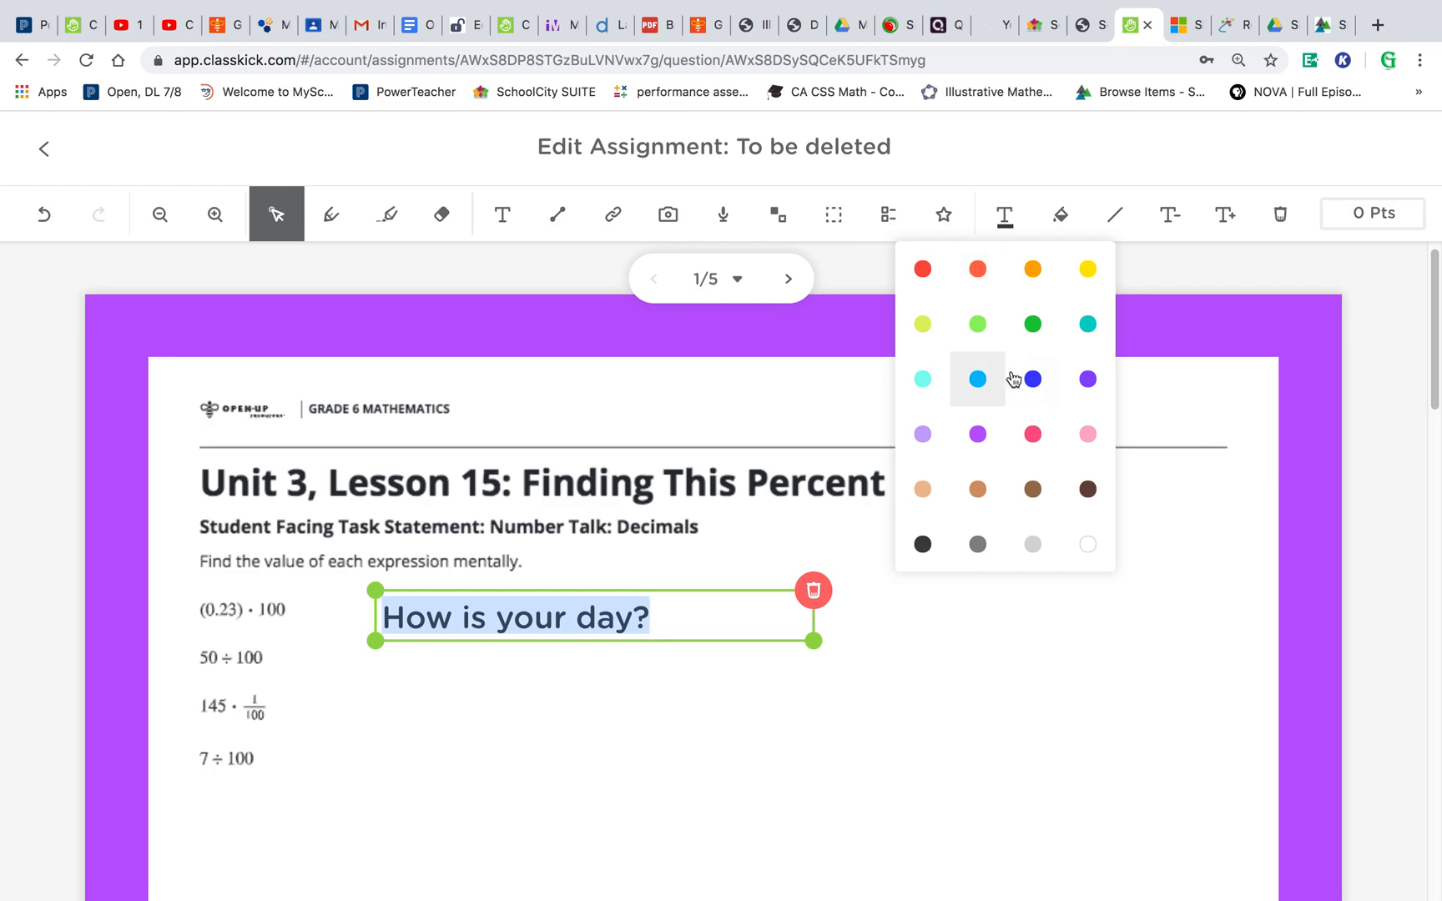
click(979, 381)
click(712, 626)
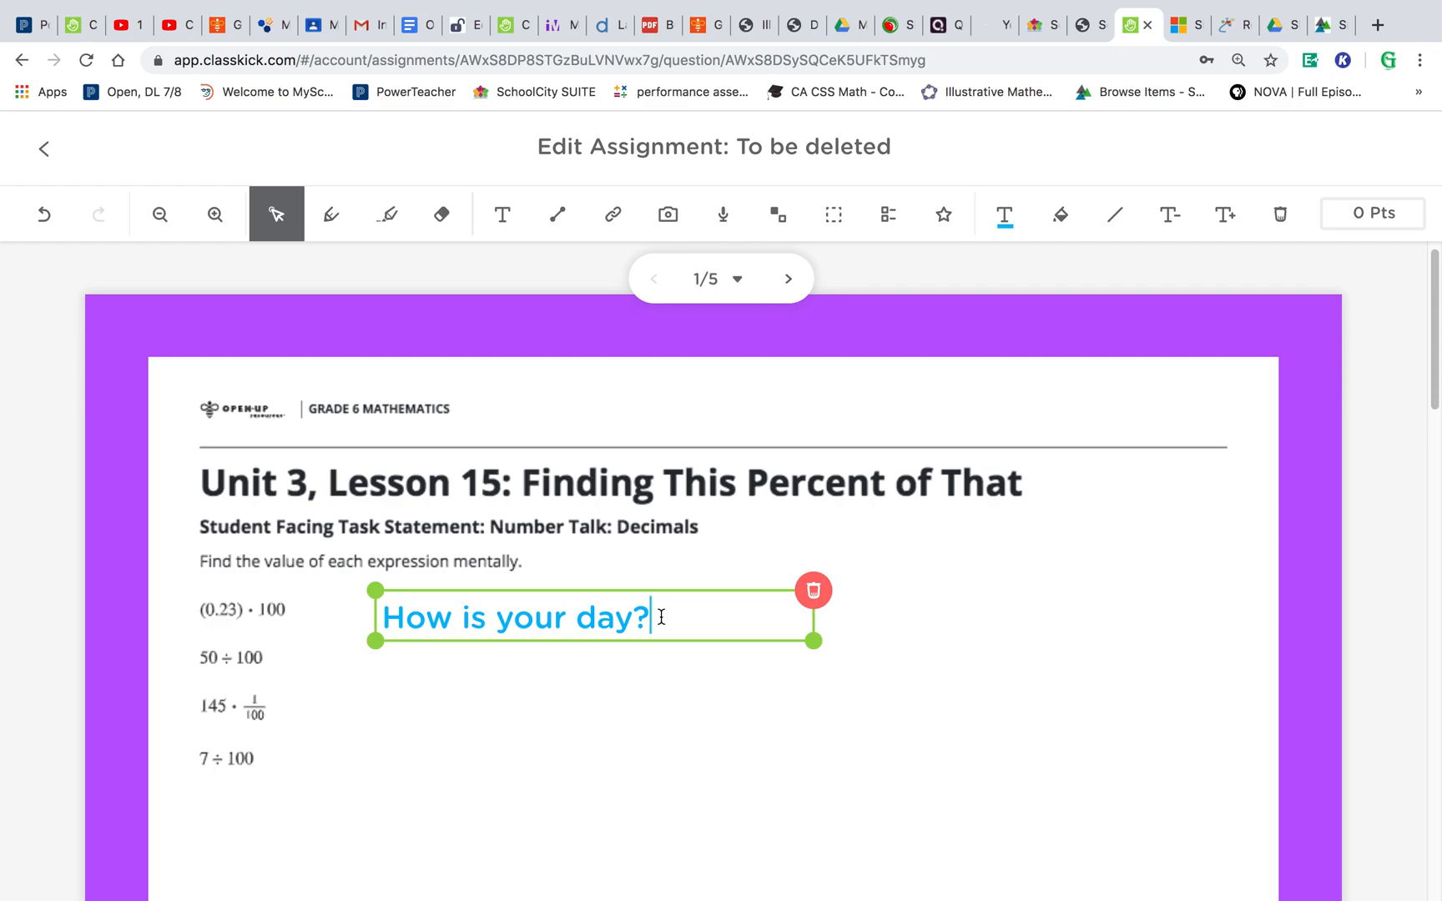
- Try dark and yellow backgrounds on the textbox, then set it to no background
click(1058, 213)
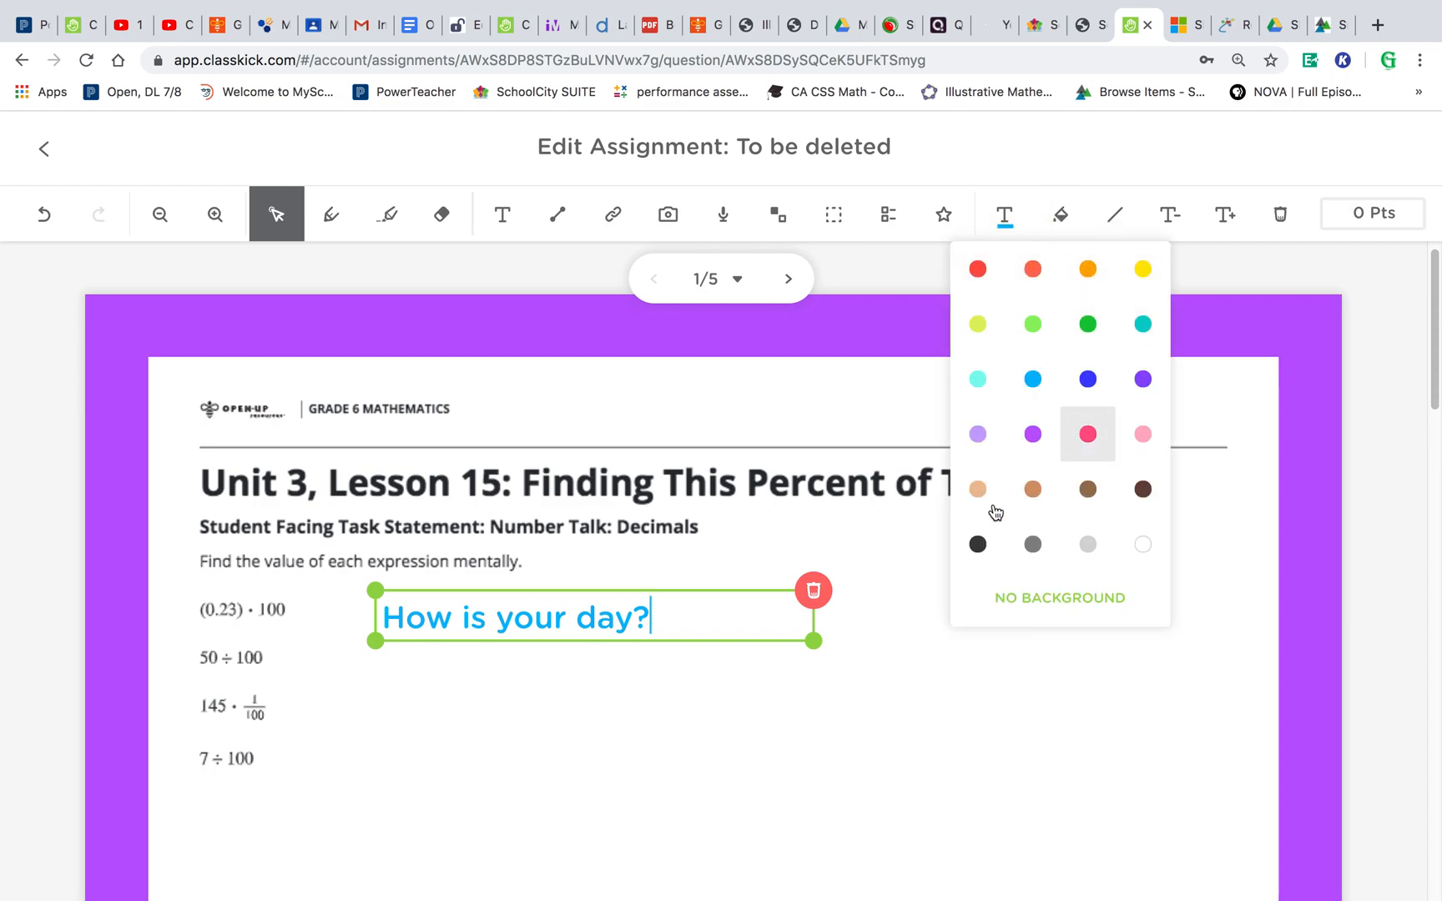
click(978, 545)
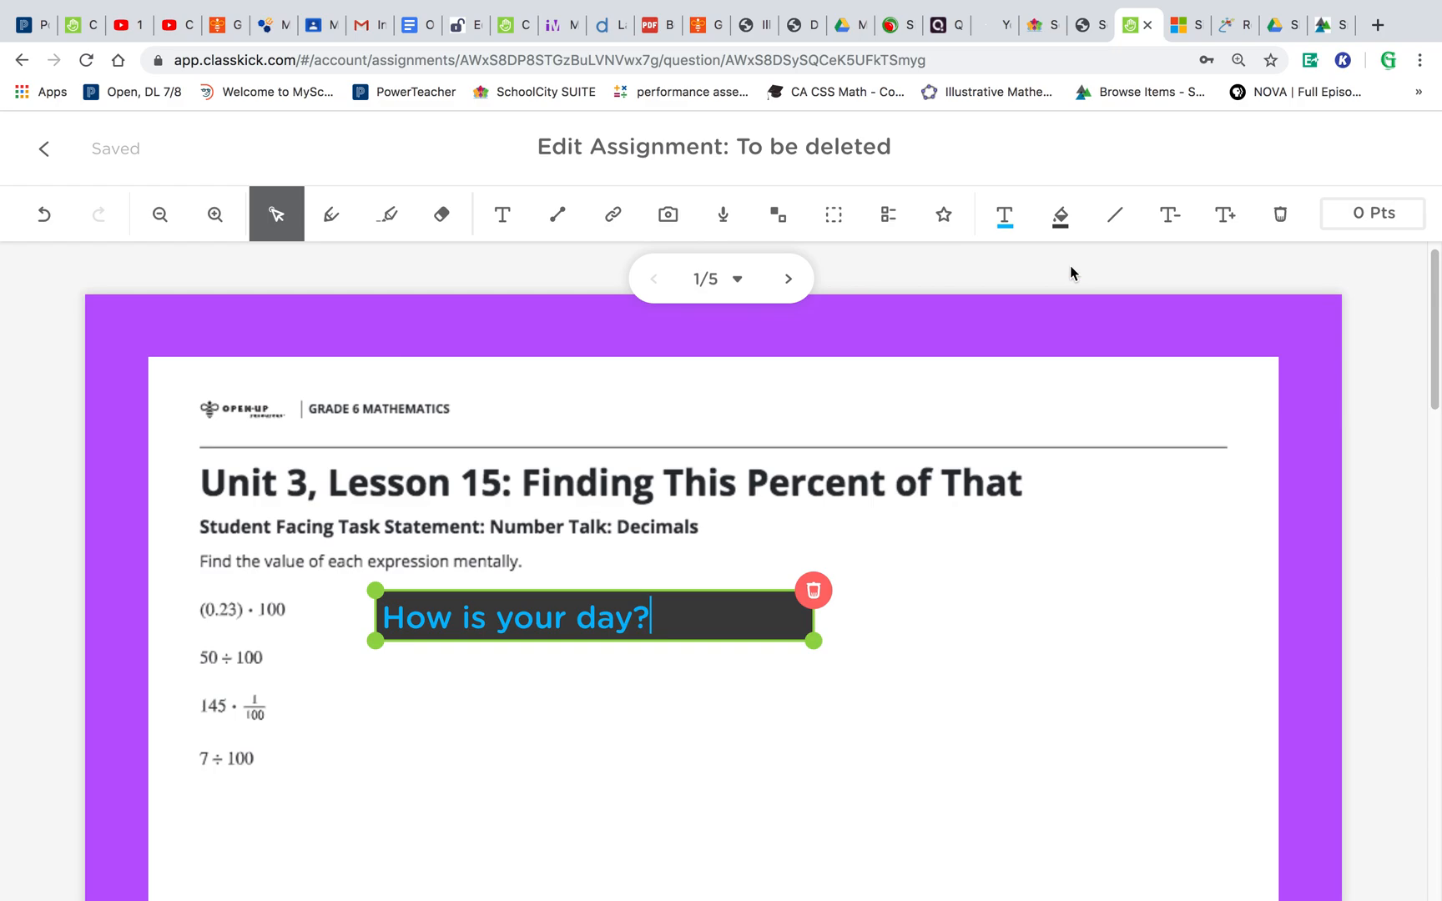
click(1060, 215)
click(1143, 270)
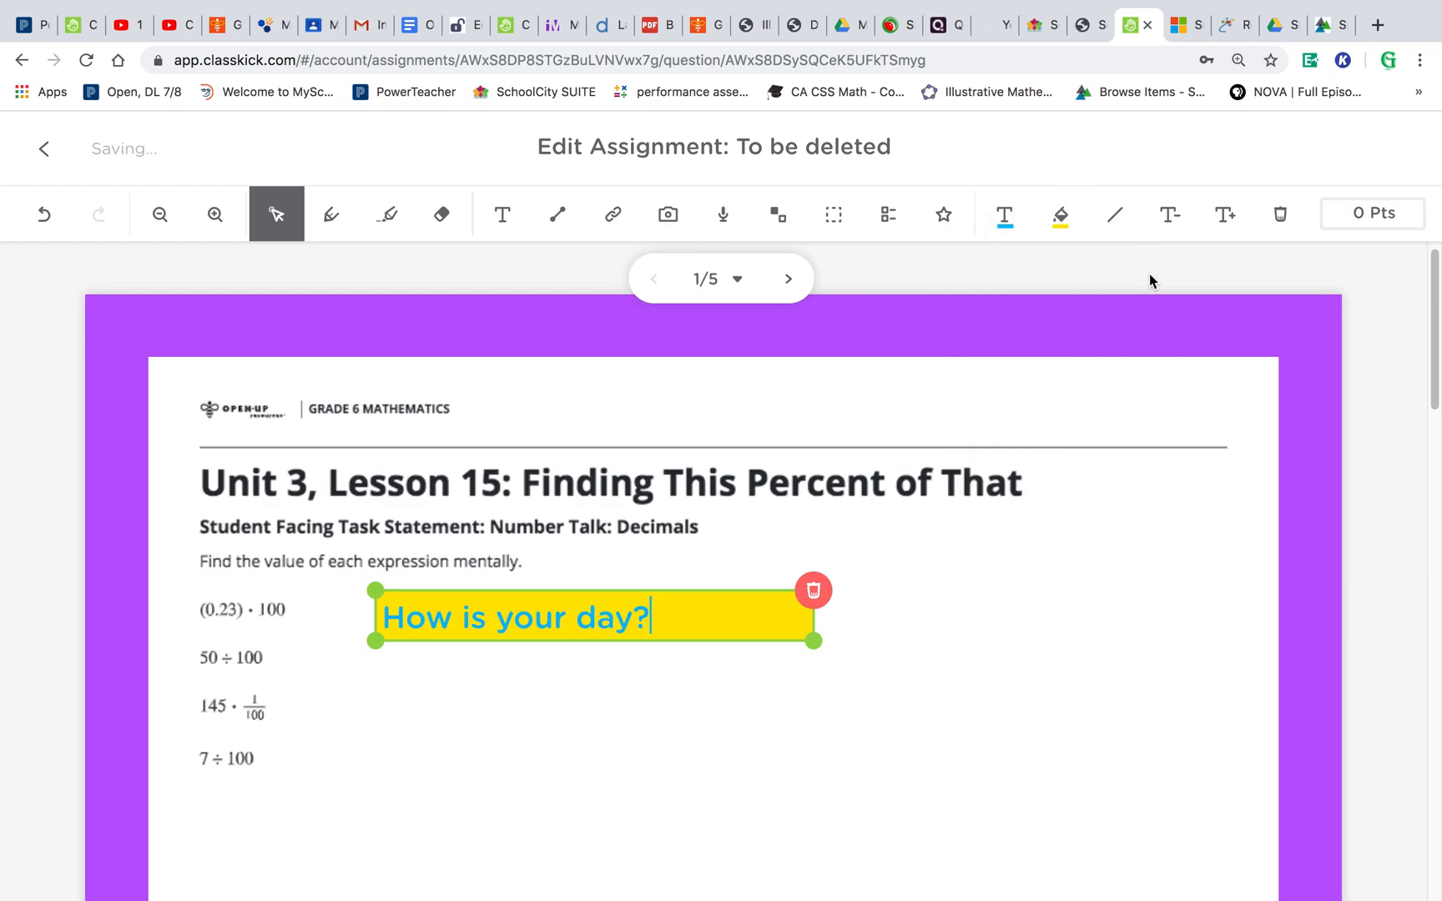
click(1060, 215)
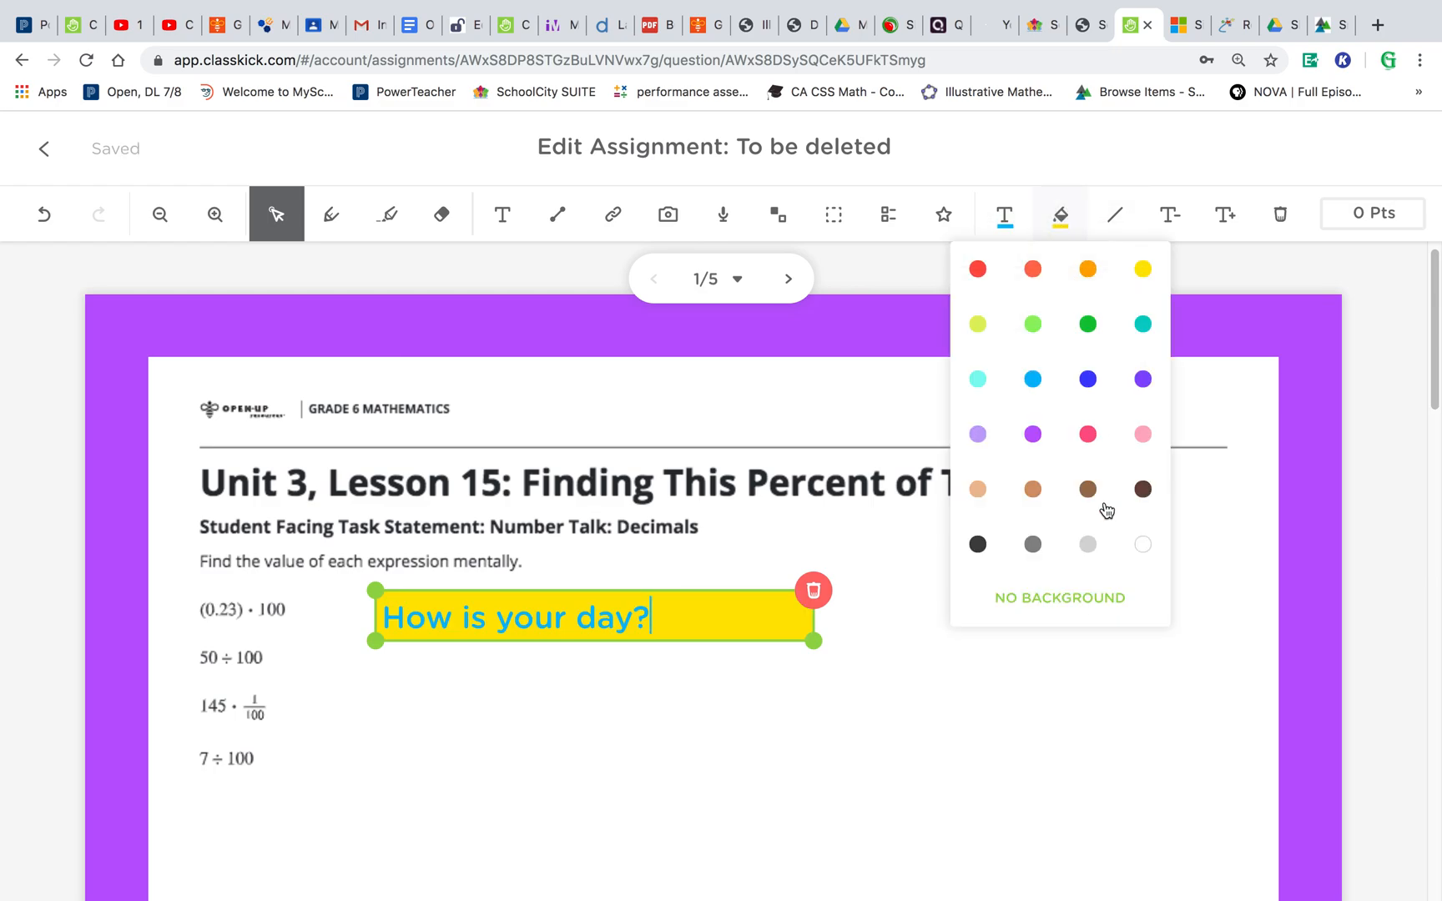
click(1099, 608)
click(1048, 636)
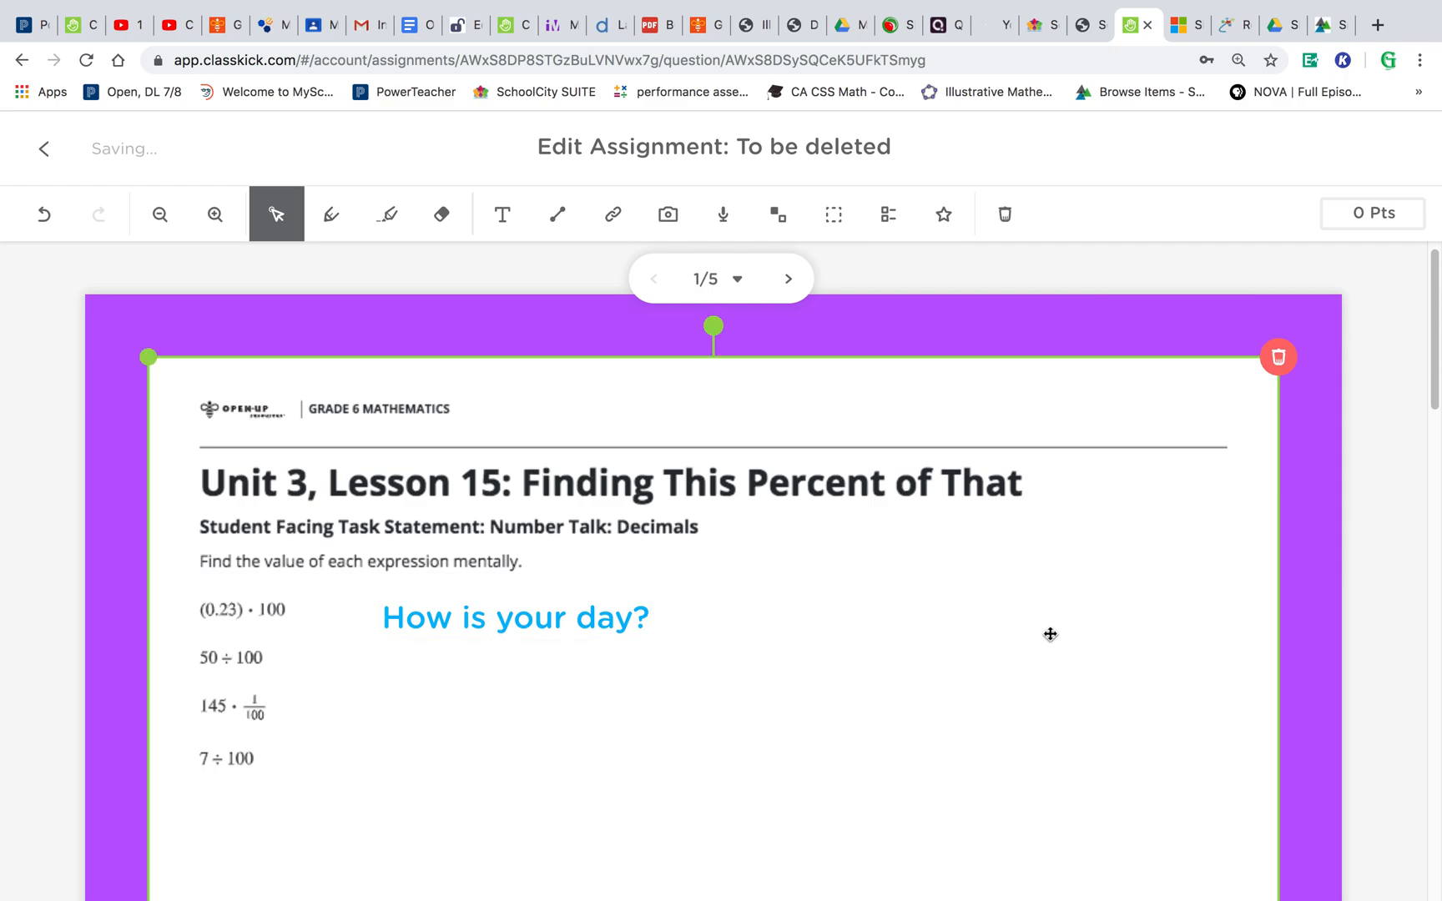
- Reselect the textbox and enlarge its text to the largest size
click(607, 637)
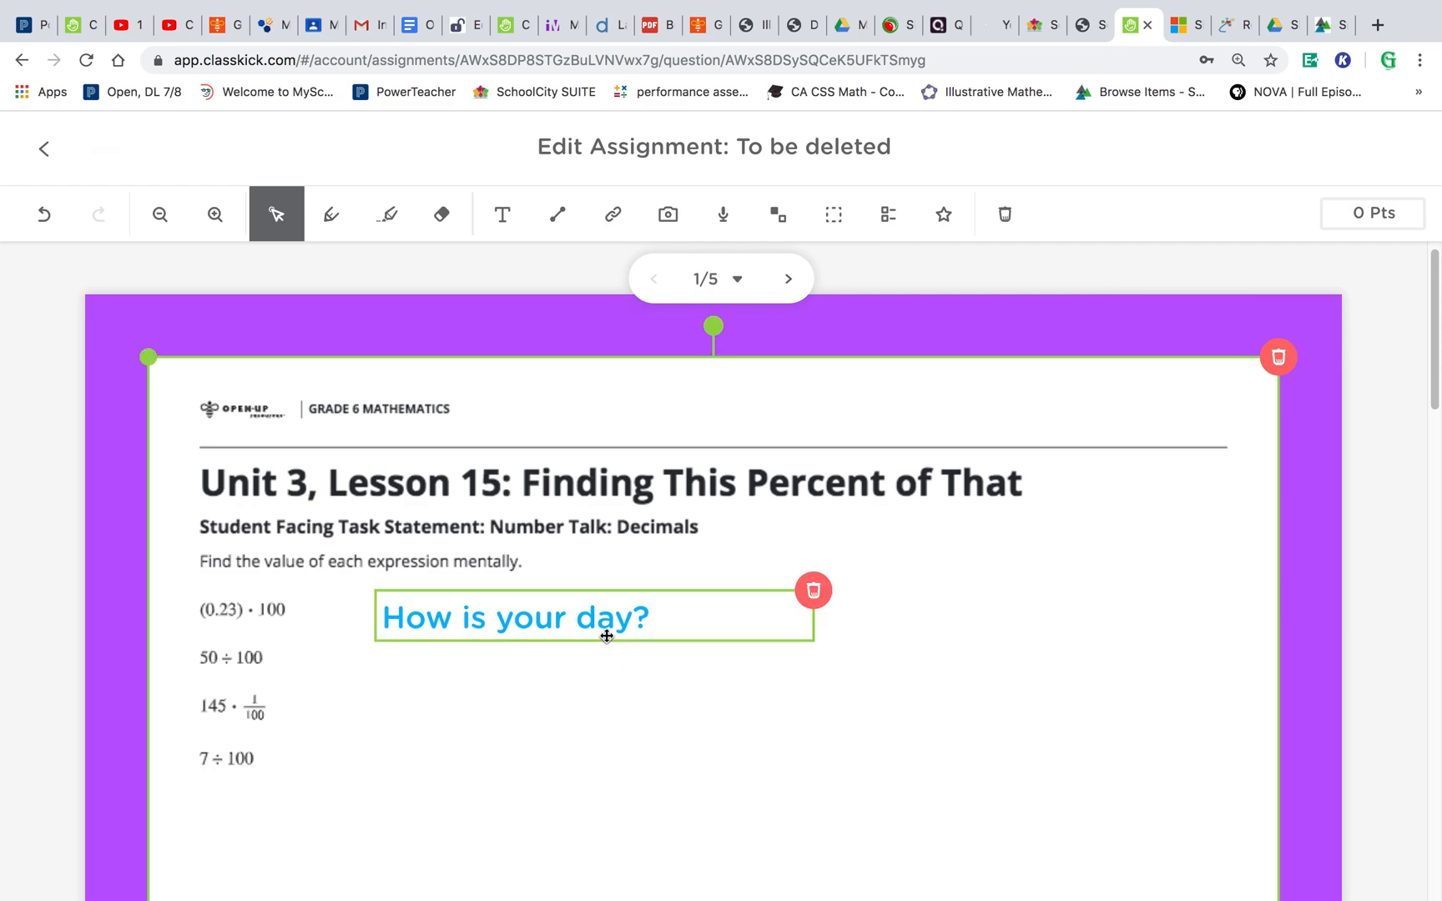
click(692, 601)
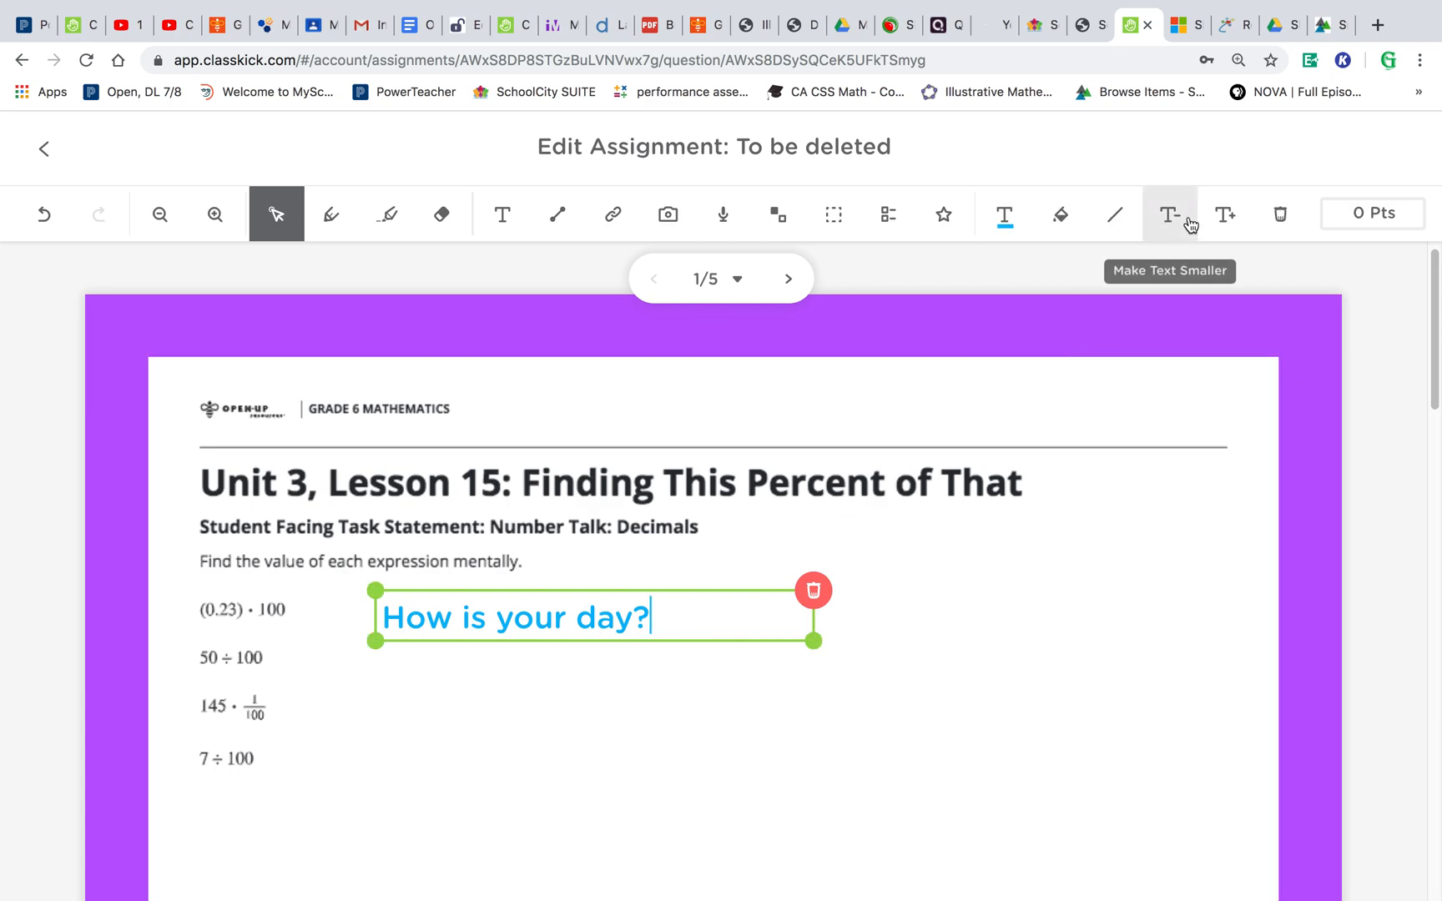
click(1224, 215)
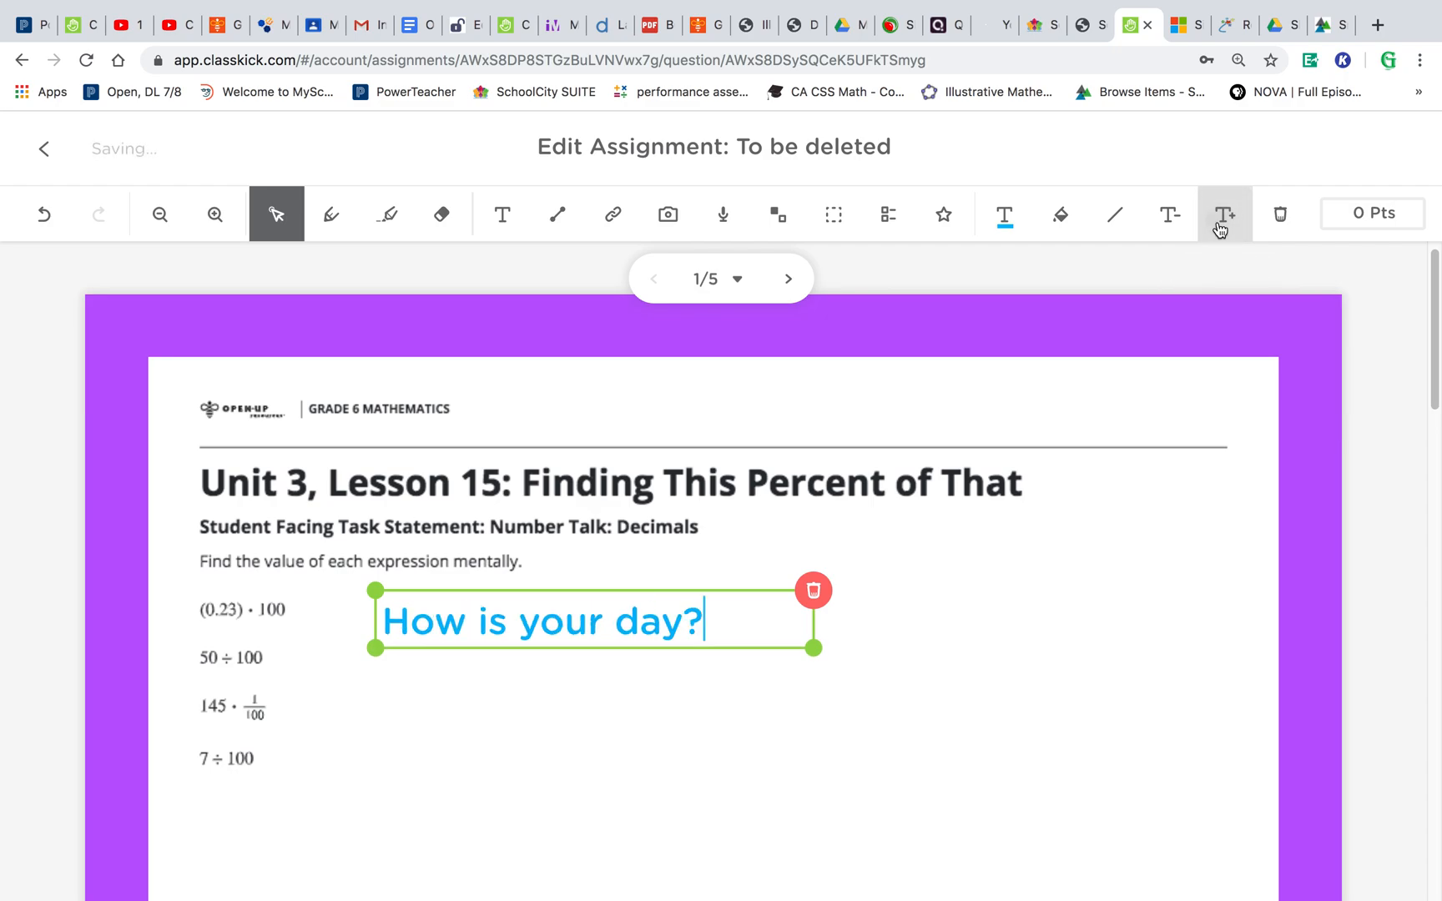
click(1224, 215)
click(1223, 215)
click(1220, 222)
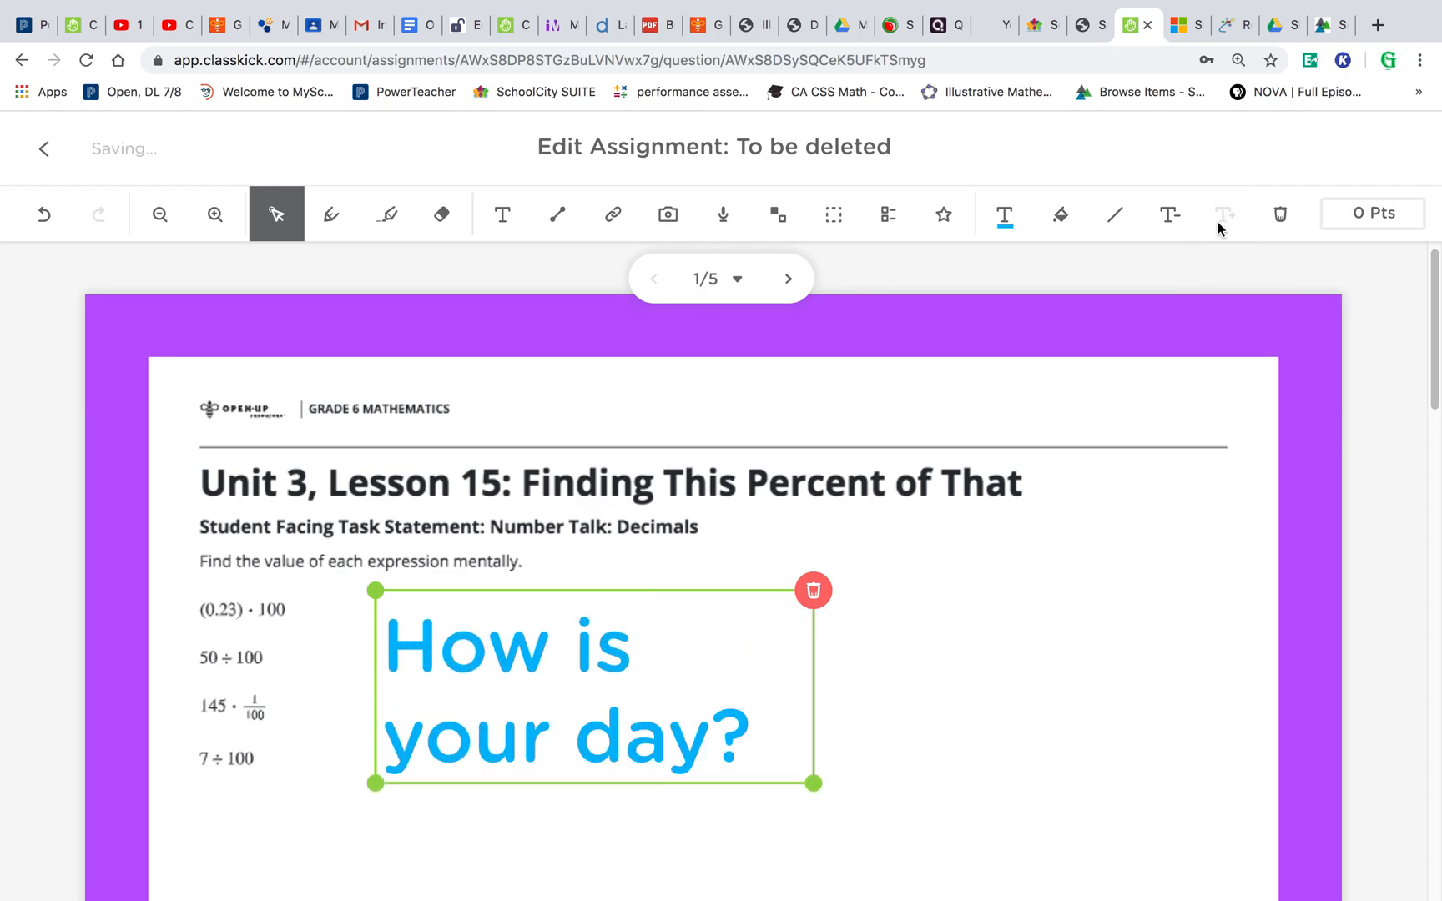
- Shrink the textbox's text to the smallest size, then delete the textbox
click(1181, 220)
click(1181, 219)
click(1181, 220)
click(1181, 219)
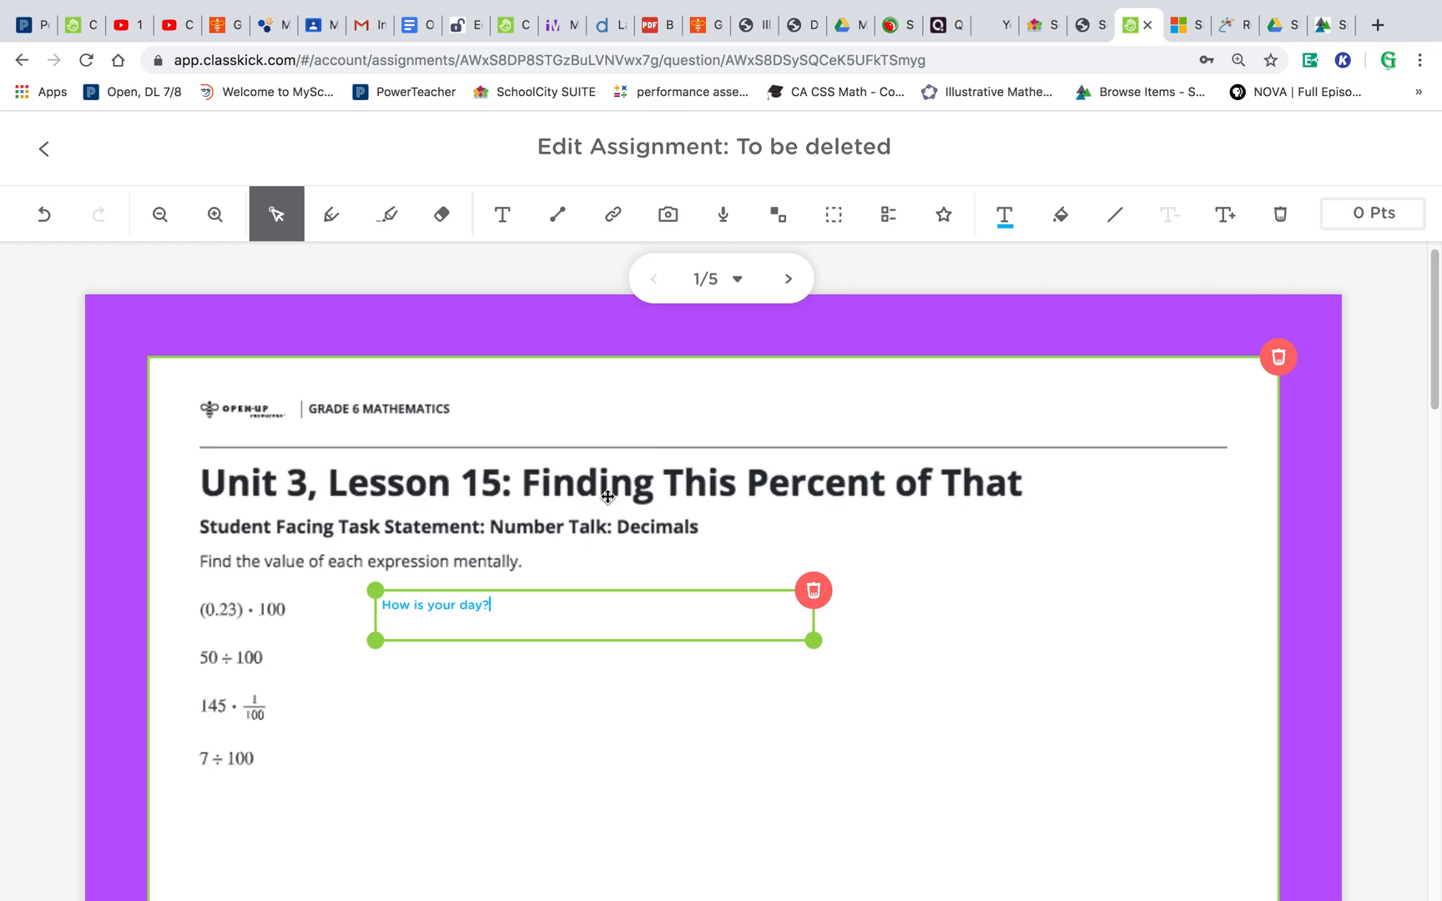
click(814, 590)
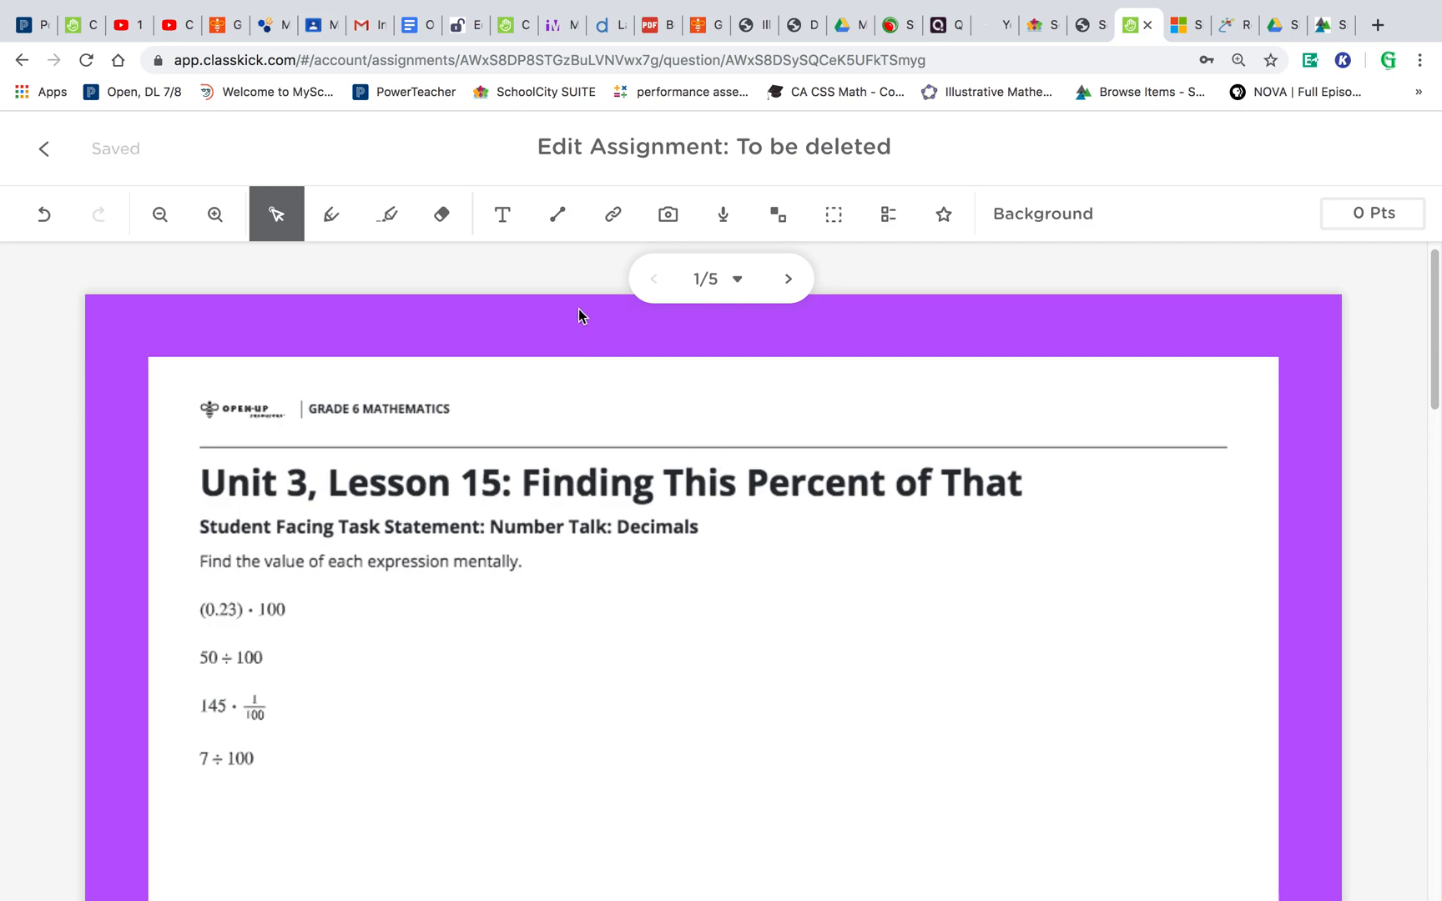
- Draw a vertical line down the middle of the slide beside the expressions and underline the word mentally
click(558, 215)
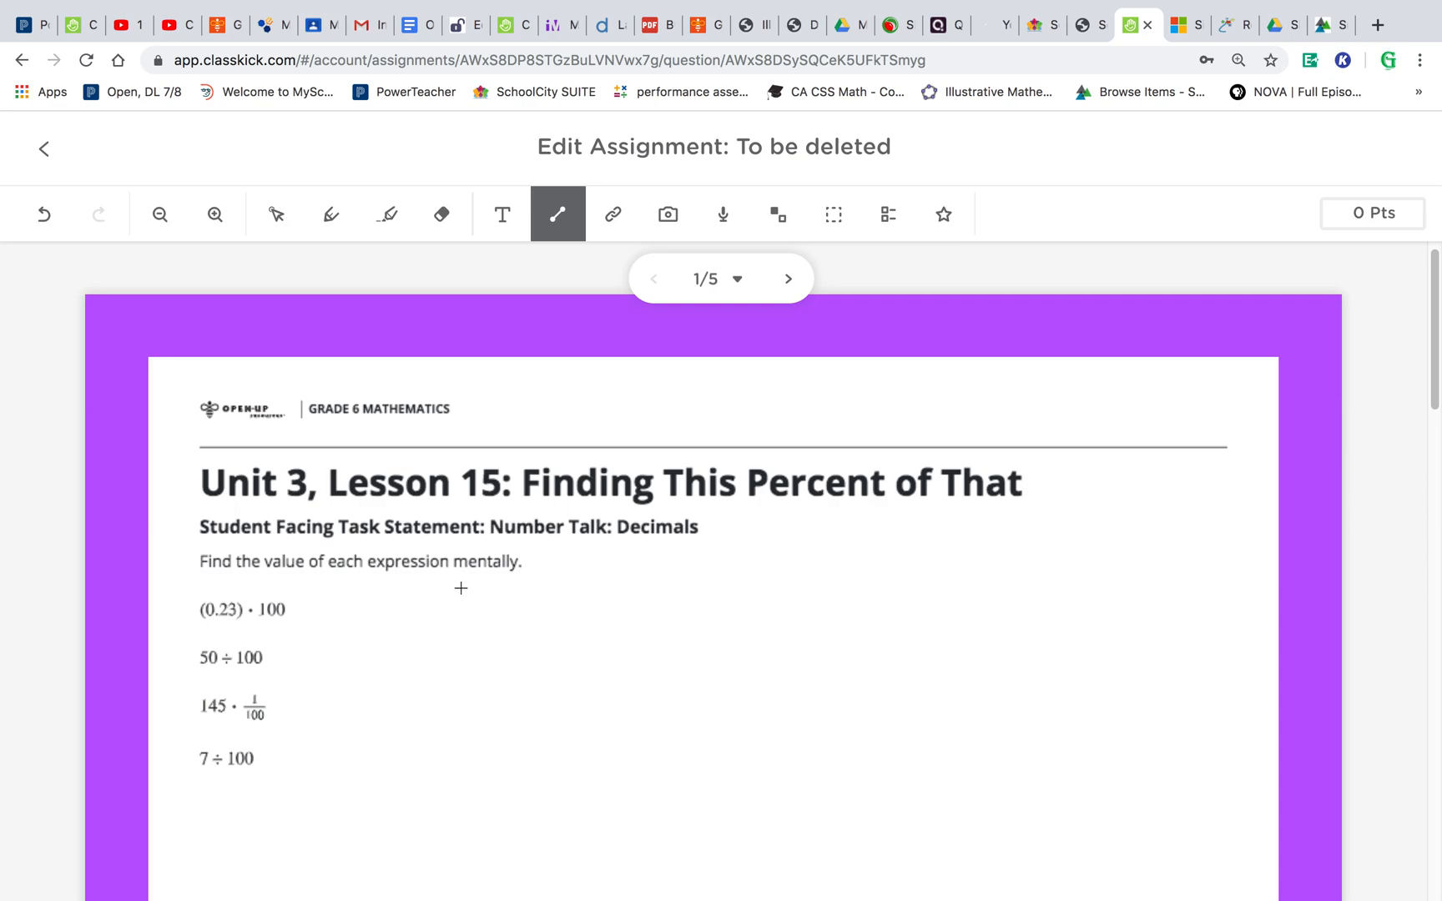
drag(741, 547, 741, 774)
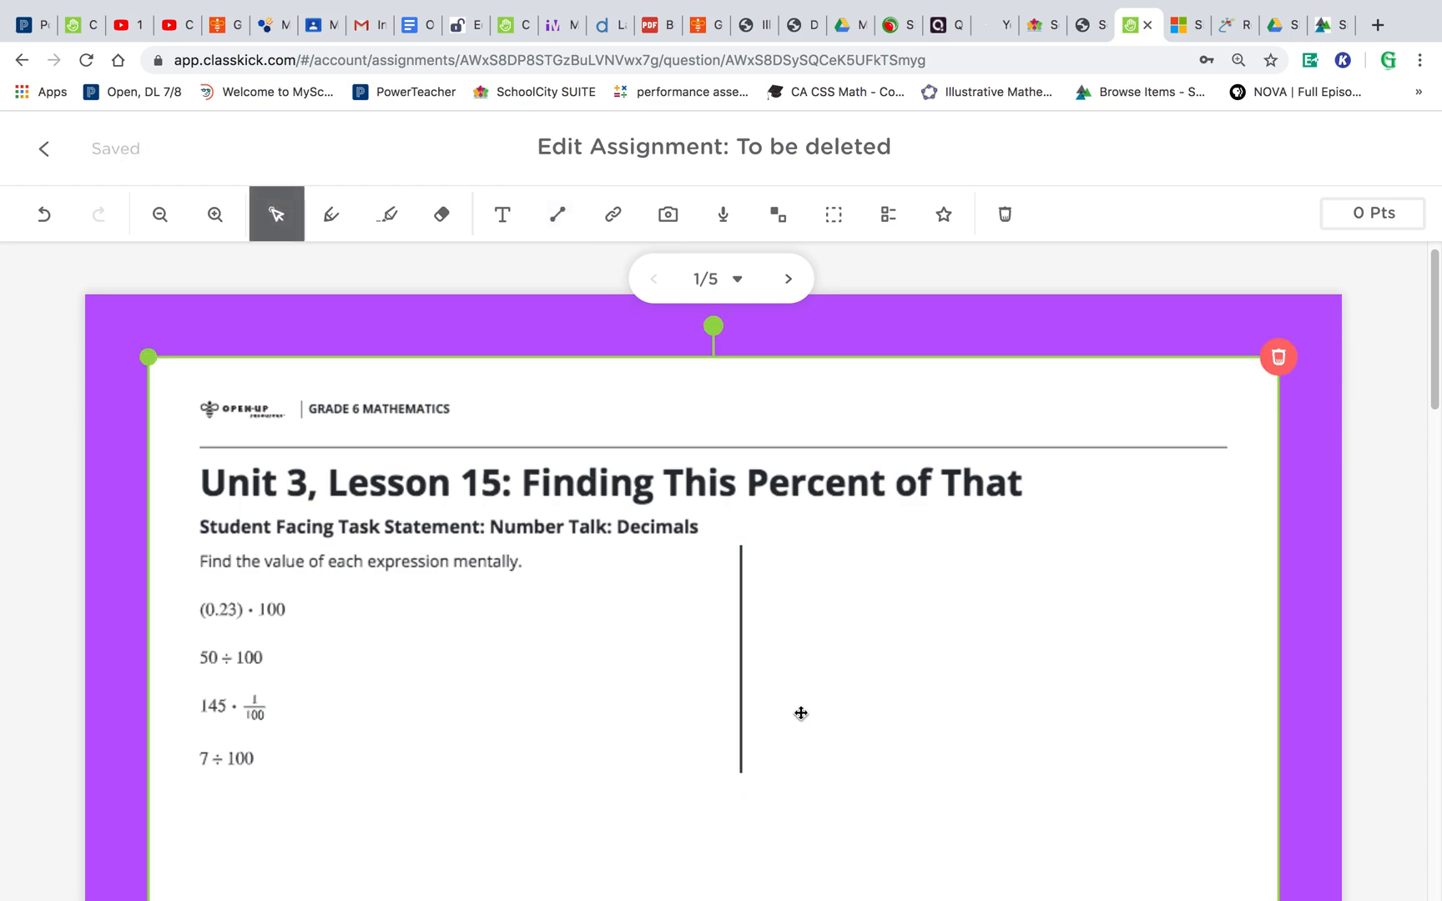
click(557, 217)
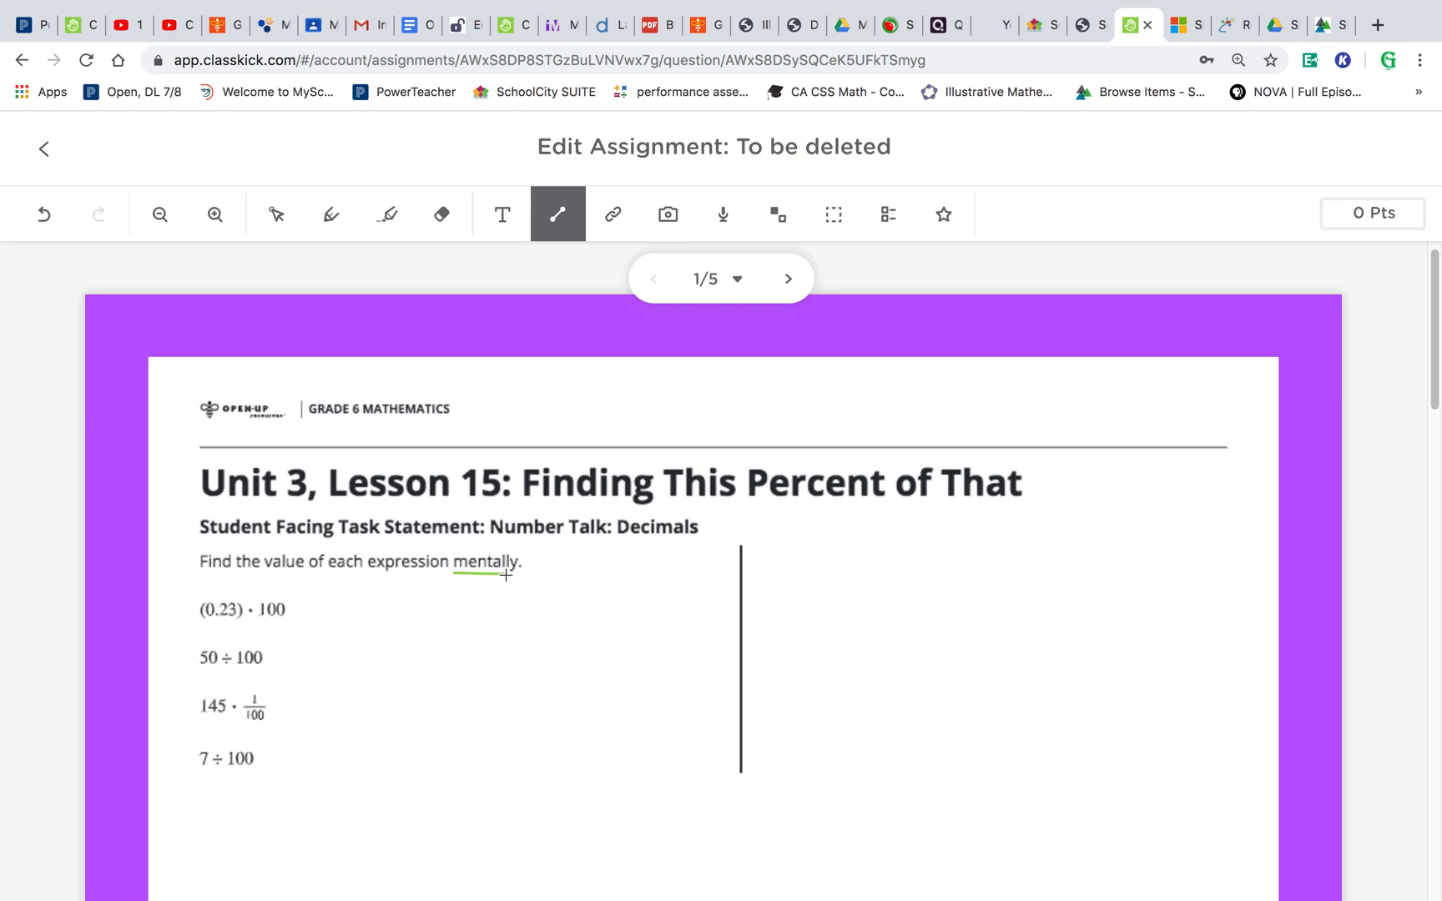
drag(514, 575, 516, 574)
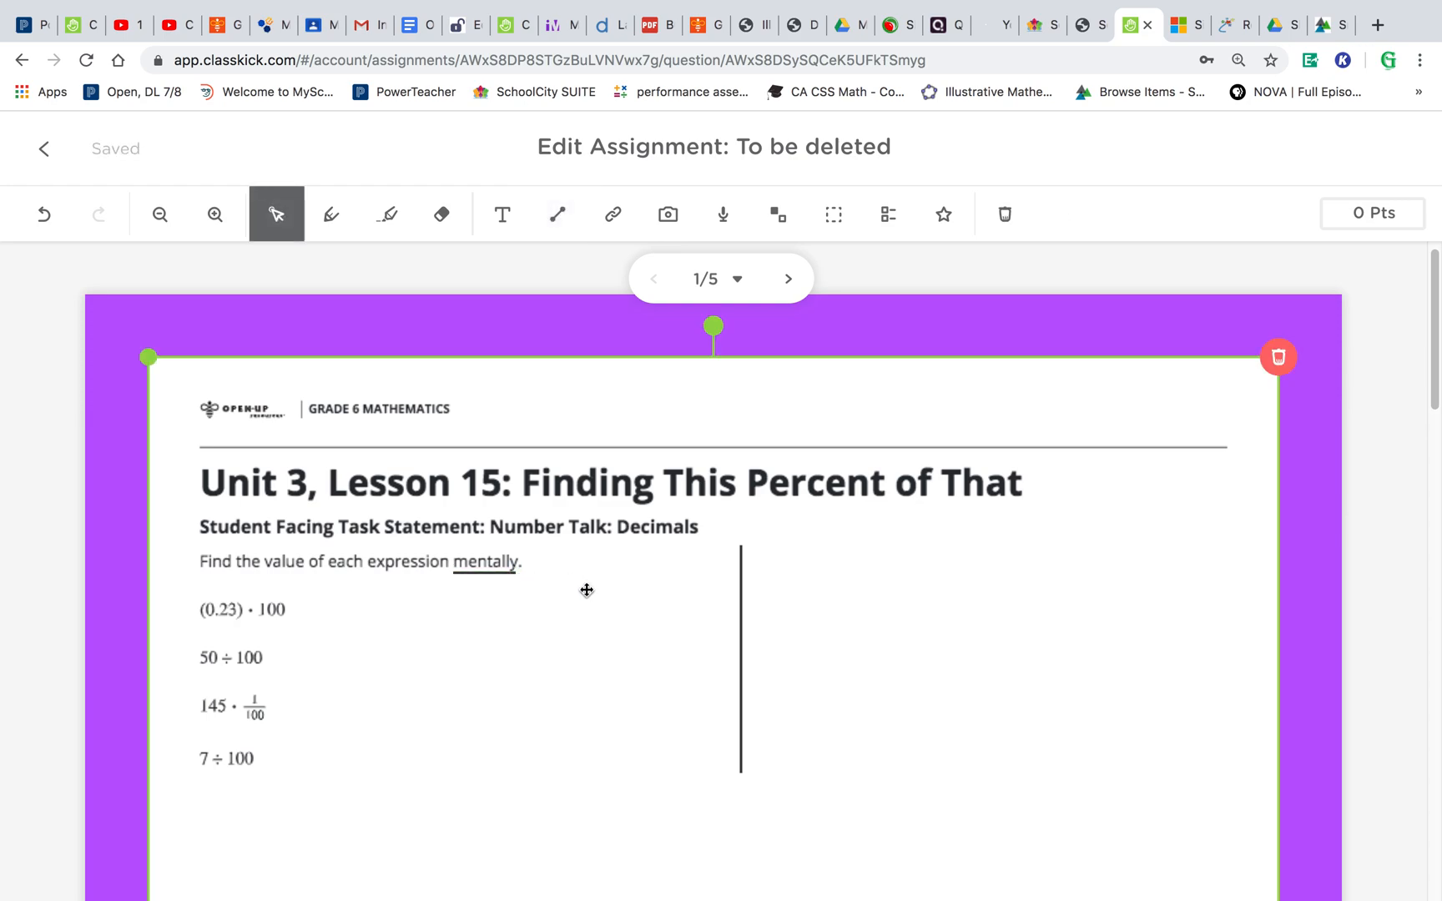
- Recolor the vertical line yellow
click(742, 650)
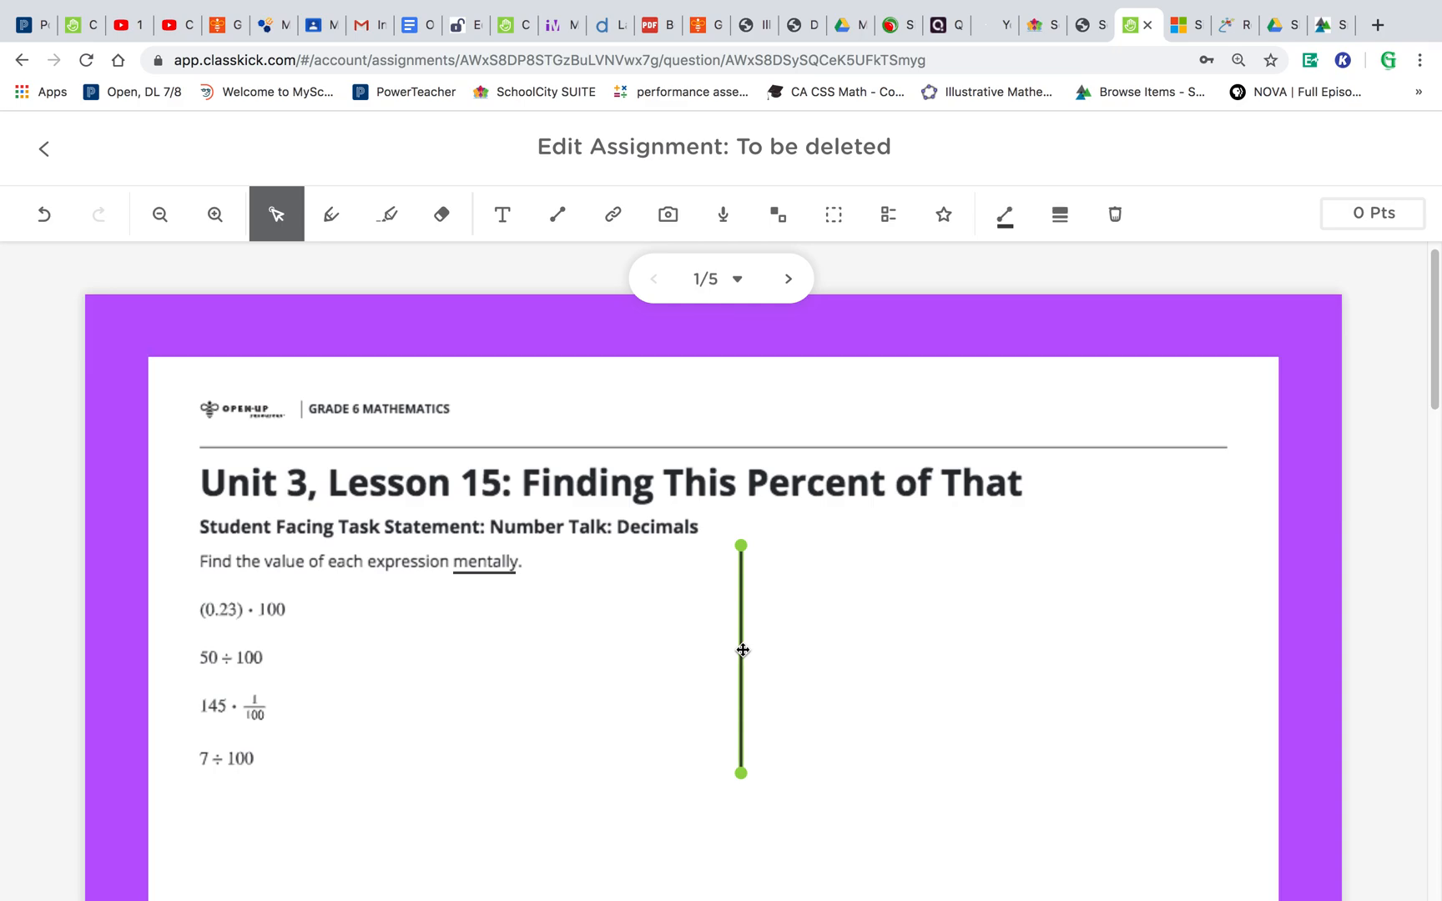
click(1006, 218)
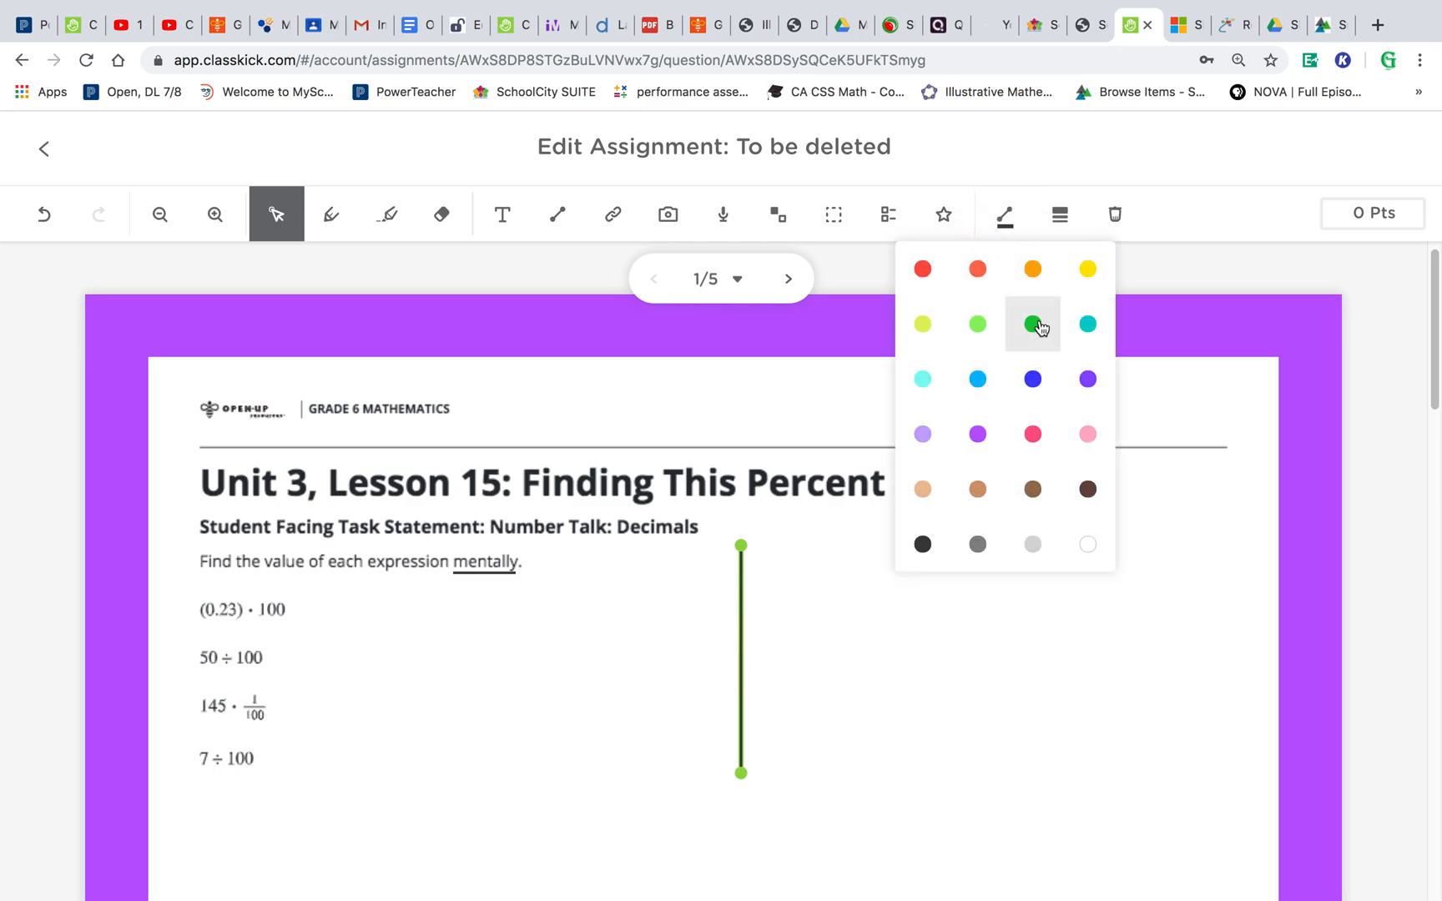
click(1088, 268)
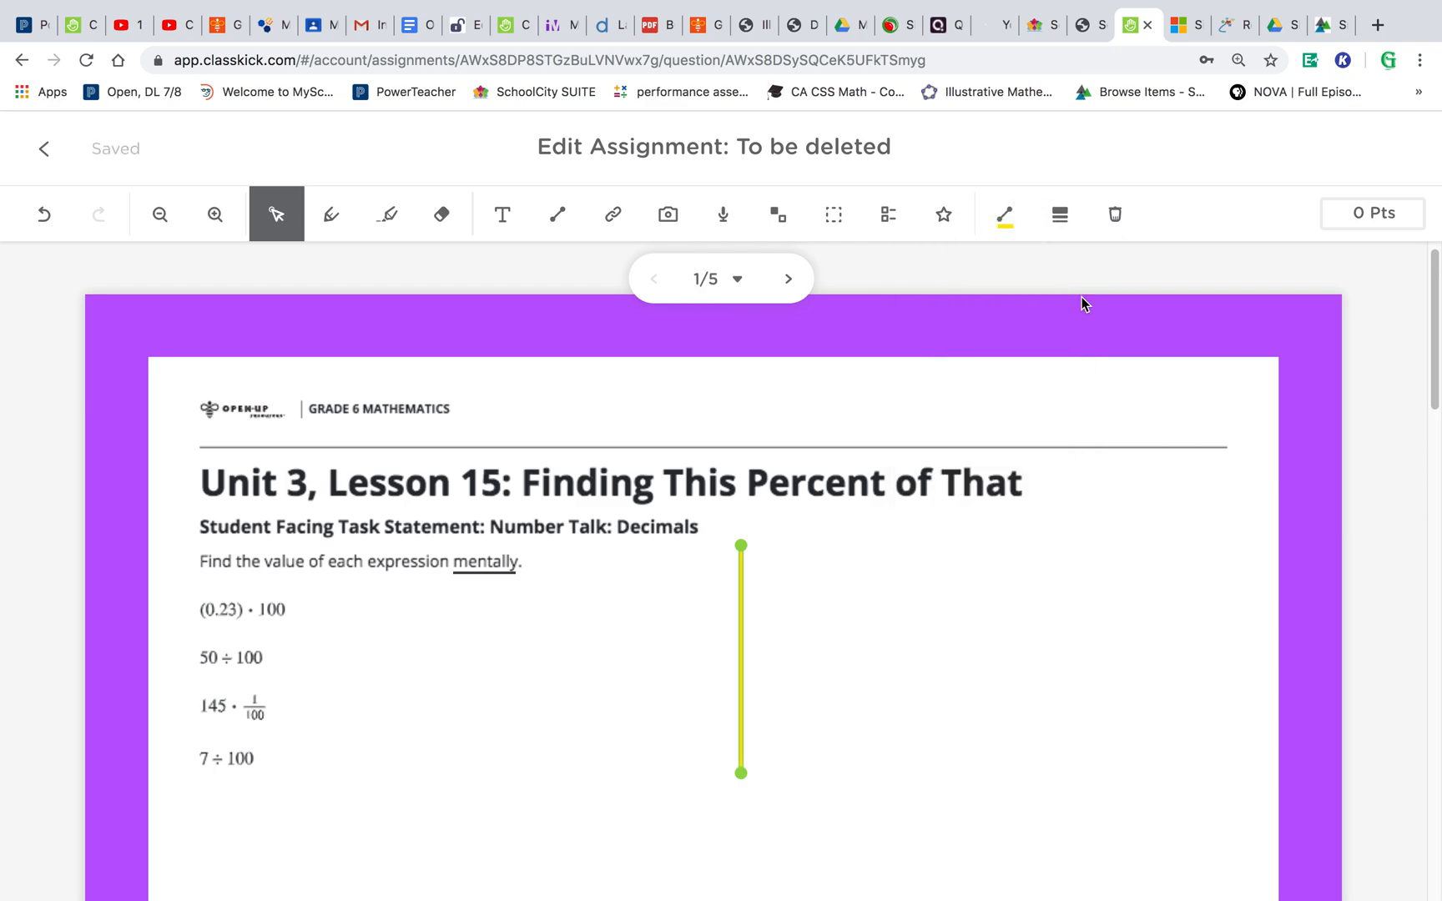
click(956, 615)
- Try line thicknesses of 24 px and then 1 px on the vertical line
click(741, 661)
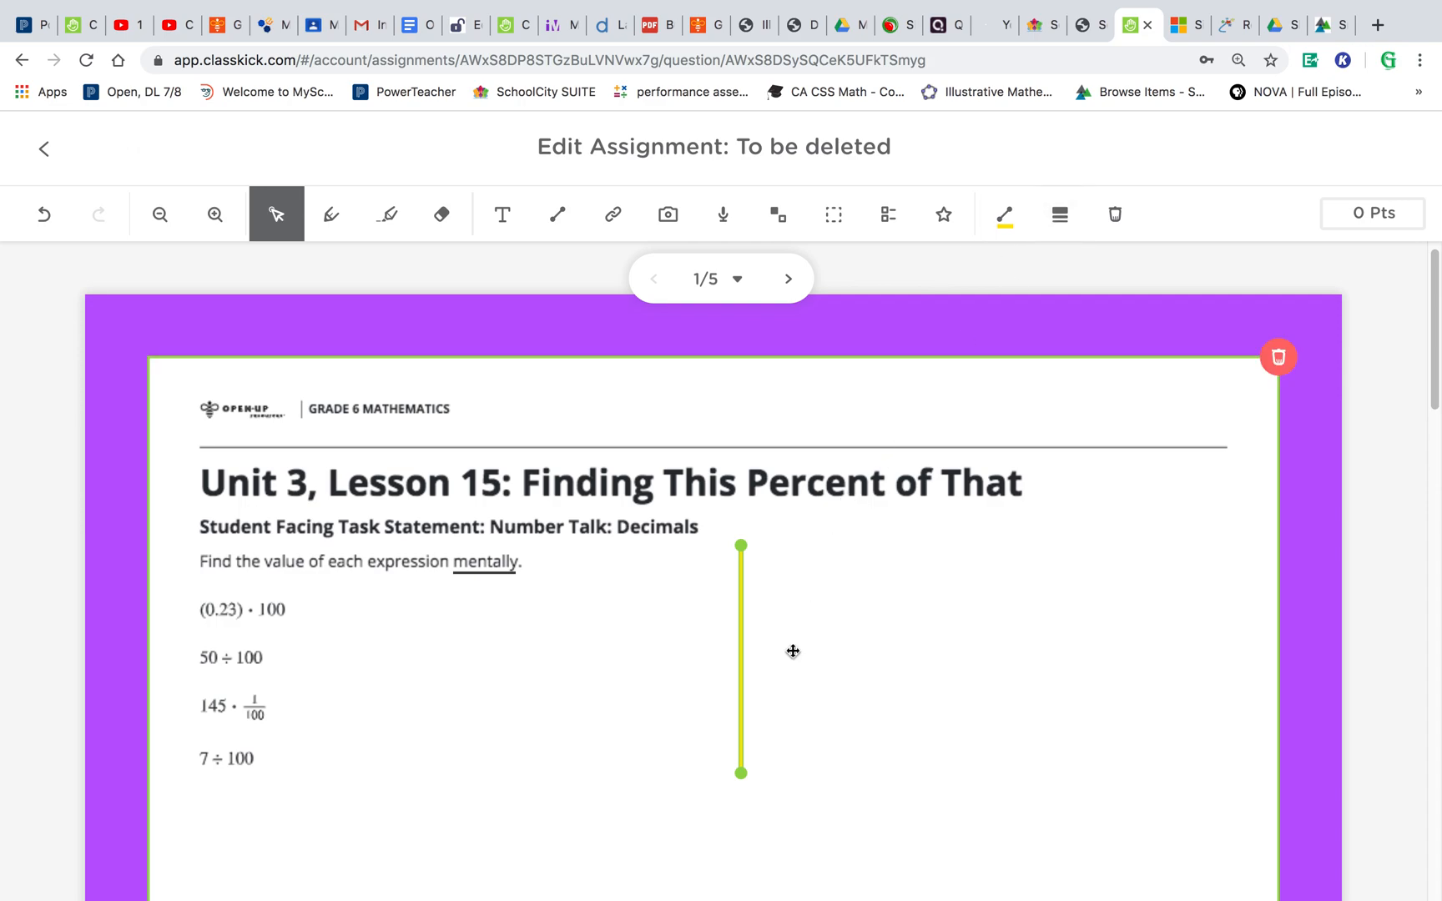
click(1065, 212)
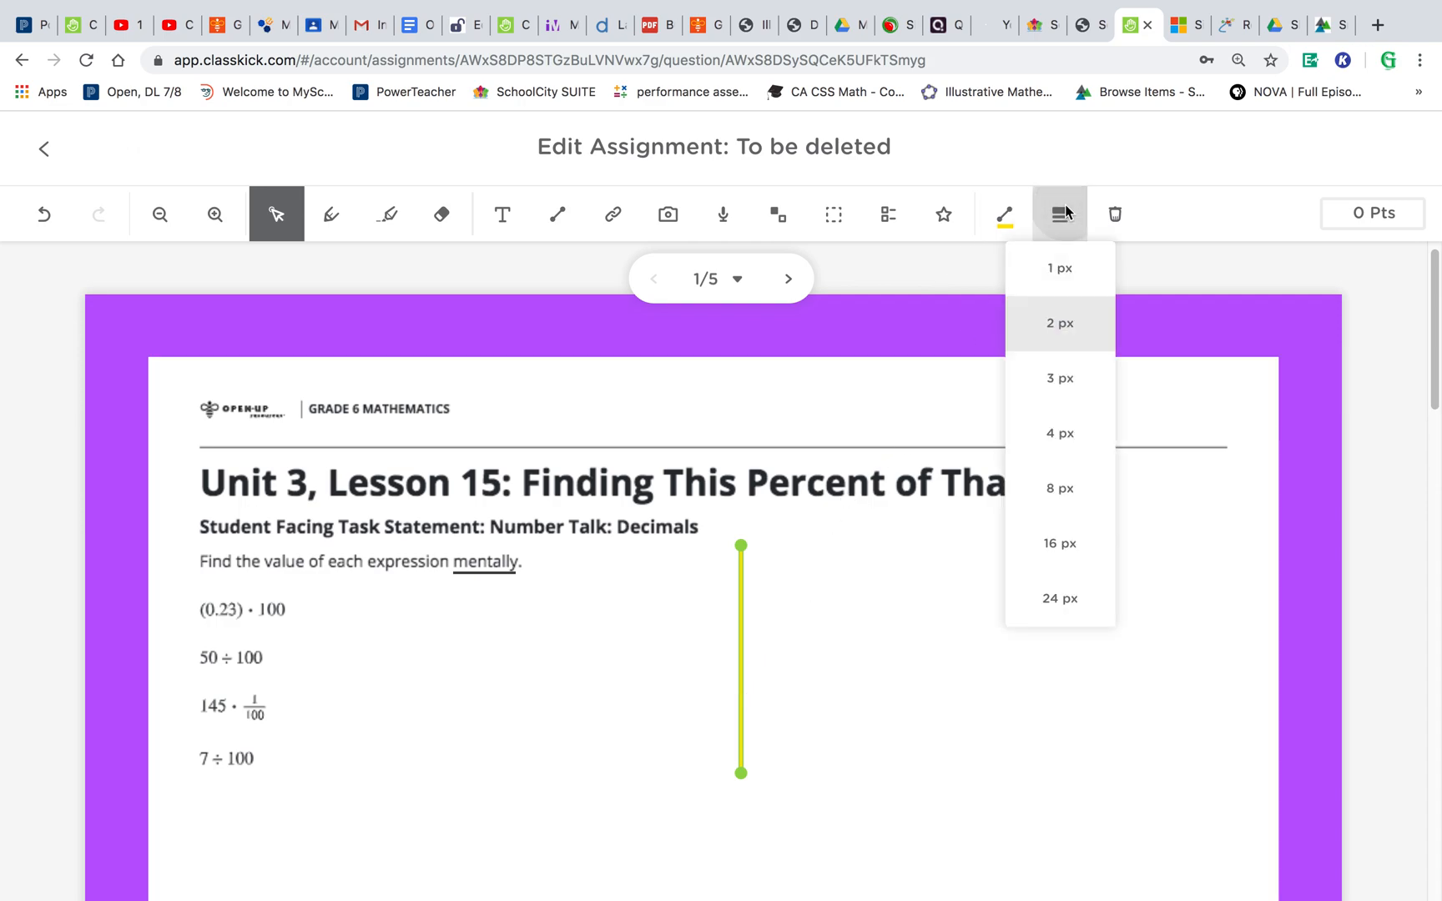
click(1073, 600)
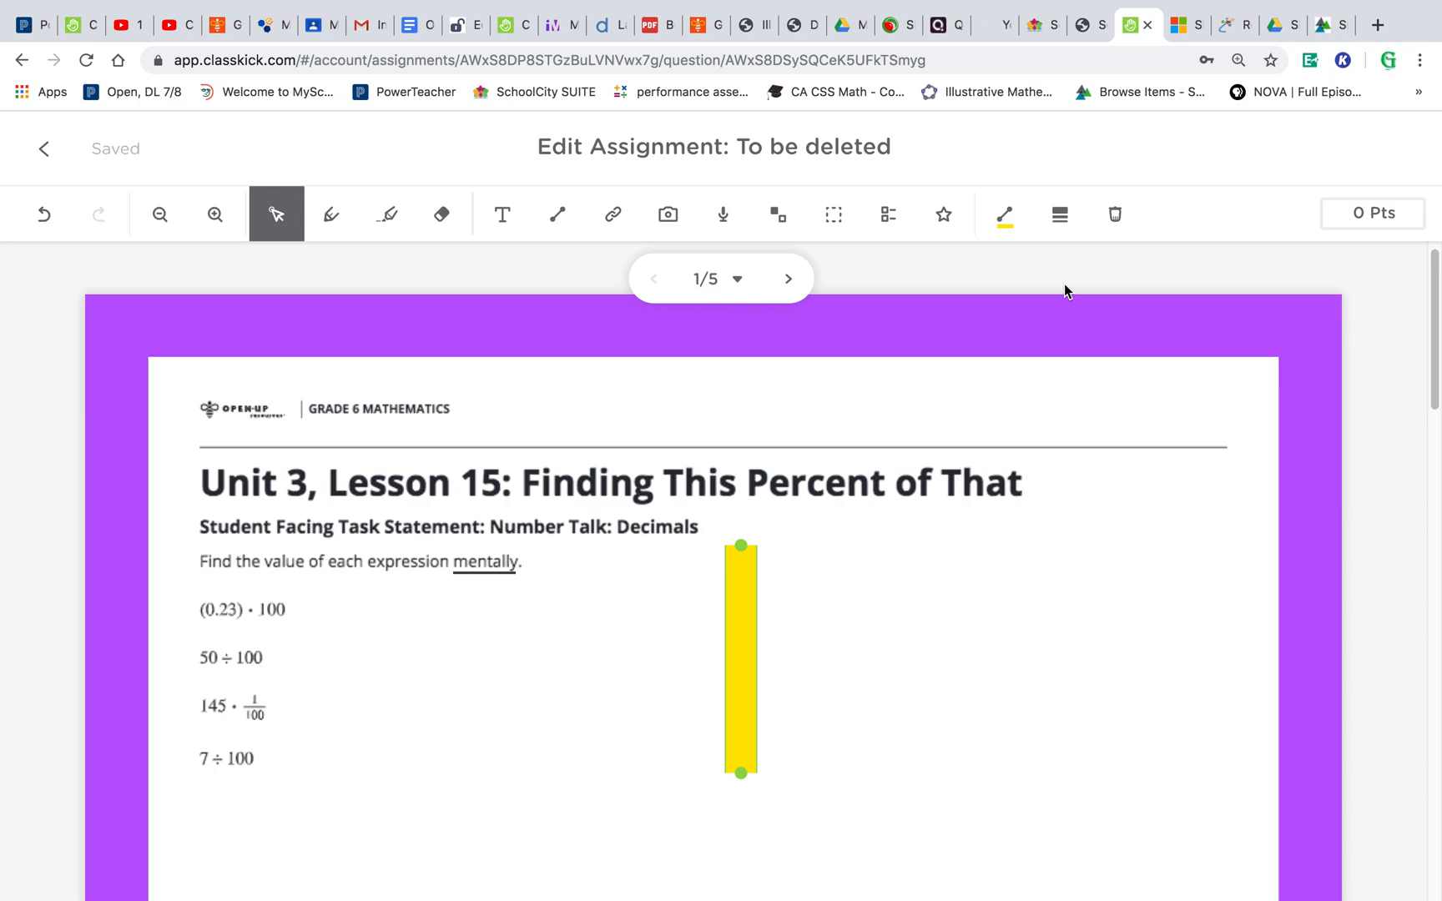
click(1061, 215)
click(1060, 269)
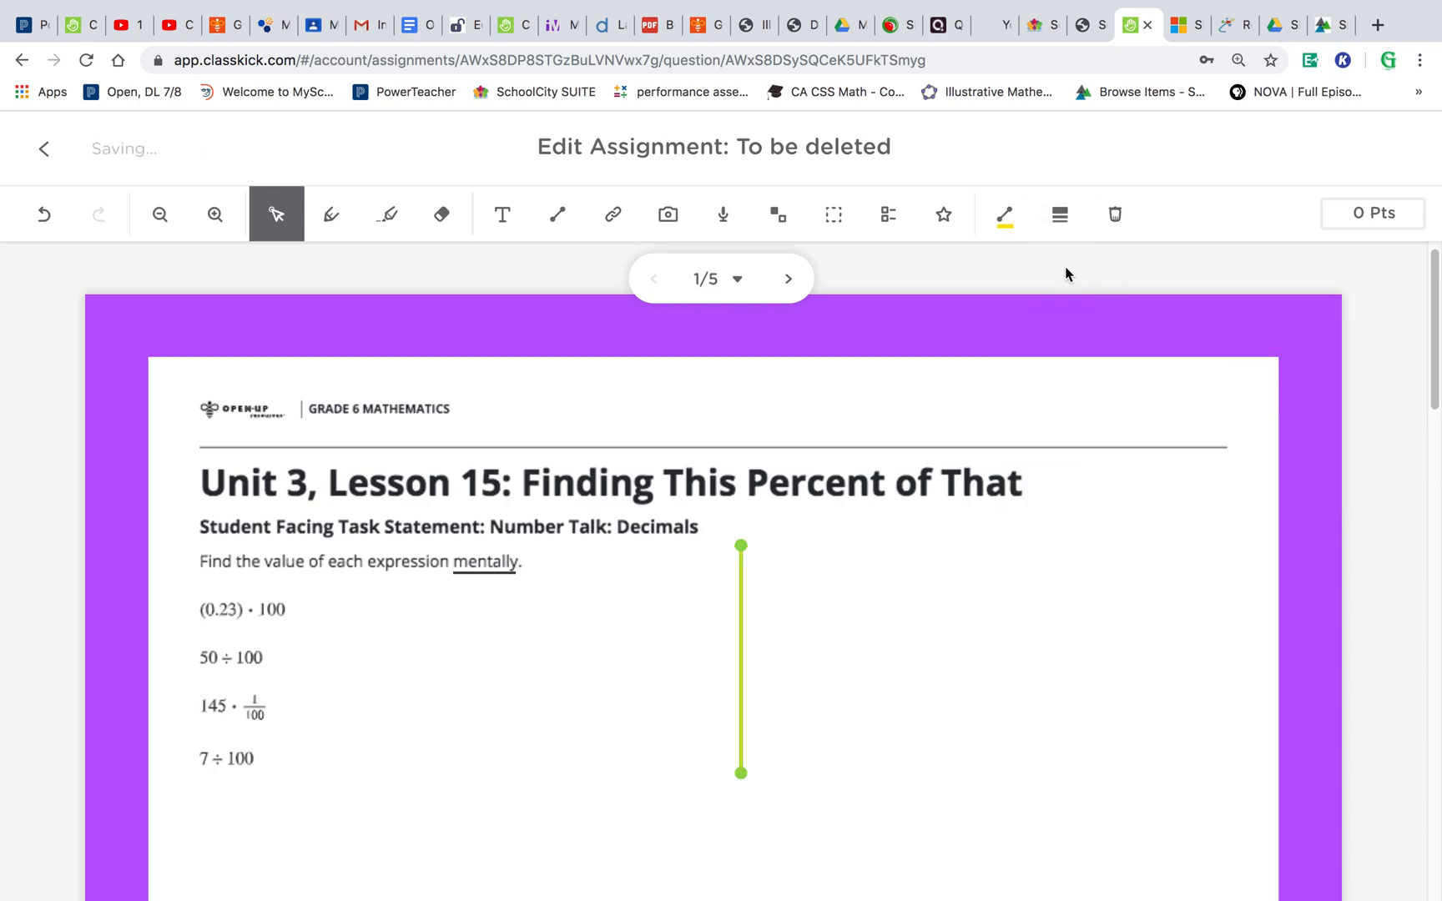
click(976, 660)
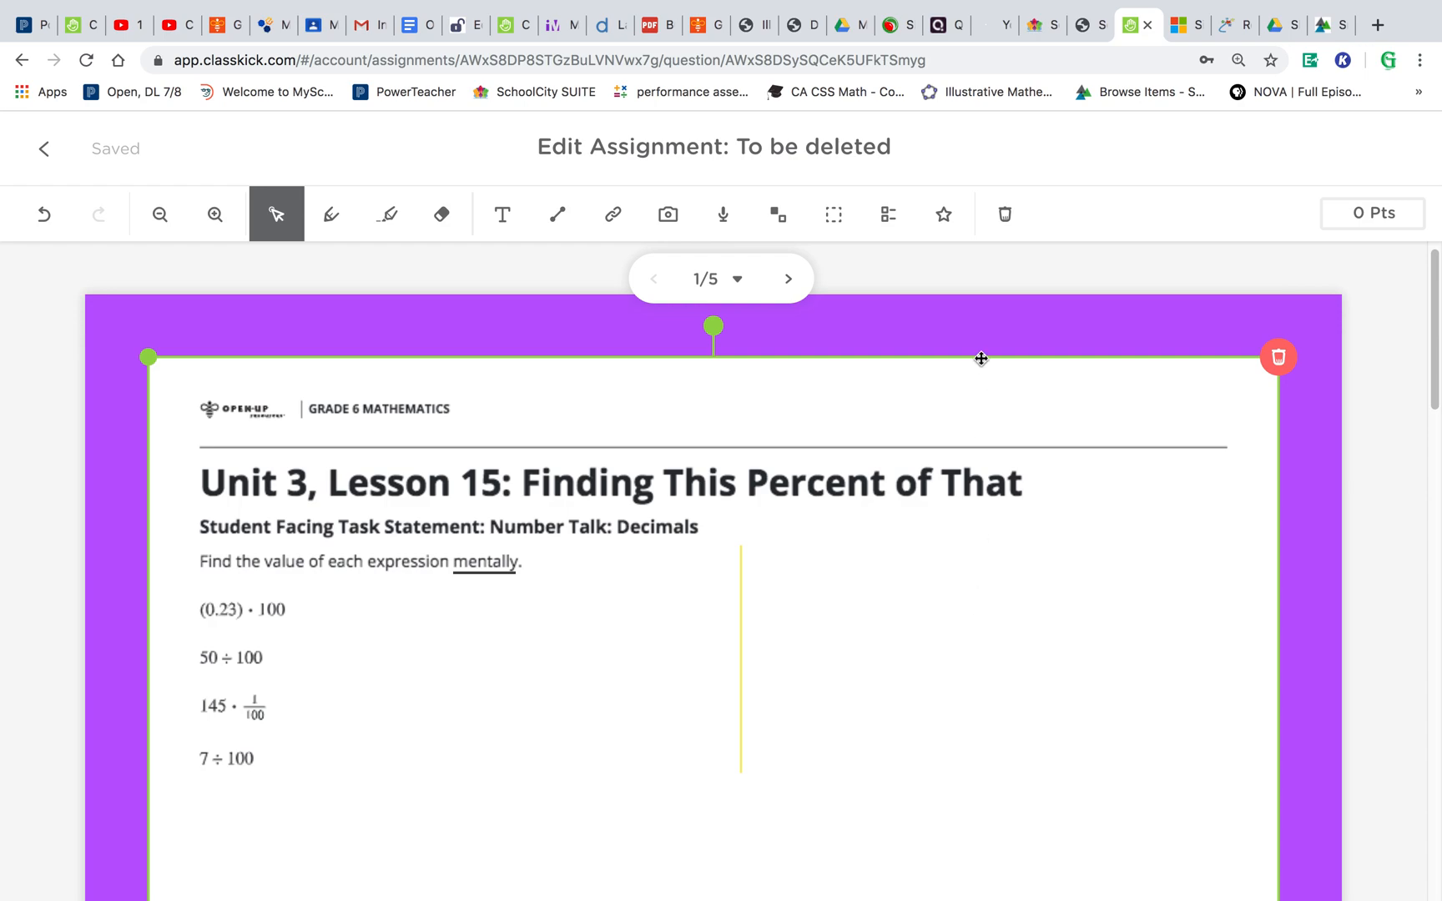
- Set the vertical line's thickness to 8 px, then to 4 px
click(742, 637)
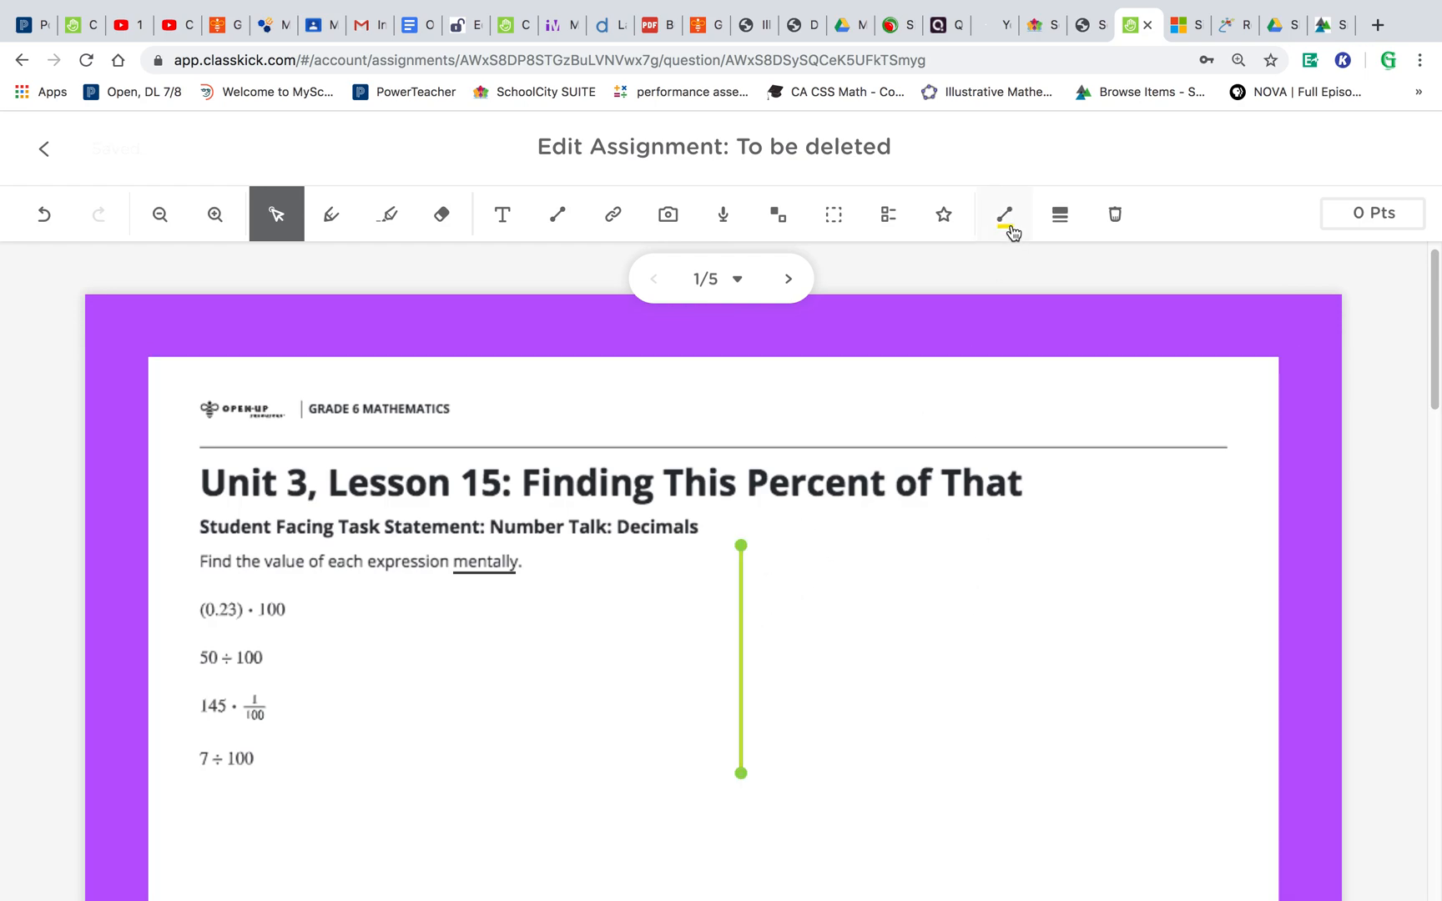
click(1007, 219)
click(1061, 214)
click(1060, 215)
click(1064, 508)
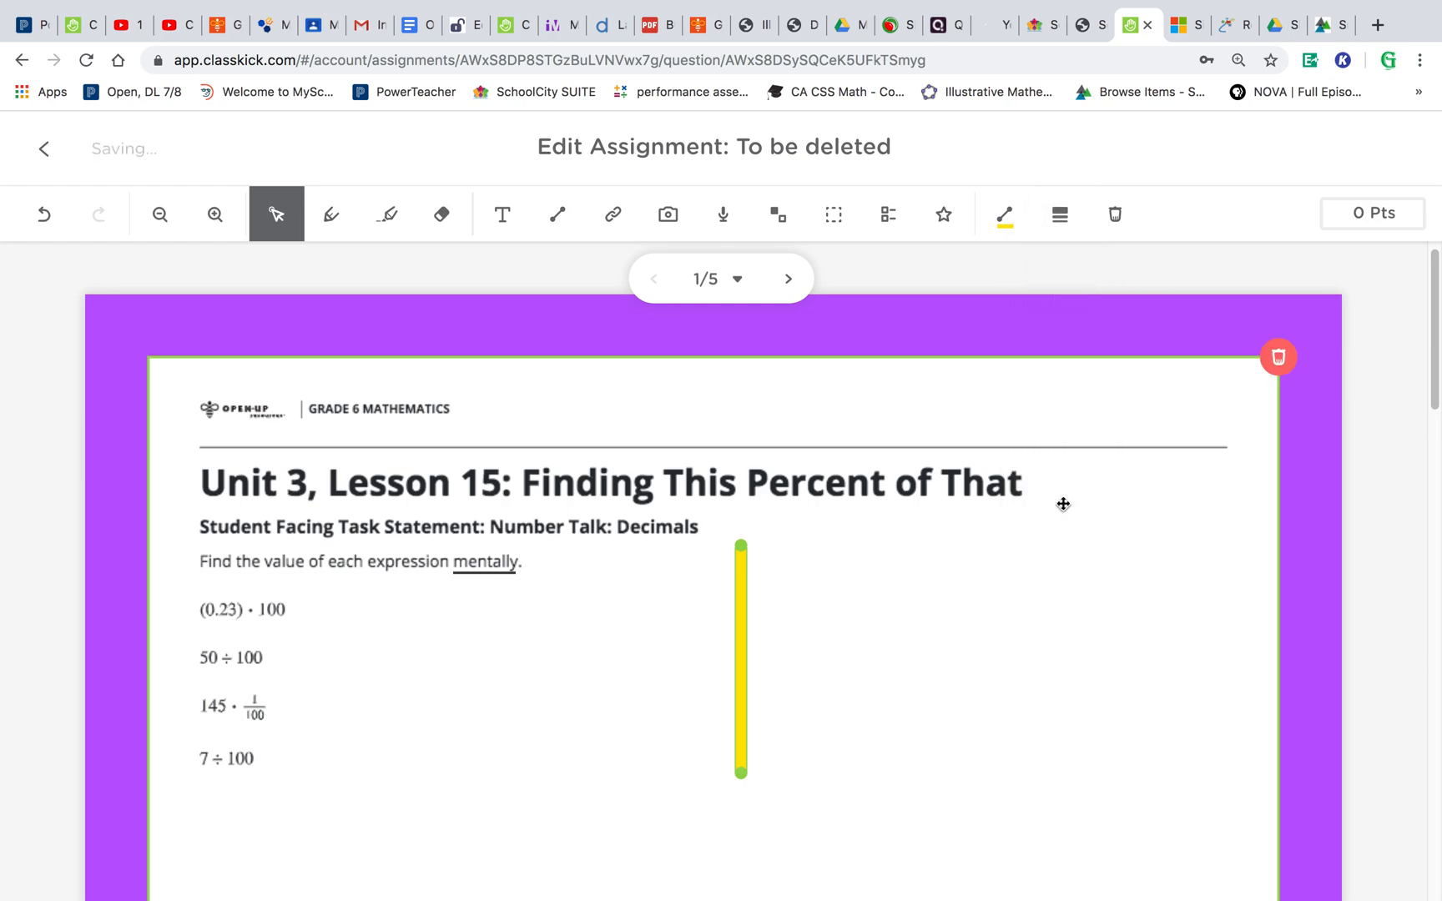
click(1009, 222)
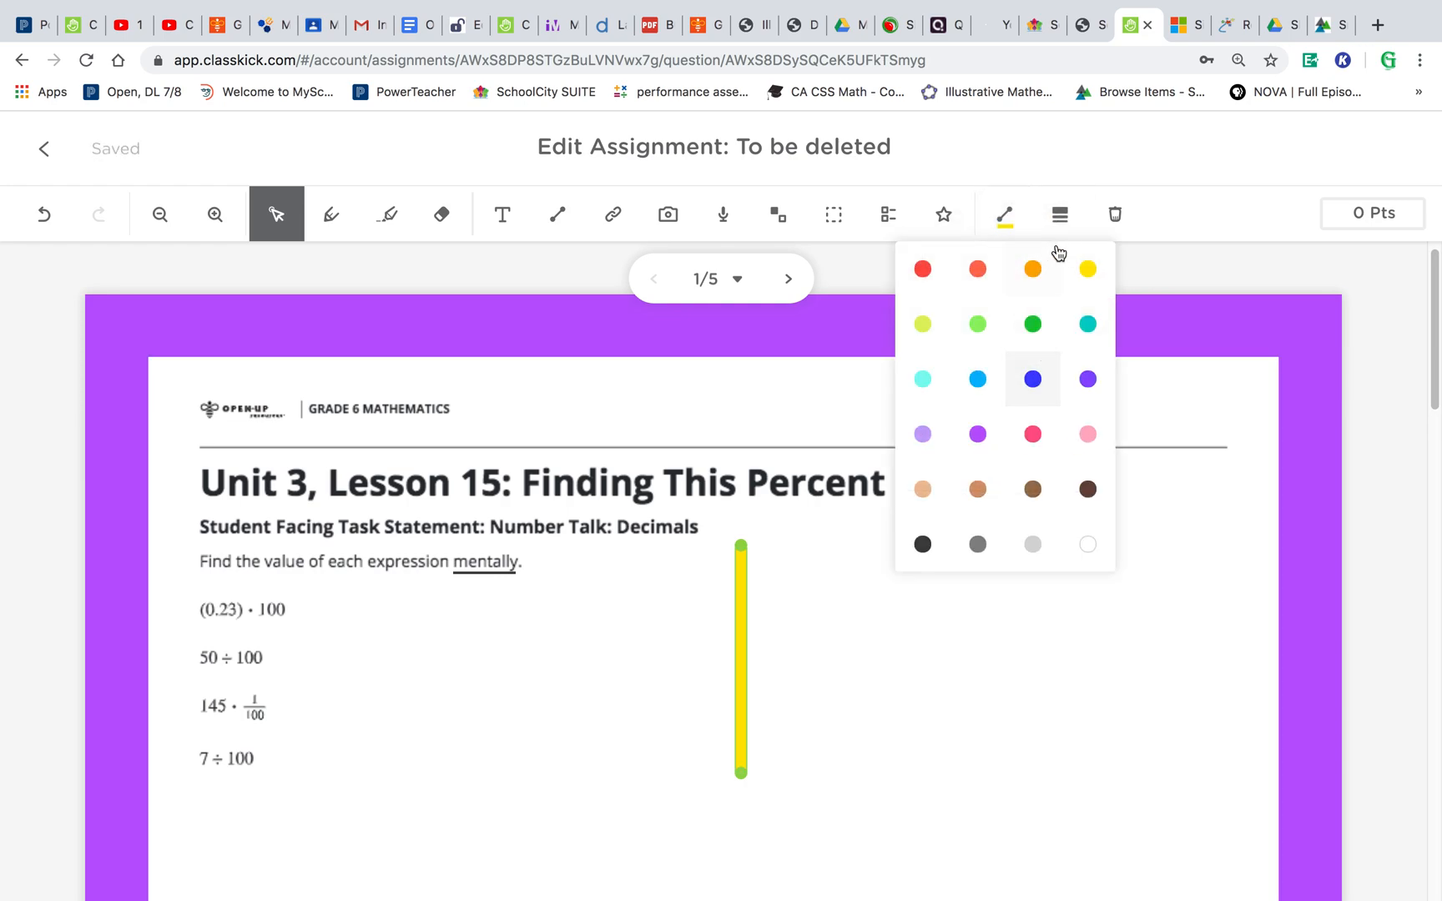
click(1066, 222)
click(1066, 223)
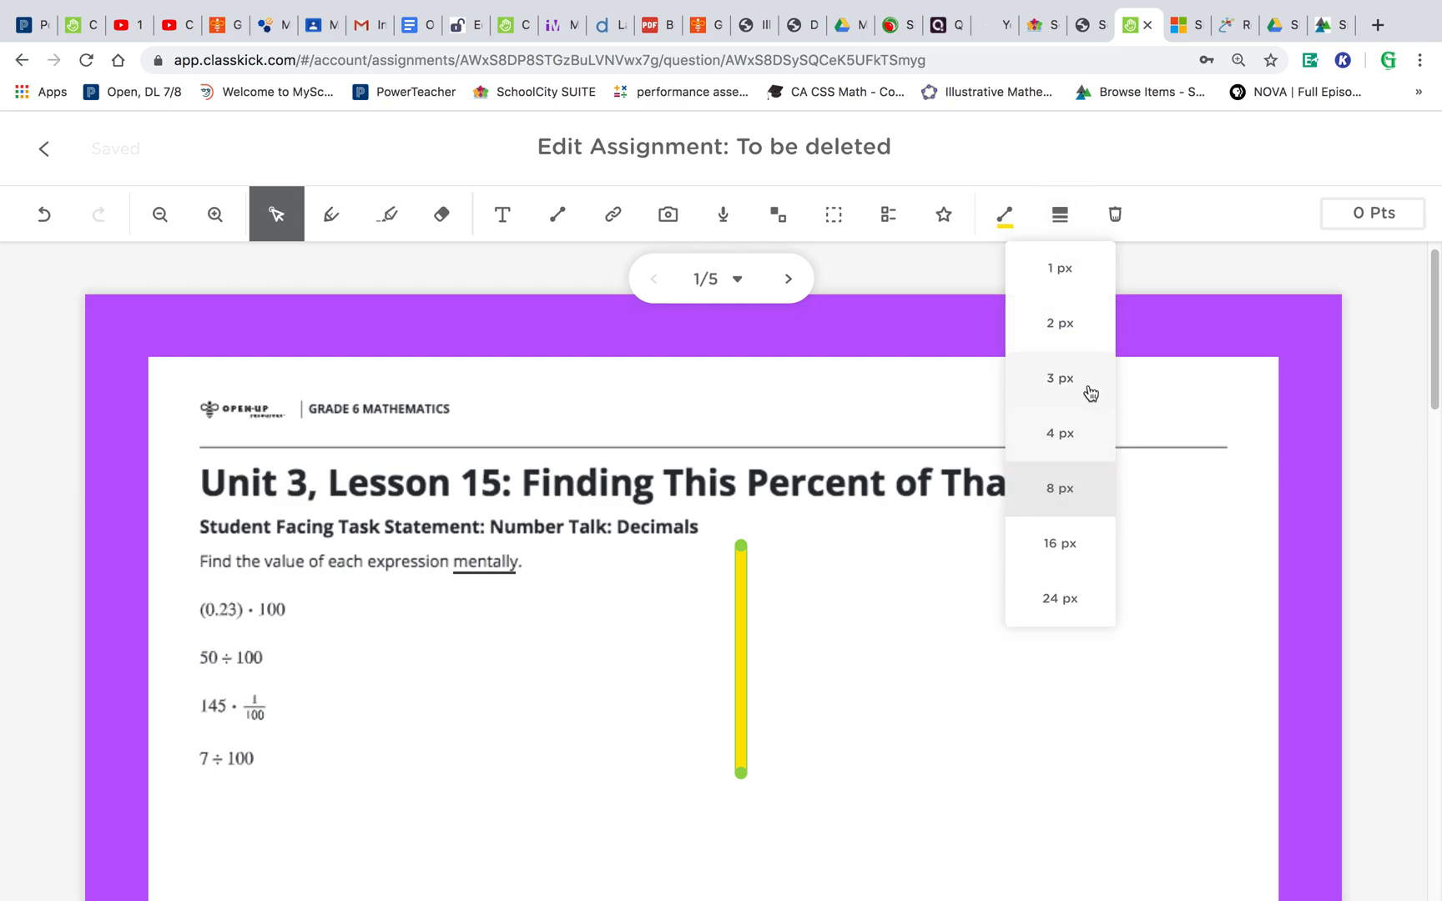
click(1088, 432)
click(1010, 585)
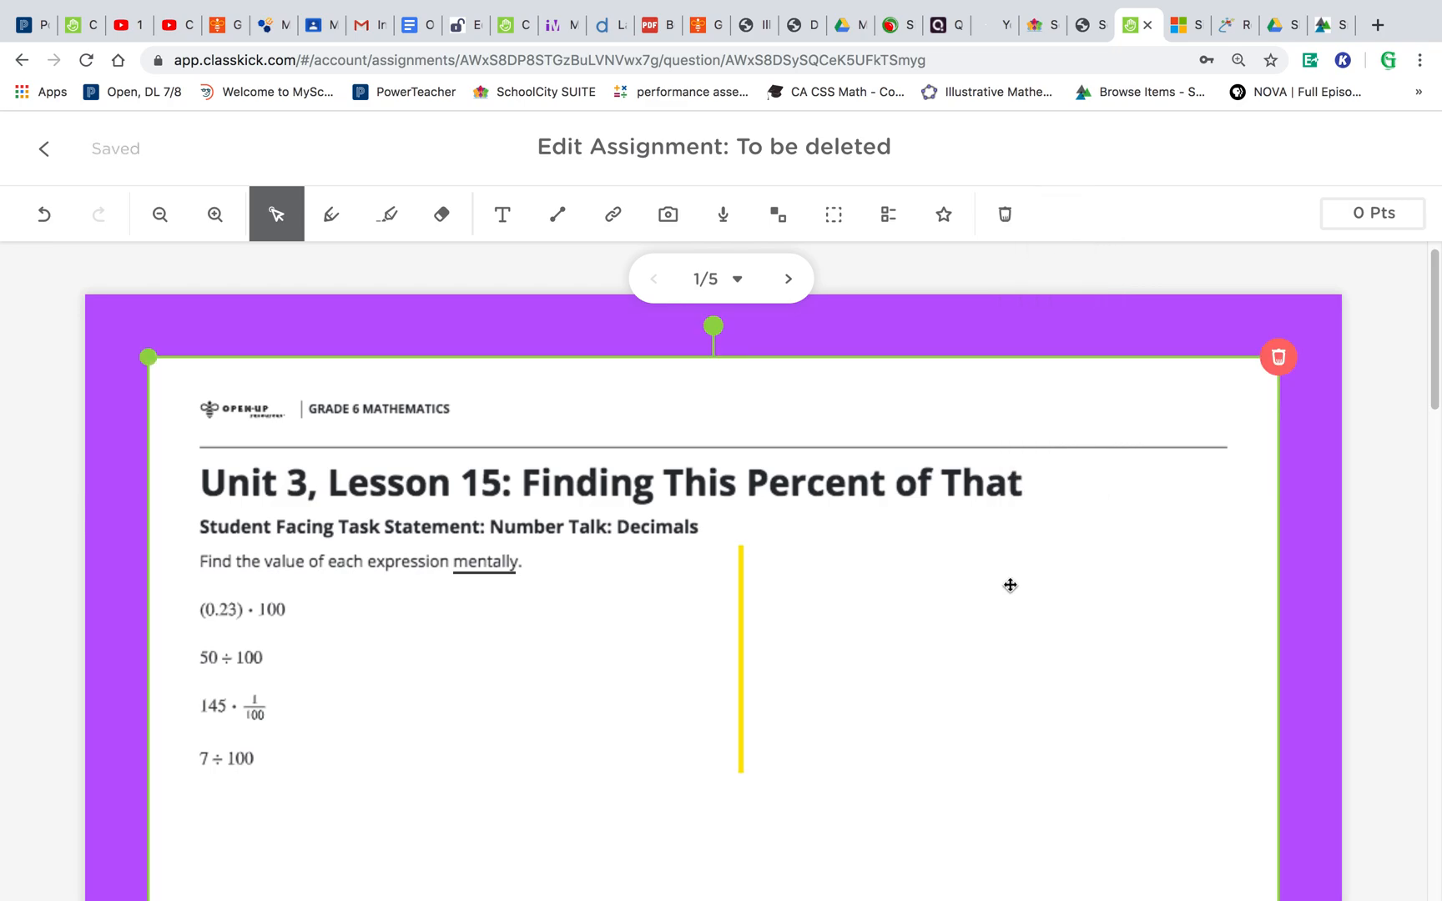
- Drag the line's lower end to the right so it slants diagonally
click(743, 624)
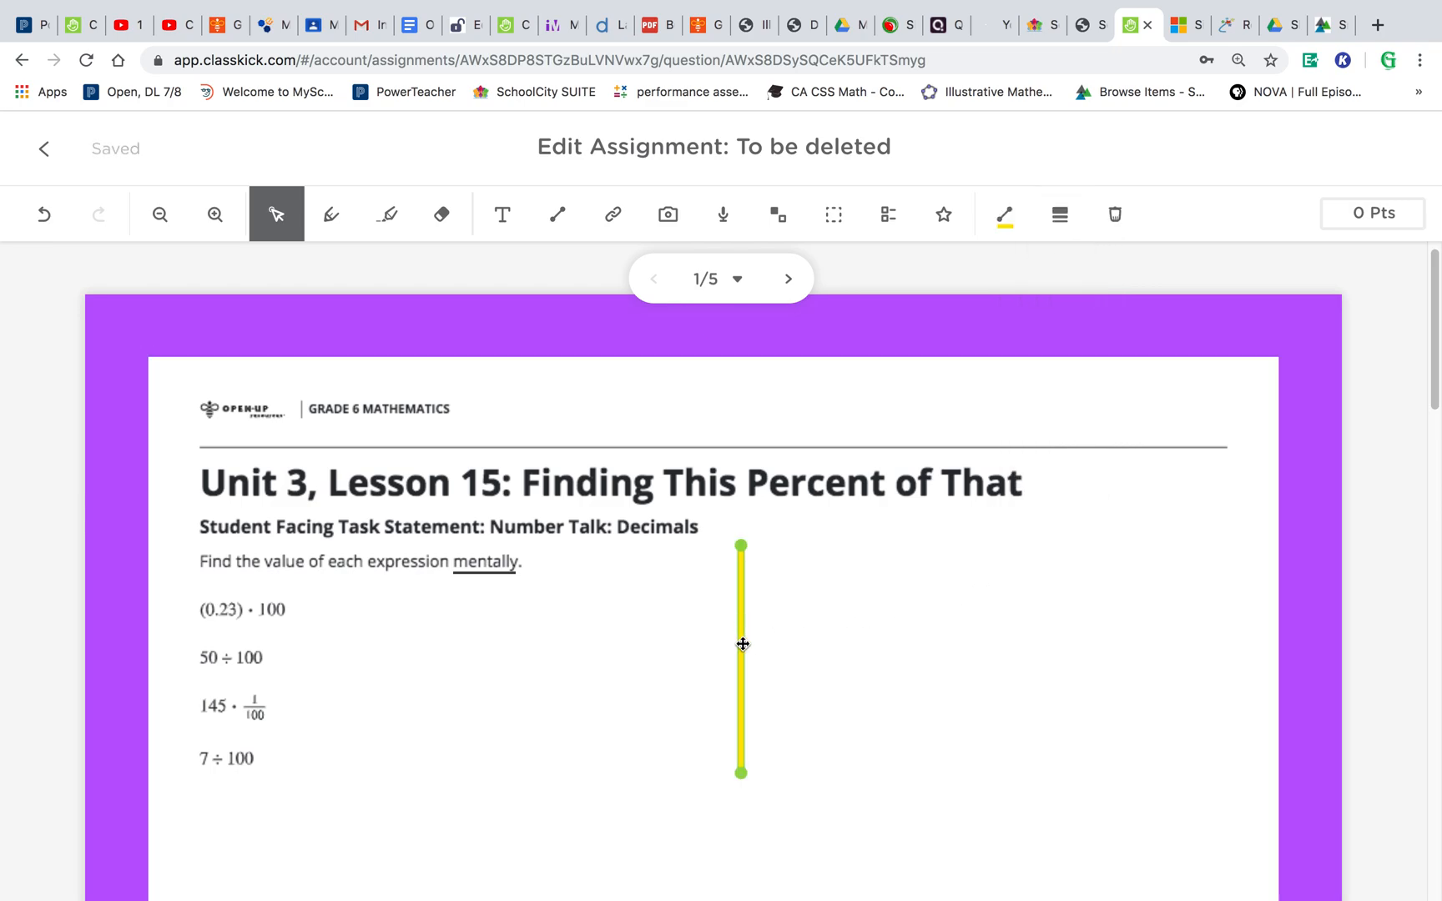
drag(742, 780, 817, 733)
- Shrink the lesson page image on the slide by dragging its corners
click(657, 787)
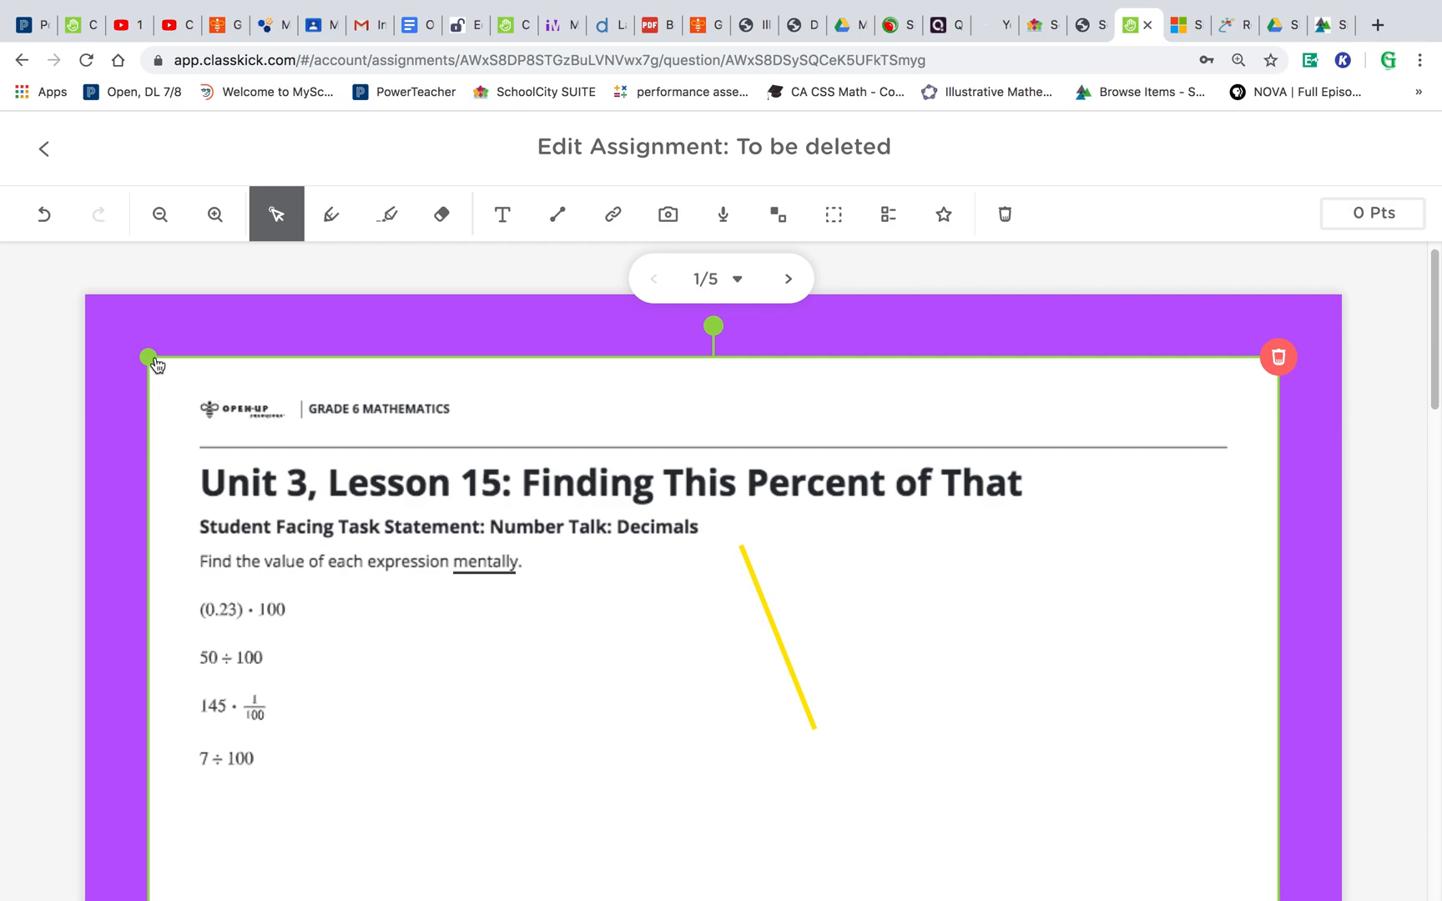
drag(155, 365, 665, 765)
drag(860, 830, 651, 461)
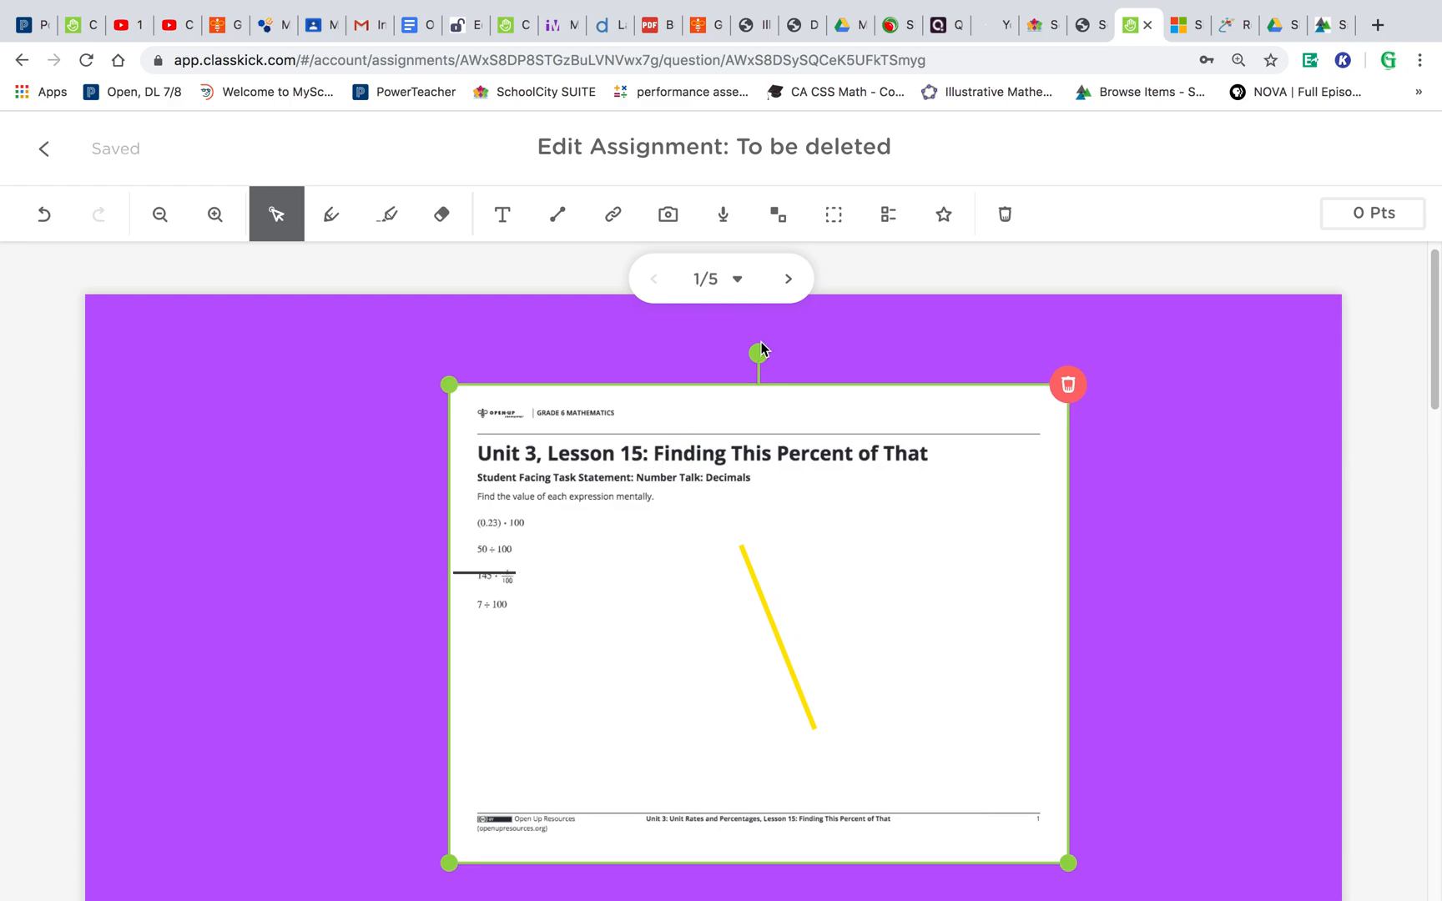
- Rotate the lesson page image, then straighten it again
drag(760, 358, 489, 628)
drag(598, 628, 754, 546)
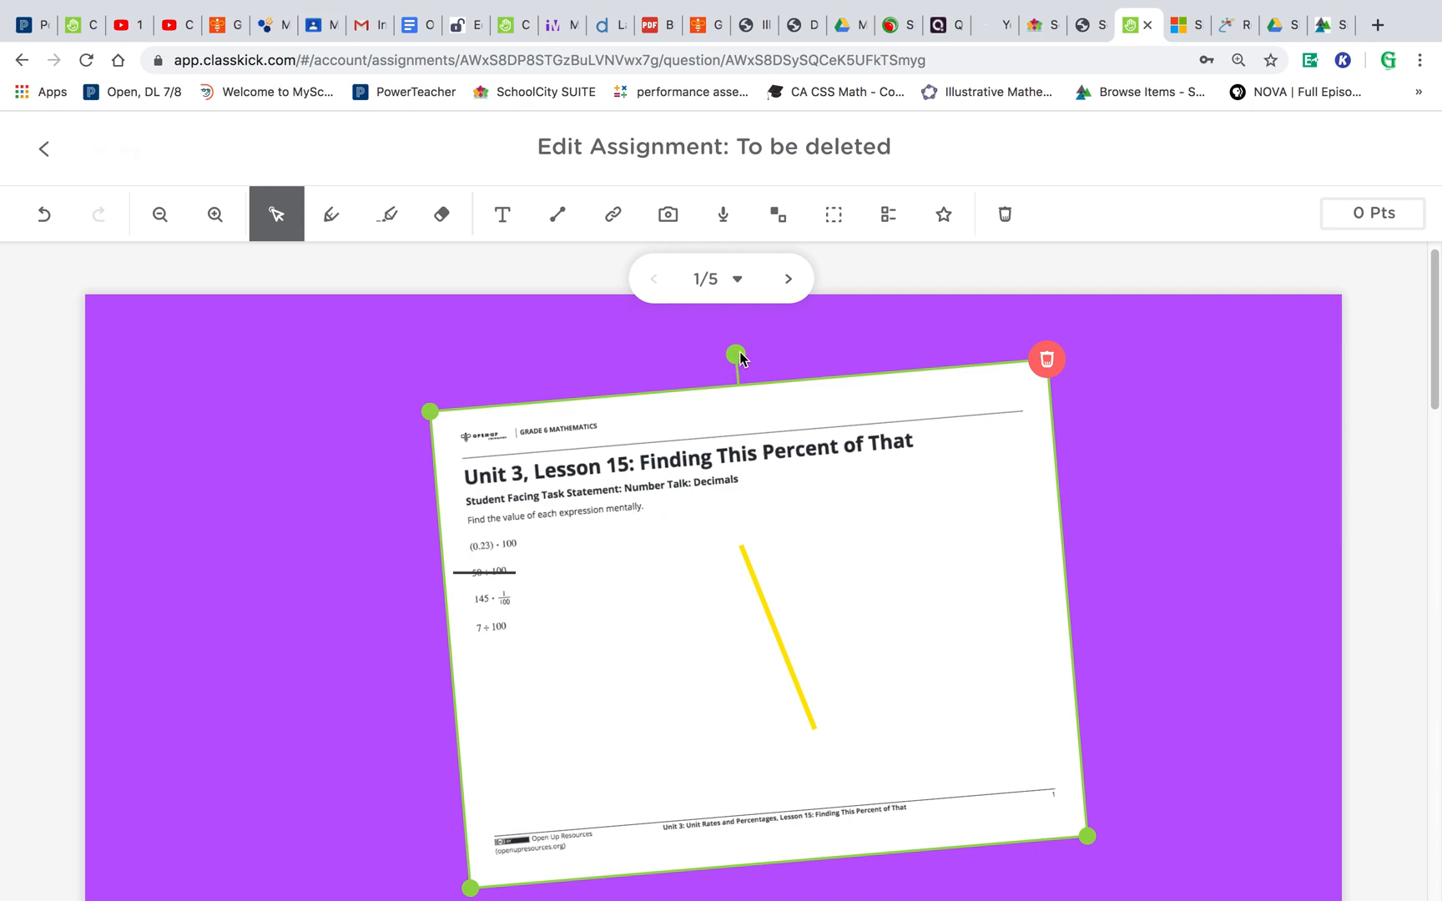
drag(738, 352, 765, 353)
- Enlarge the lesson page image again and reposition it on the slide
drag(450, 385, 302, 360)
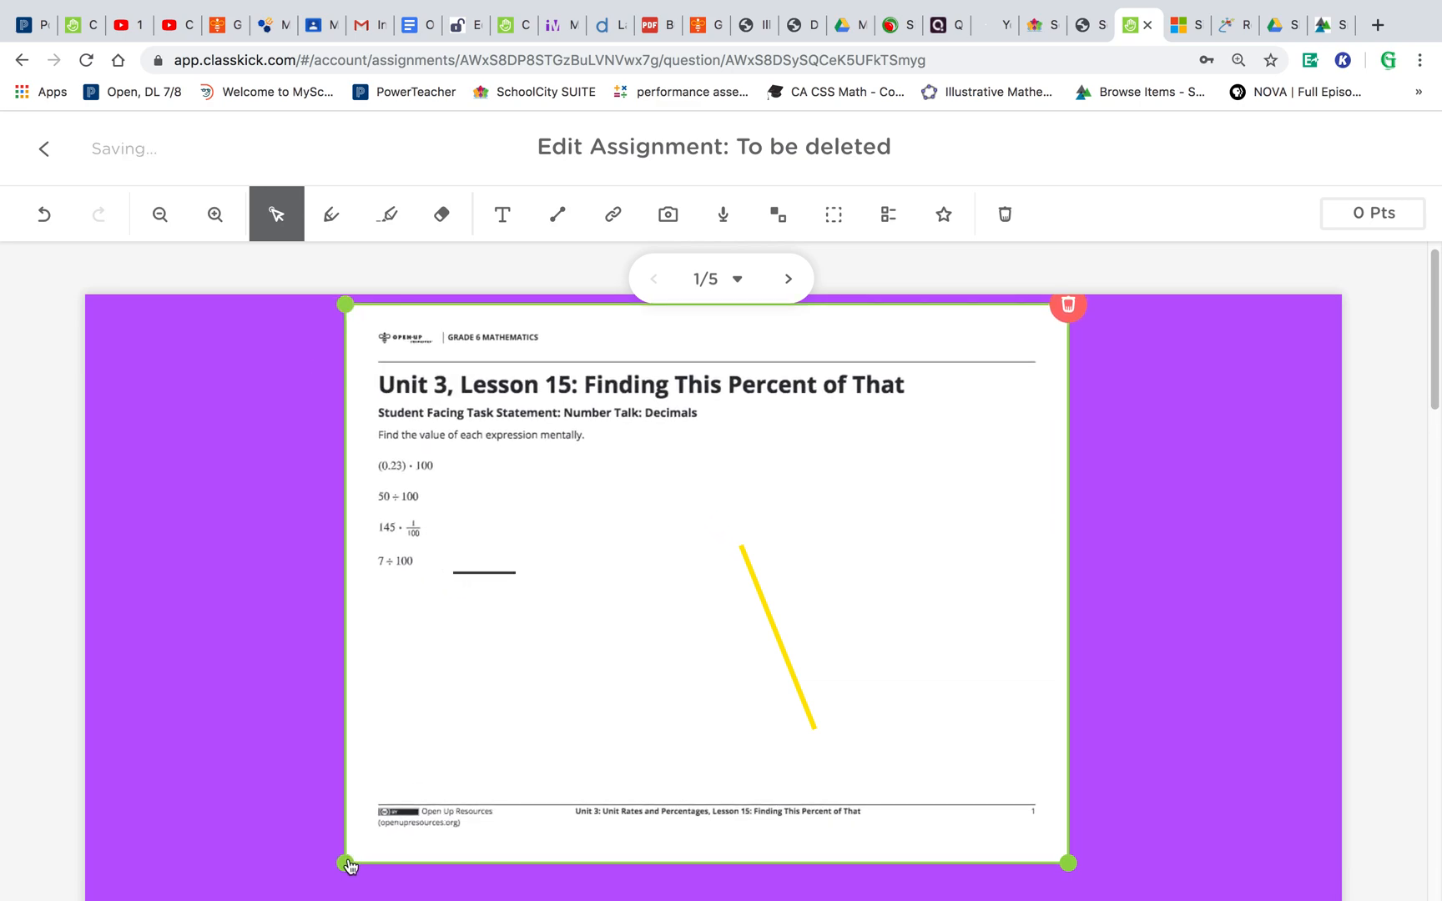
drag(347, 863, 204, 883)
drag(850, 560, 883, 605)
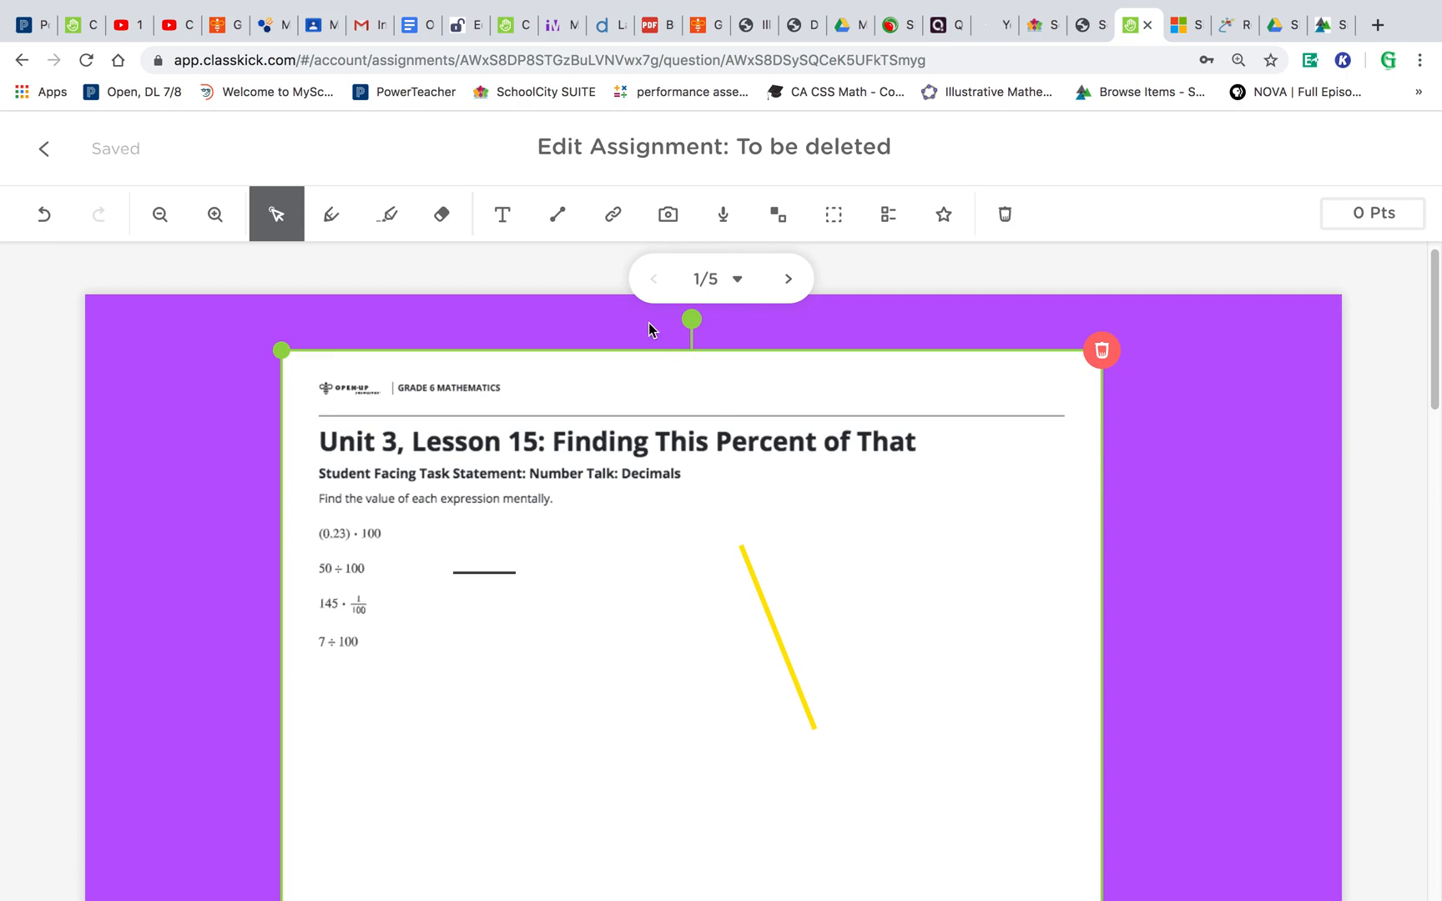
- Add a link titled Video! with the URL youtube.com to the slide
click(609, 232)
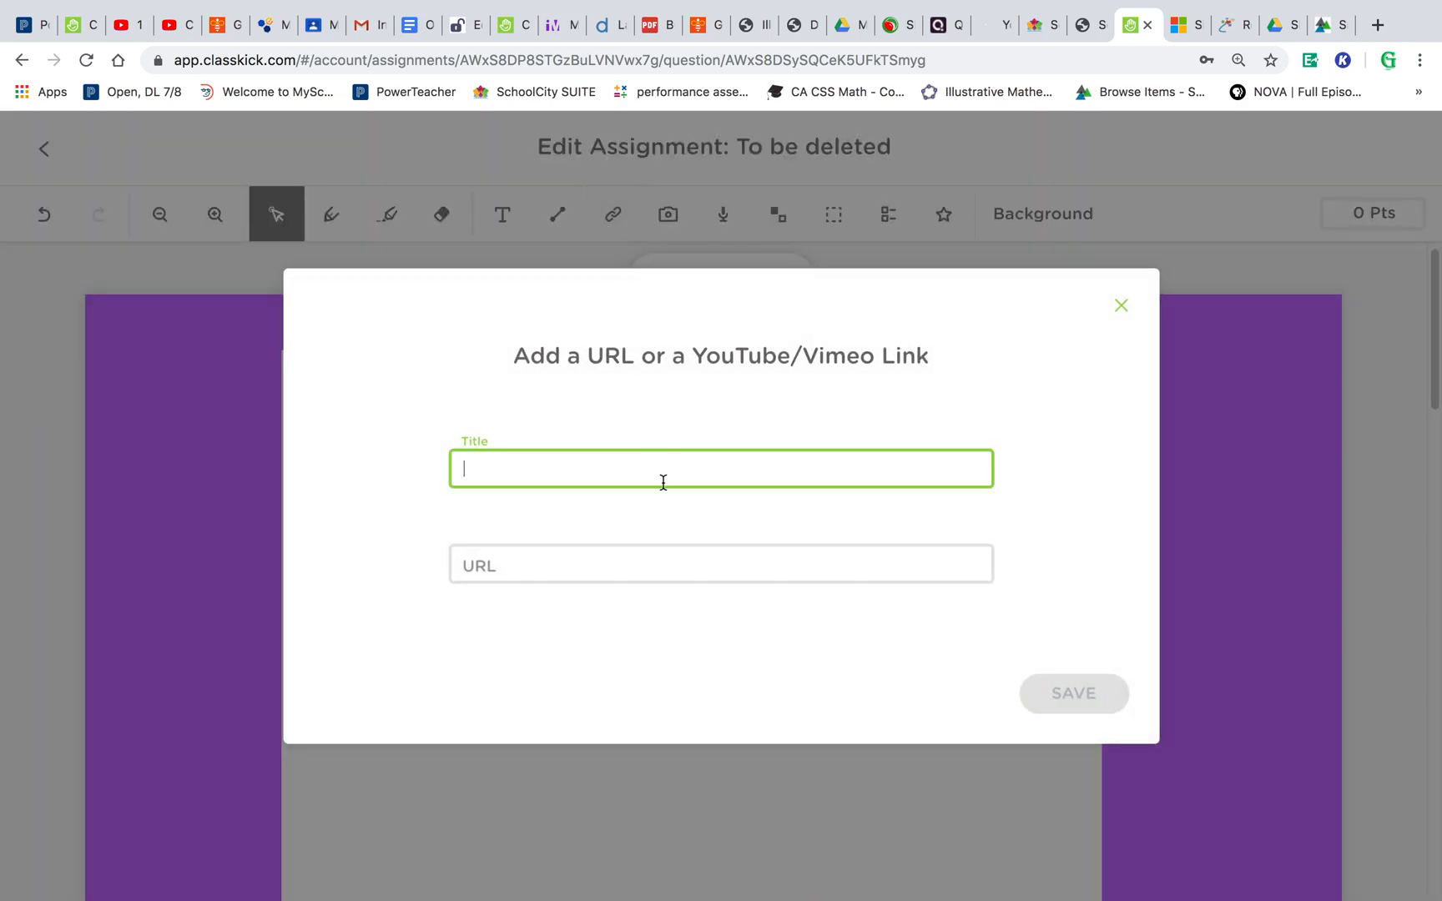
text(Video!)
click(593, 511)
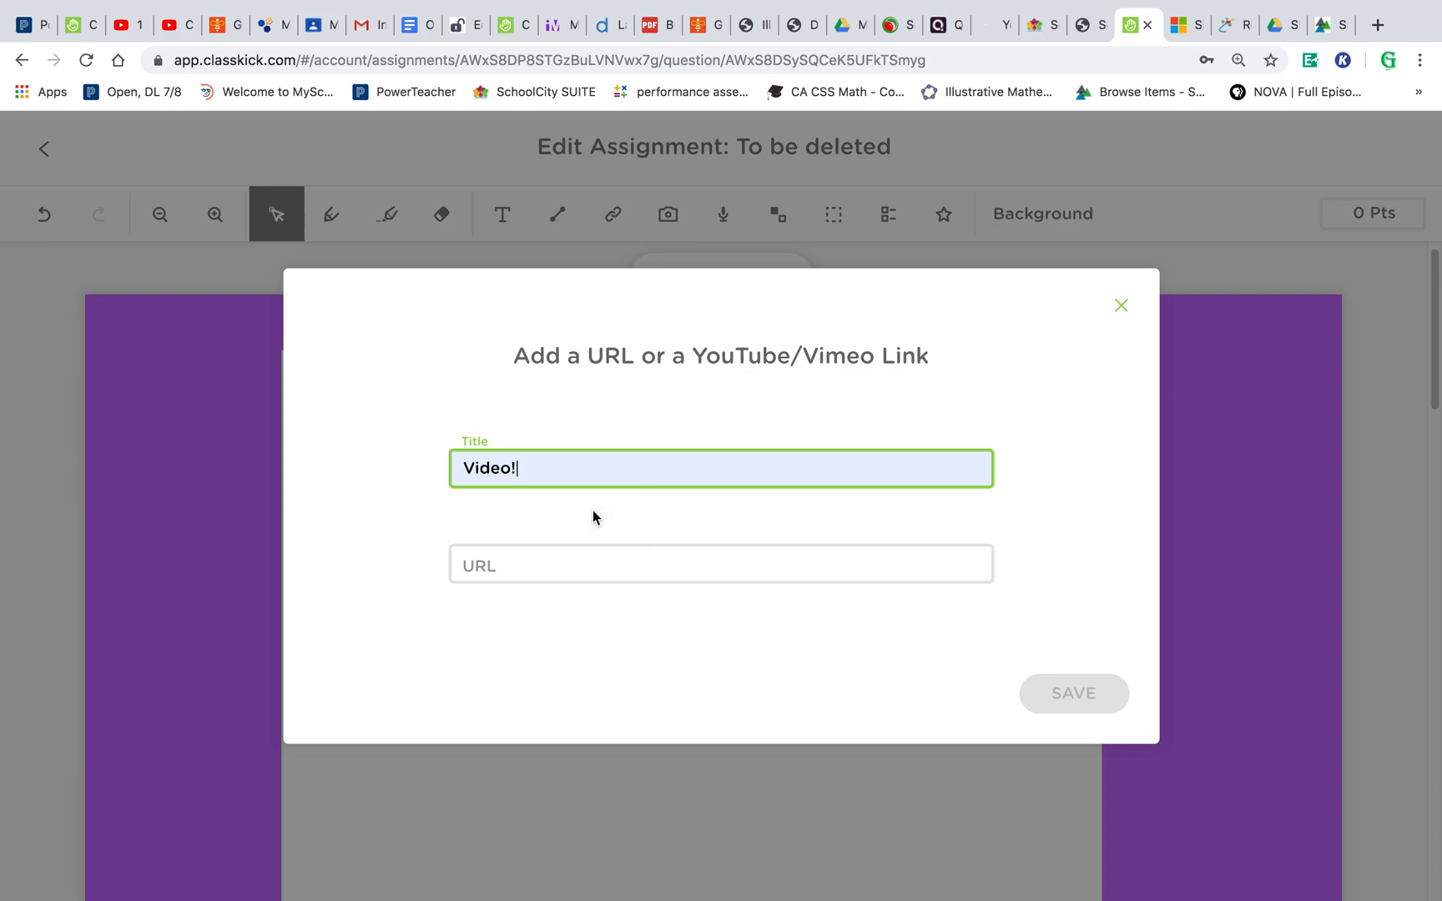
click(596, 567)
text(yo)
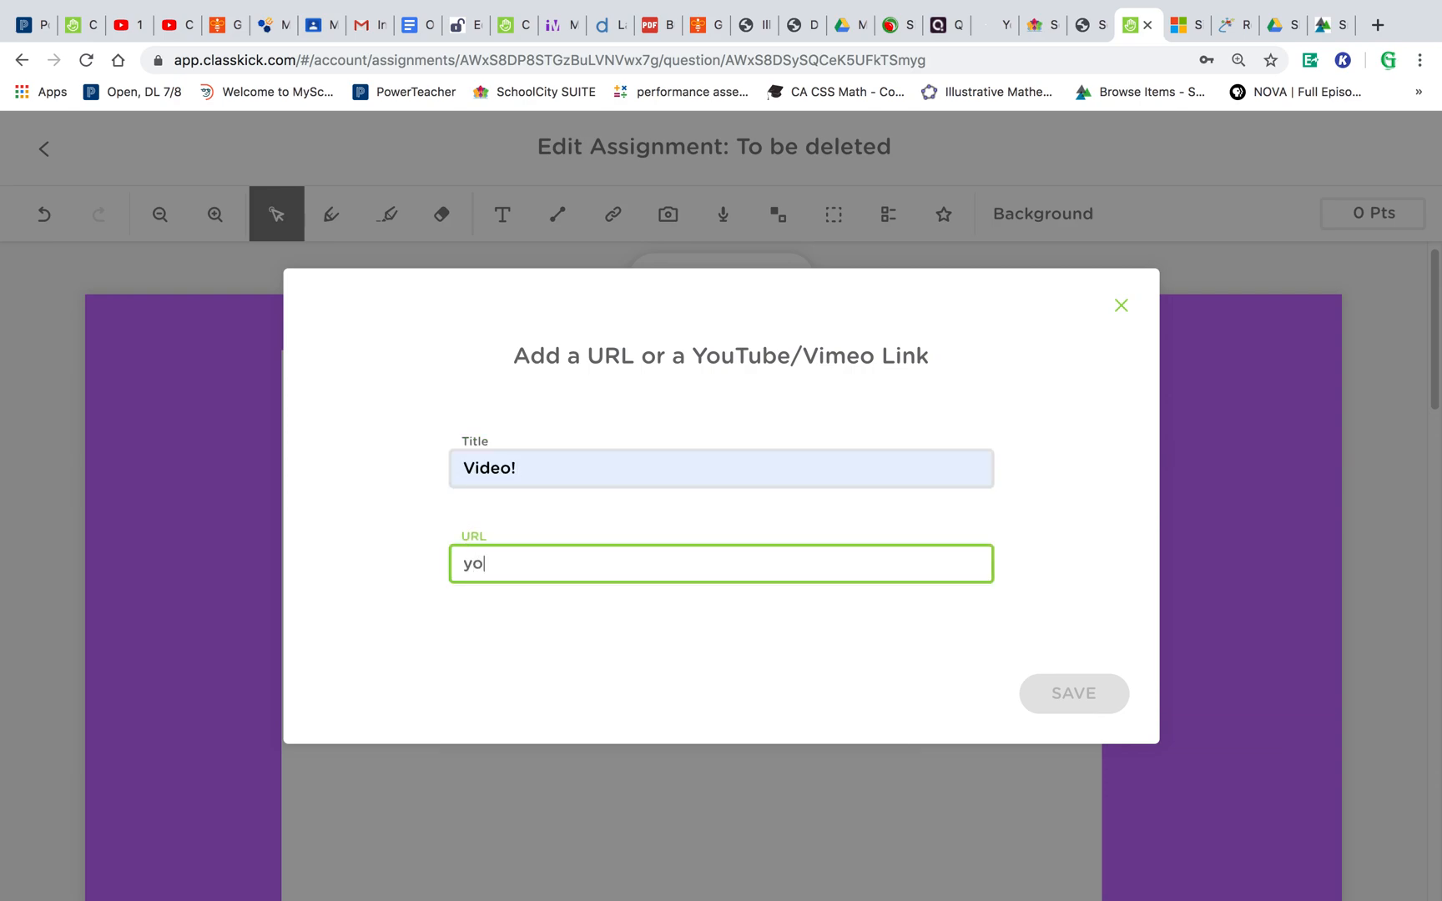
text(tutube.com)
click(1060, 704)
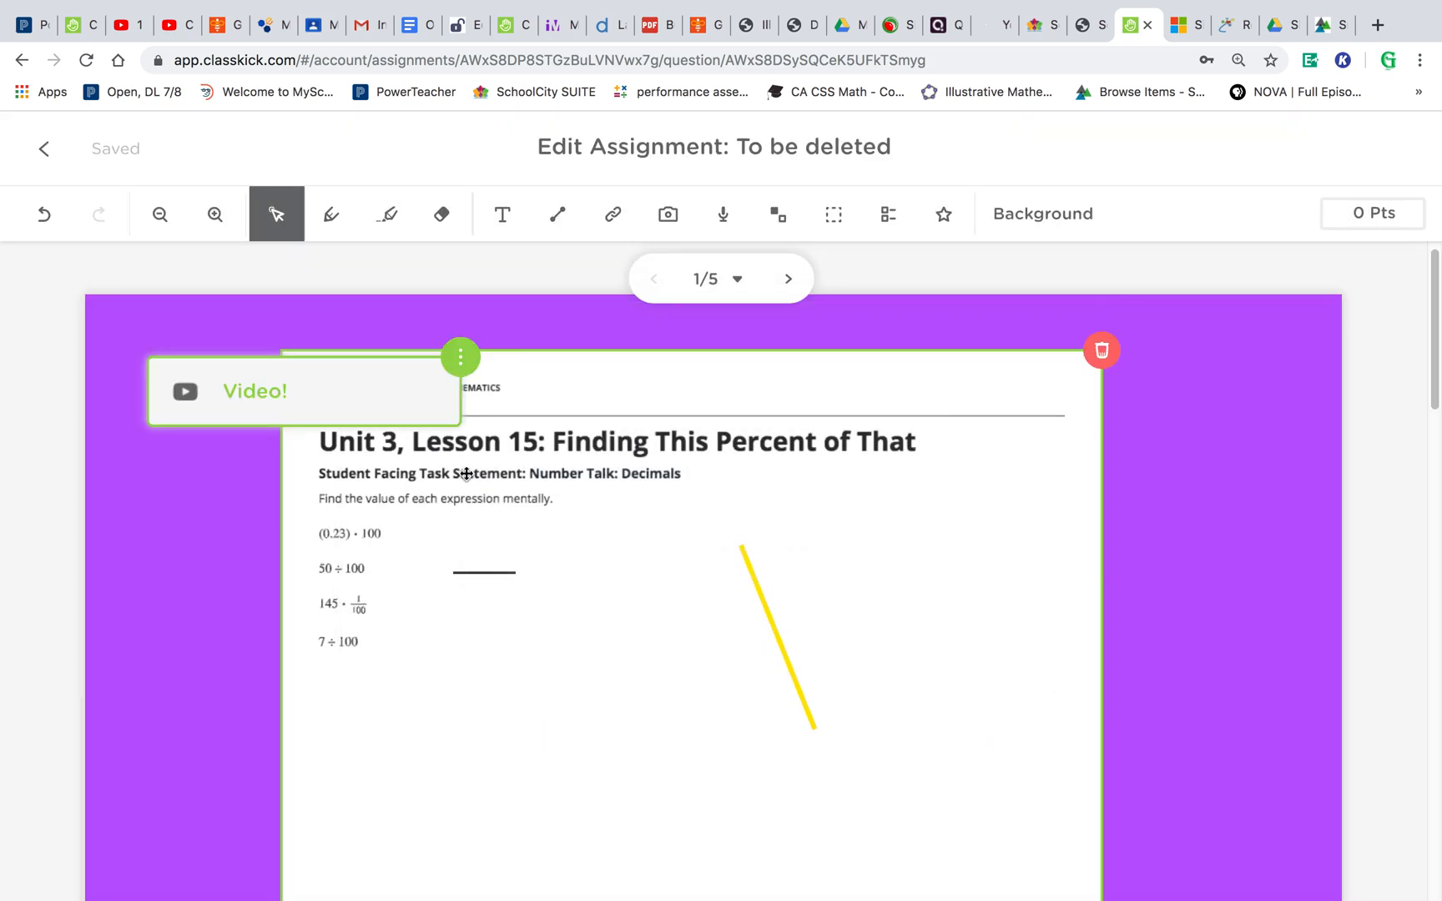
- Move the Video! link beside the lesson title and open it to test it
drag(397, 394, 953, 393)
click(919, 392)
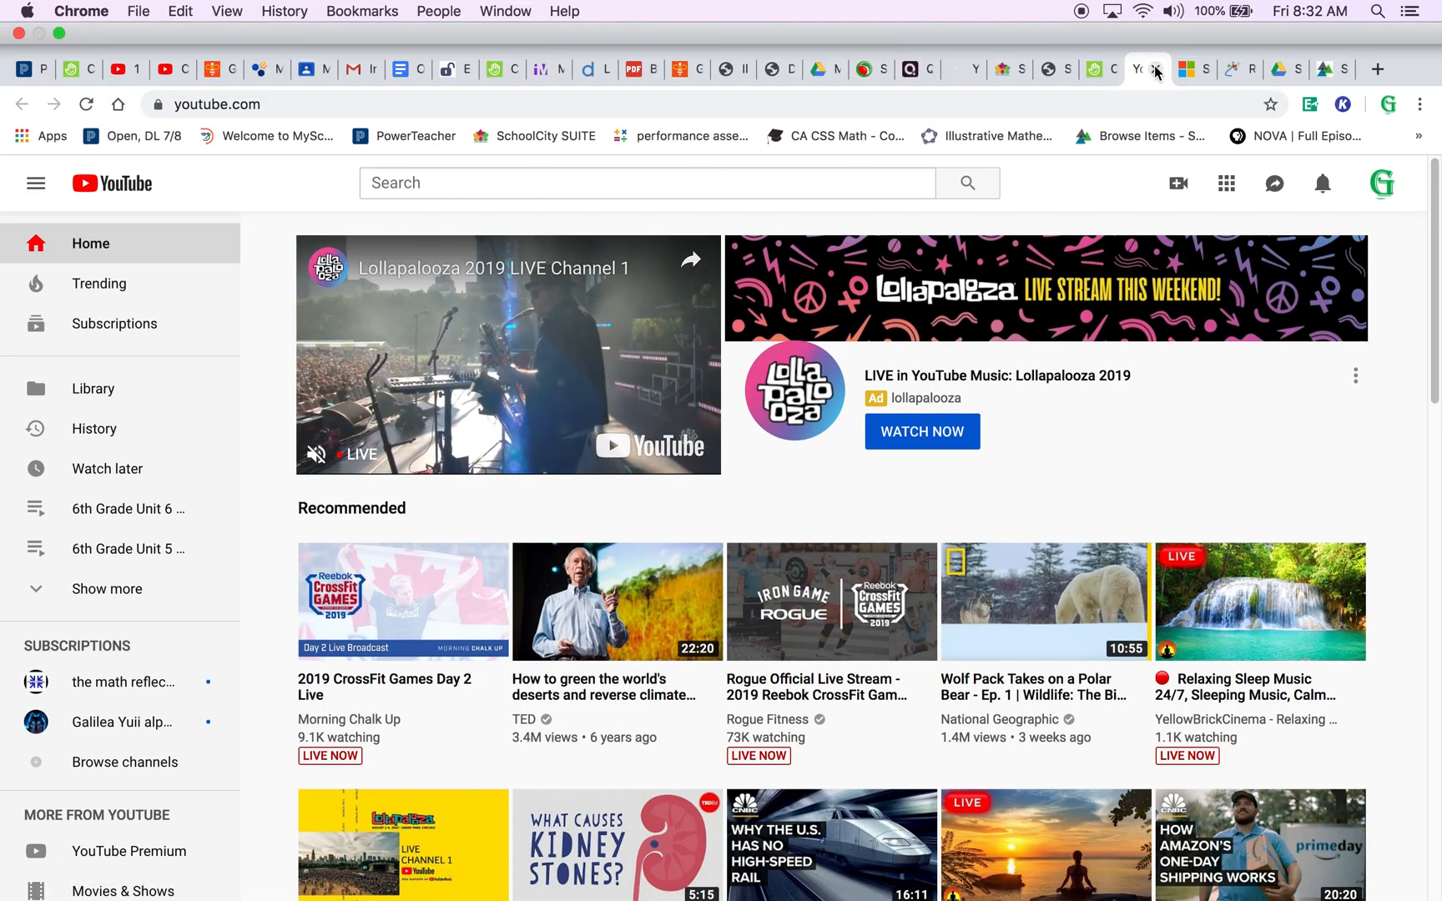
click(1156, 70)
- Delete the Video! link from the slide
click(1029, 357)
click(1122, 454)
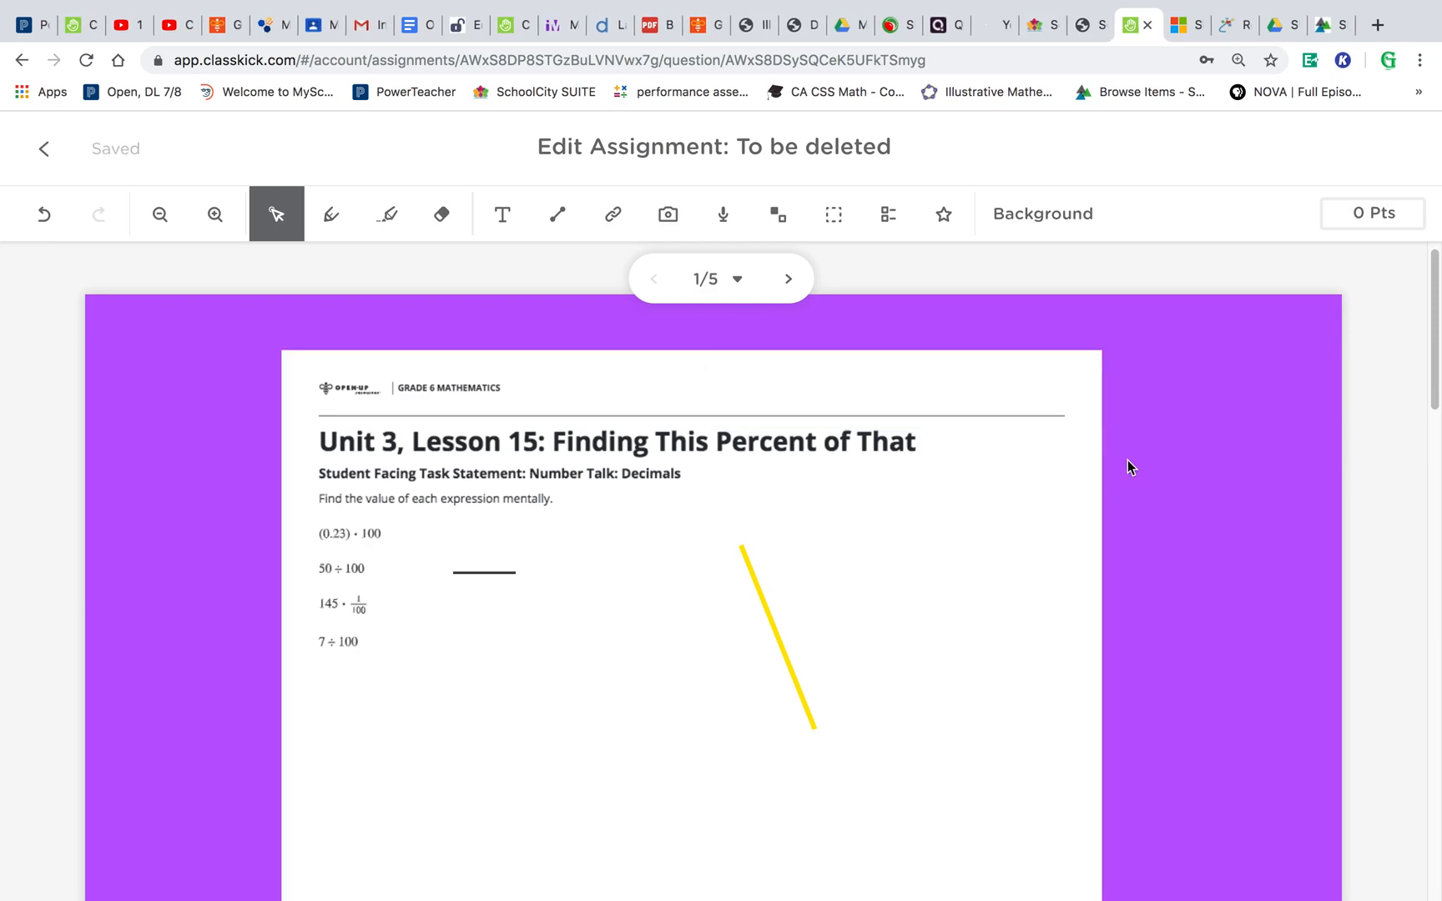
click(789, 596)
- Import aquarium.jpg from Documents as an image on the current page (Q1)
click(669, 214)
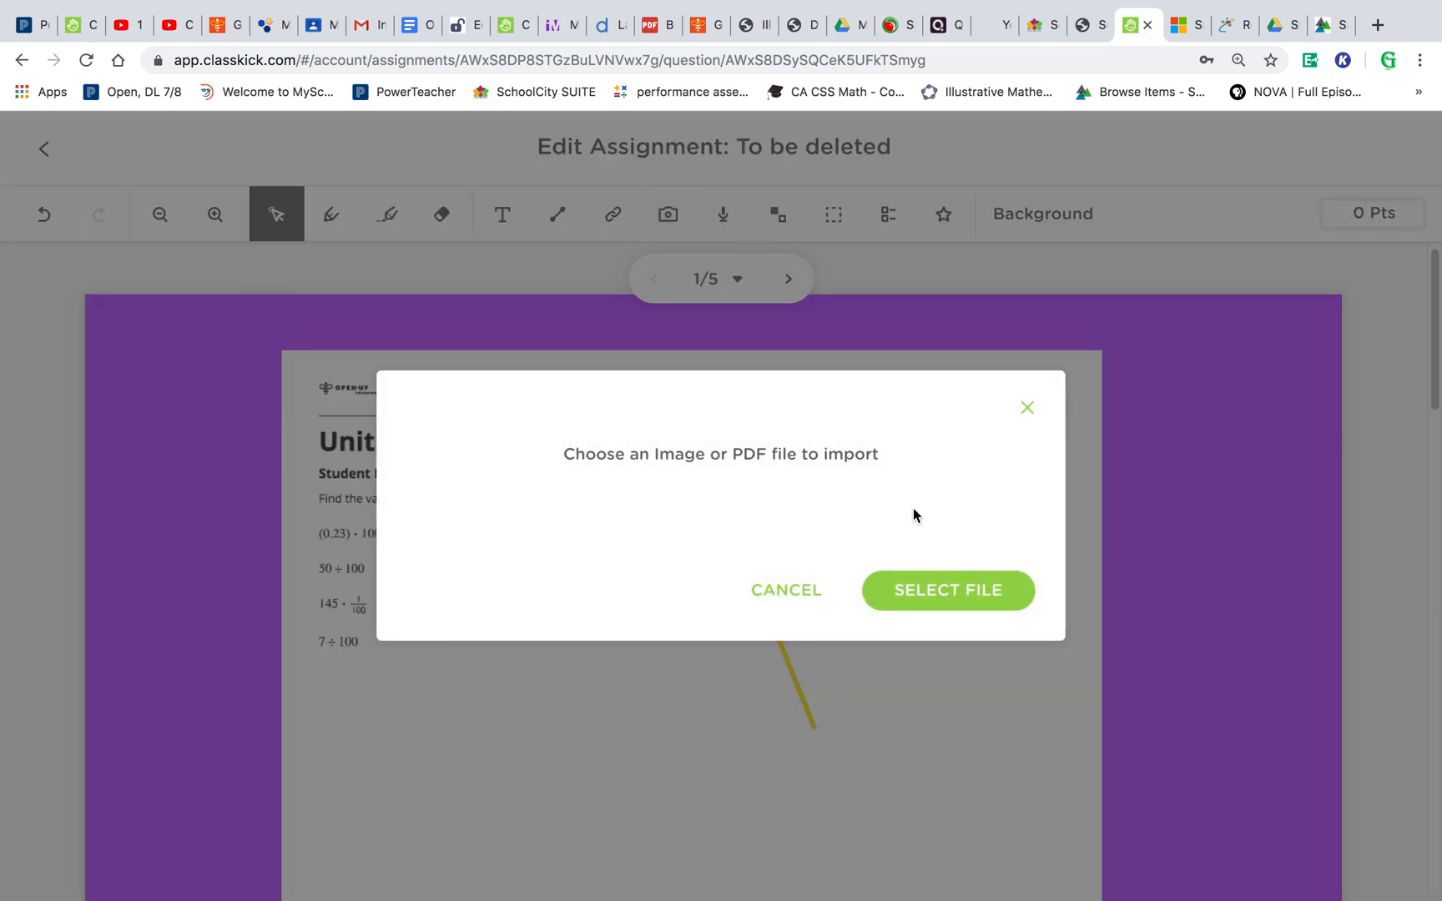
click(955, 603)
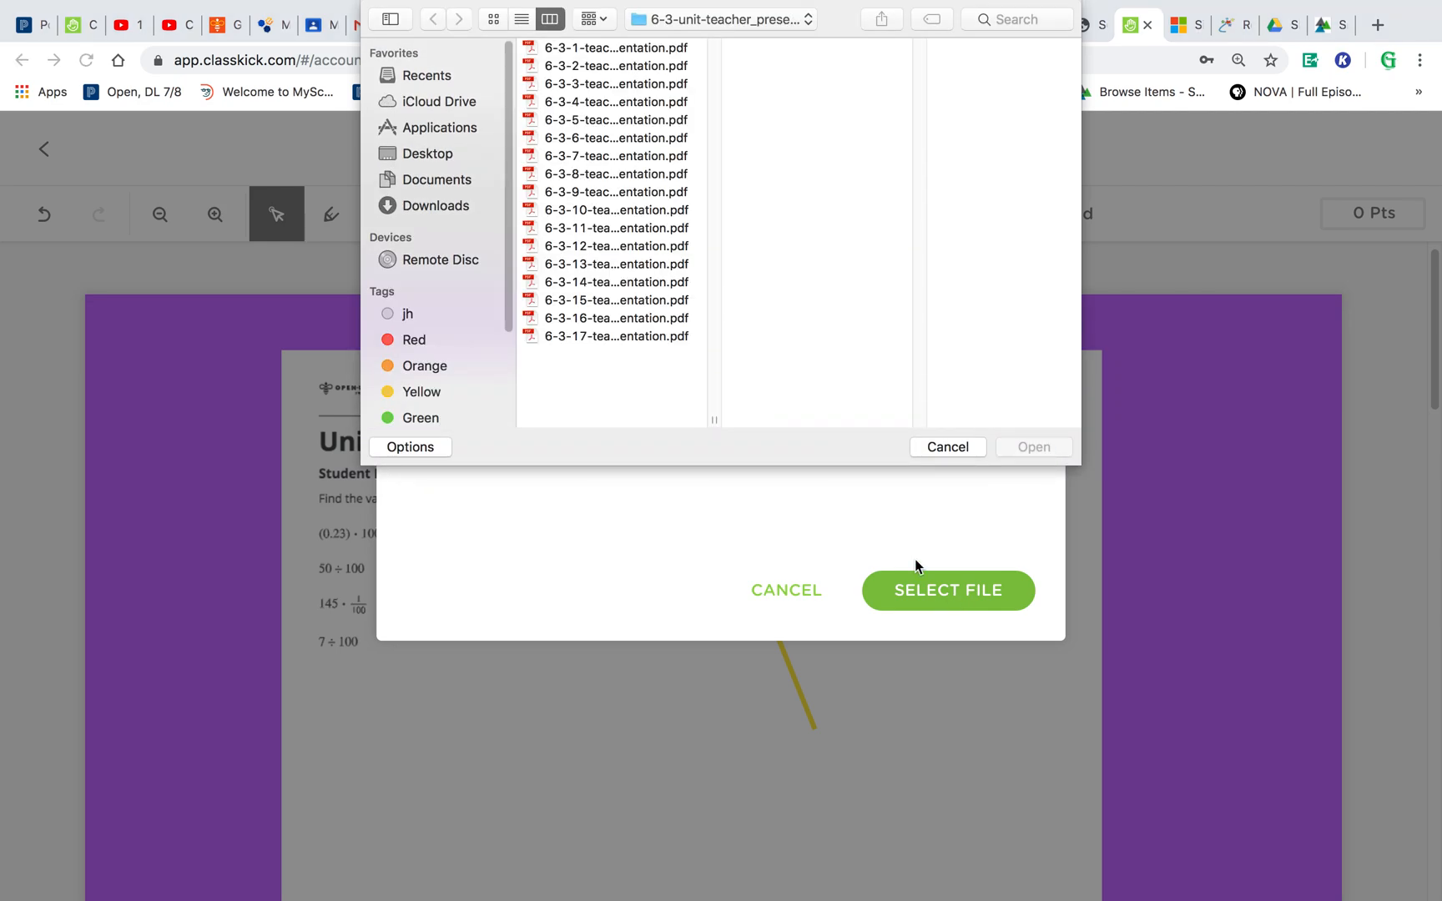
click(460, 181)
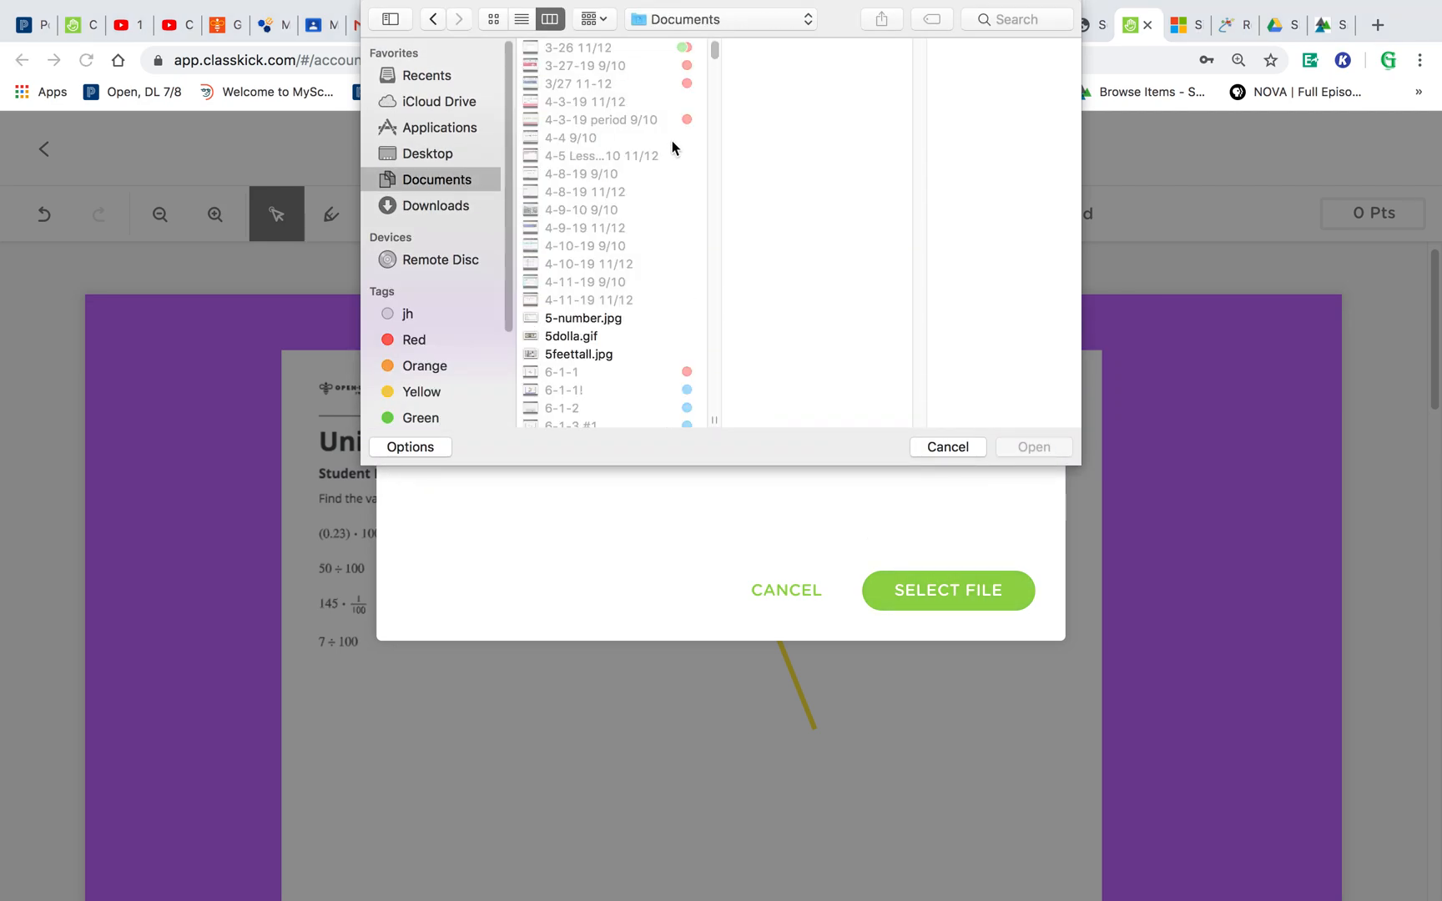
drag(714, 48, 723, 183)
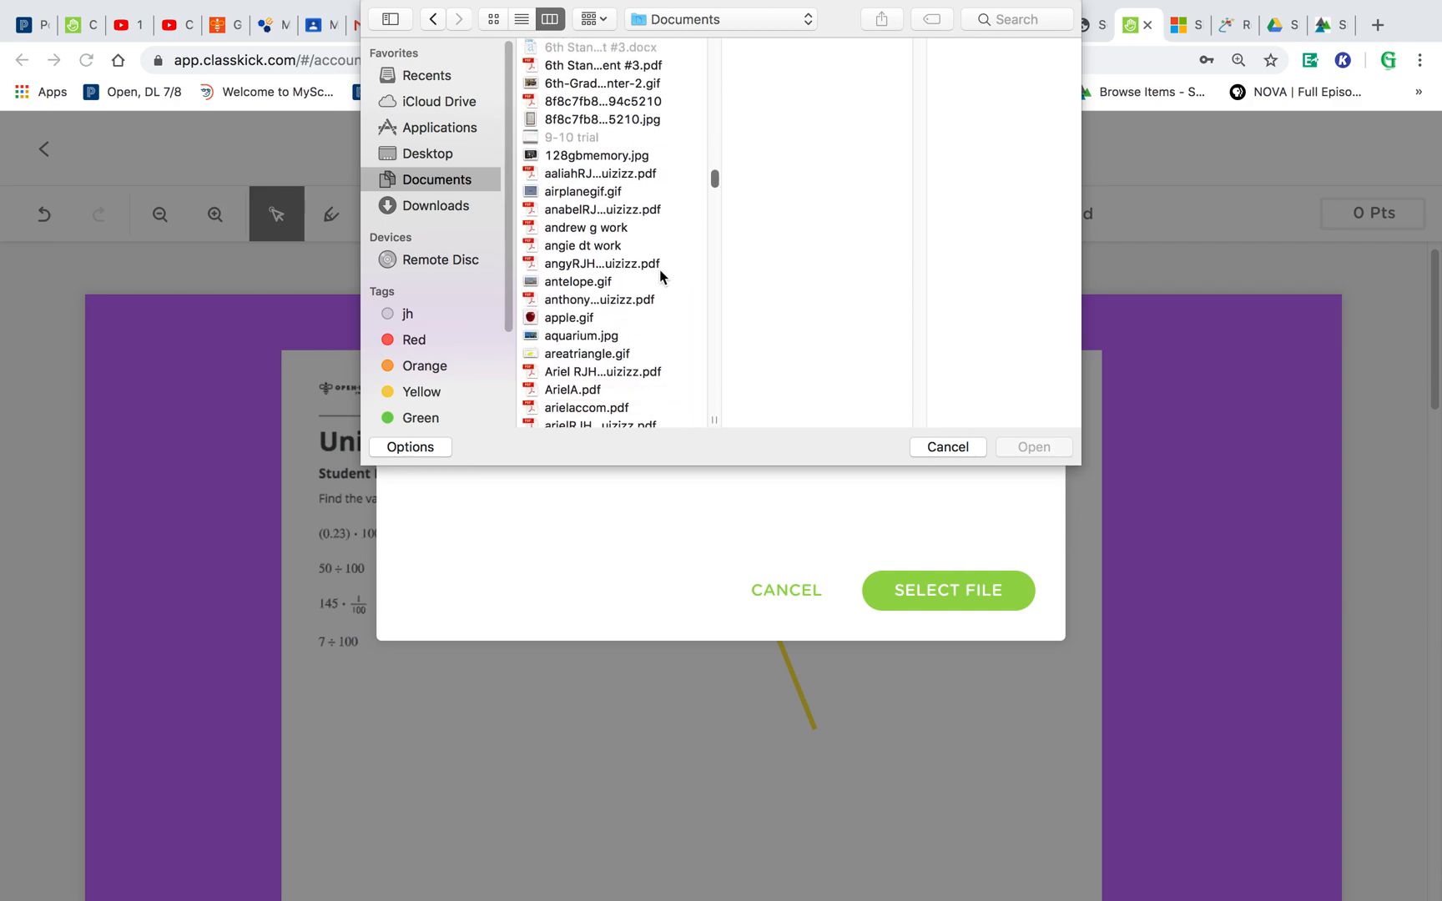
click(625, 335)
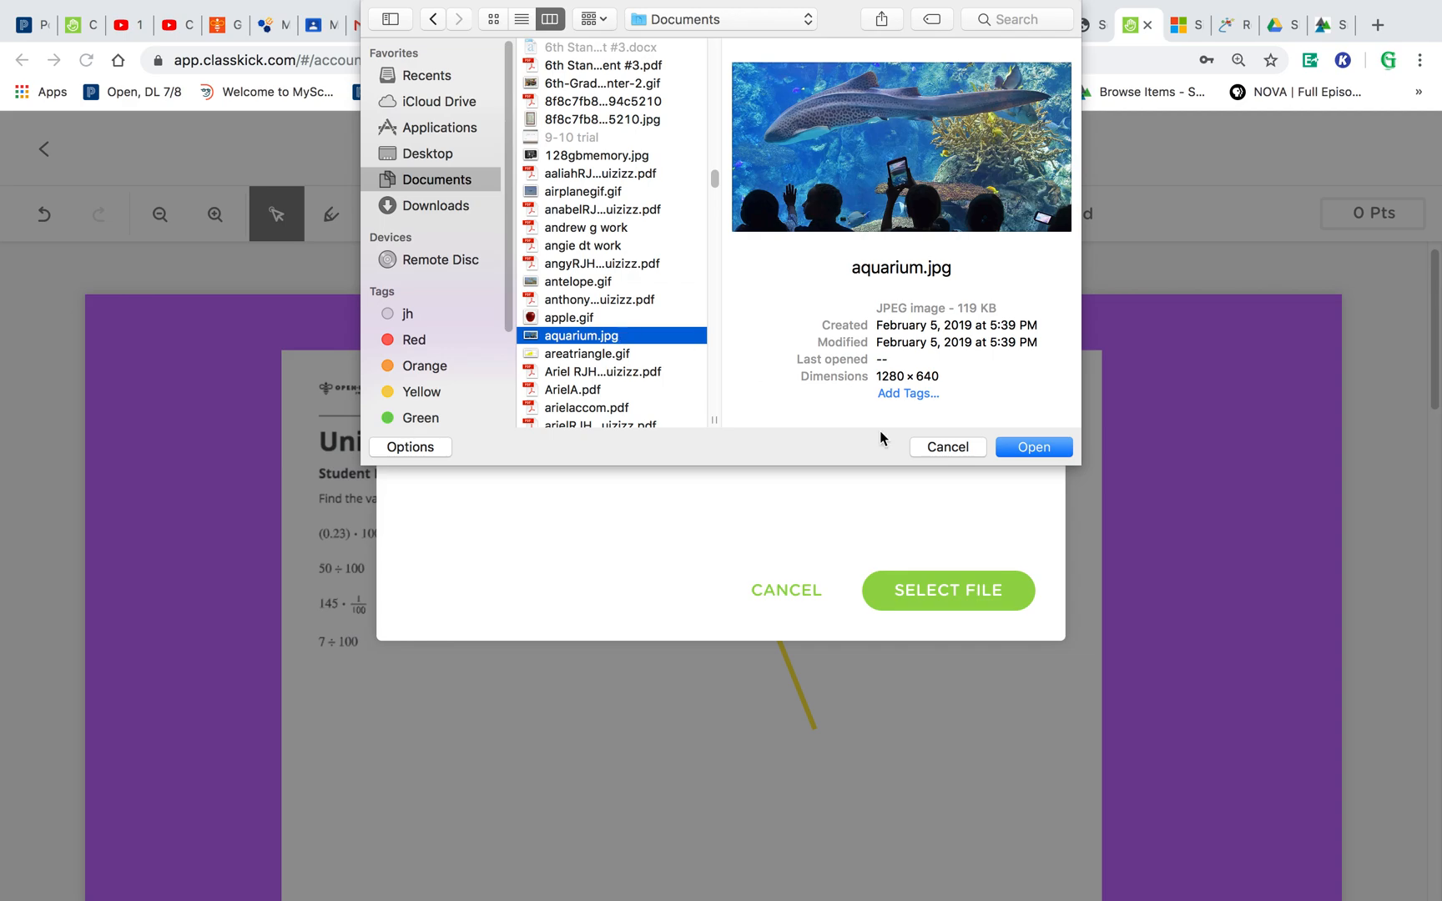
click(1048, 450)
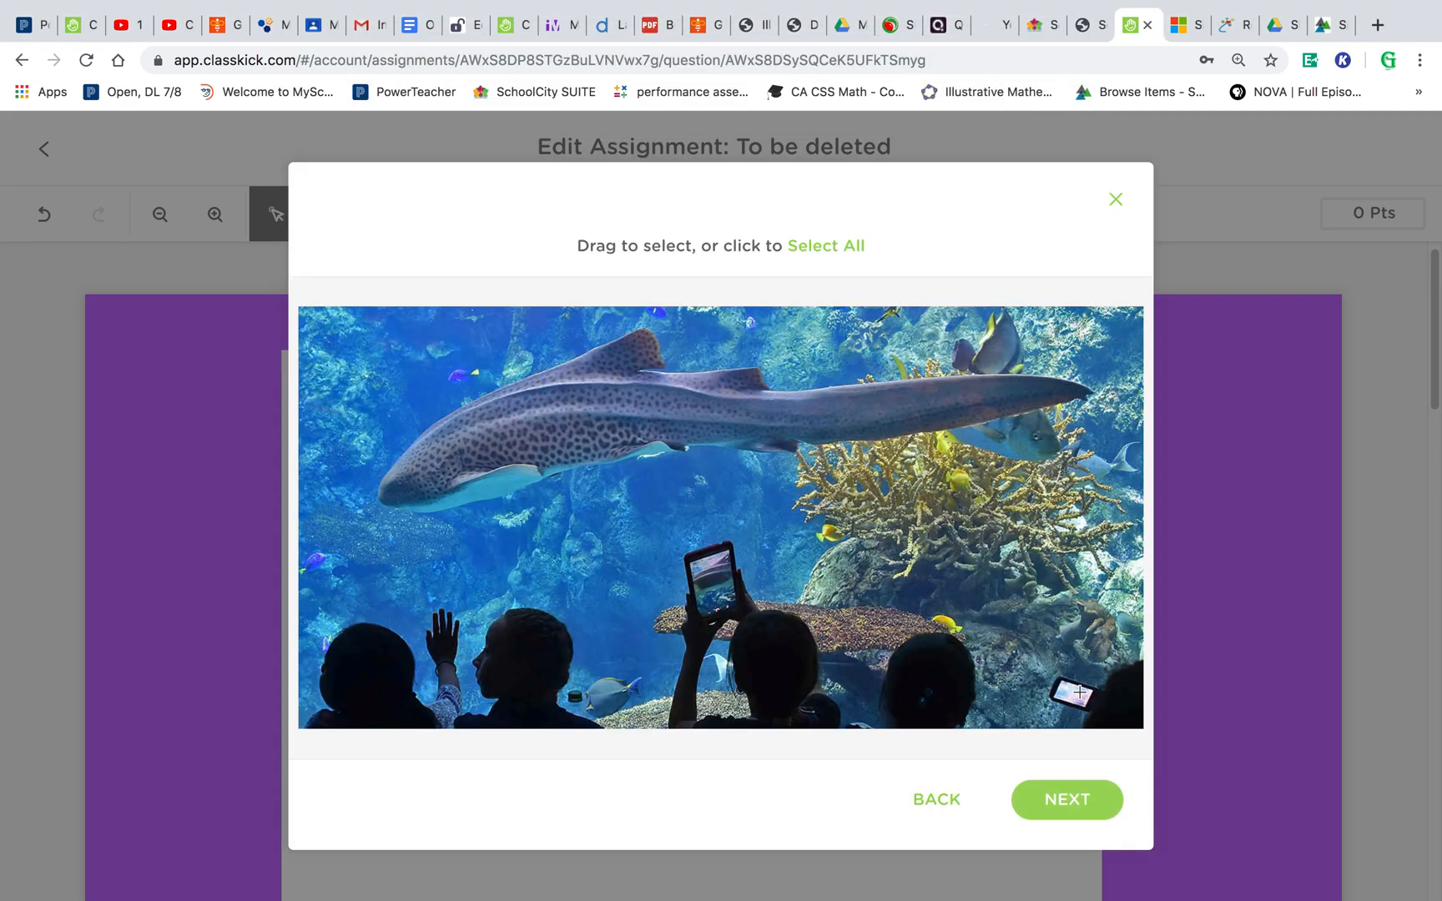
click(1072, 791)
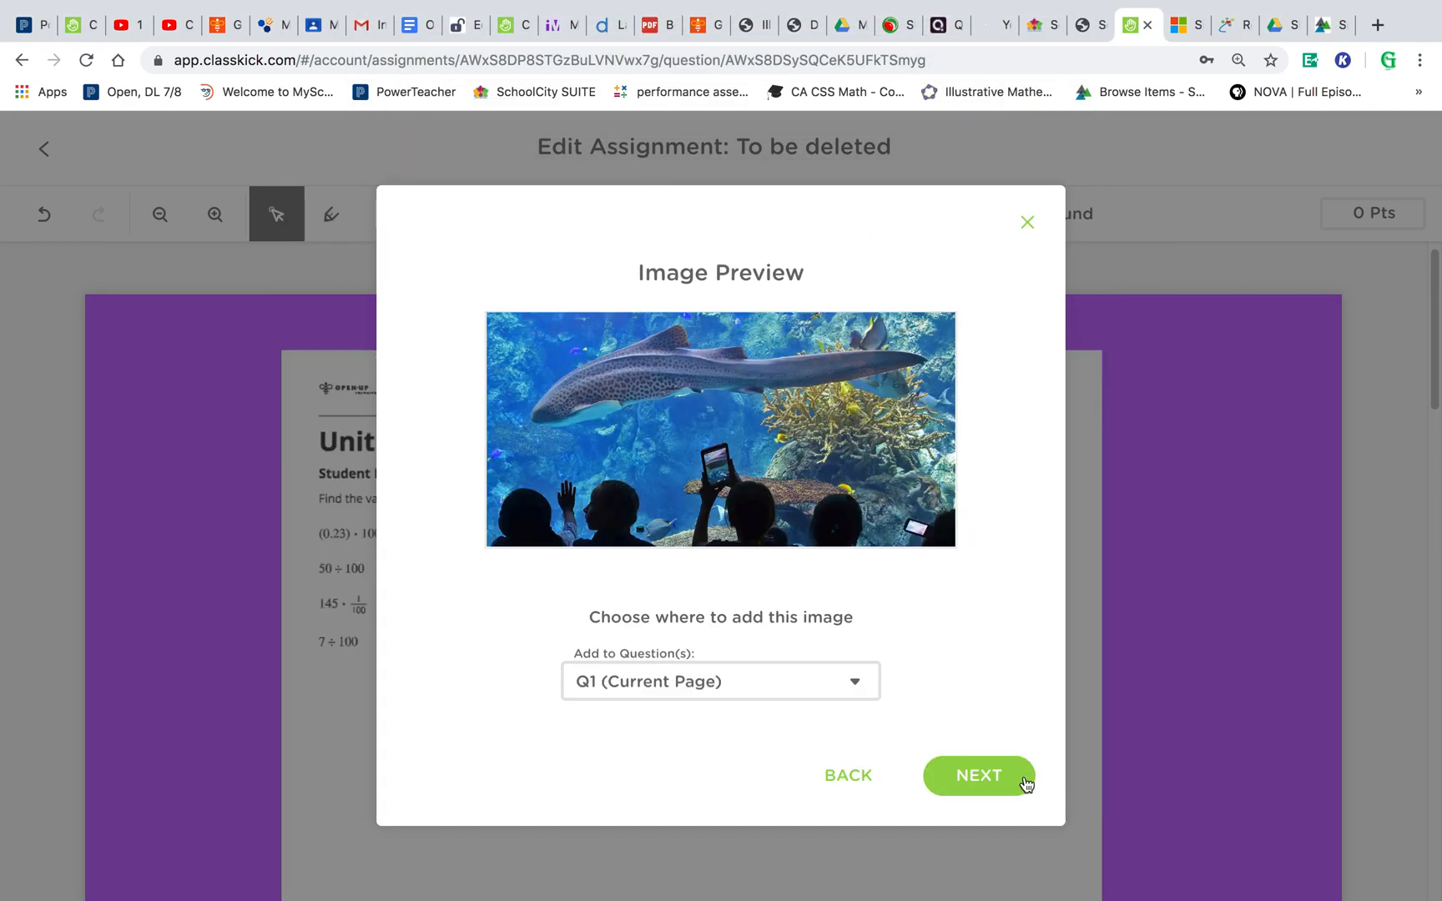
click(991, 774)
click(1039, 742)
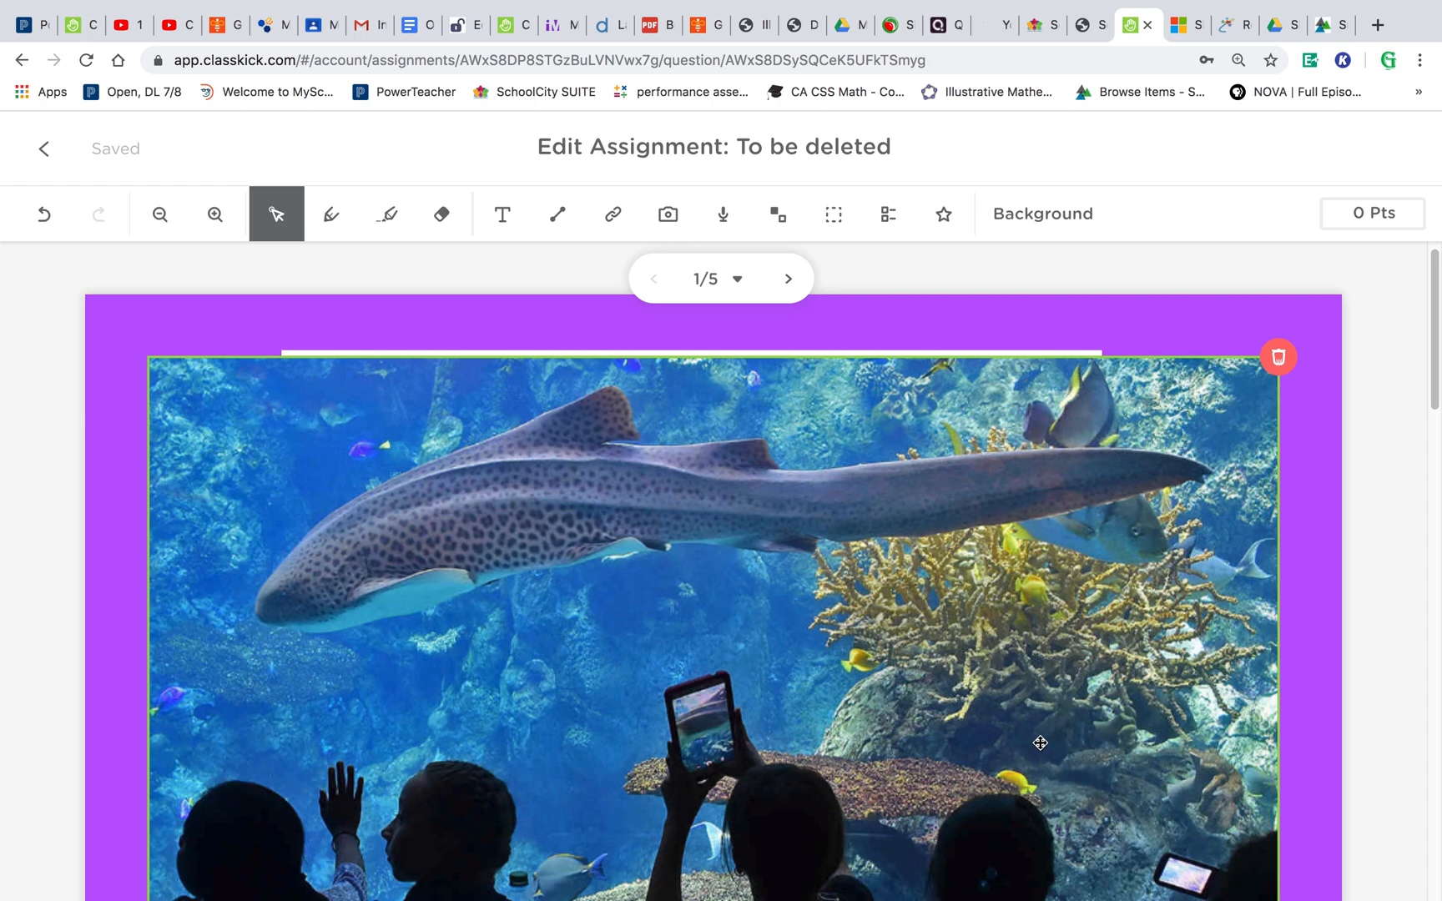
- Shrink the aquarium image and place it to the right of the expressions below the title
click(907, 636)
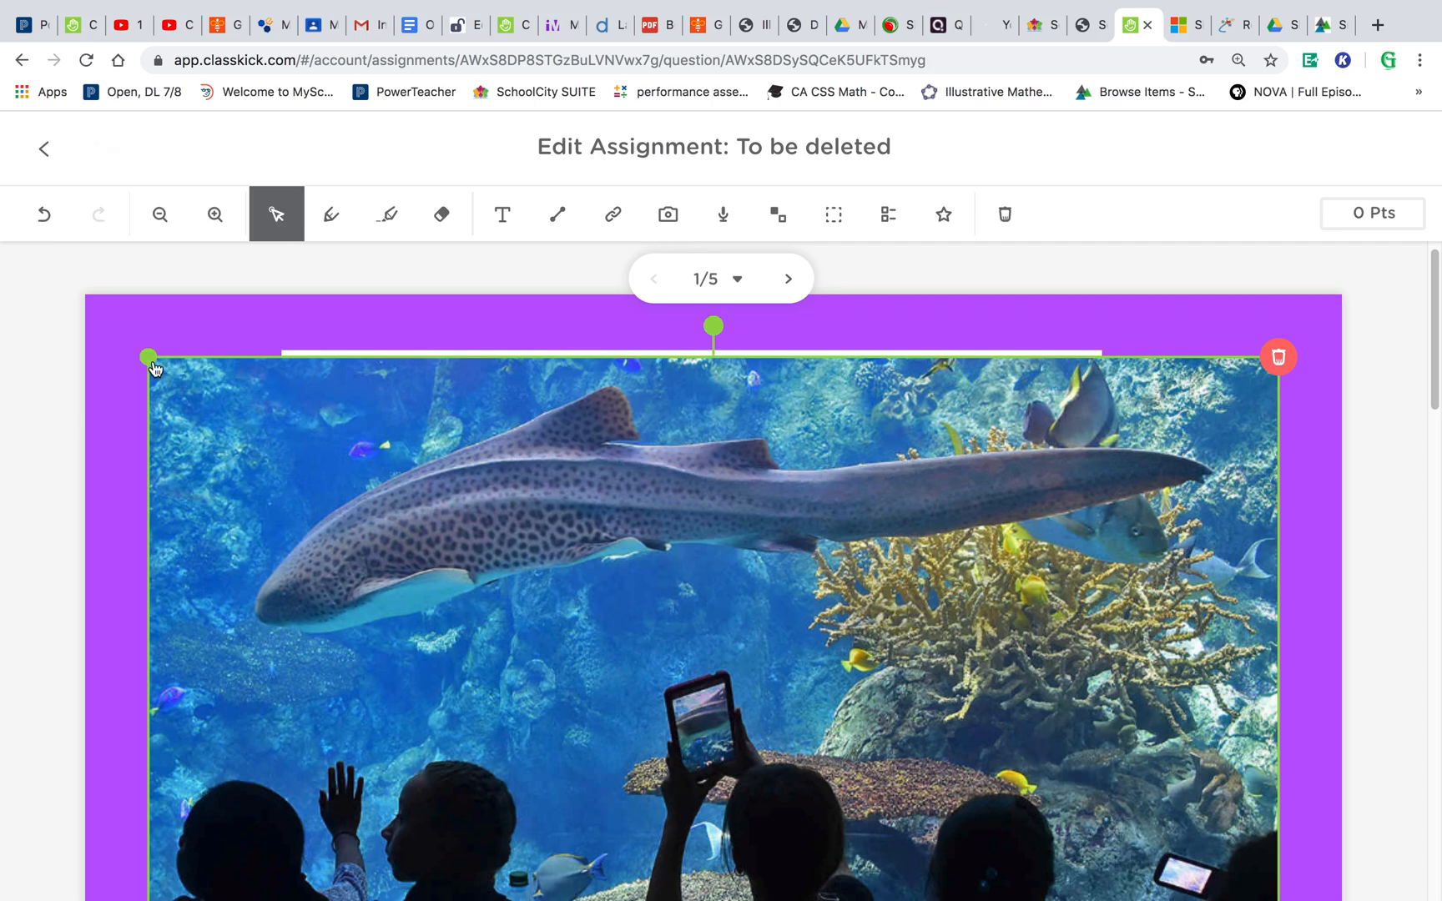
drag(154, 367, 1040, 776)
drag(1113, 834, 913, 530)
mouse_move(825, 621)
mouse_down()
mouse_move(782, 653)
mouse_move(835, 618)
mouse_up()
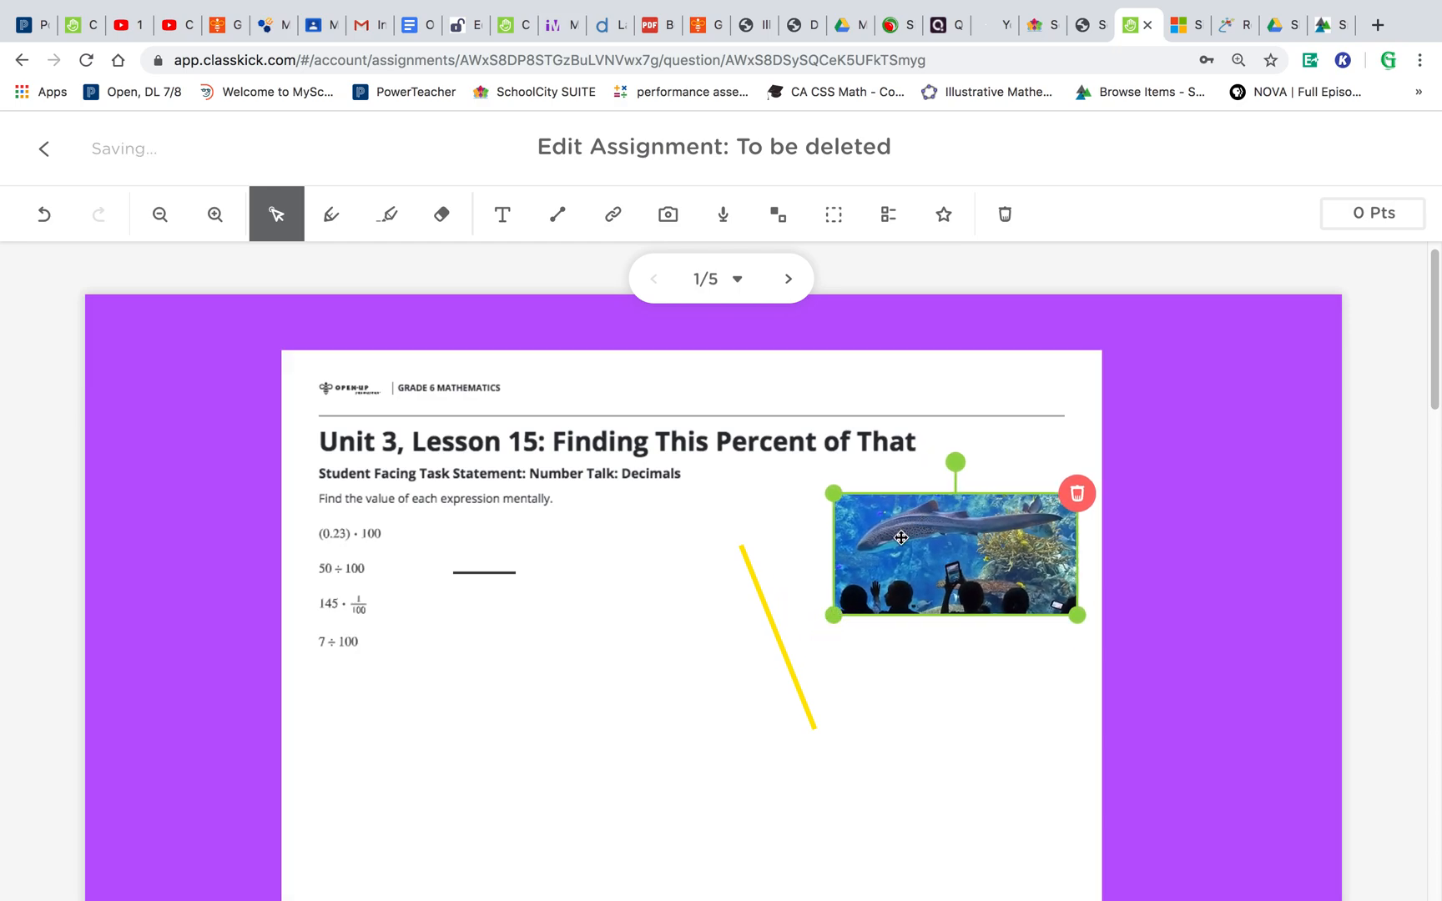
- Nudge the aquarium image and tilt it slightly clockwise beside the expressions
drag(924, 522, 857, 553)
mouse_move(890, 489)
mouse_down()
mouse_move(825, 490)
mouse_move(751, 576)
mouse_move(834, 683)
mouse_move(985, 505)
mouse_move(903, 478)
mouse_up()
click(853, 467)
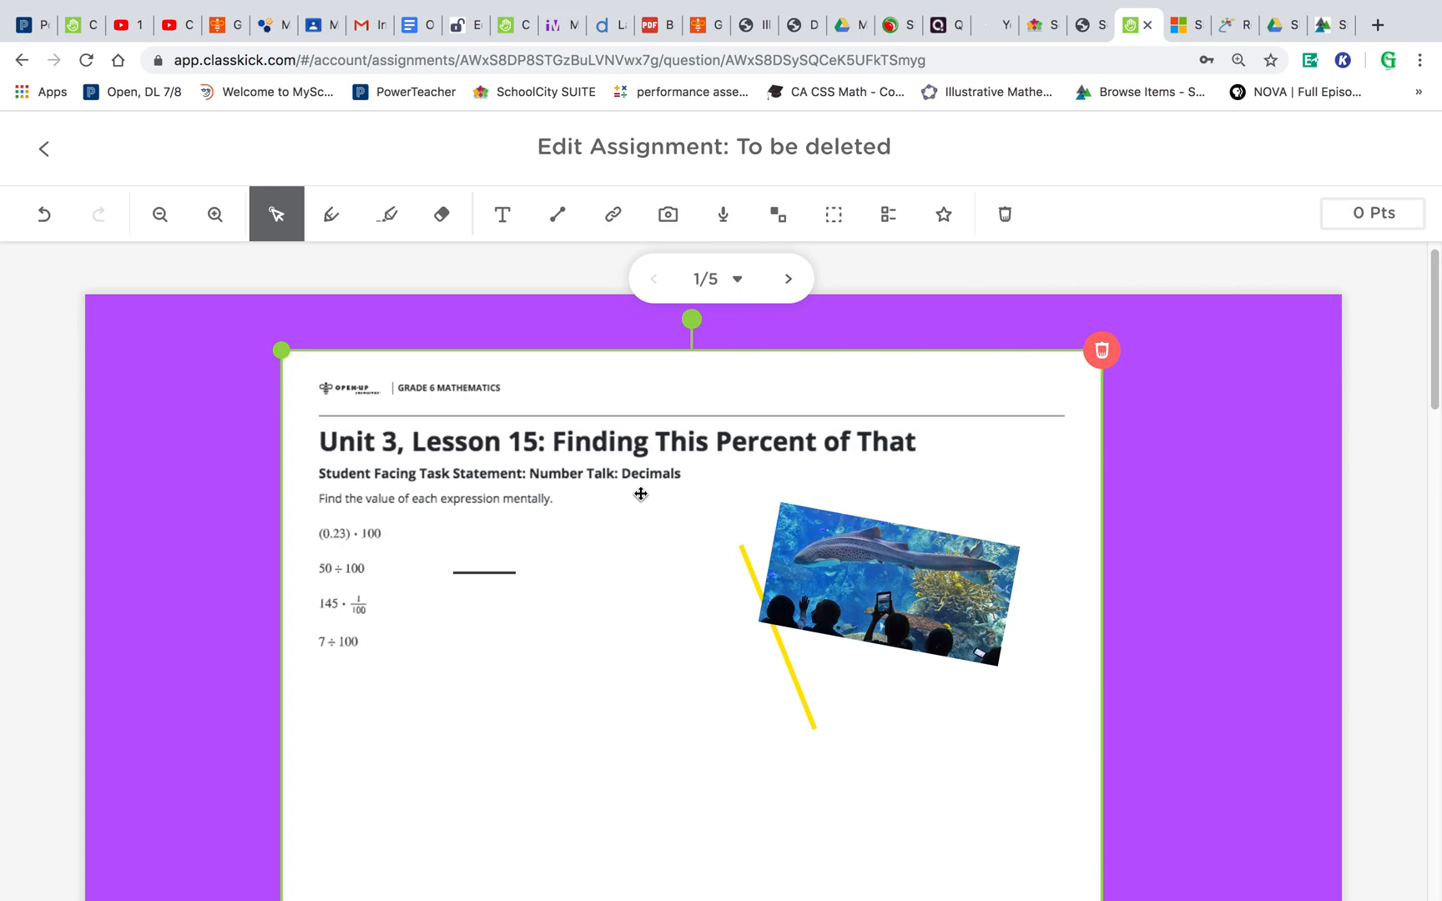
- Record a short audio clip onto the current page
click(724, 219)
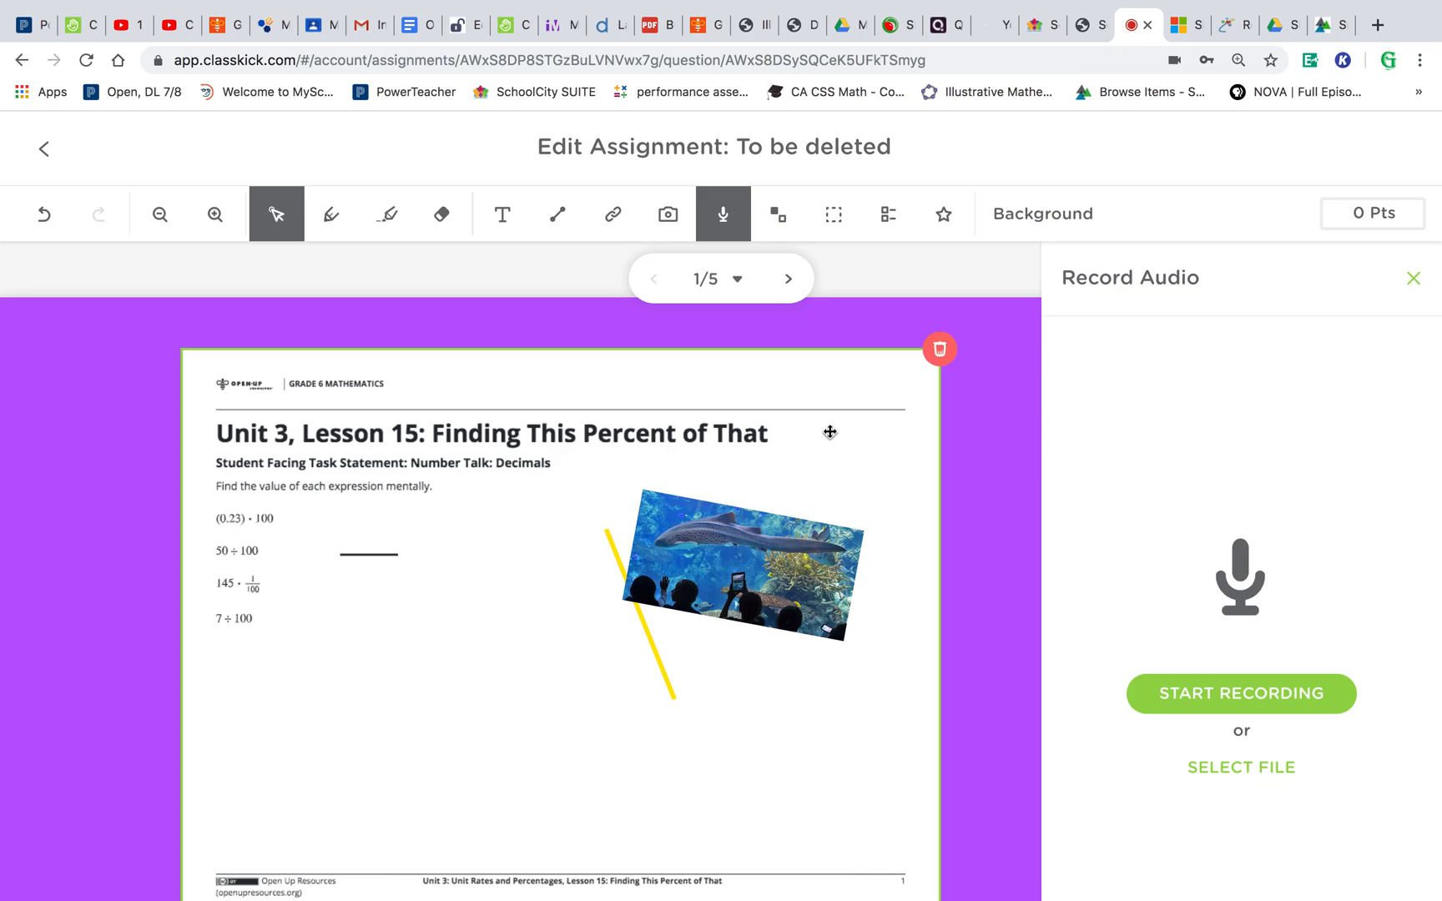
click(1172, 706)
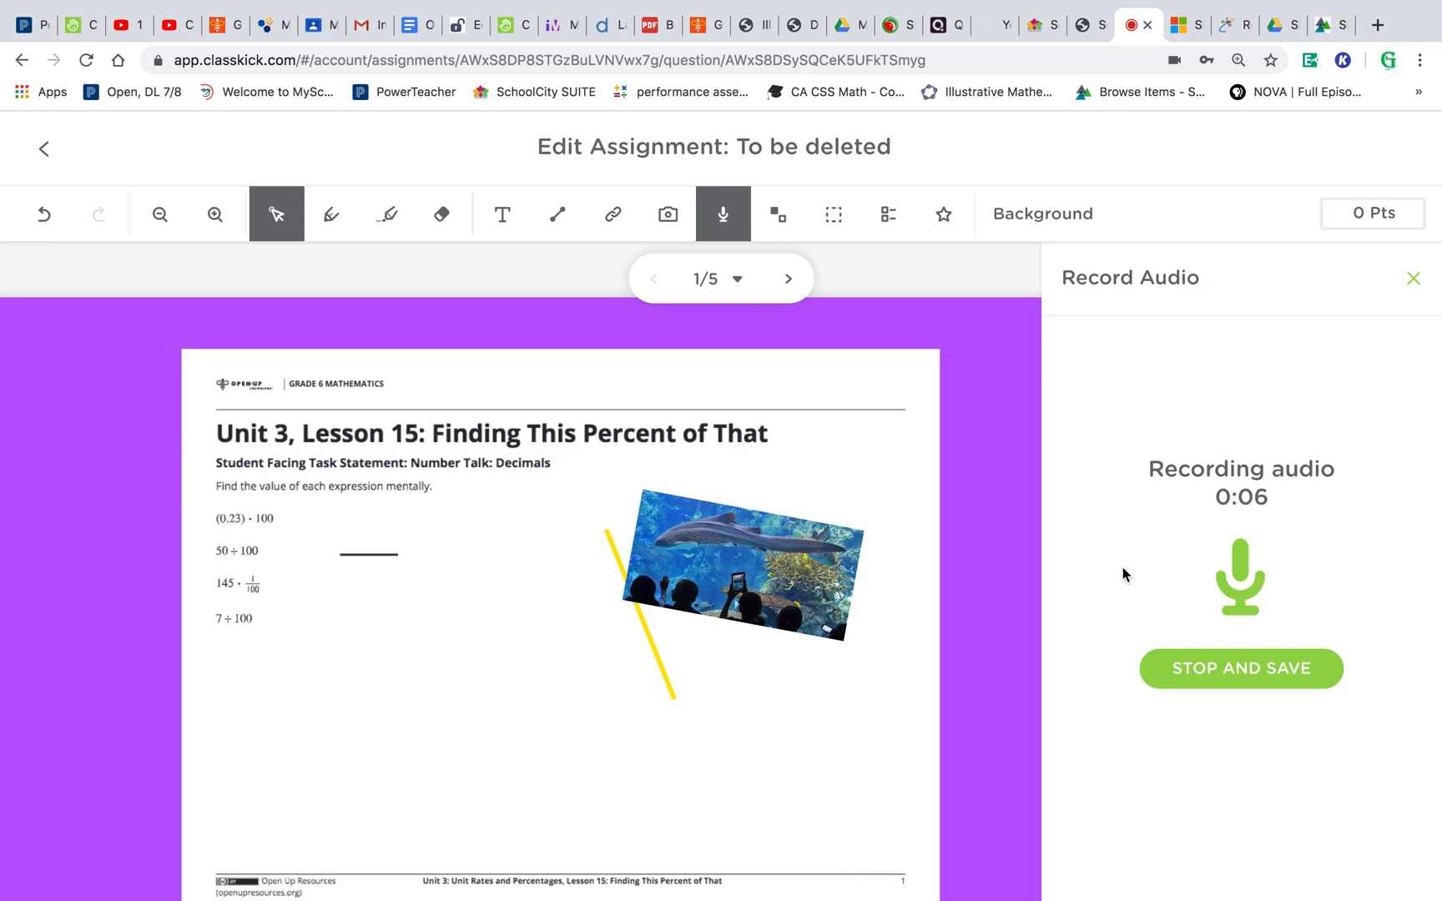
click(1178, 667)
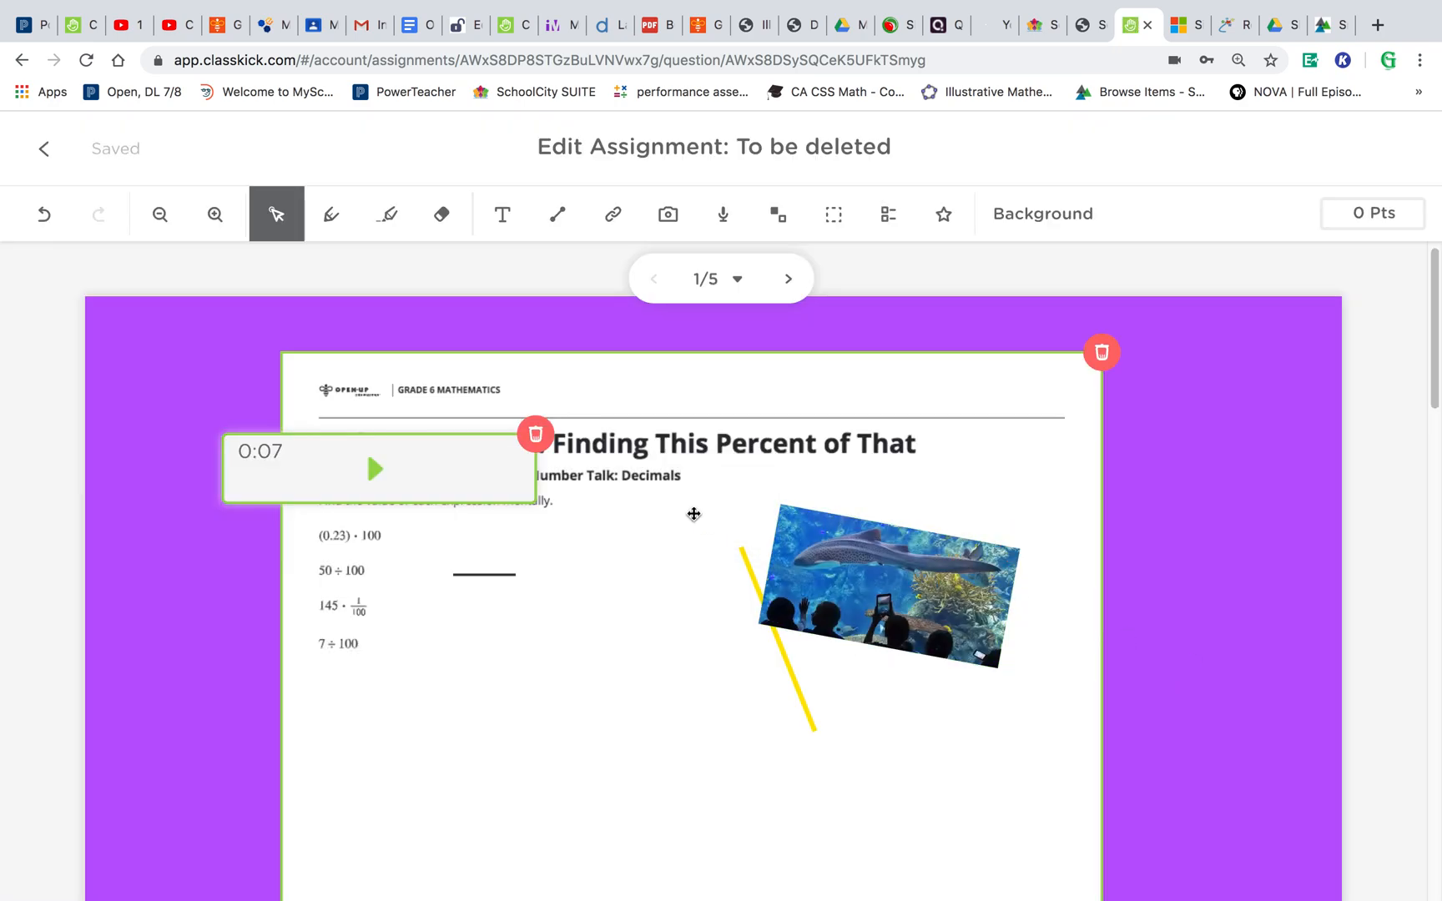
- Move the audio clip below the expressions, play it back, and delete it
drag(473, 489, 697, 719)
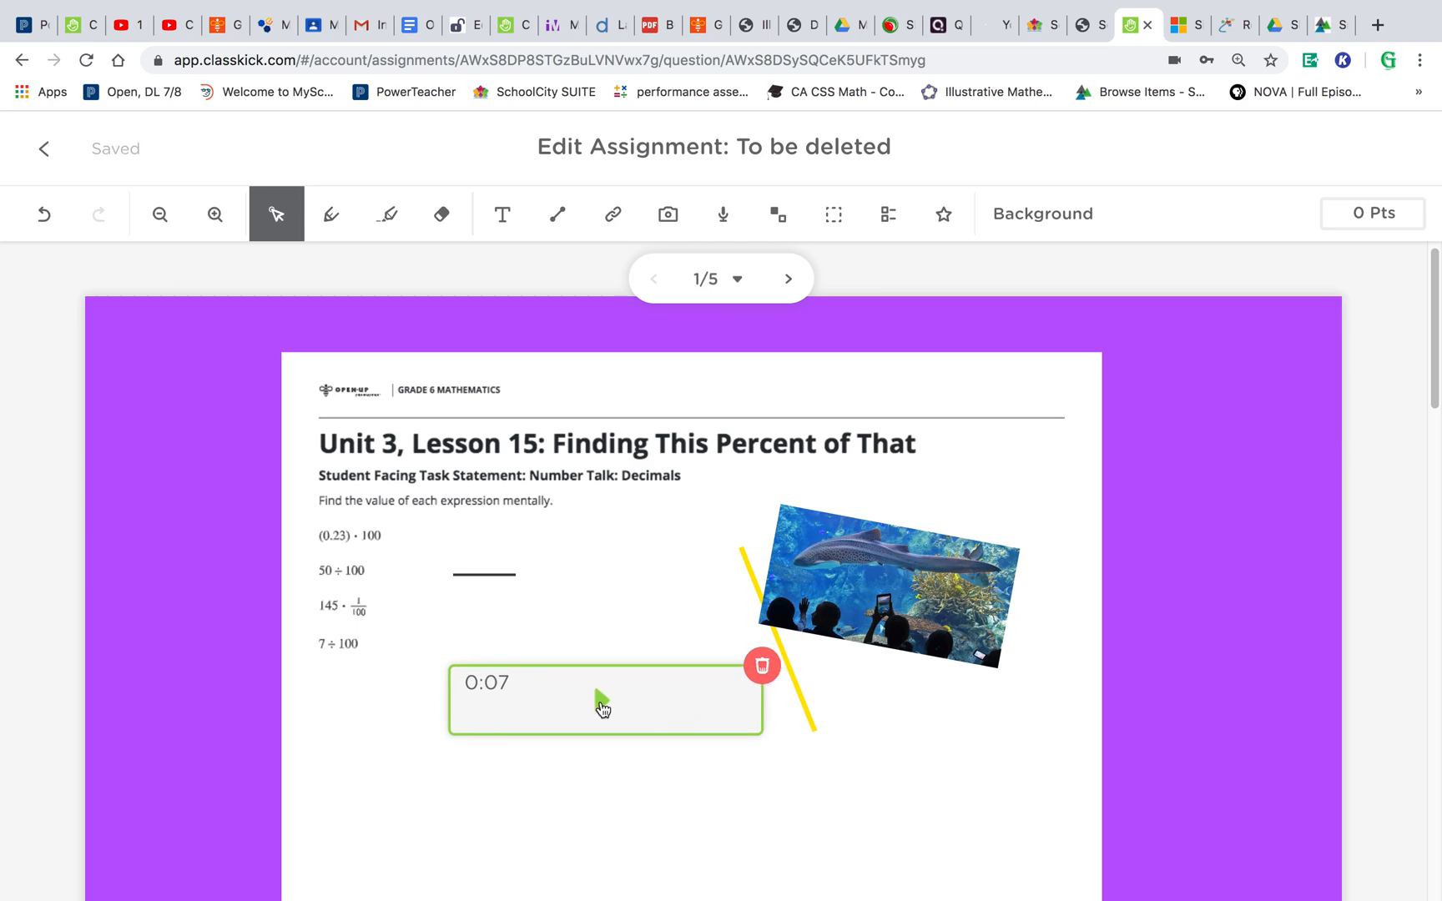
click(601, 701)
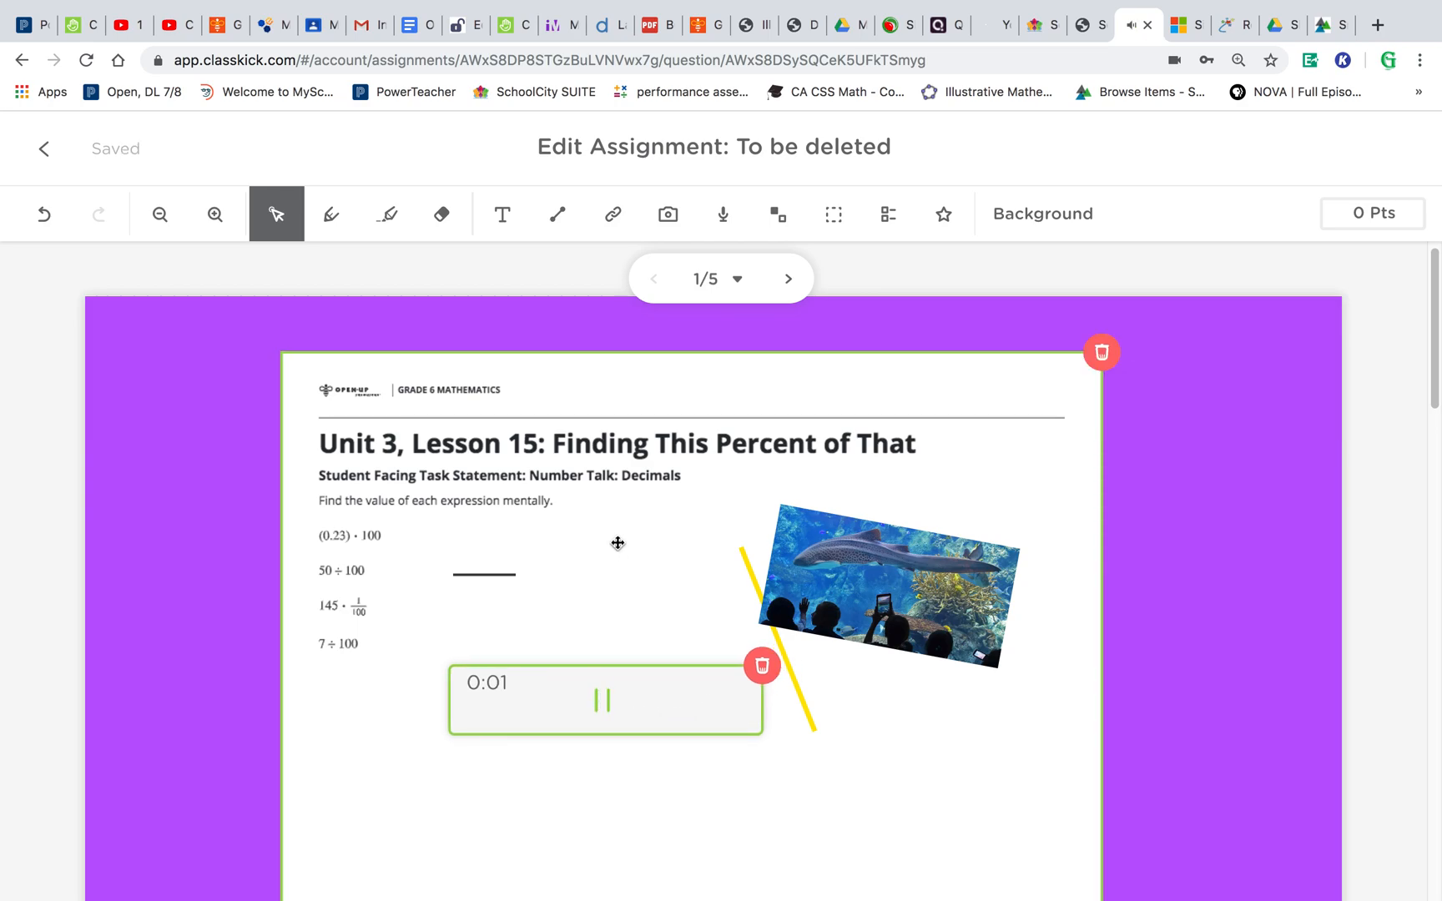
click(762, 667)
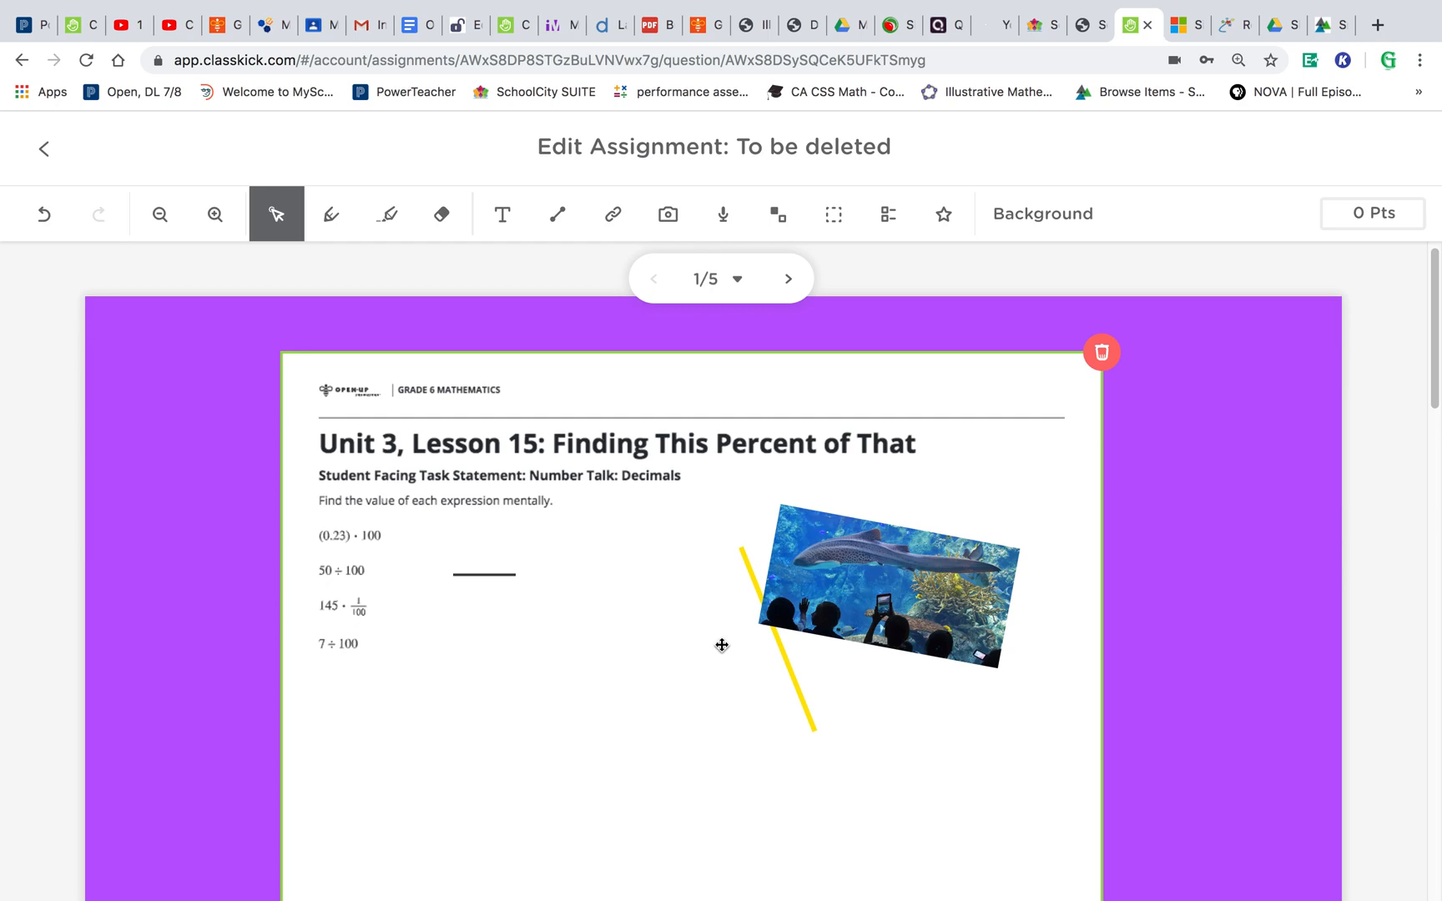
- Add 5feettall.jpg from Documents as a manipulative image on the current page (Q1)
click(778, 215)
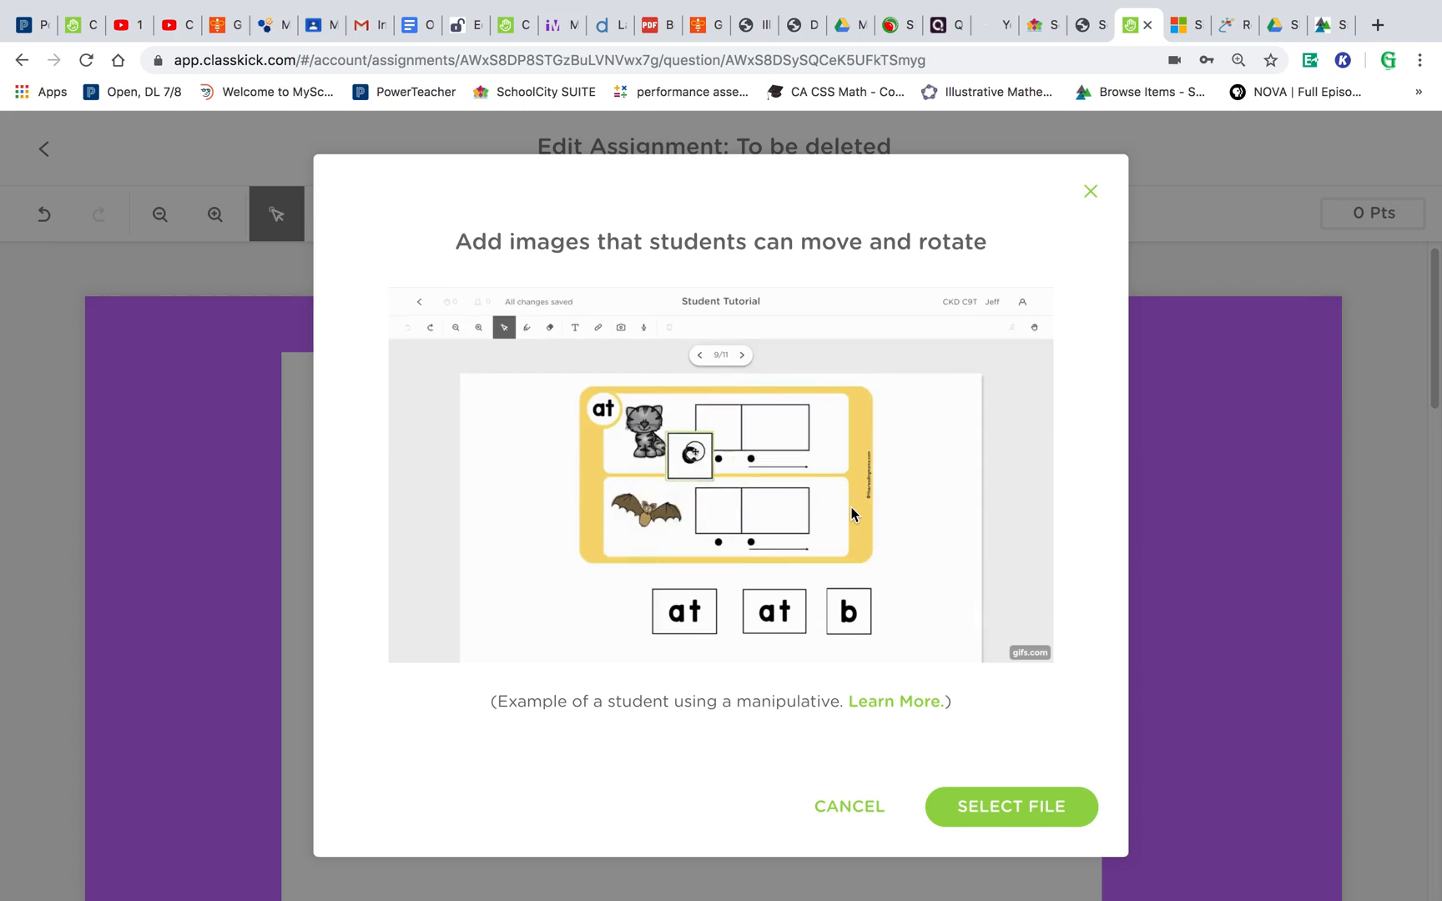
click(971, 808)
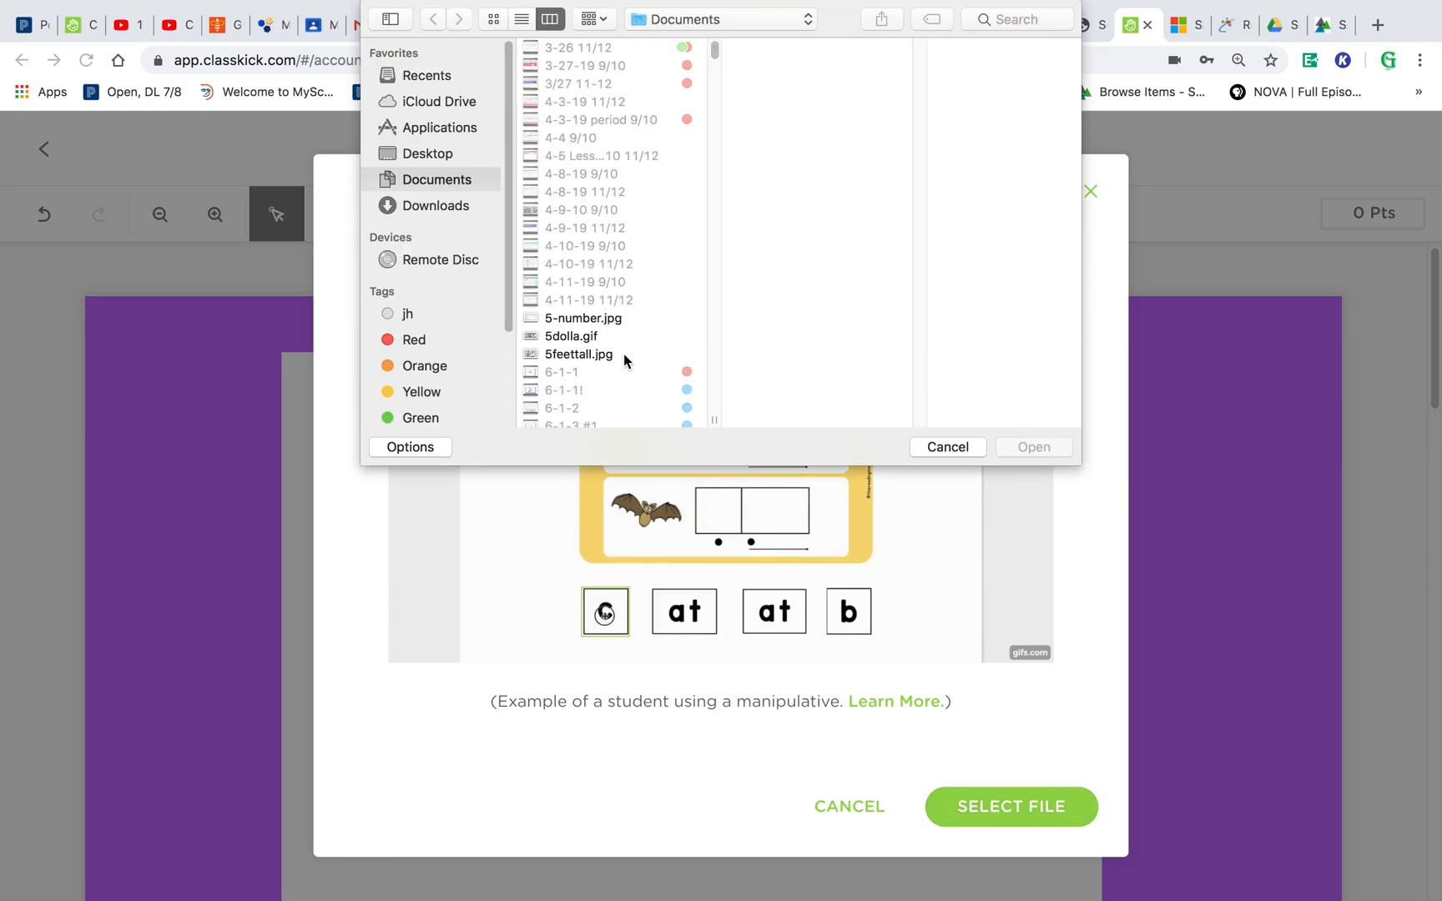
click(623, 353)
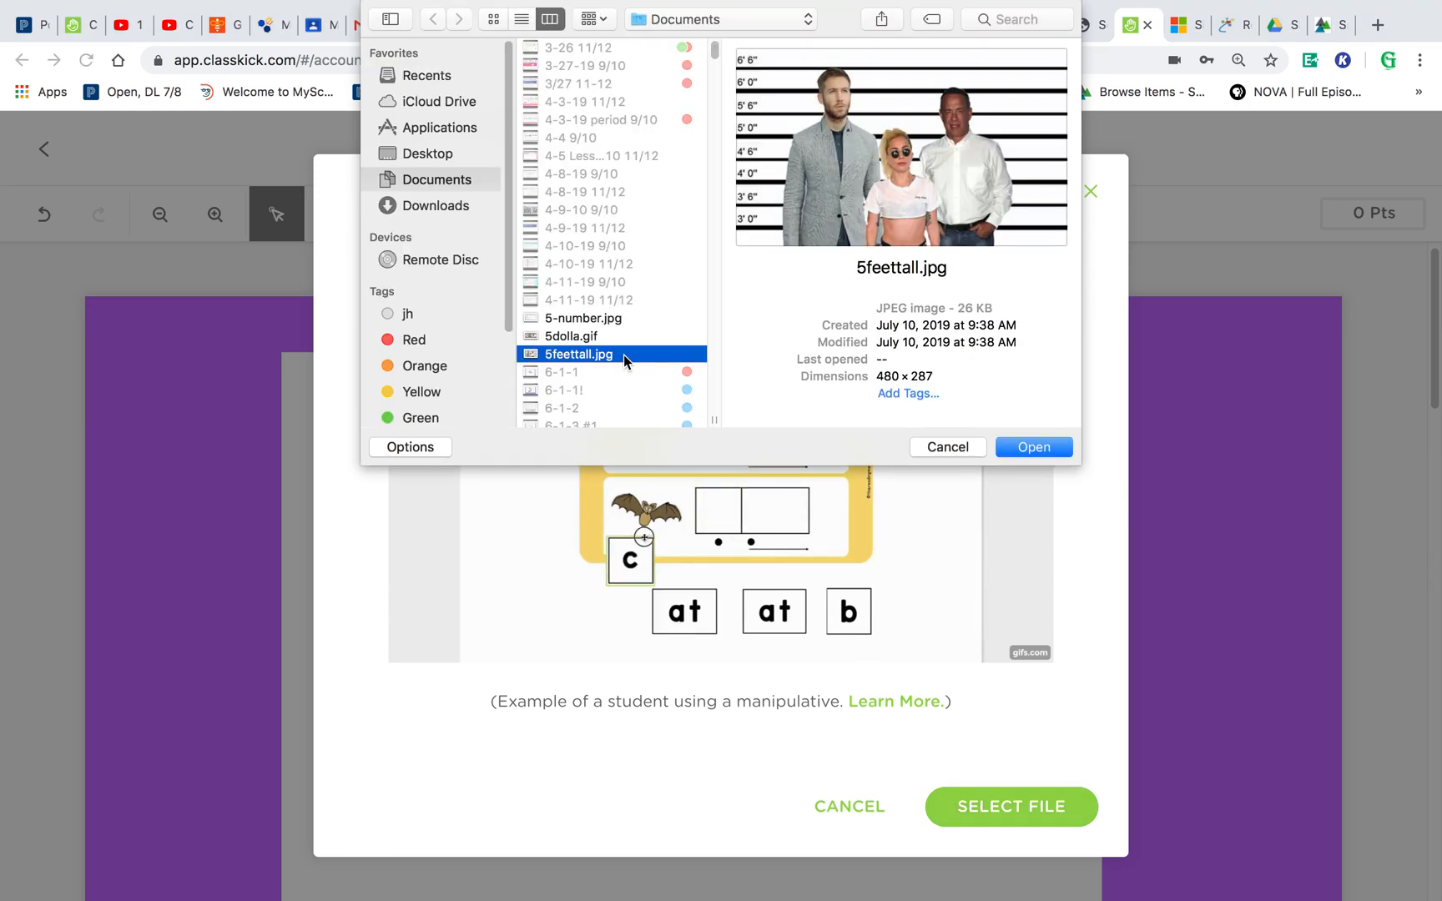
click(1055, 440)
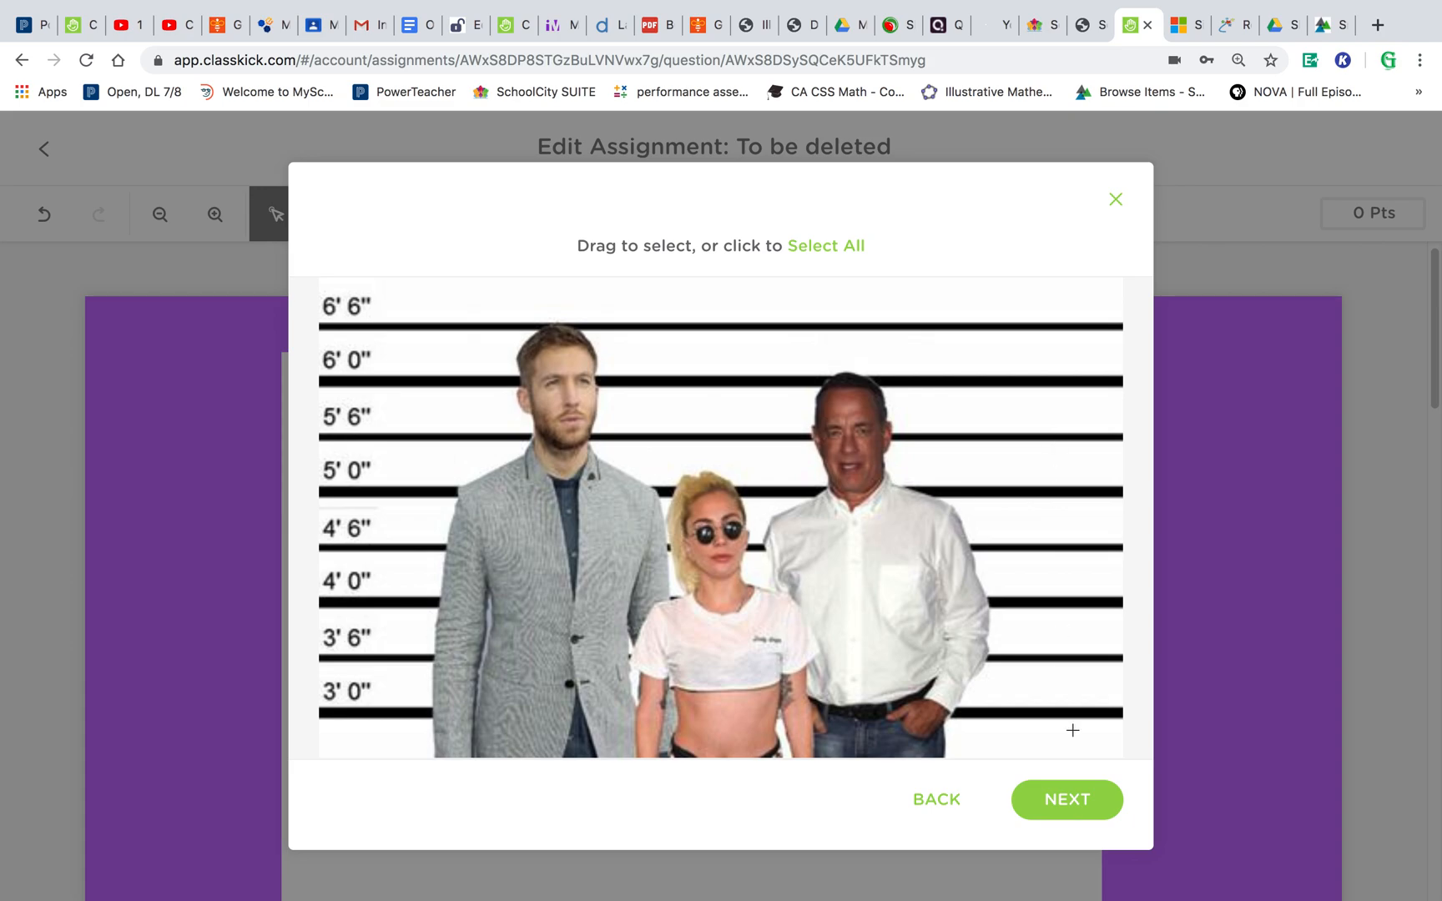
click(1081, 799)
click(1014, 776)
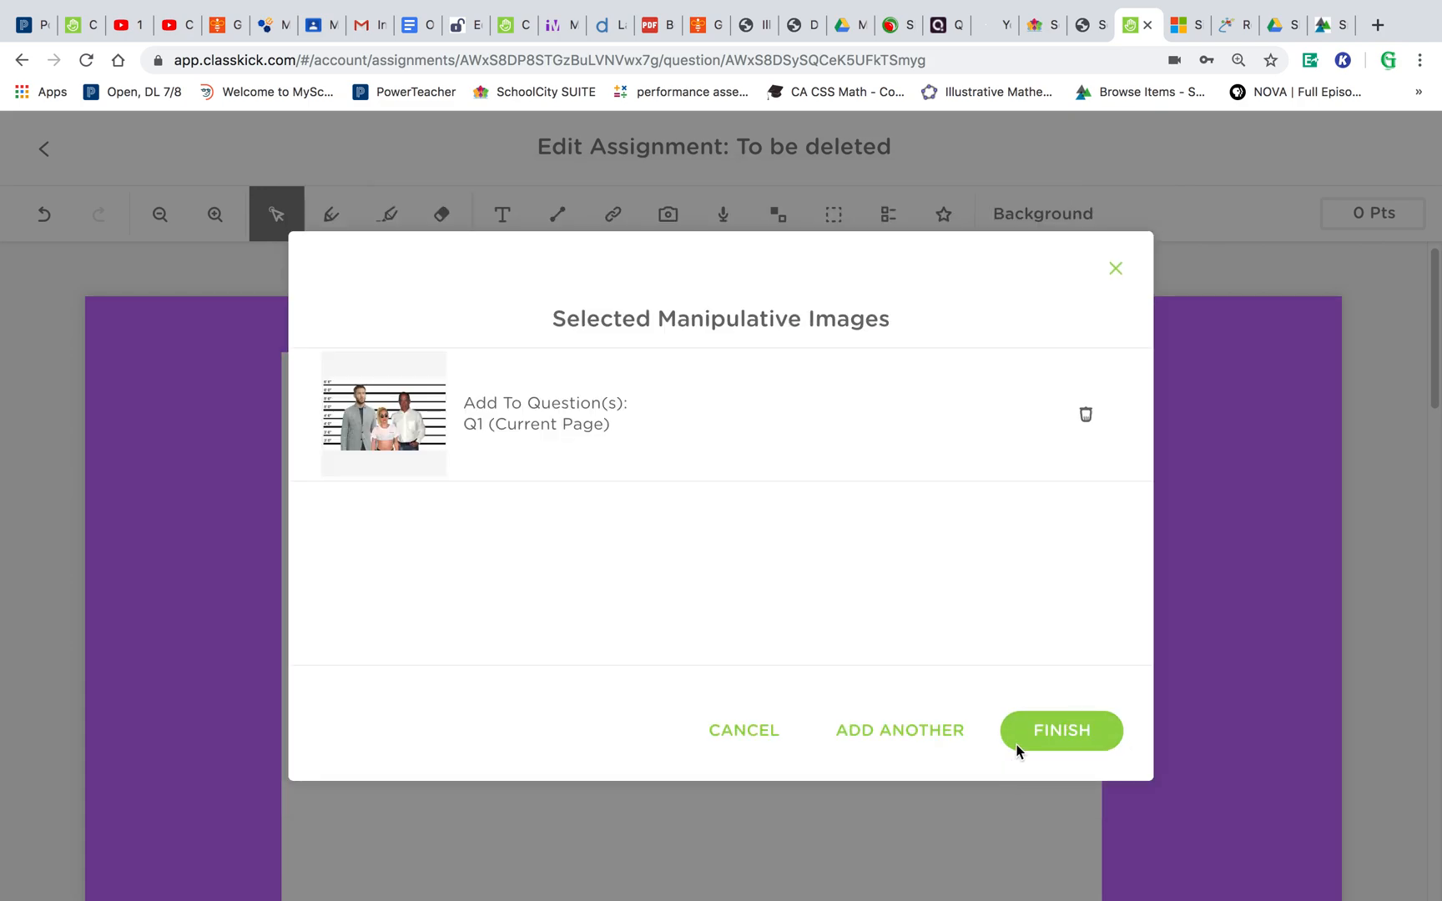
click(1040, 727)
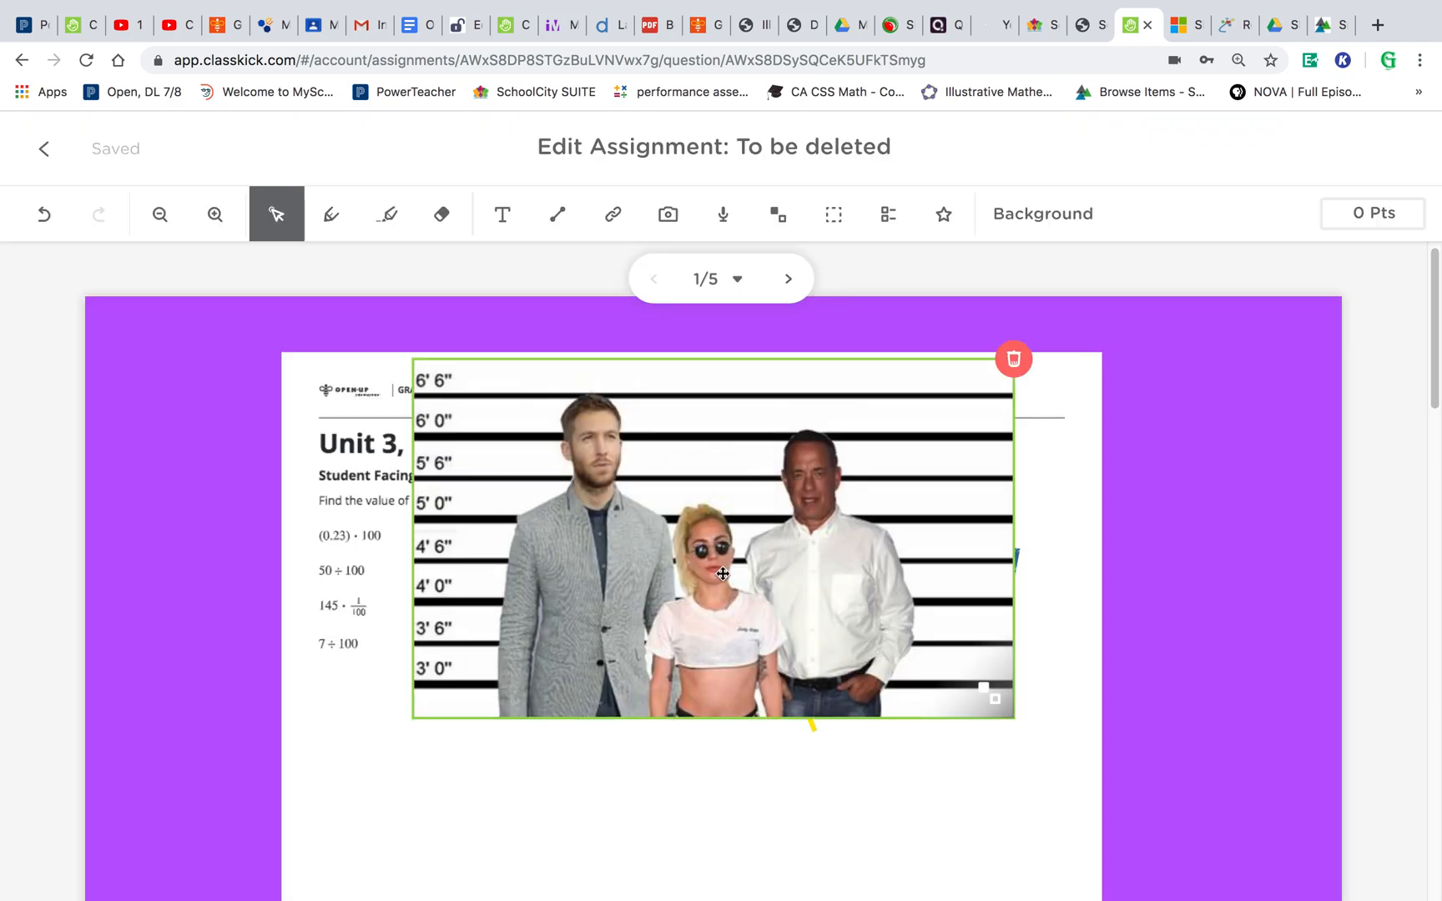
- Drag the height-chart manipulative around the page, then delete it
drag(721, 576, 728, 628)
drag(727, 628, 638, 626)
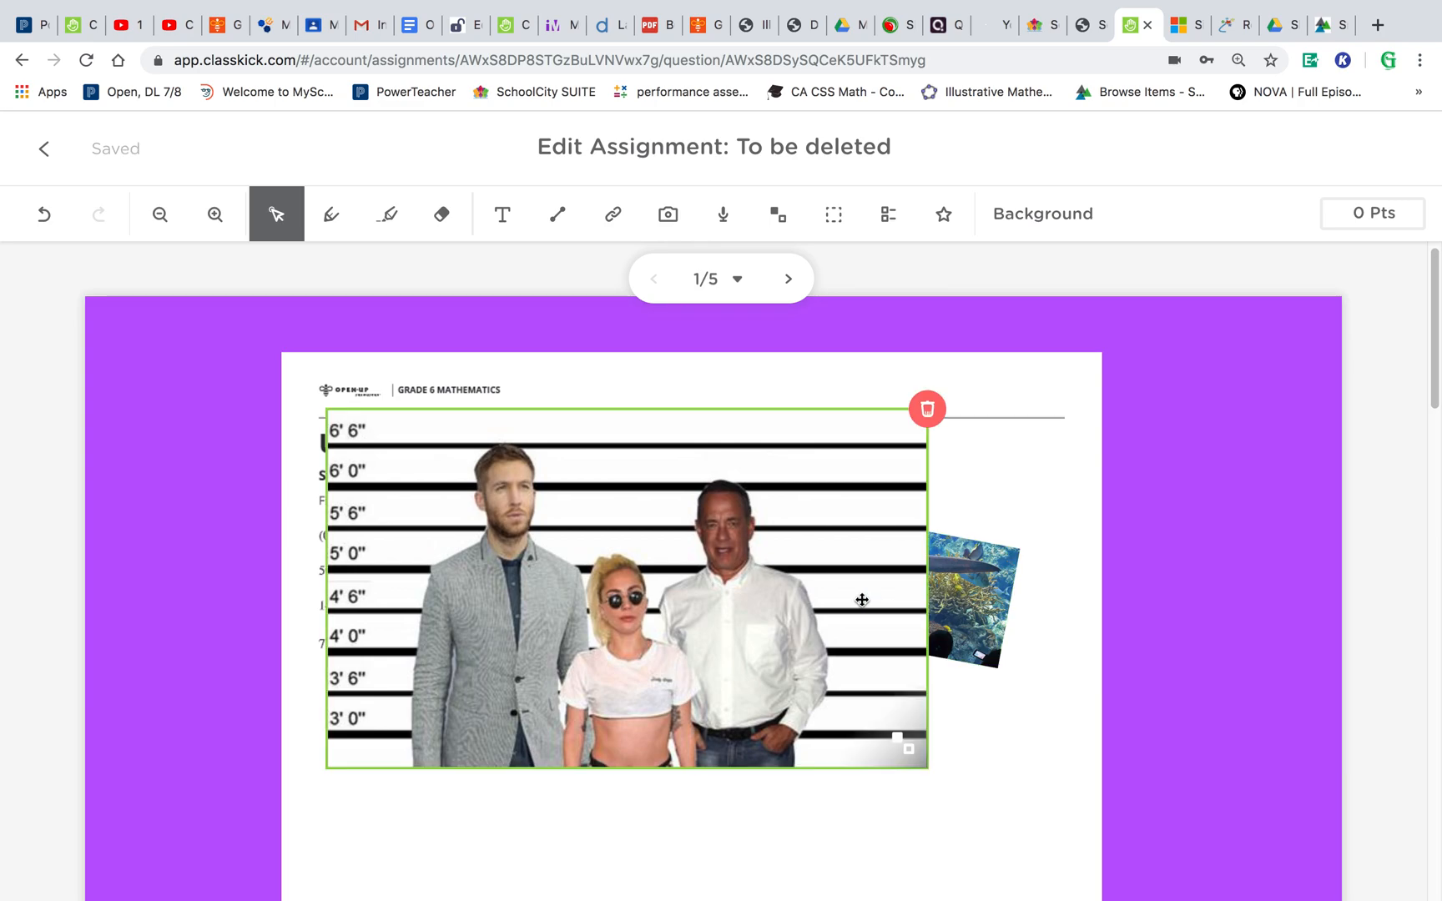
drag(827, 582, 897, 666)
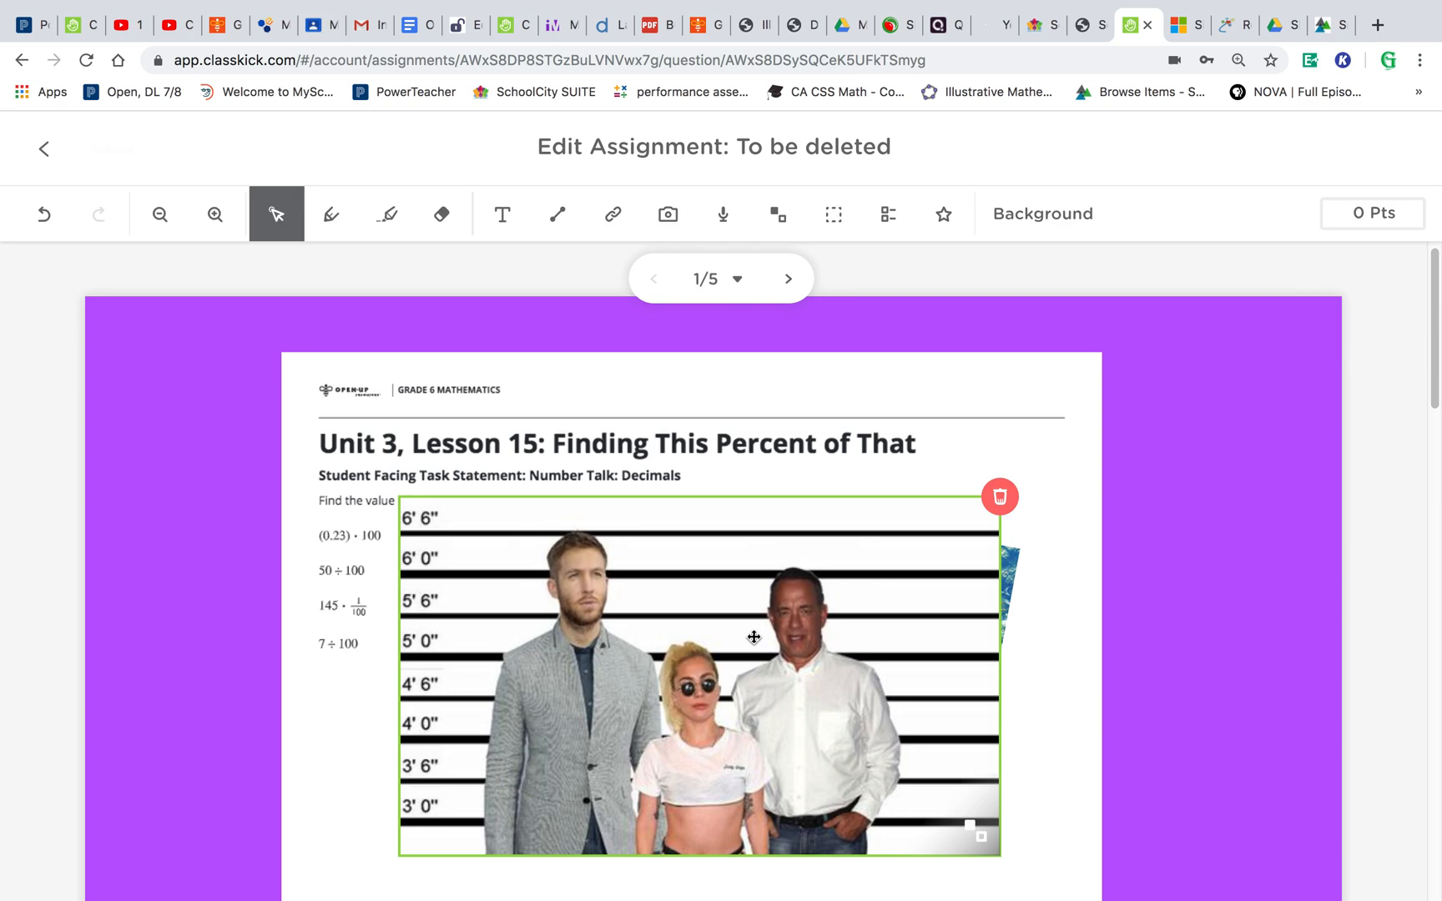
drag(754, 637, 814, 565)
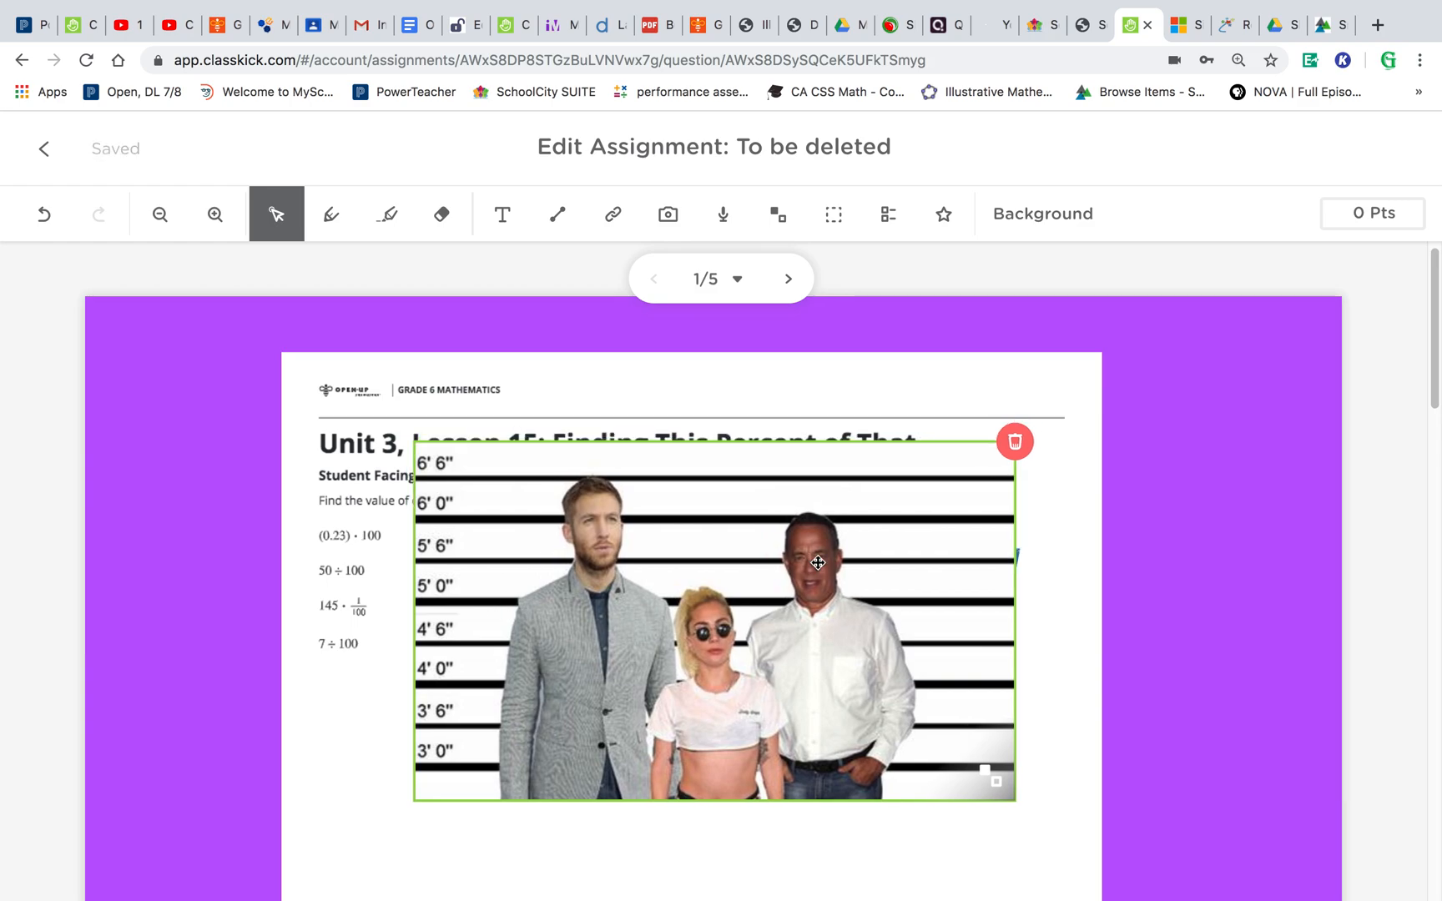
click(1016, 461)
click(1024, 445)
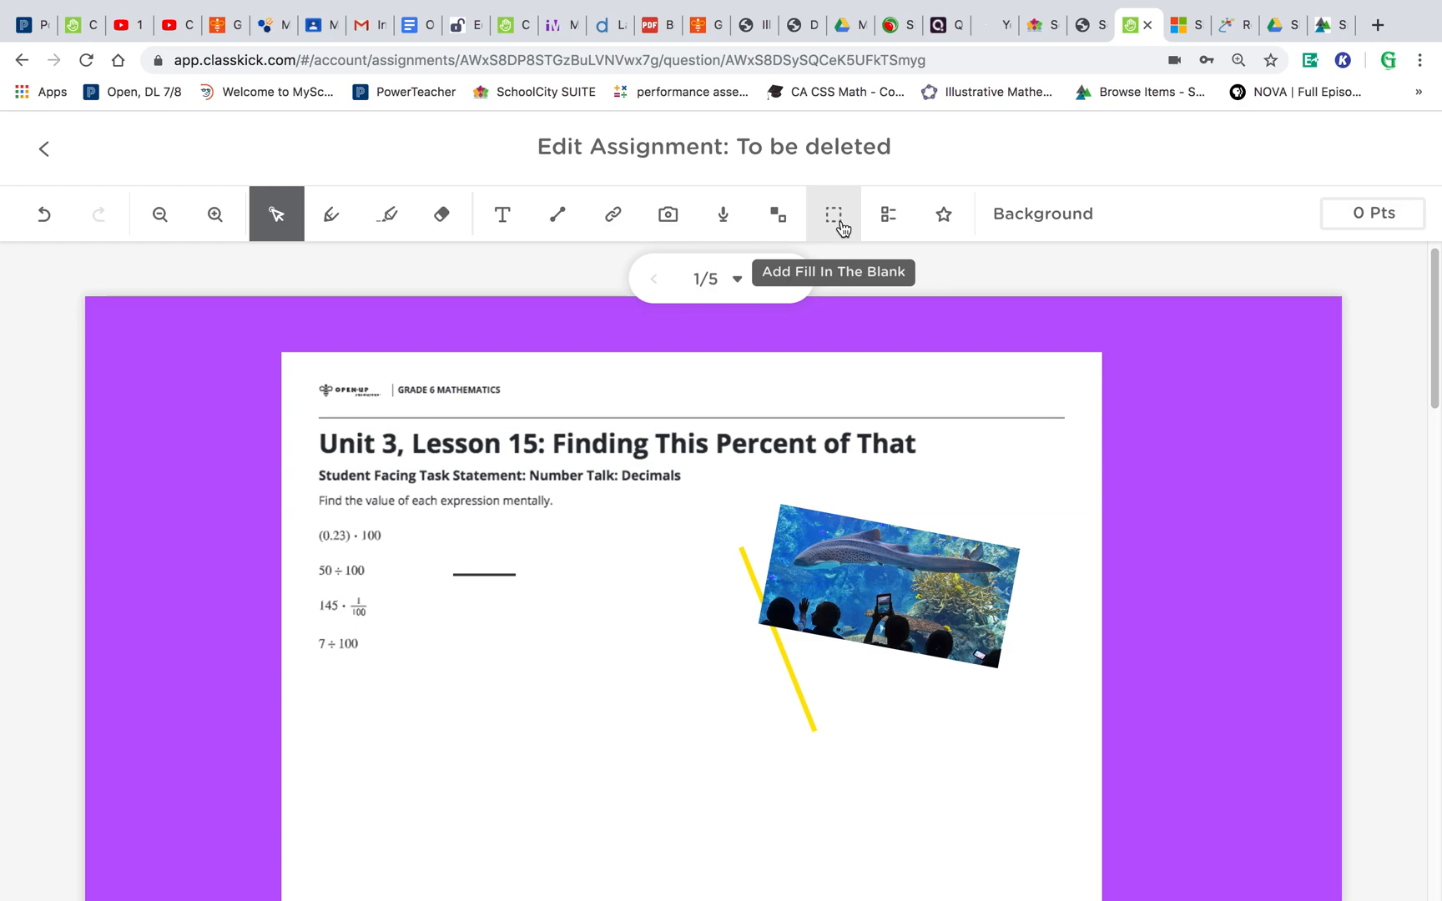
- Draw a fill-in-the-blank box below the aquarium image
click(621, 542)
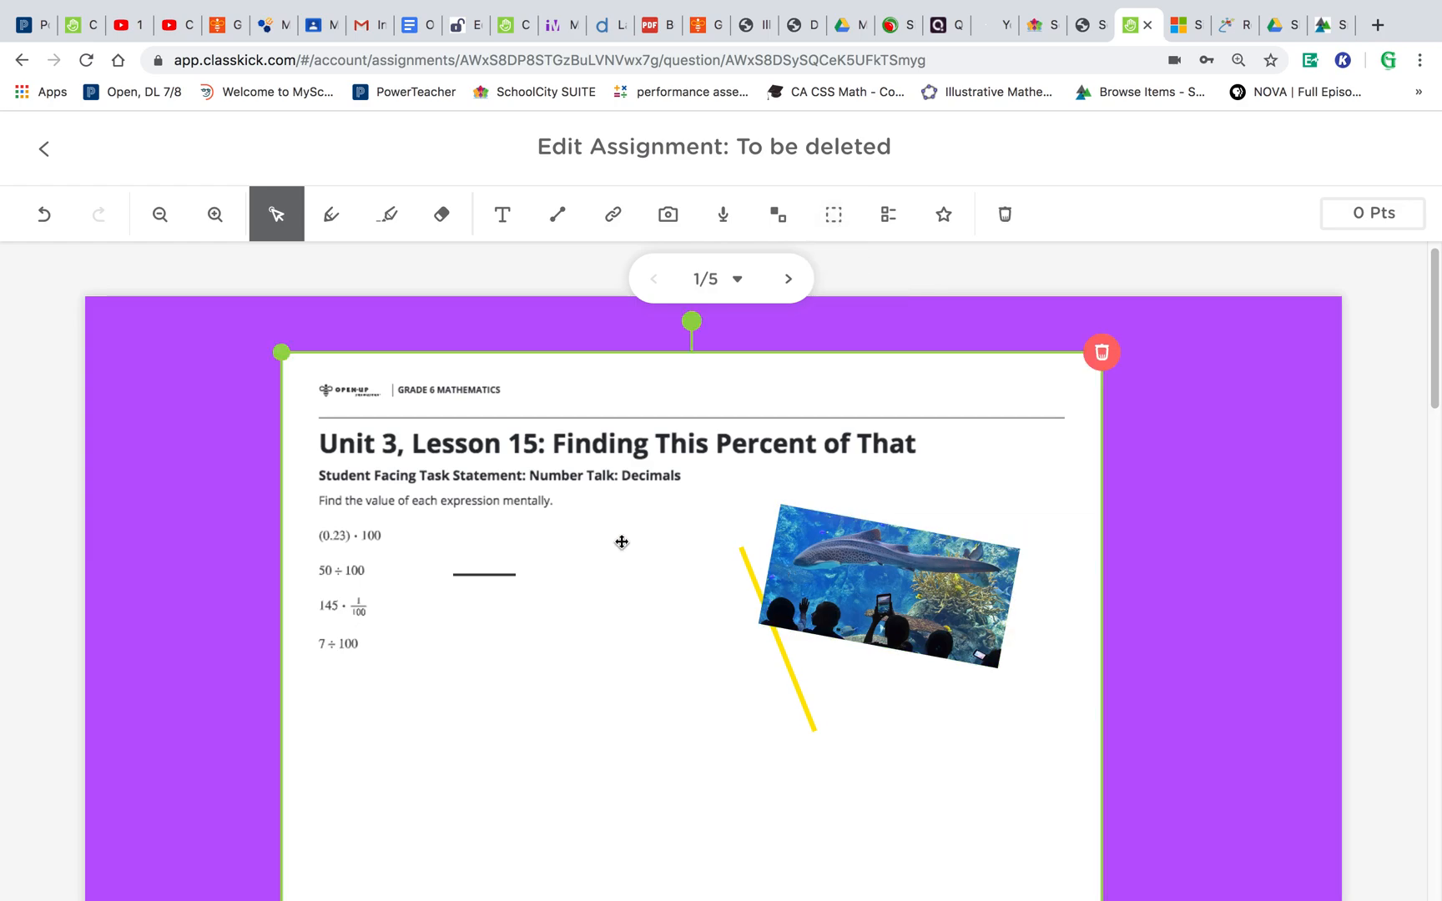
drag(282, 351, 235, 422)
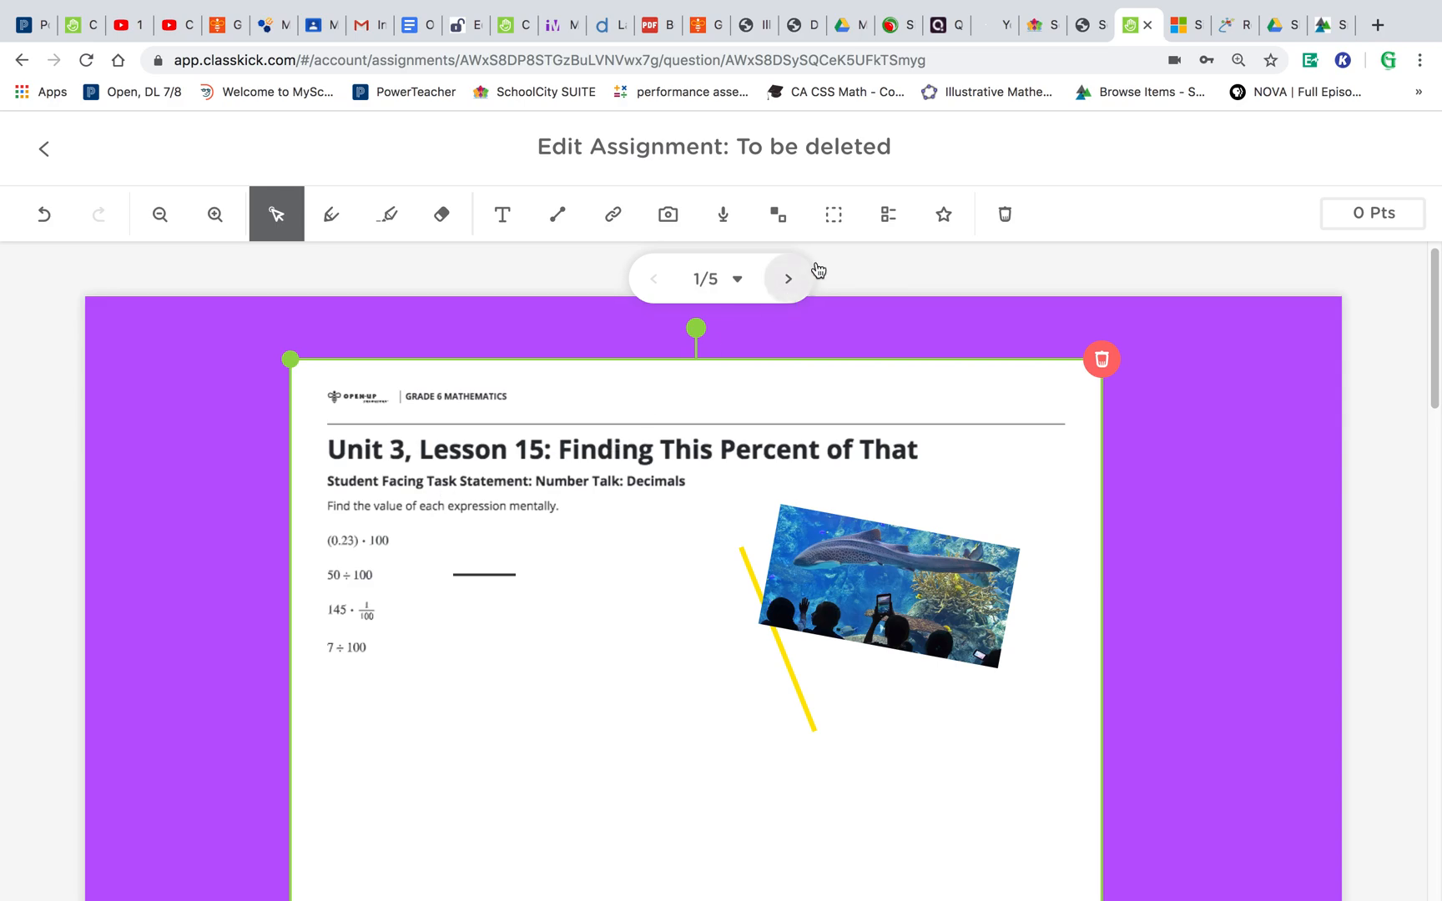
click(836, 215)
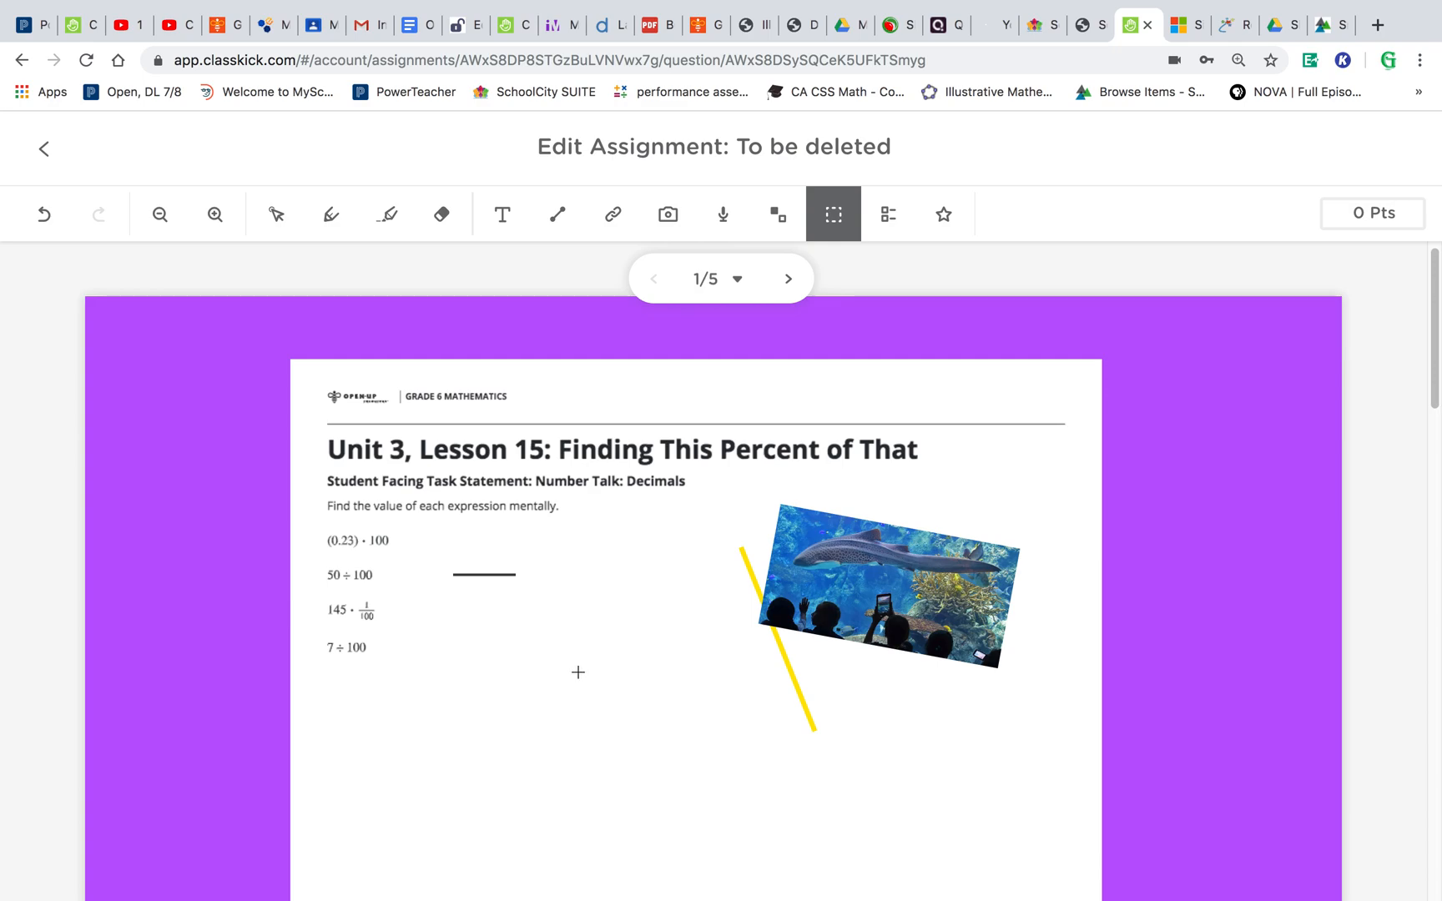
drag(815, 658, 964, 699)
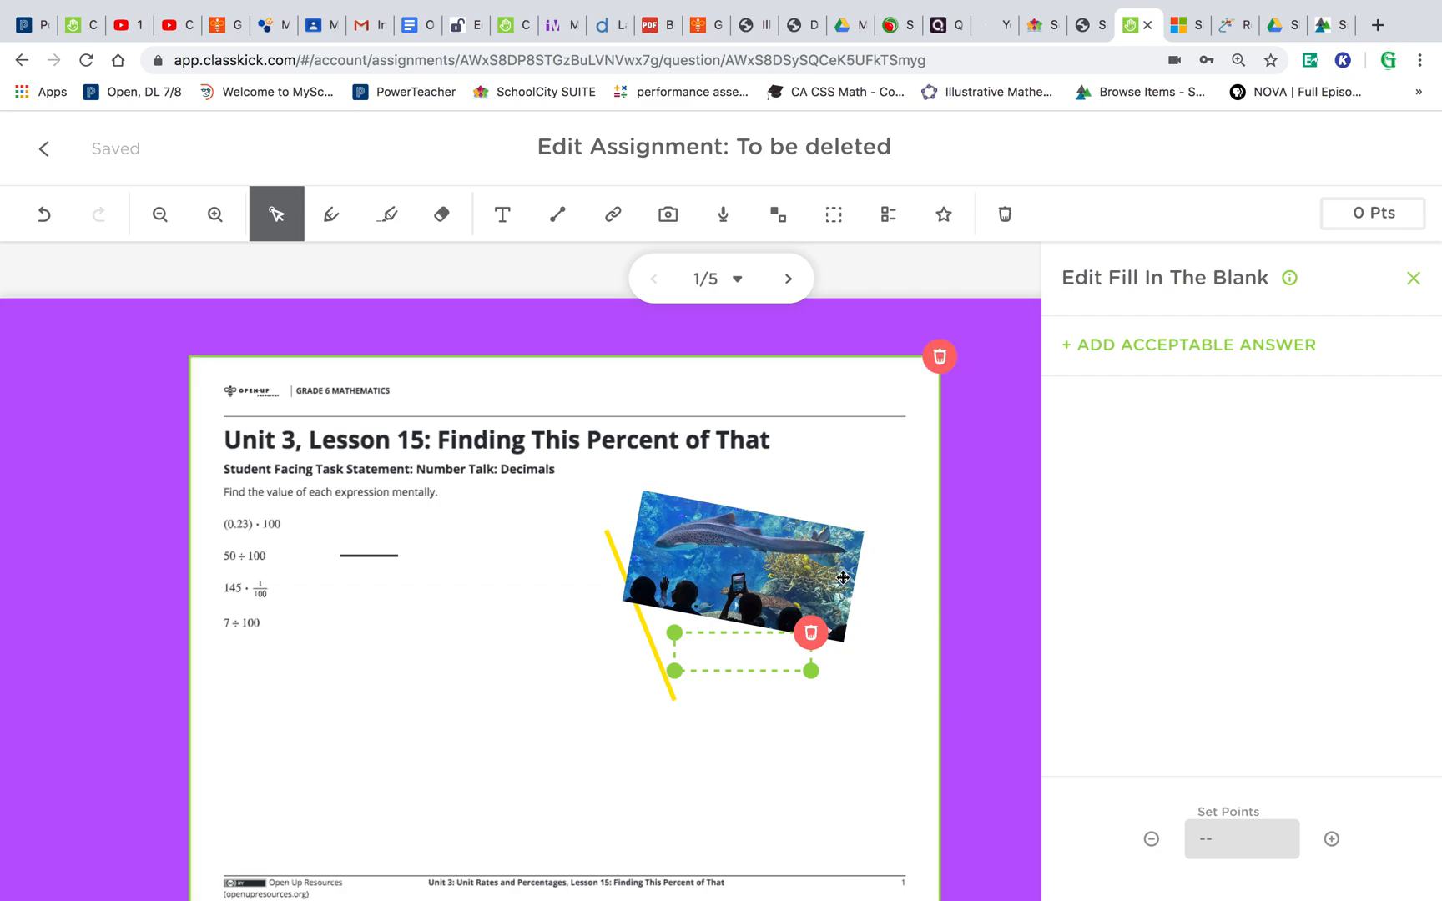
- Set the blank's acceptable answer to aquarium and its points to 3, then close the blank's settings
drag(768, 570, 756, 544)
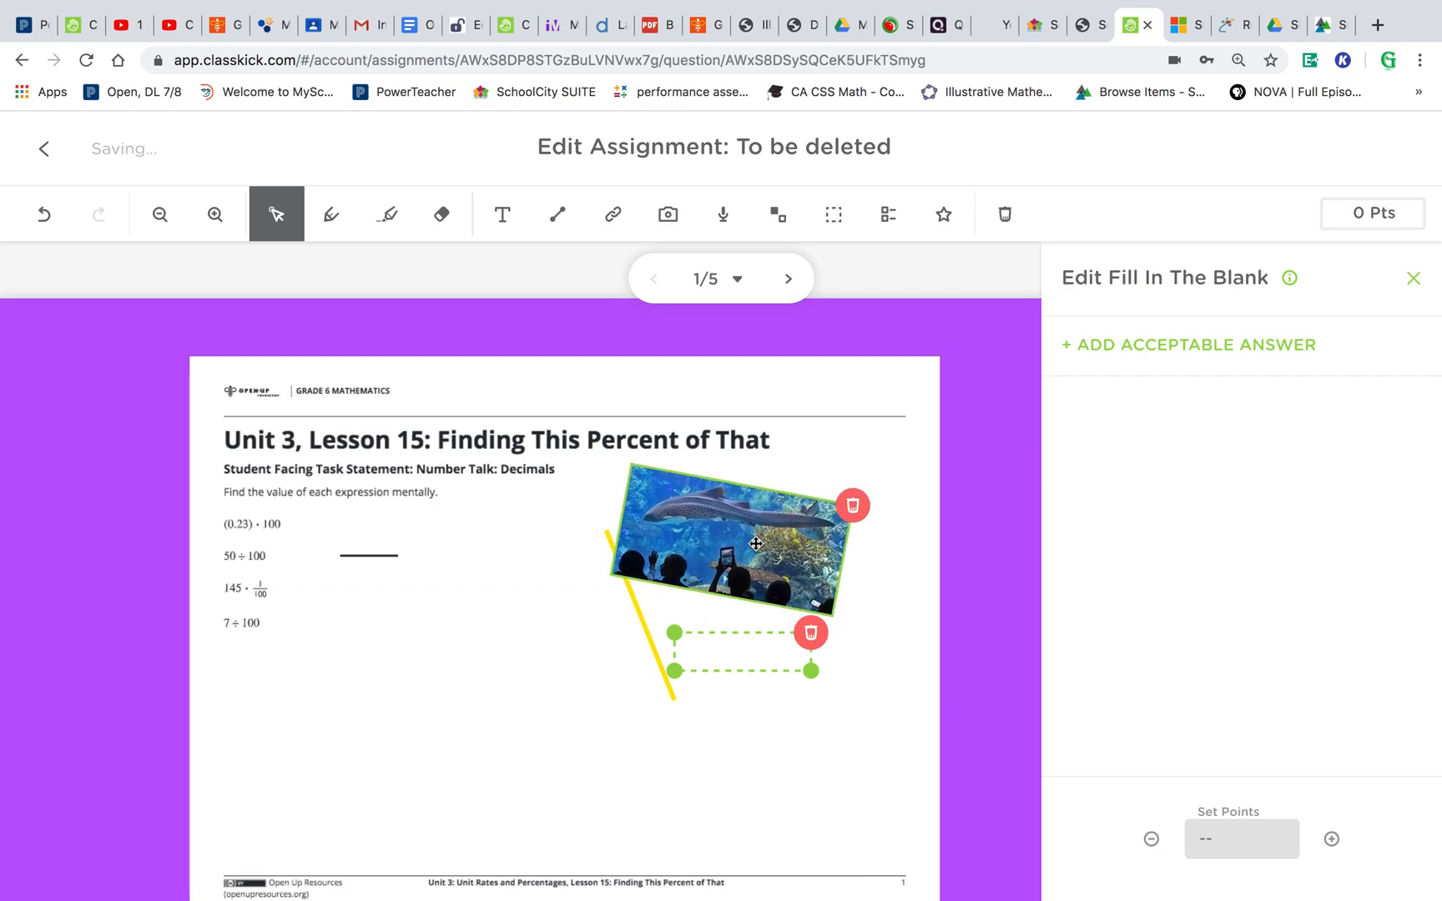
click(1177, 348)
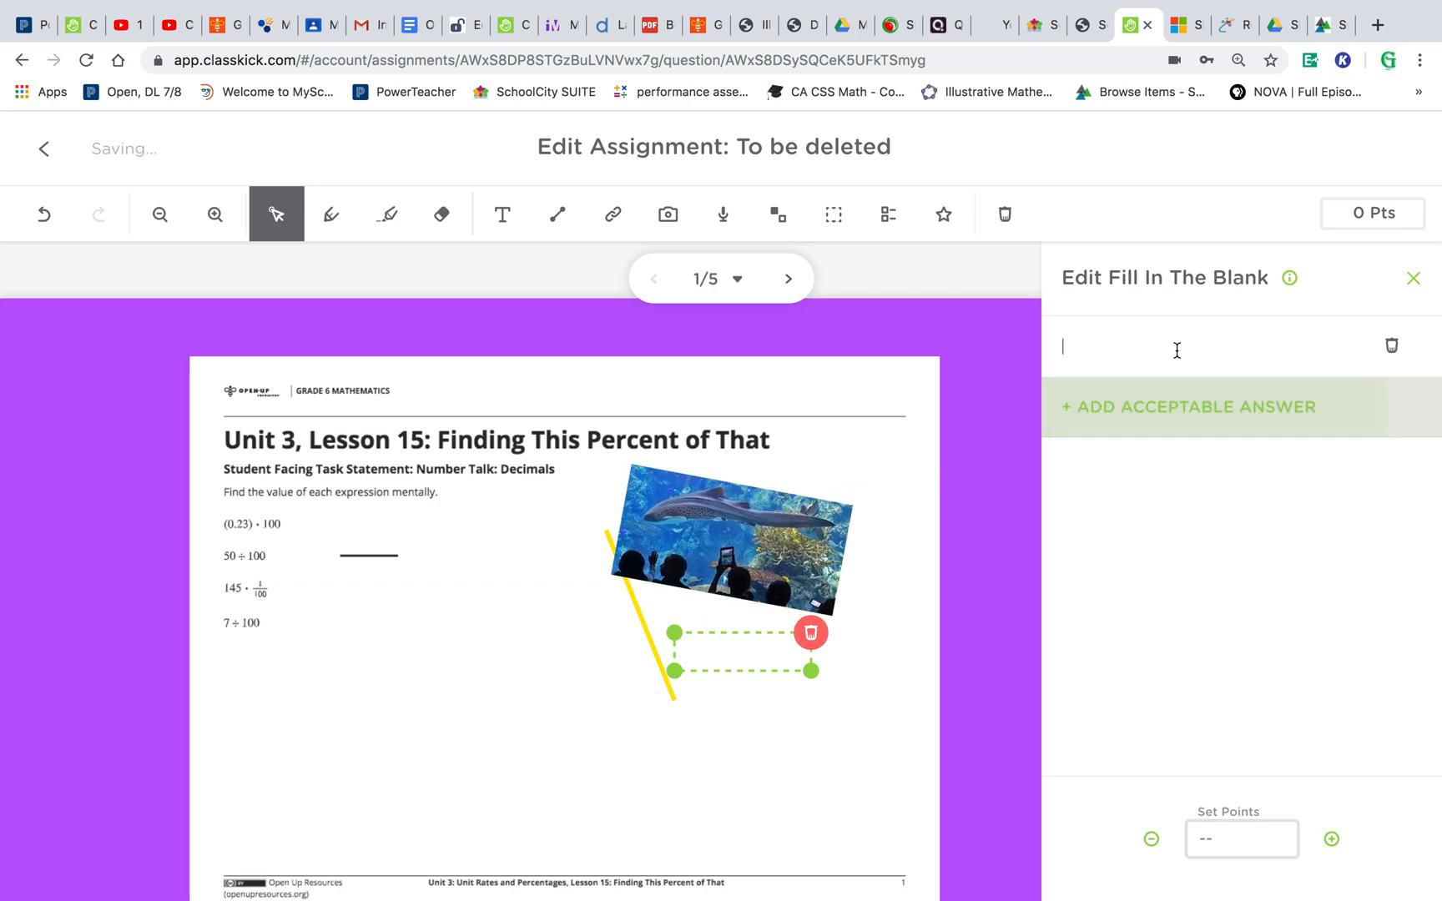
text(aquarium)
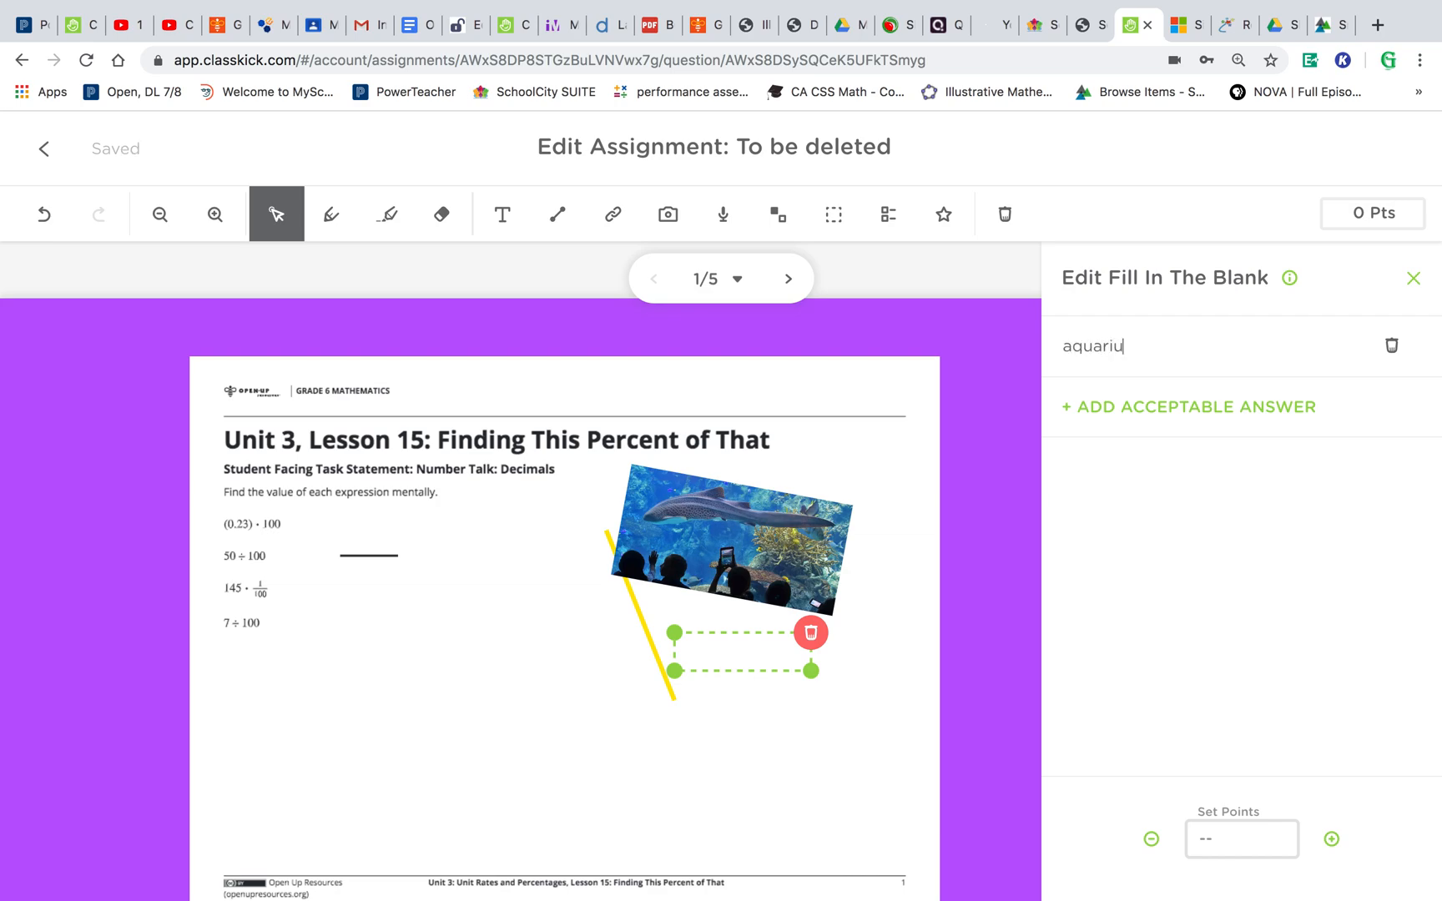
click(1261, 850)
text(3)
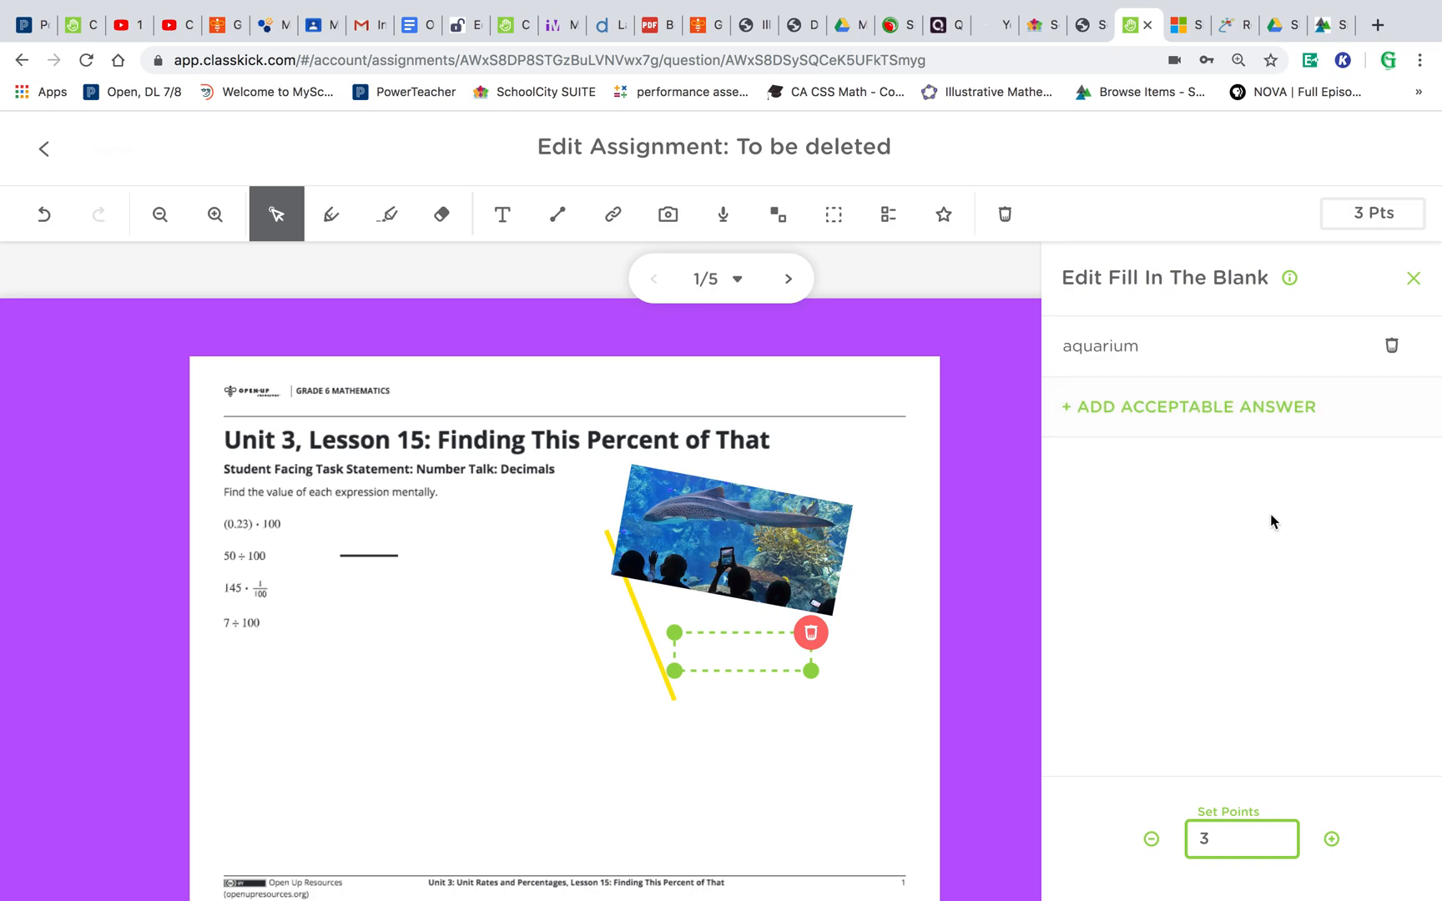
click(1414, 284)
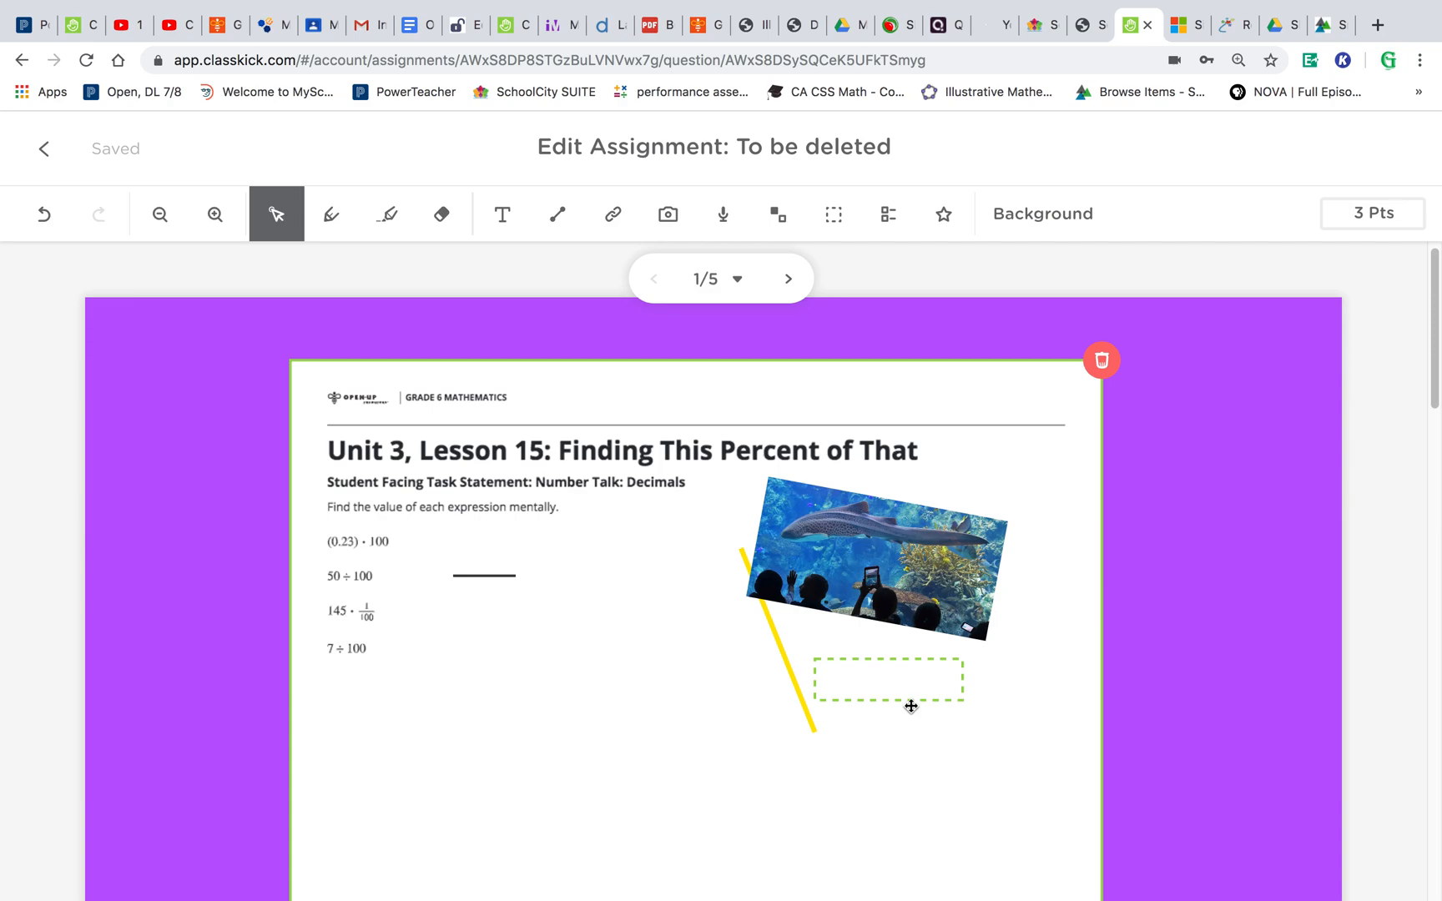
- Move the blank box lower left and add a text box reading 'what is your name?' just left of it
drag(904, 687, 718, 729)
click(503, 215)
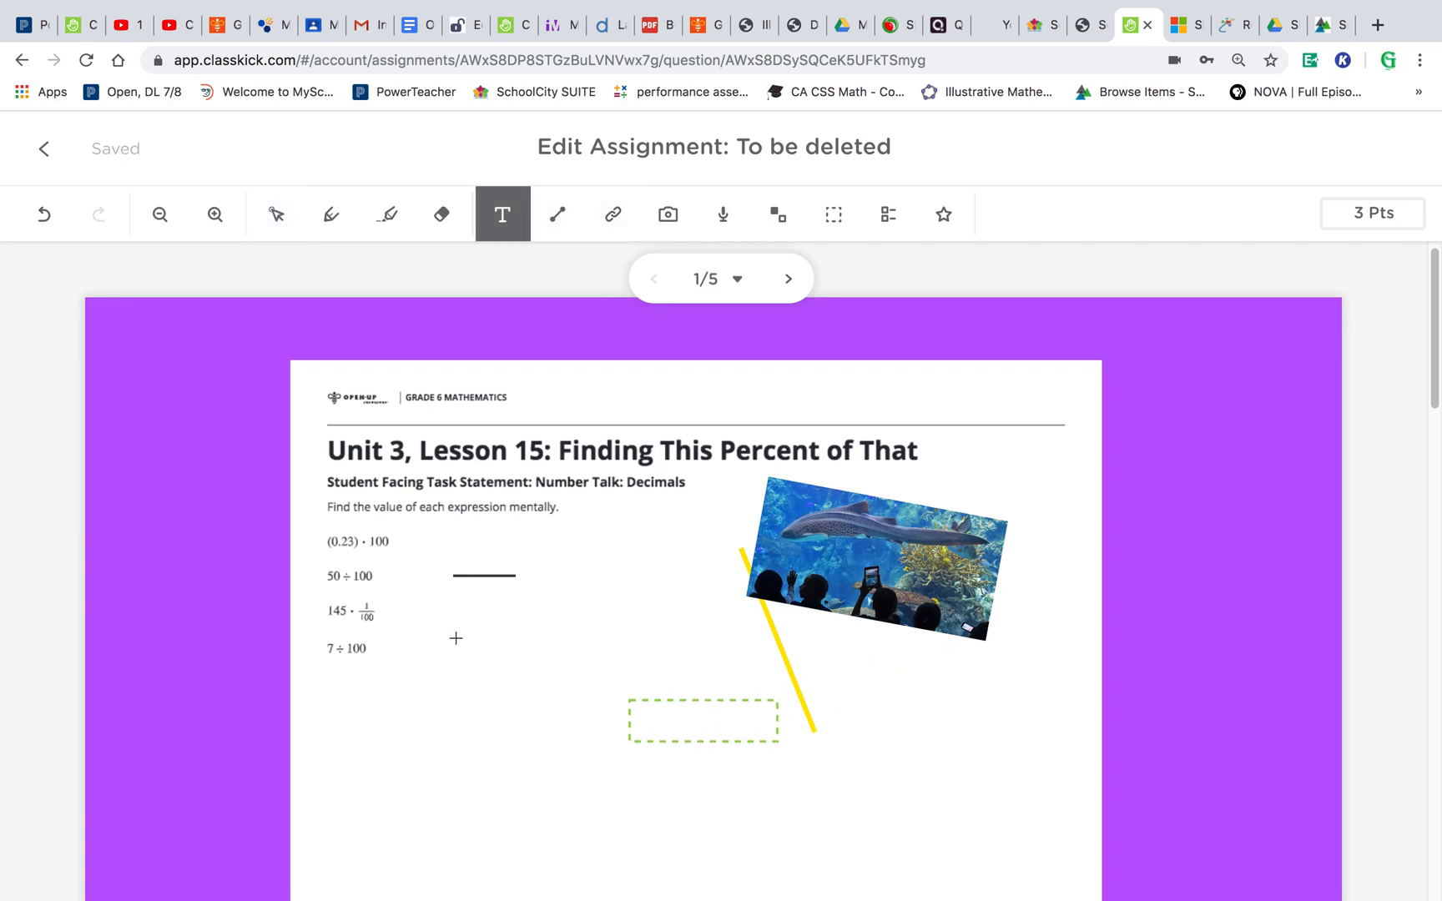
drag(417, 667, 531, 717)
text(what is your name>)
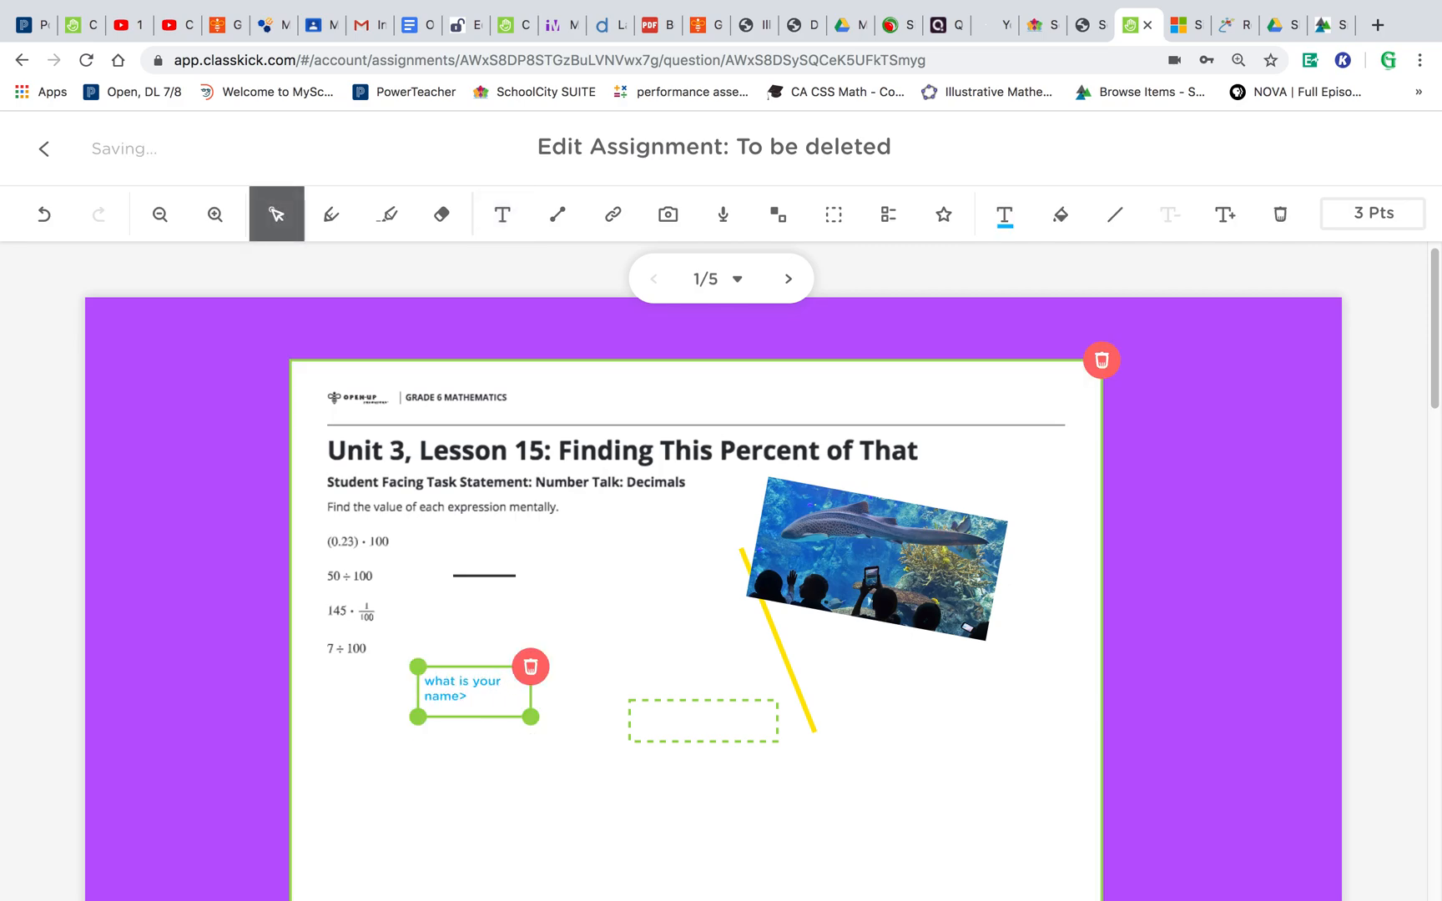
key(BackSpace)
text(?)
drag(490, 662, 563, 691)
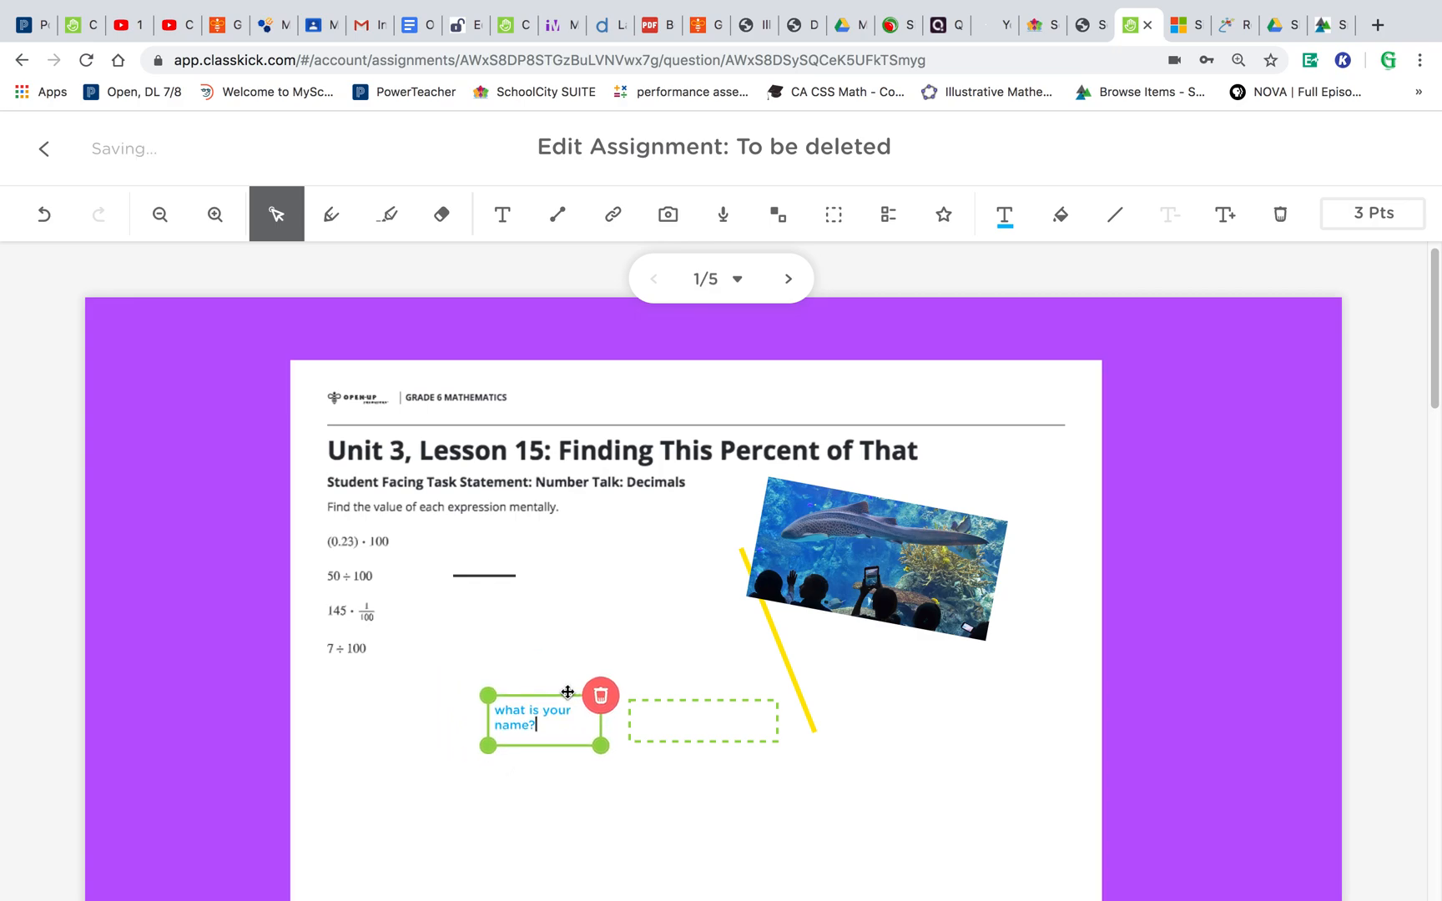
click(677, 758)
- Shorten the blank box from its left end and close its settings
mouse_move(684, 737)
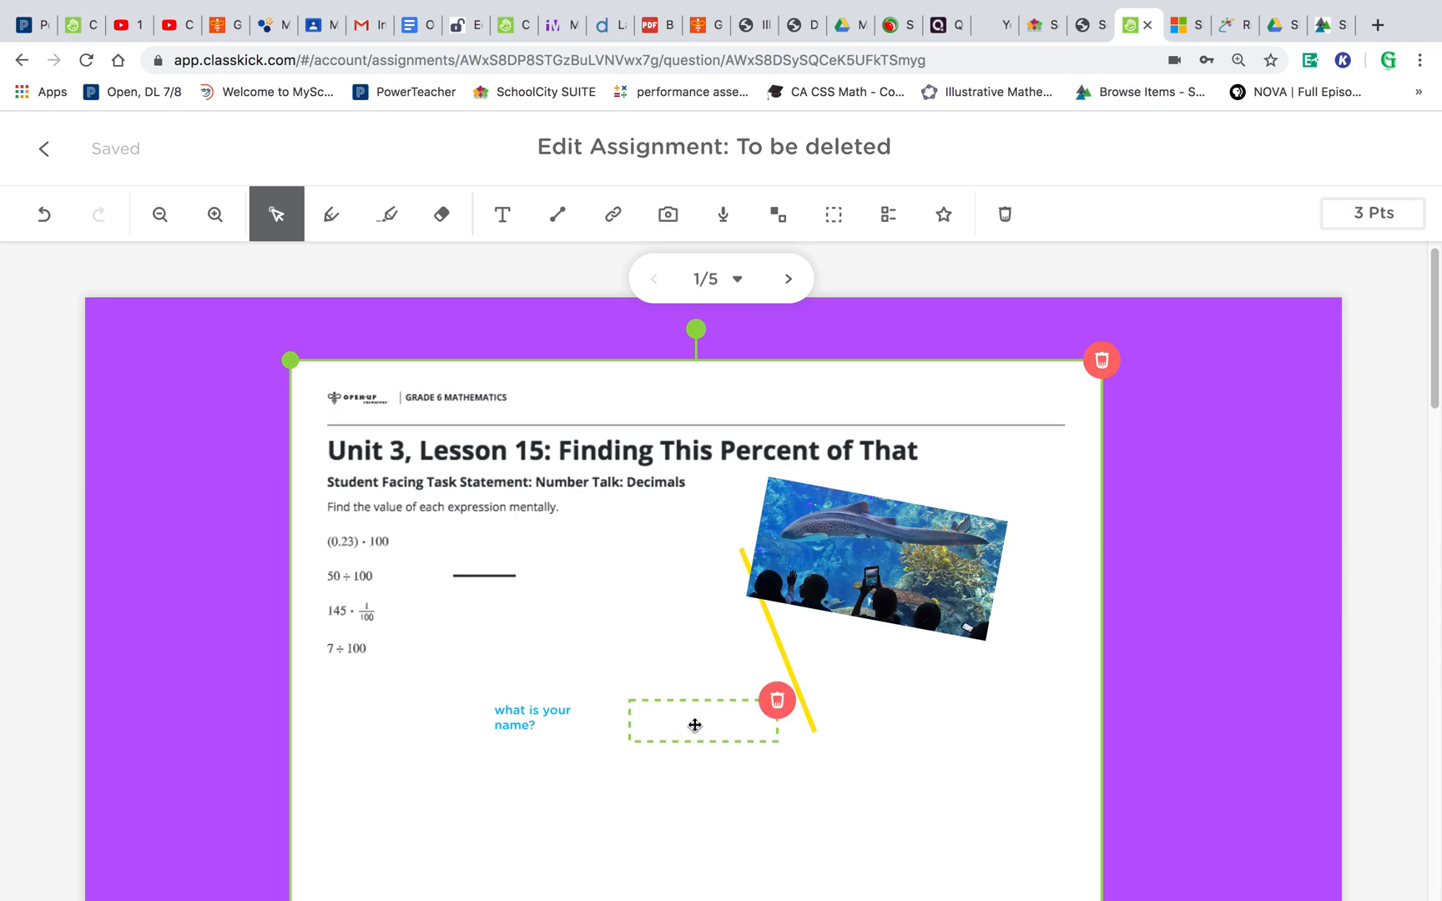
click(660, 729)
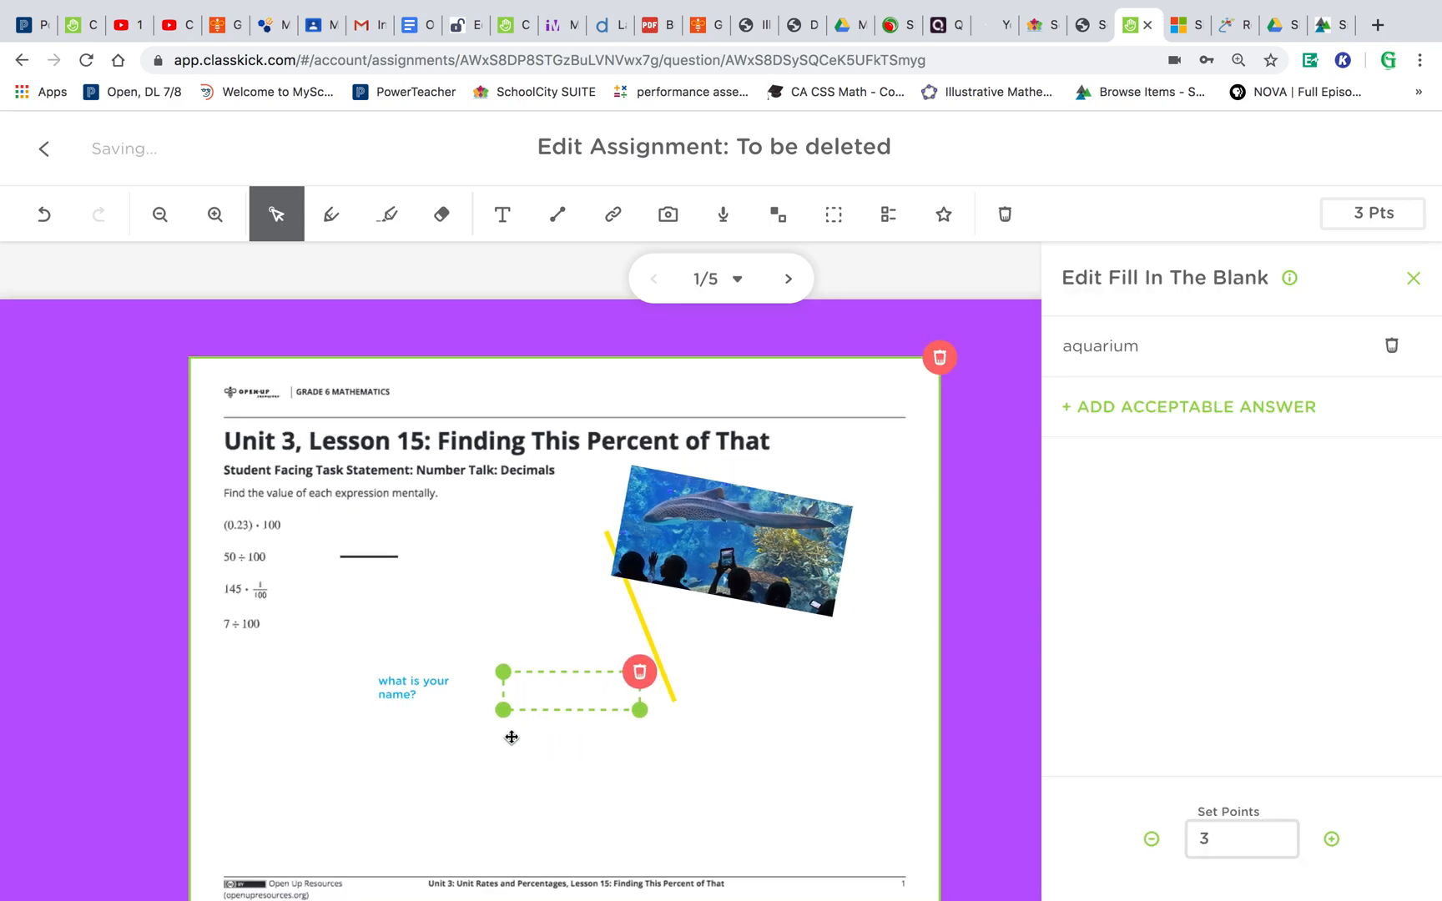
mouse_move(505, 711)
mouse_down()
mouse_move(564, 714)
mouse_move(537, 714)
mouse_move(522, 770)
mouse_move(523, 703)
mouse_up()
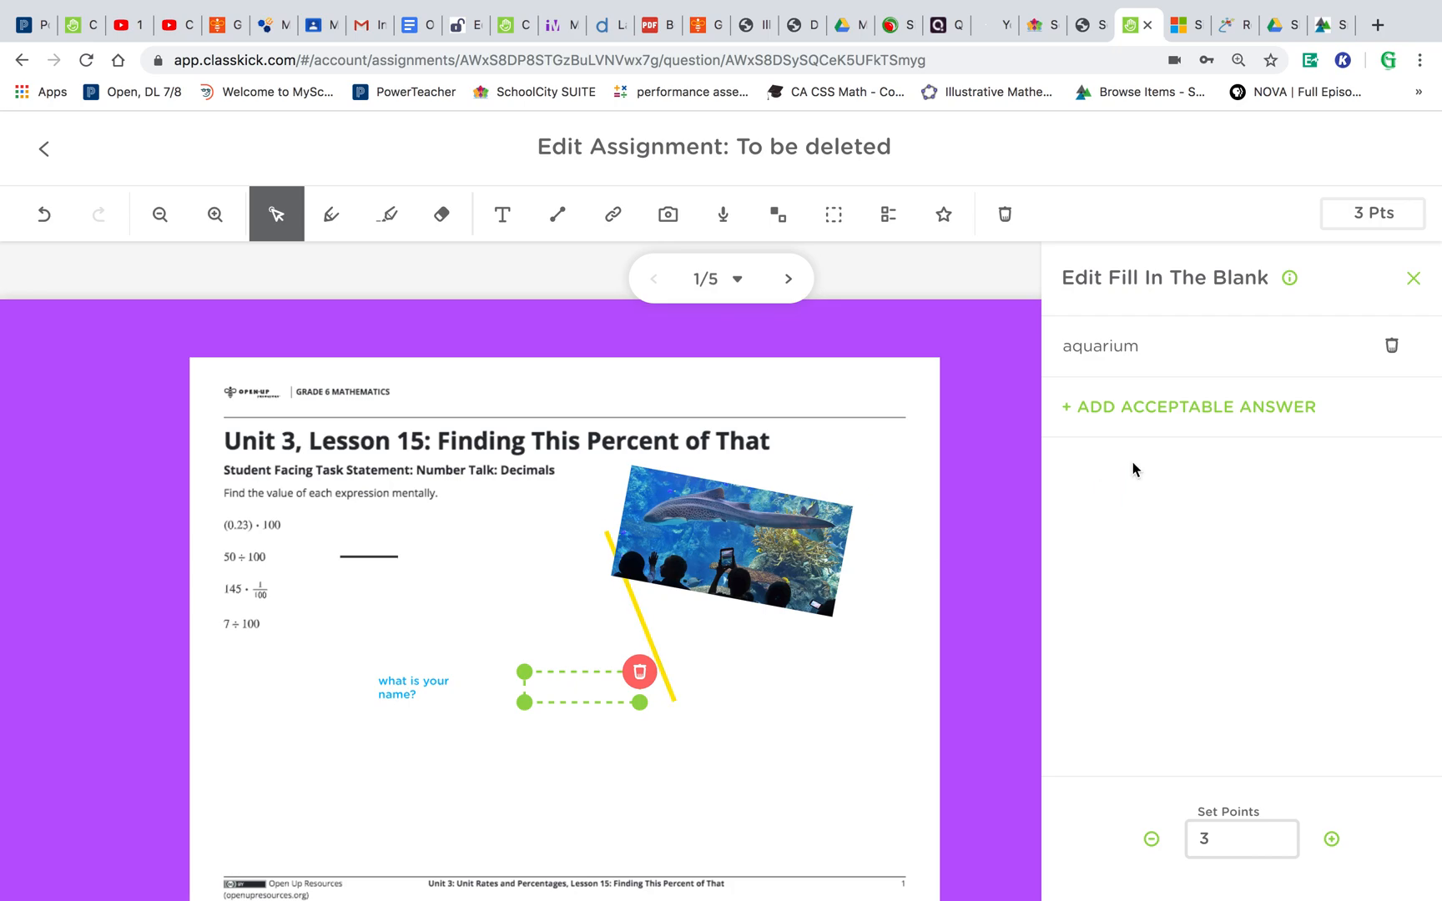
click(1413, 278)
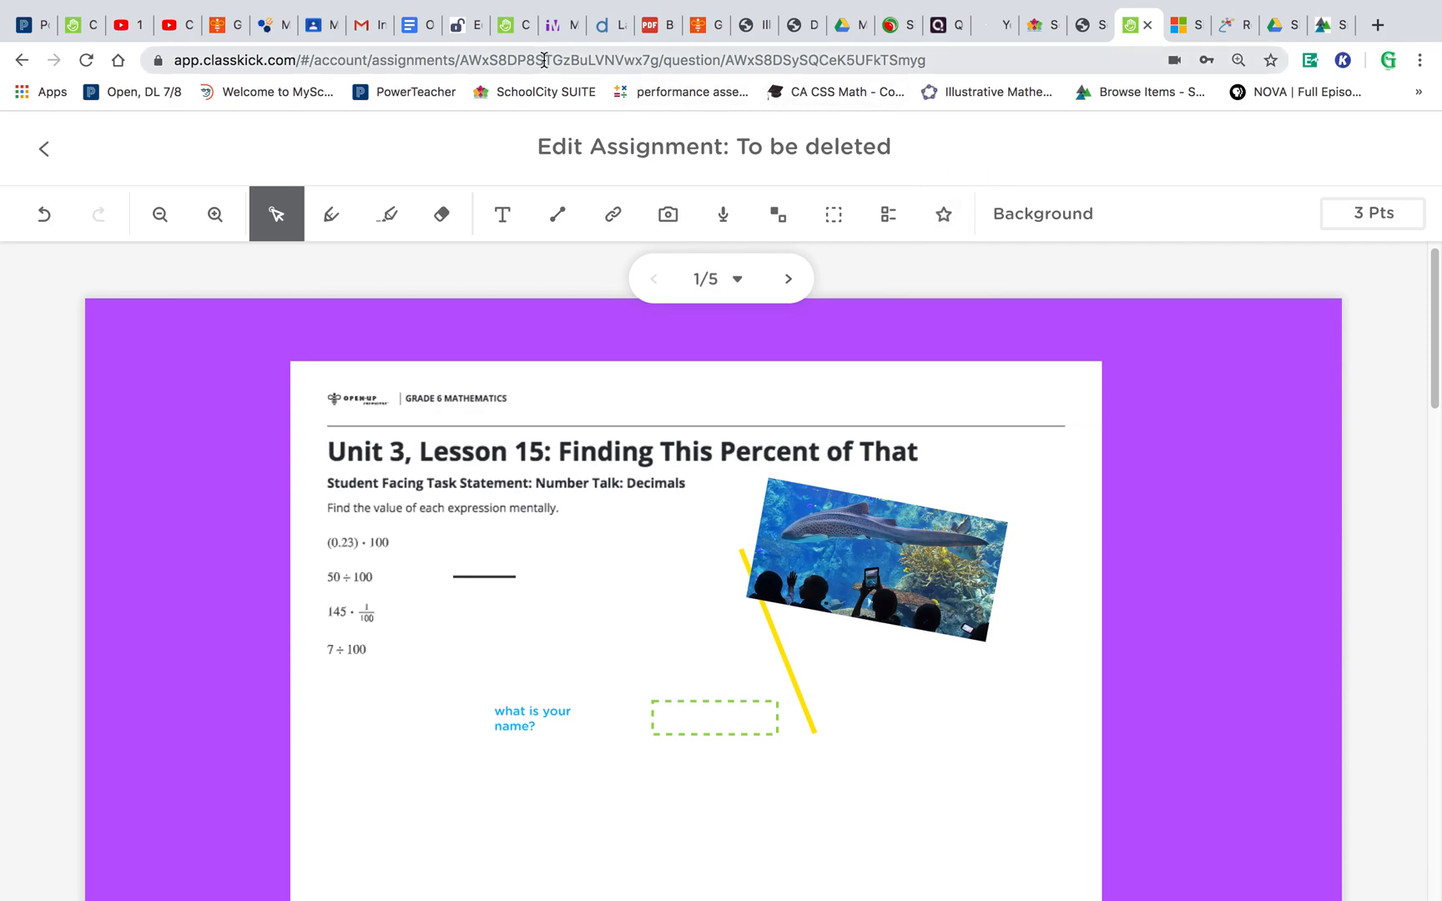
- Switch to the other Classkick tab and open the Illustrative Math 6-3-15 Lesson assignment
click(506, 32)
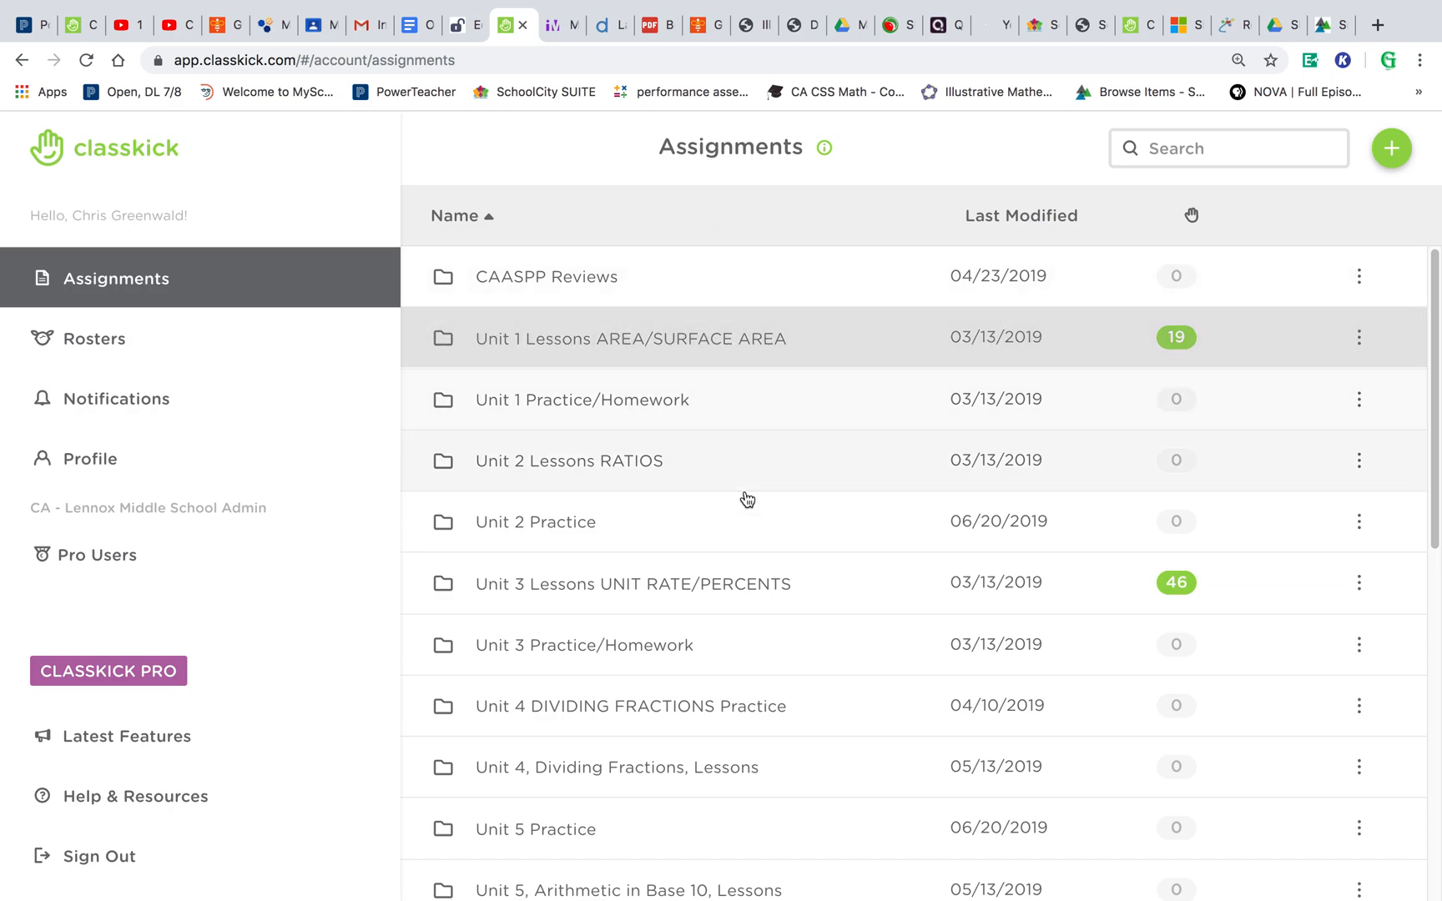
click(761, 589)
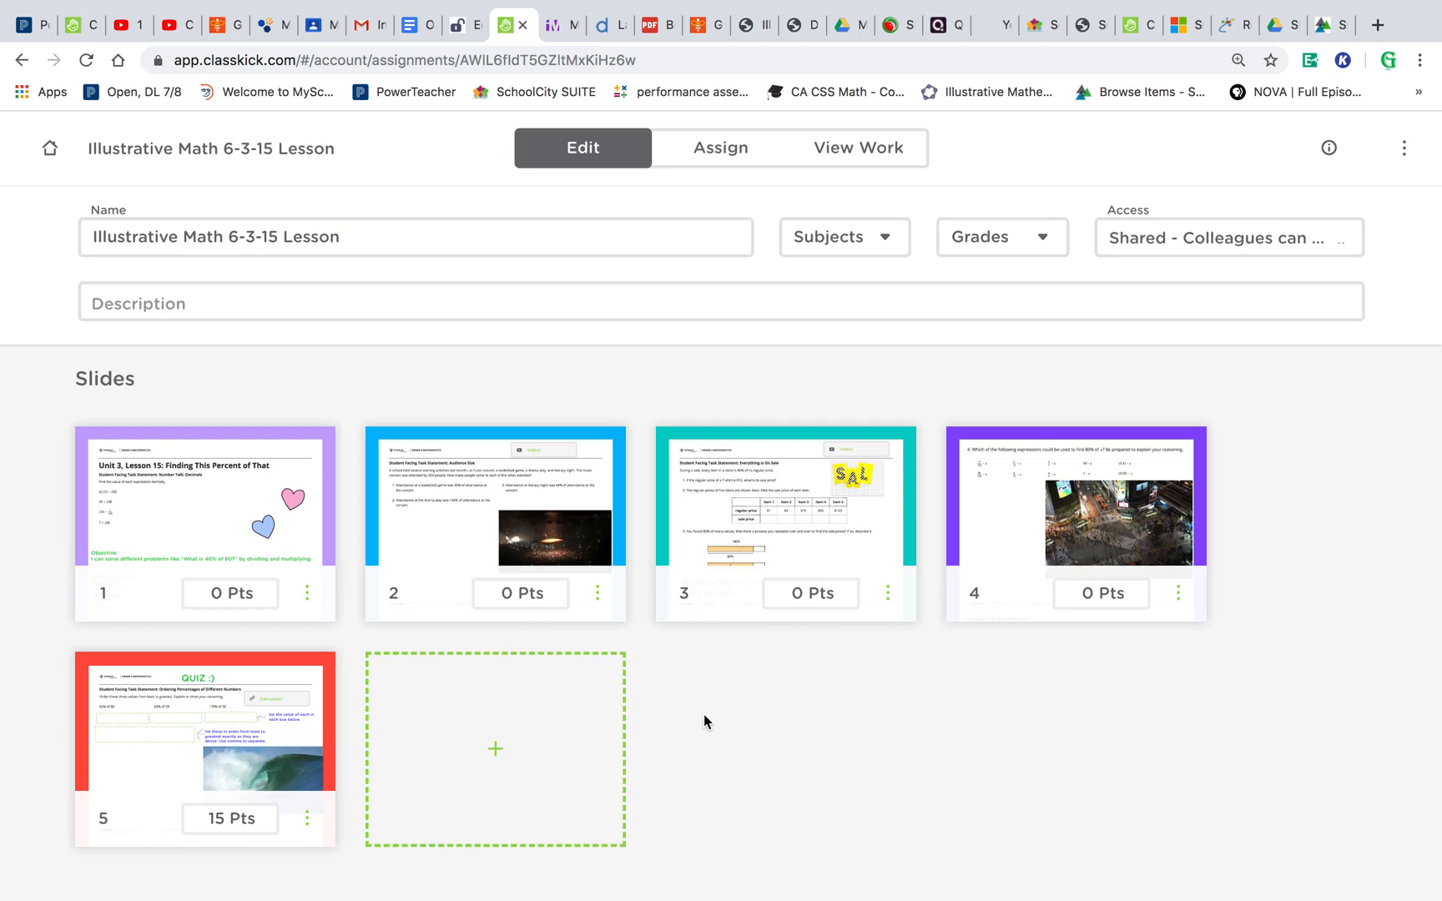
- Open the first slide of the Illustrative Math 6-3-15 Lesson in the editor and scroll through it to review
click(206, 508)
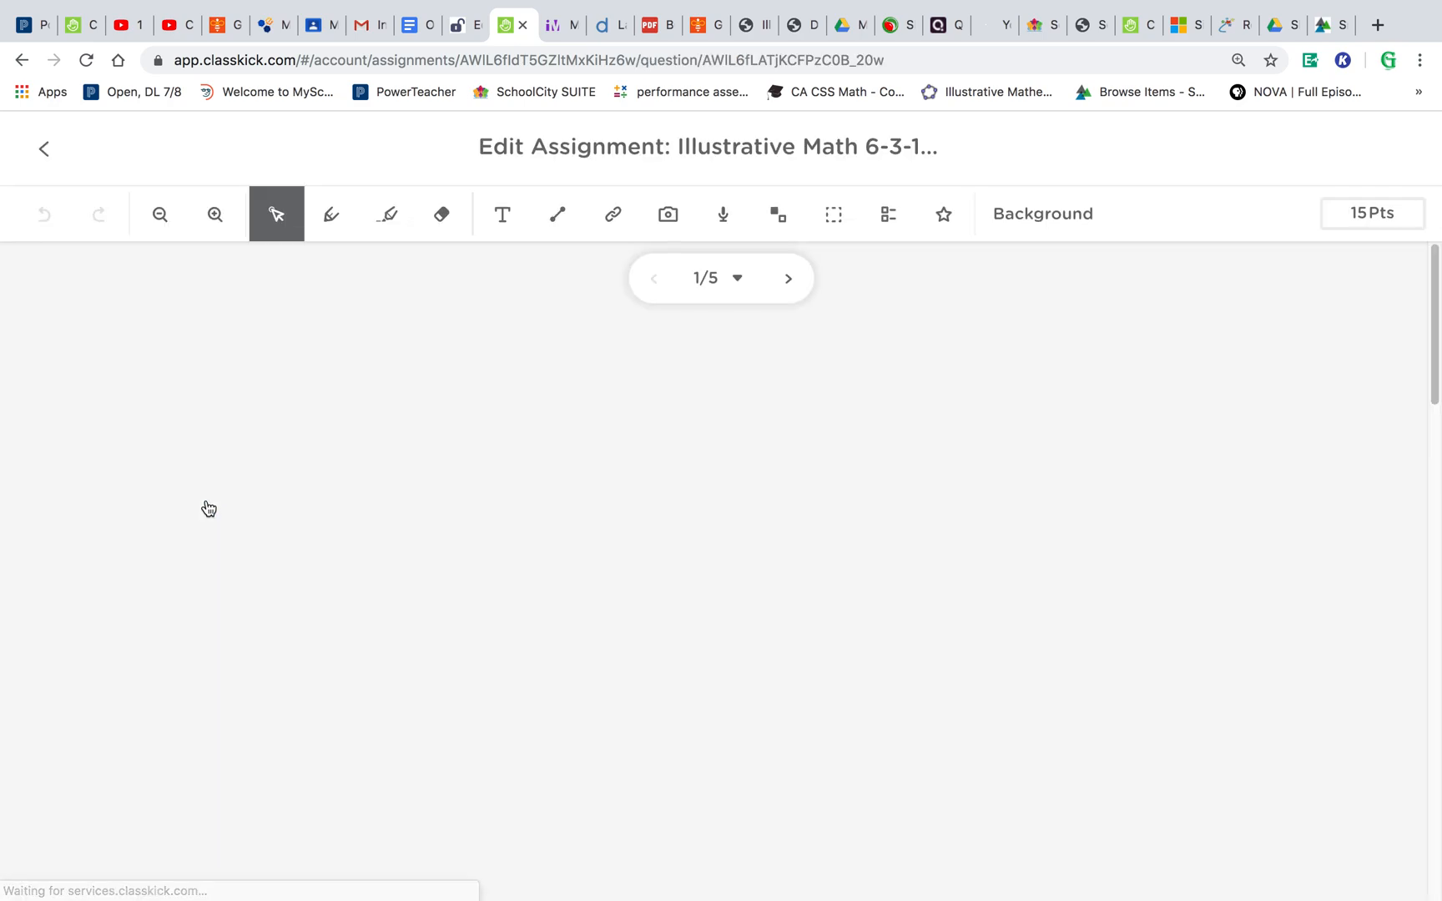
scroll(951, 515, down, 3)
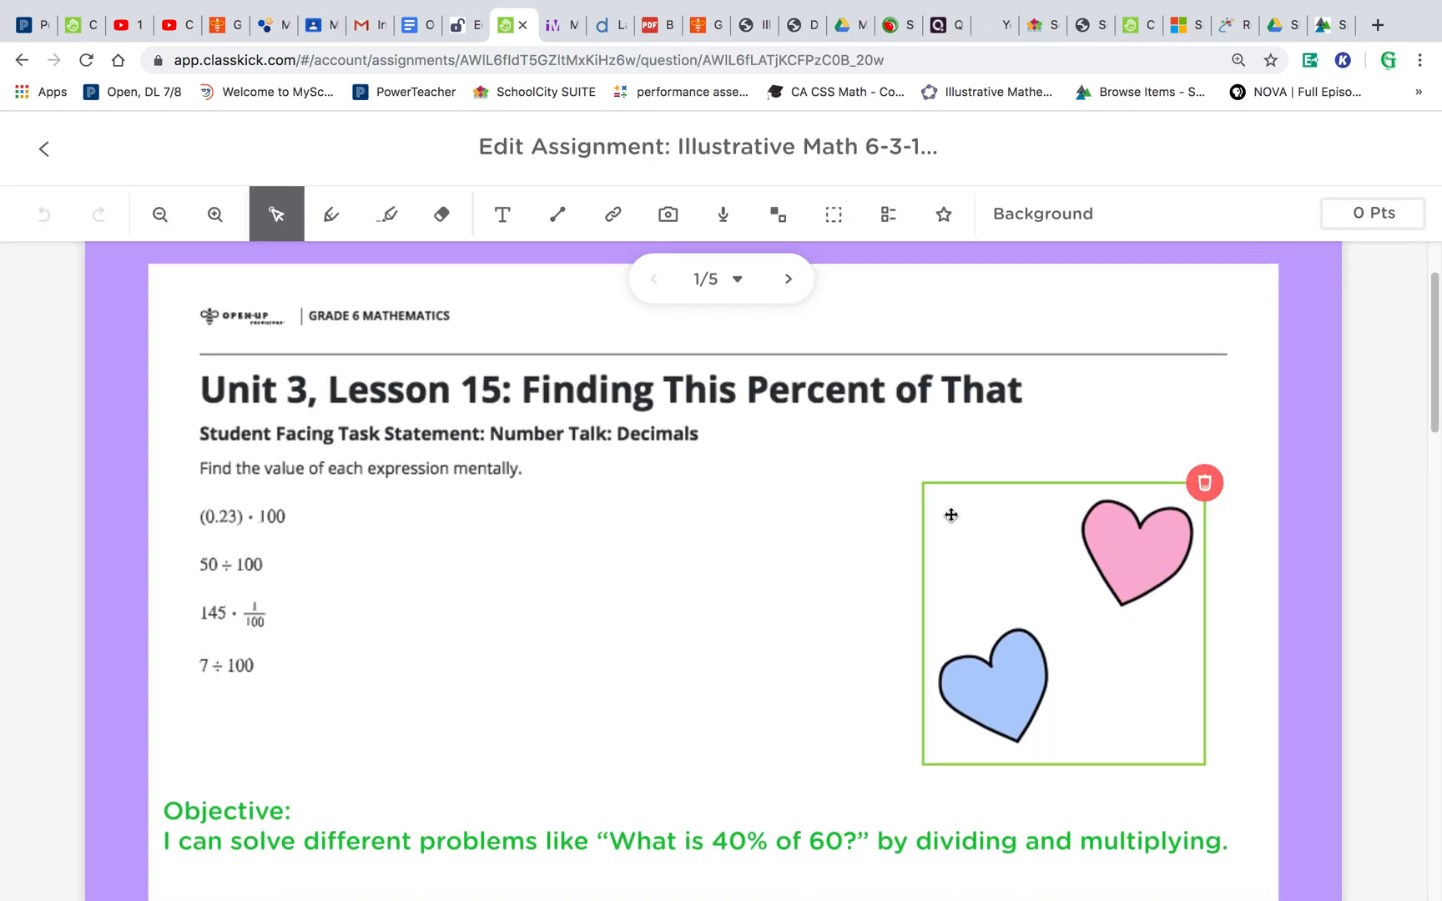
scroll(785, 514, down, 3)
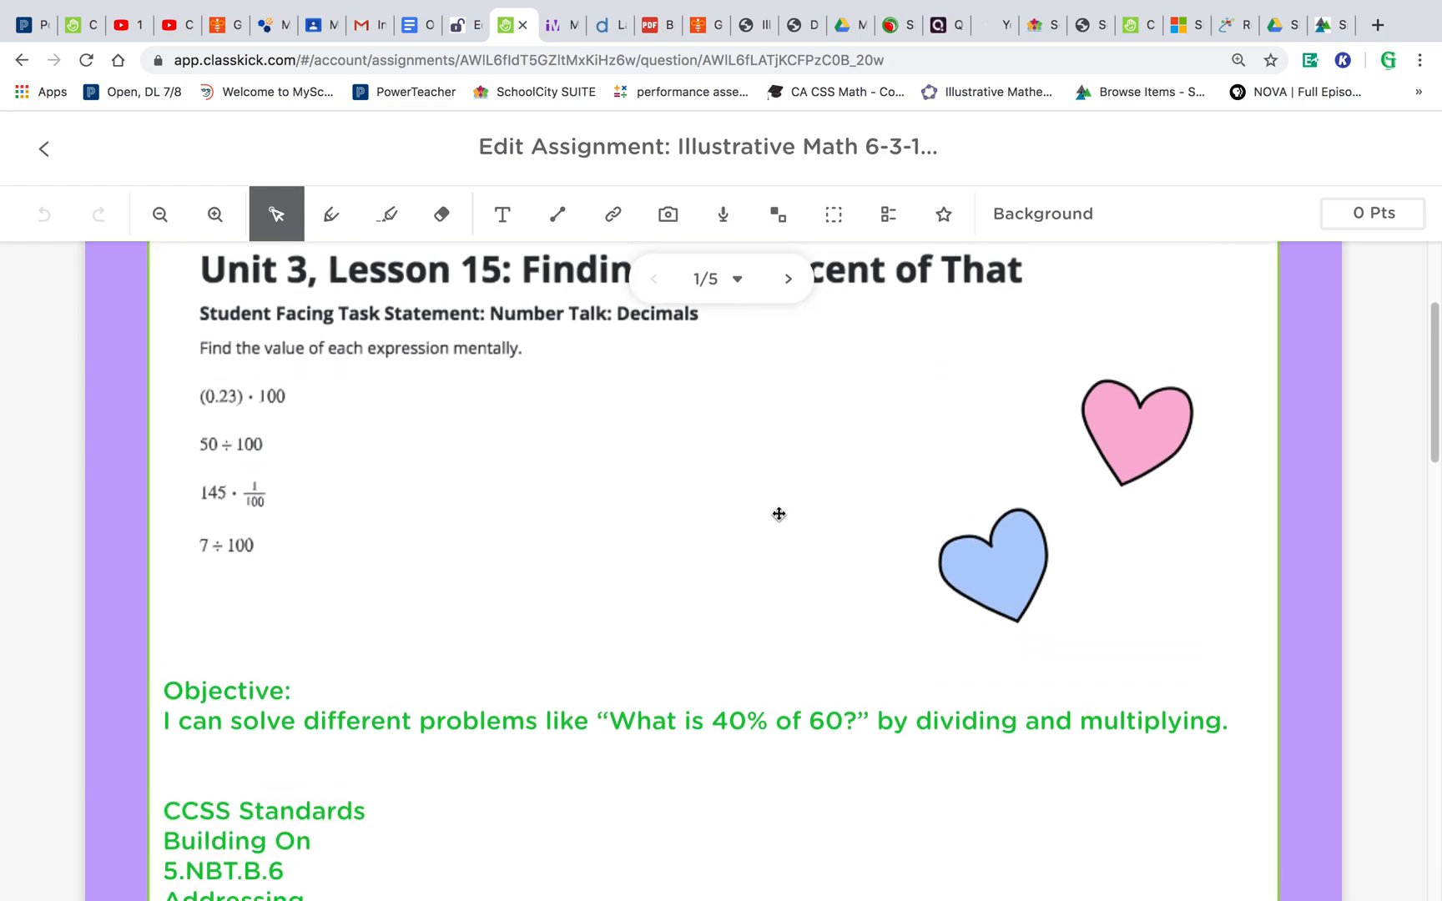
scroll(778, 514, down, 3)
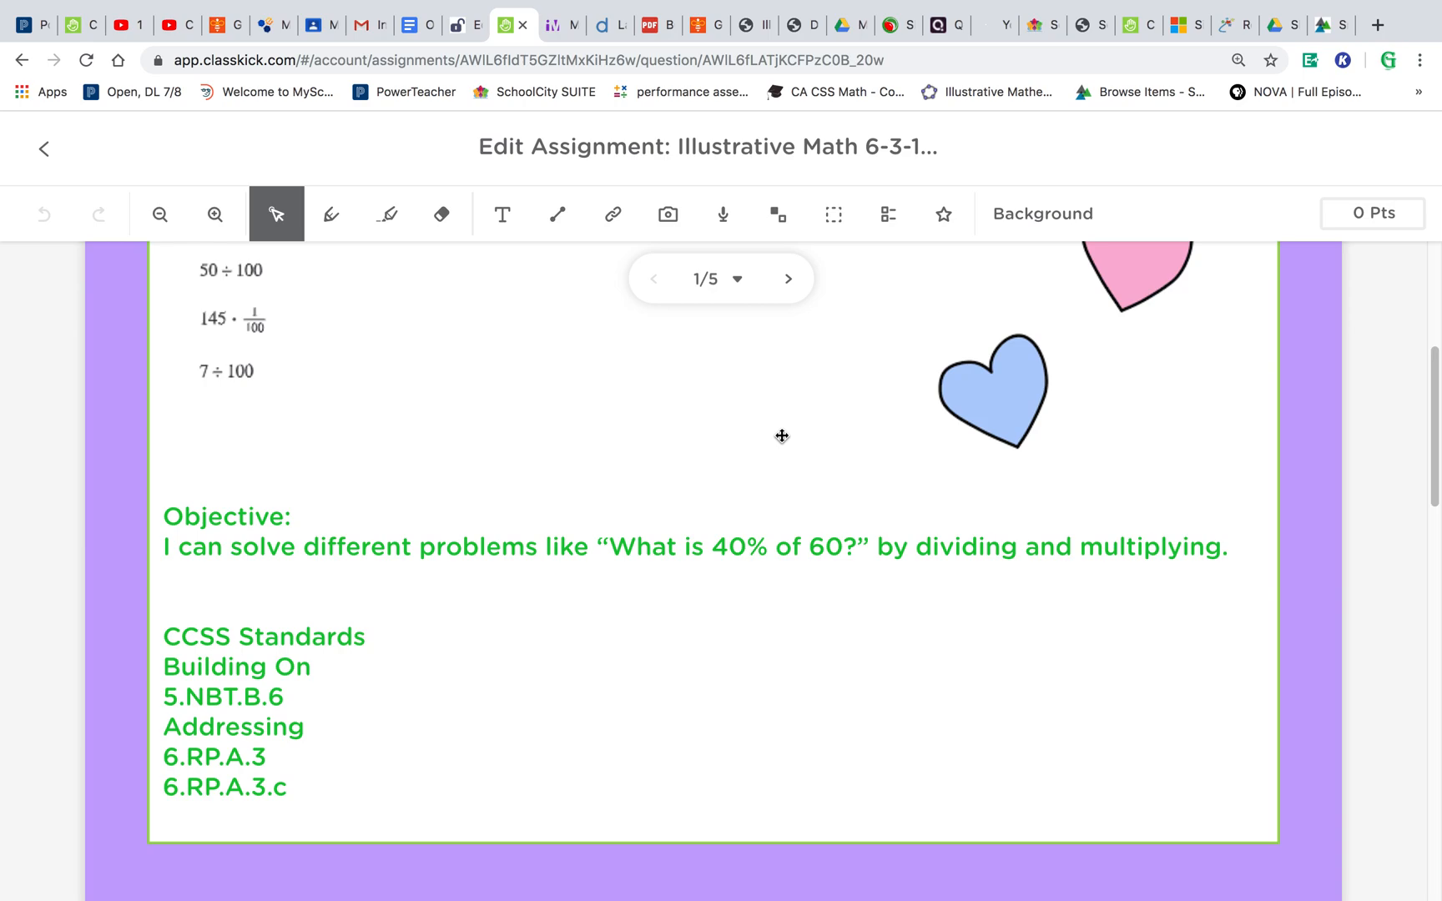
- Page forward through slides 2 and 3, scrolling each to review the annotations
click(788, 280)
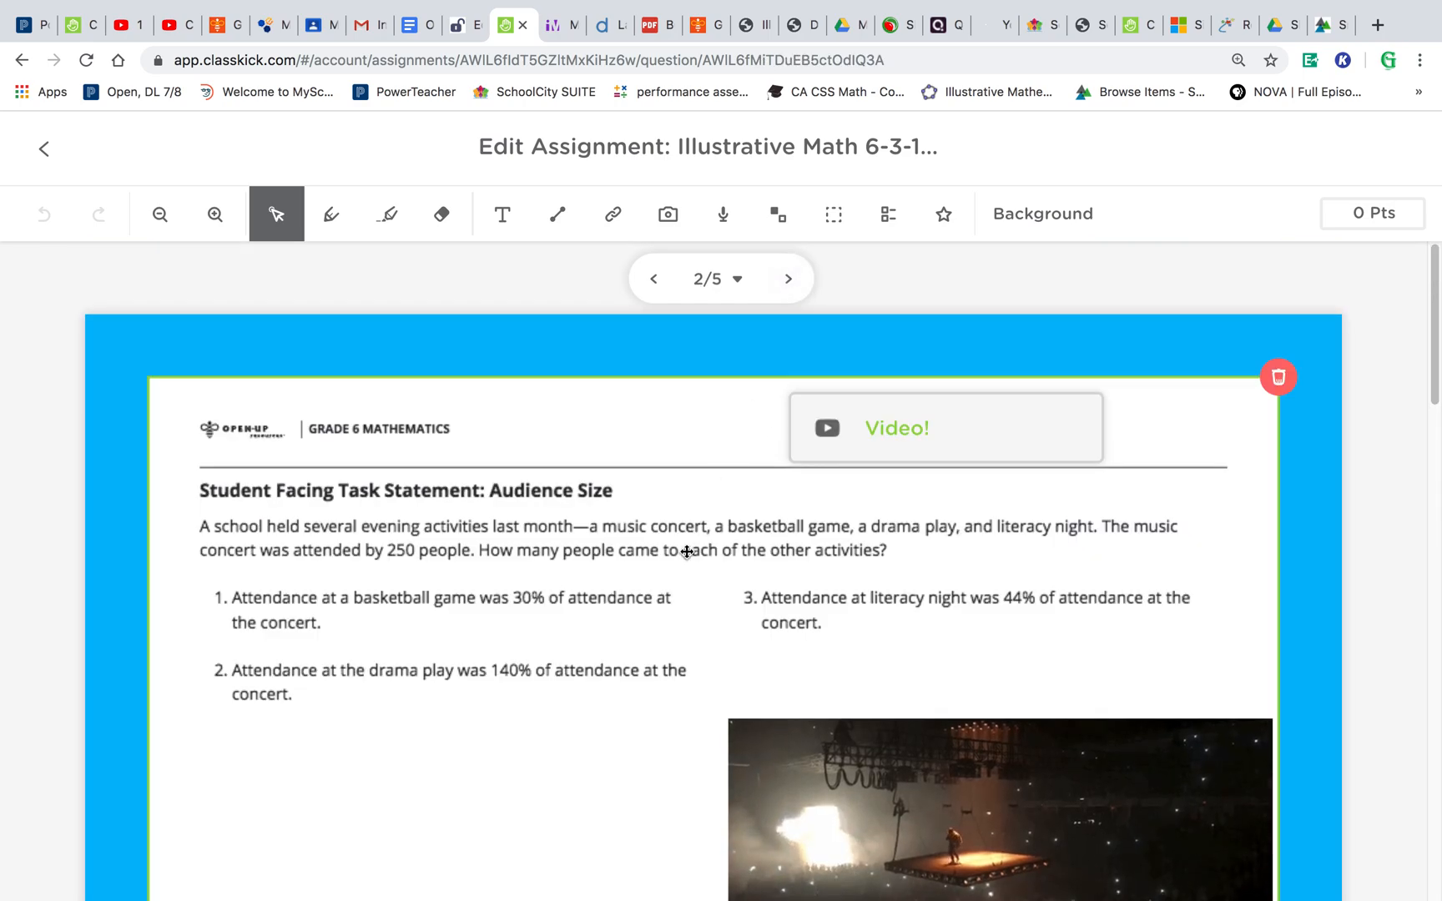
scroll(686, 552, down, 3)
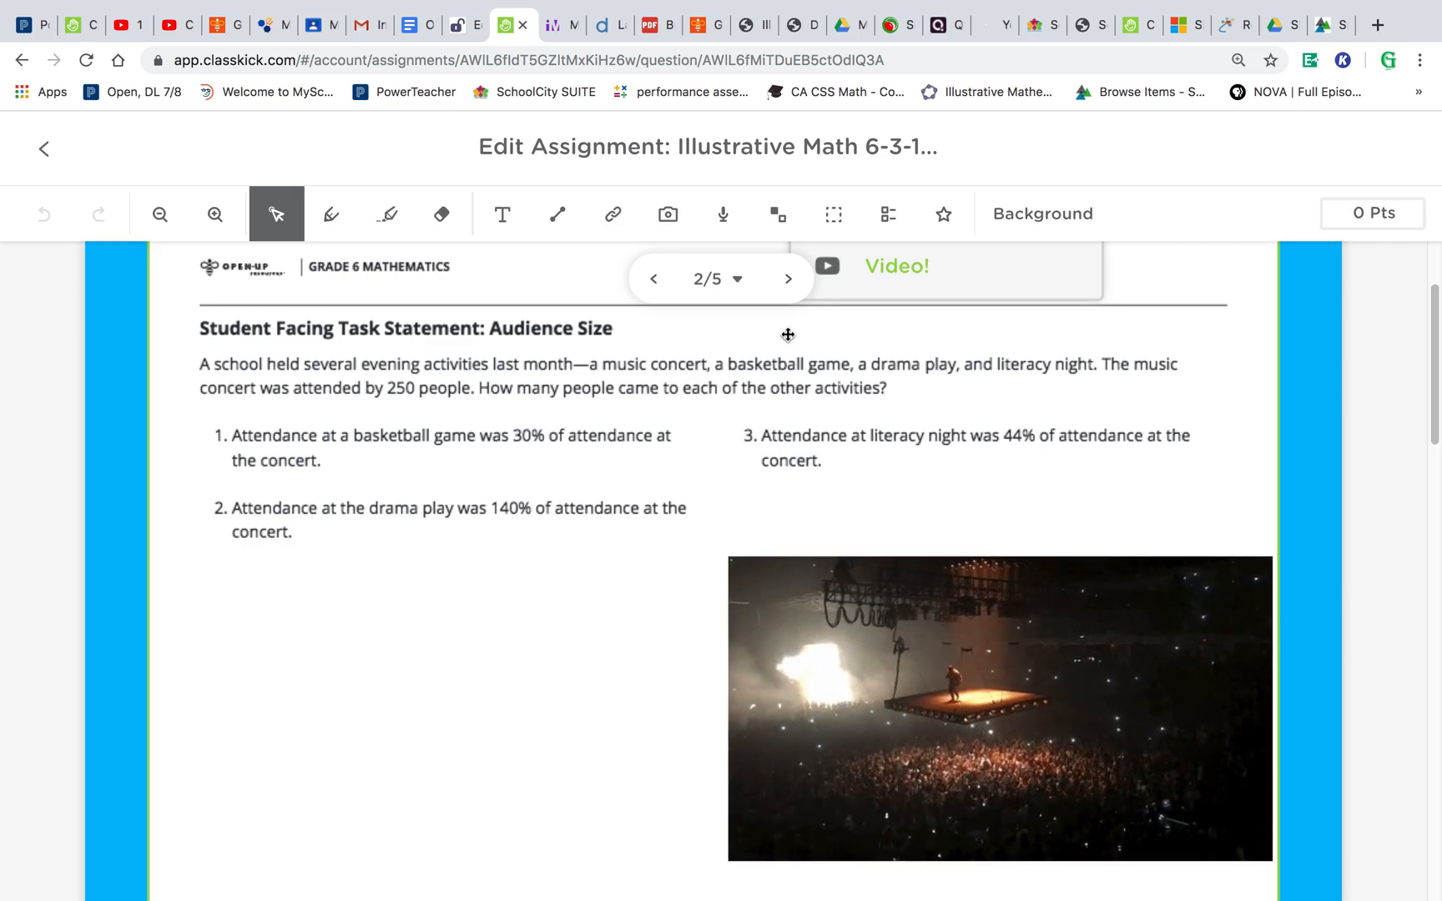
click(787, 281)
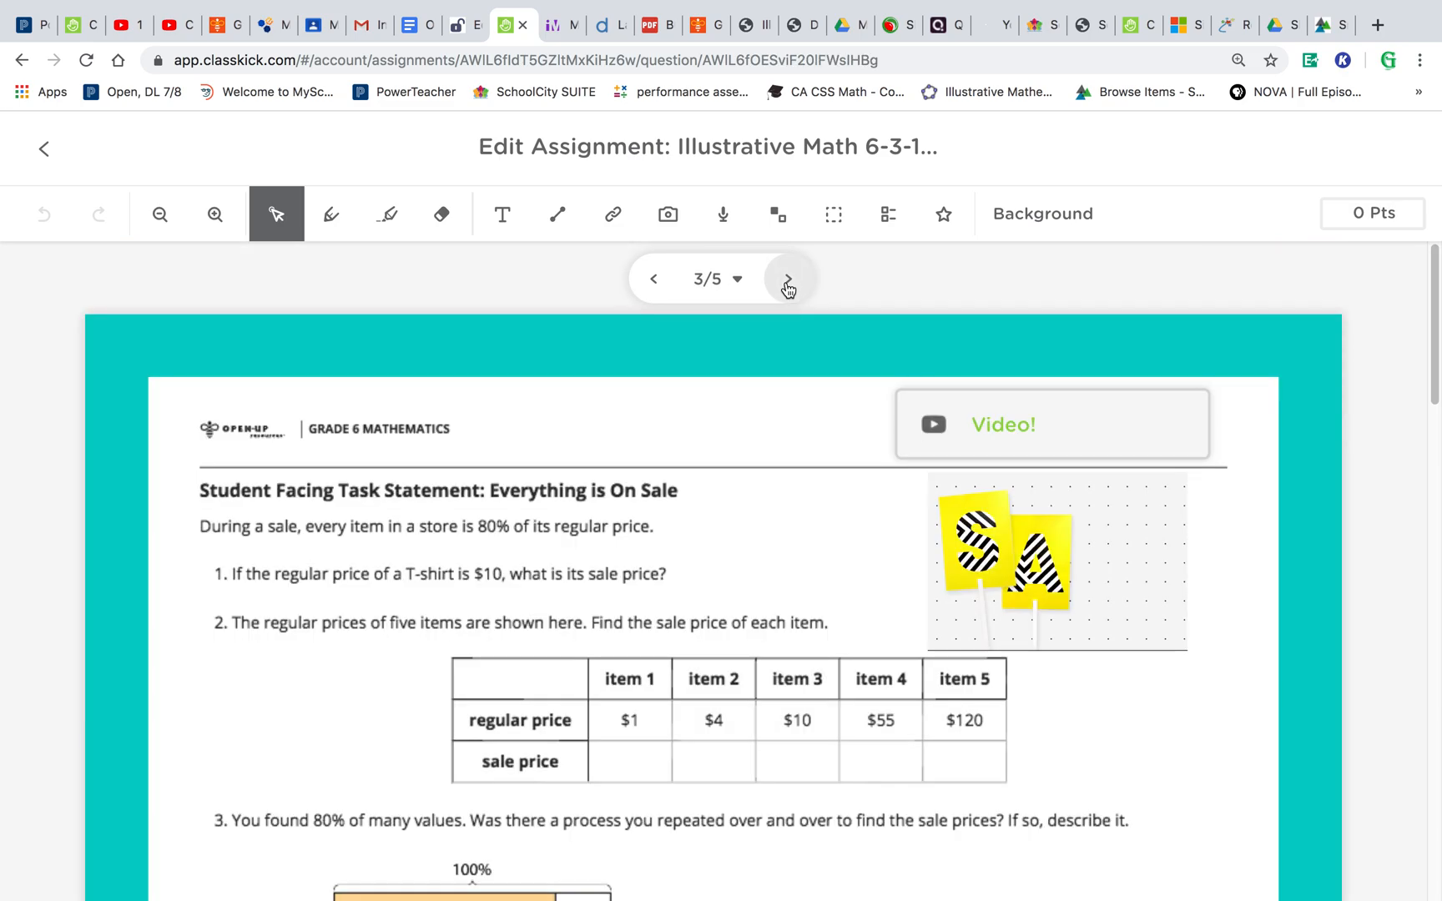
scroll(721, 579, down, 1)
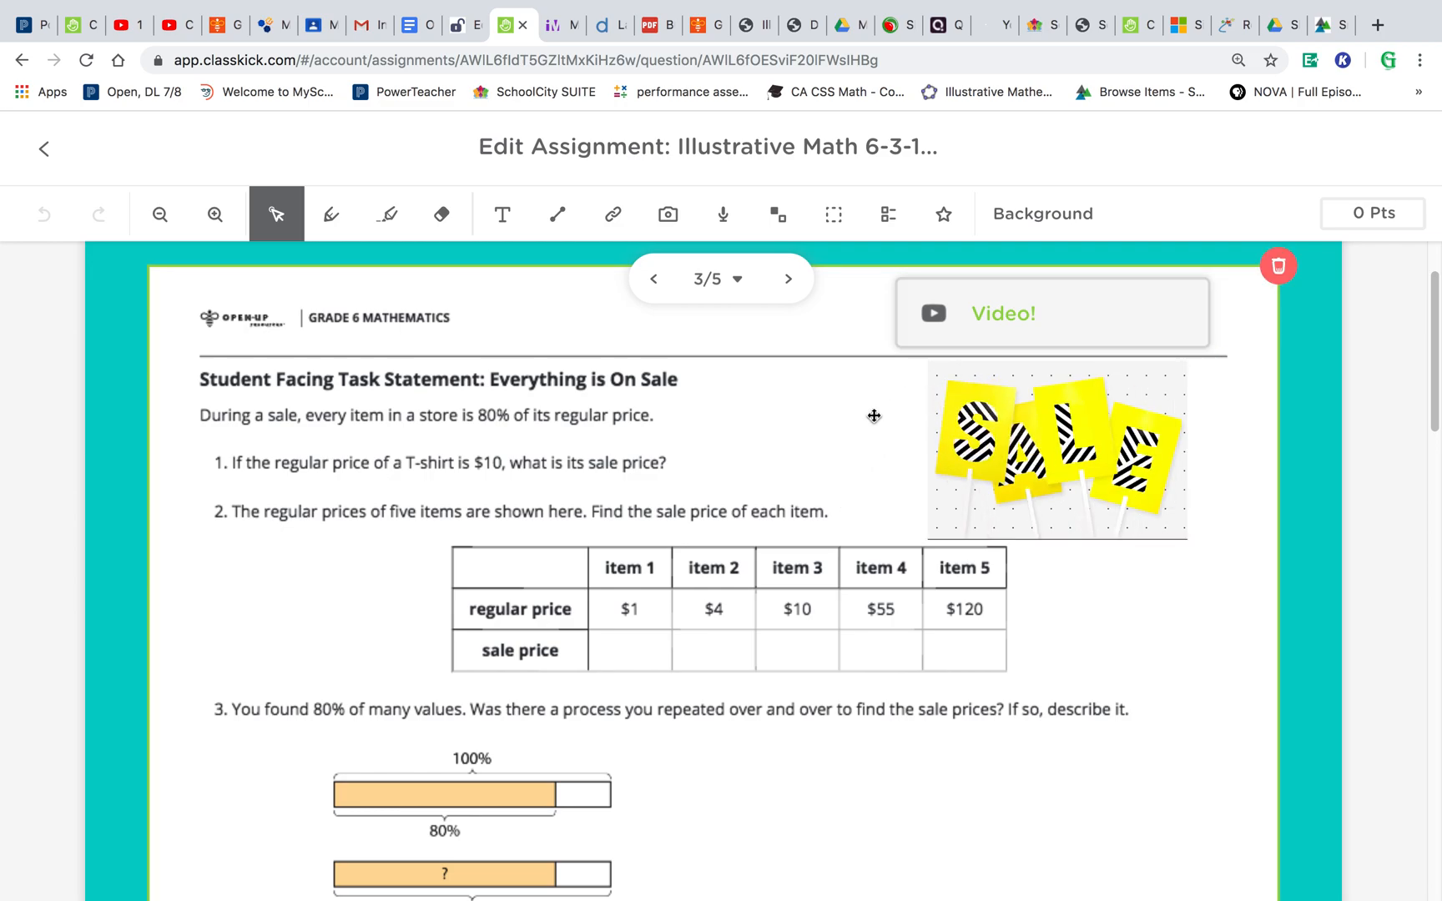
- Open slide 3's Video! link, return to the assignment tab and scroll through the slide
click(1005, 317)
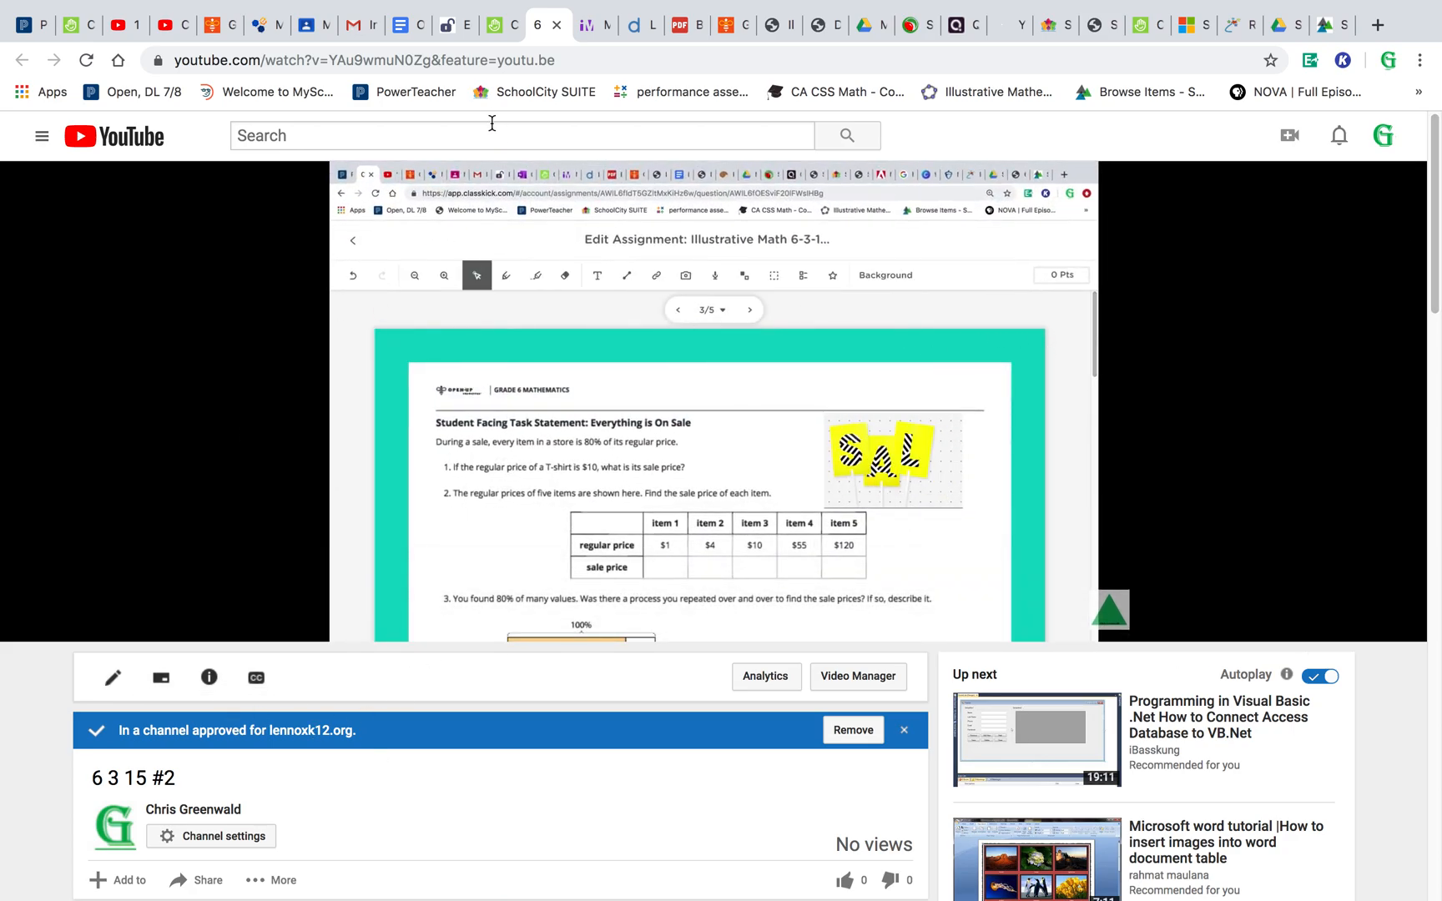
click(556, 26)
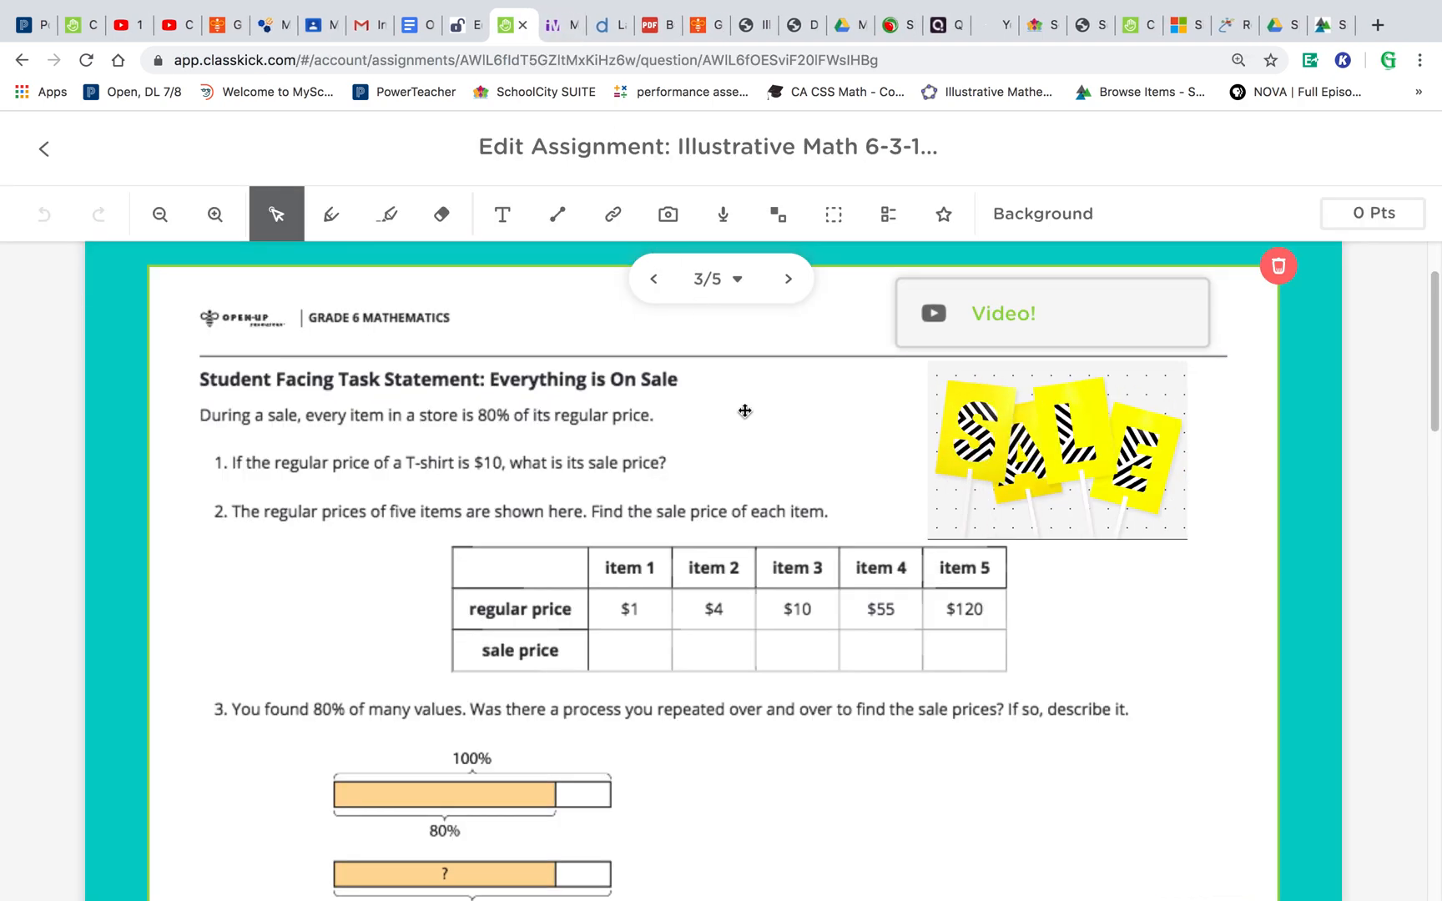
scroll(746, 411, down, 4)
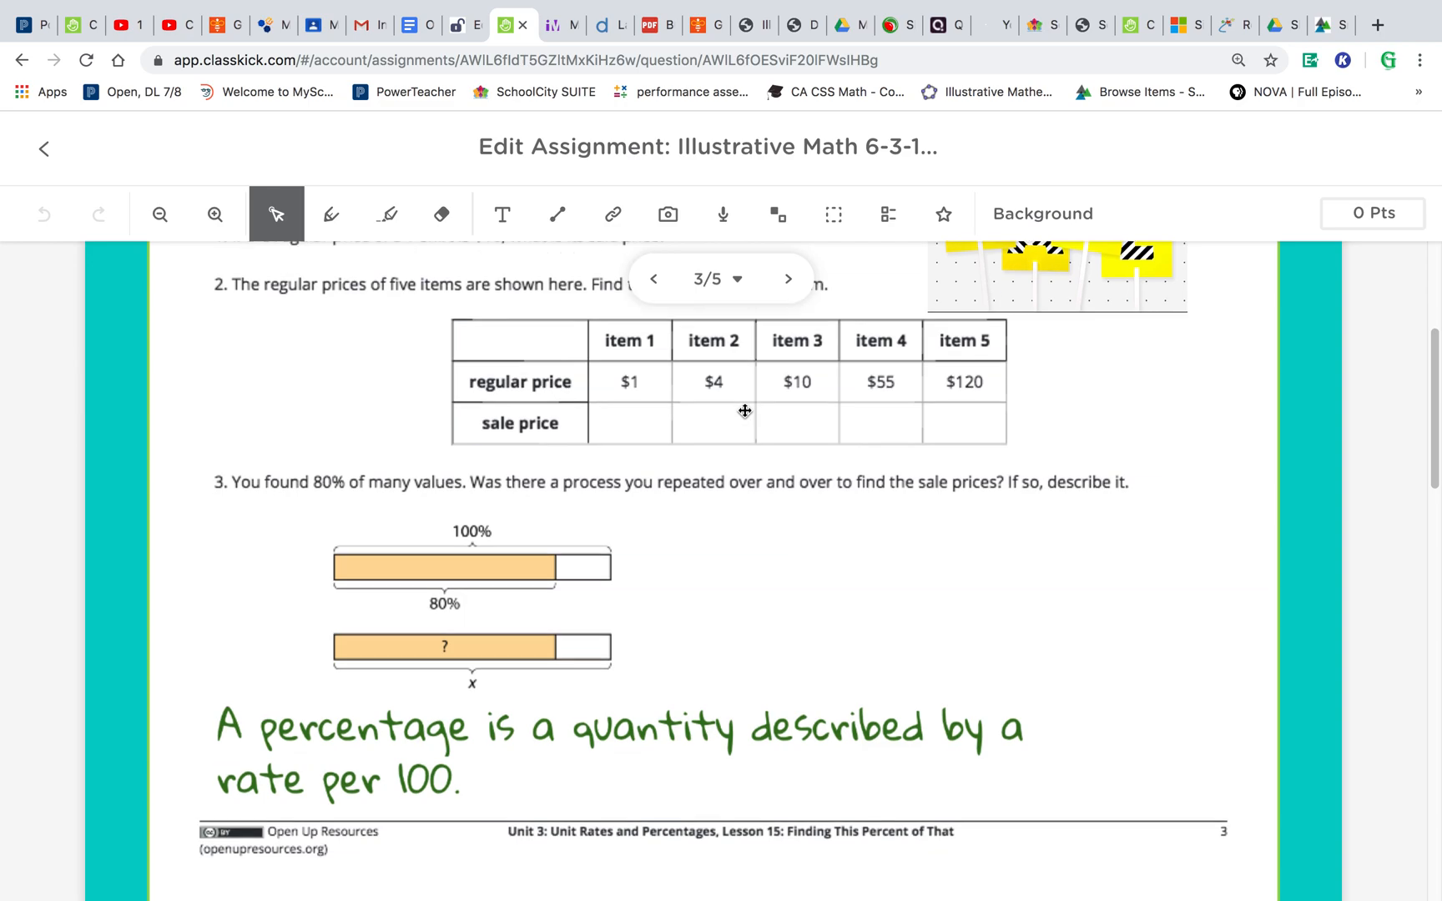
scroll(745, 411, up, 2)
scroll(745, 411, up, 3)
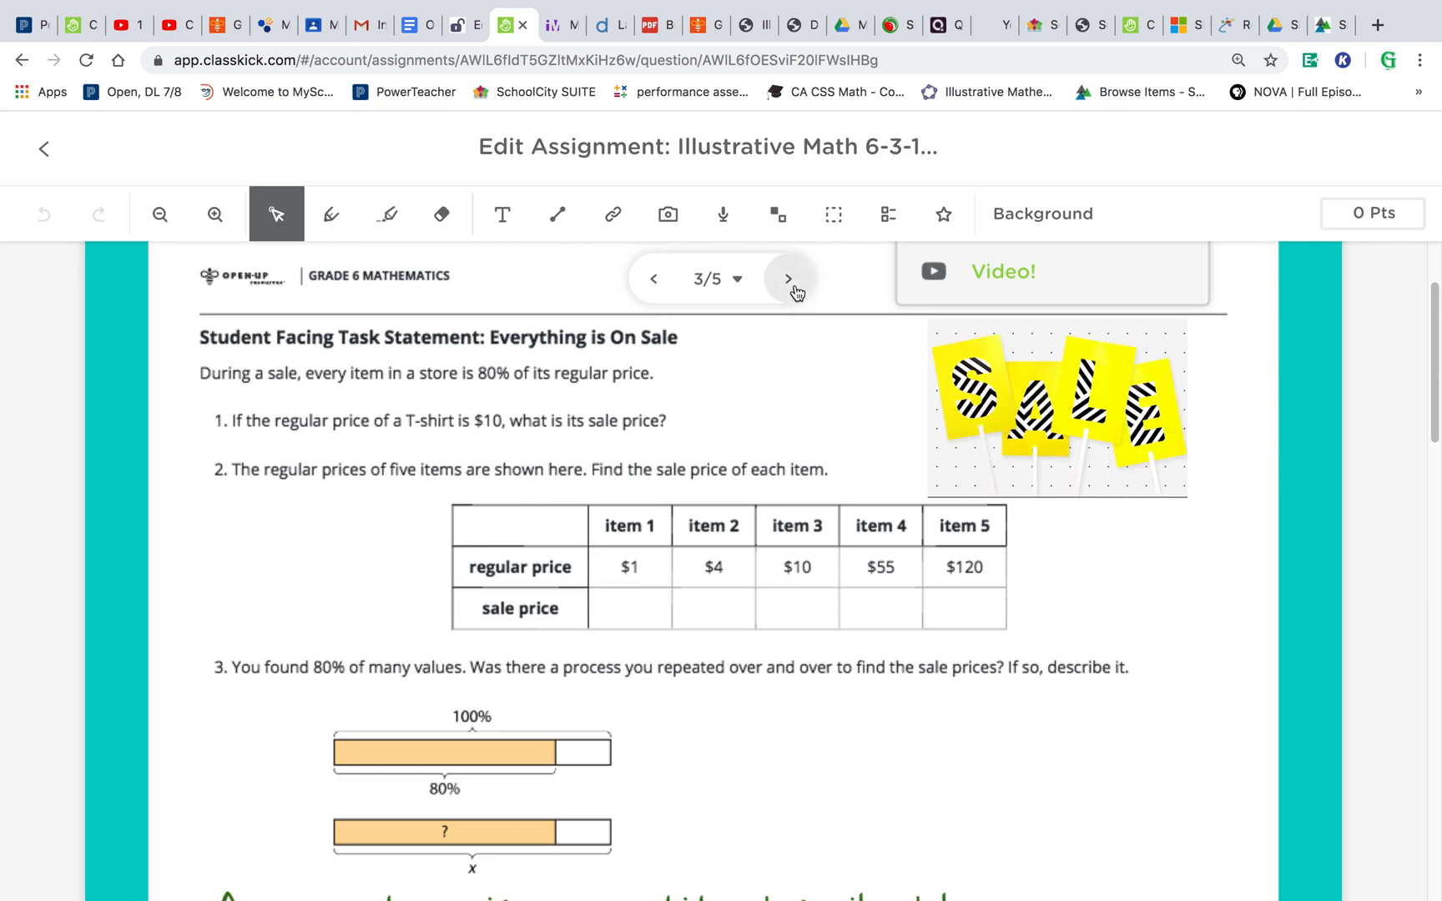
- Go back to the assignment, open View Work, and switch the roster to Math 11-12
click(45, 147)
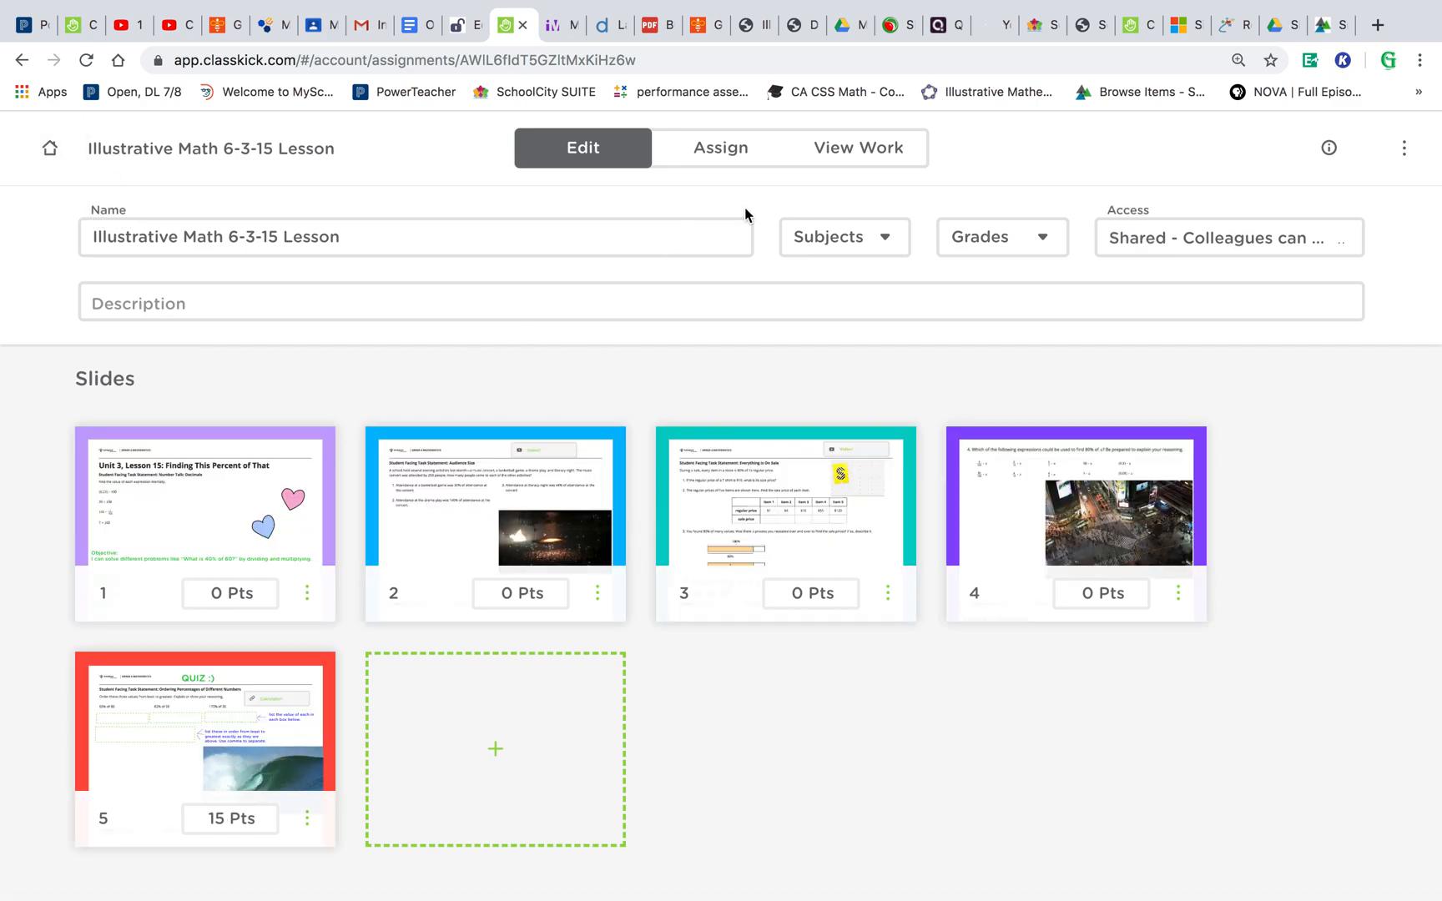
click(853, 150)
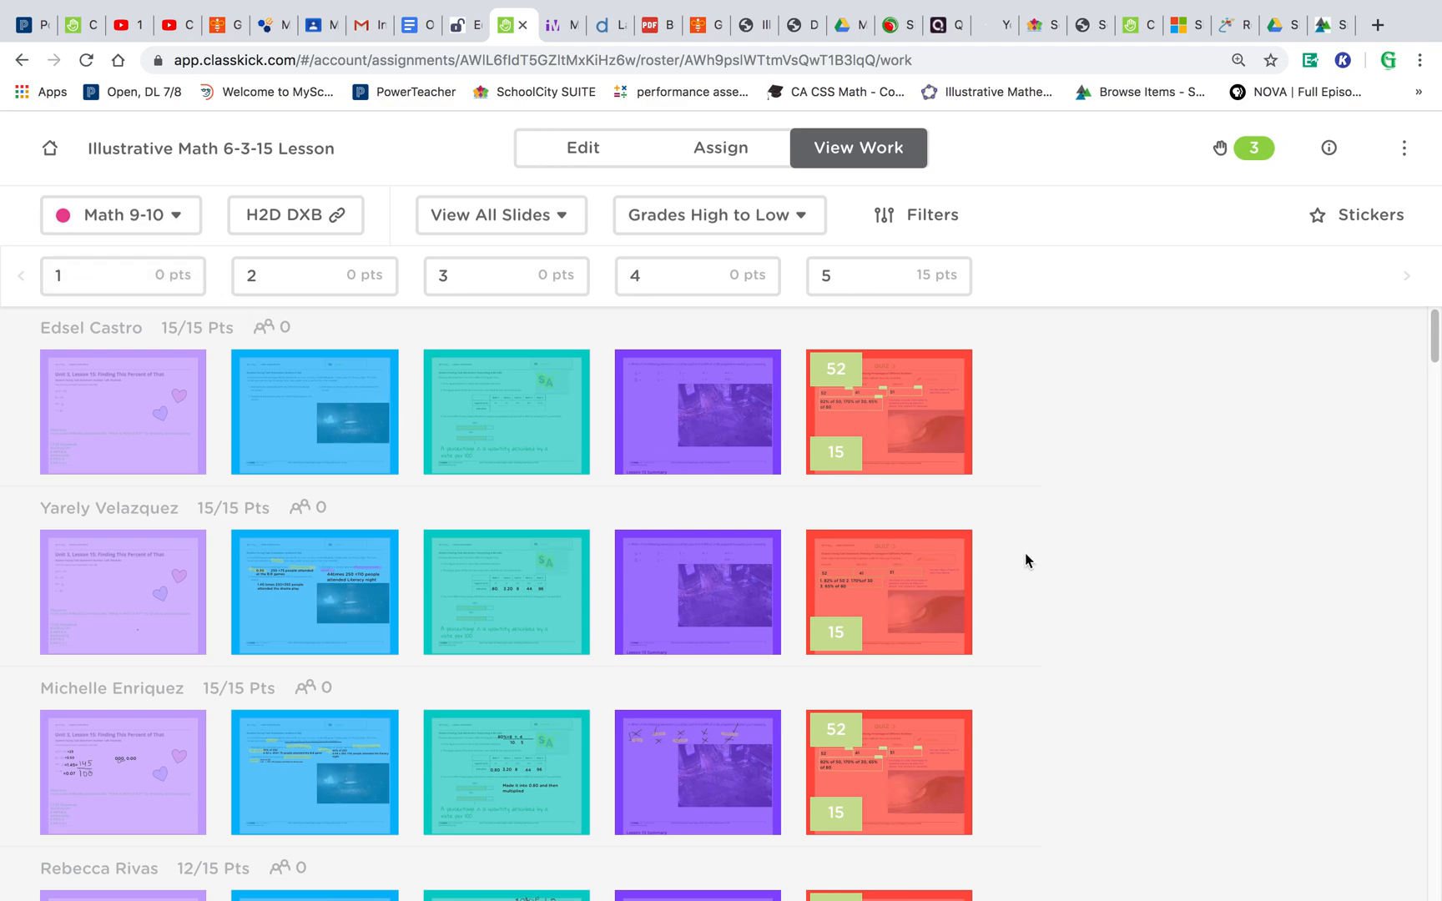
click(178, 217)
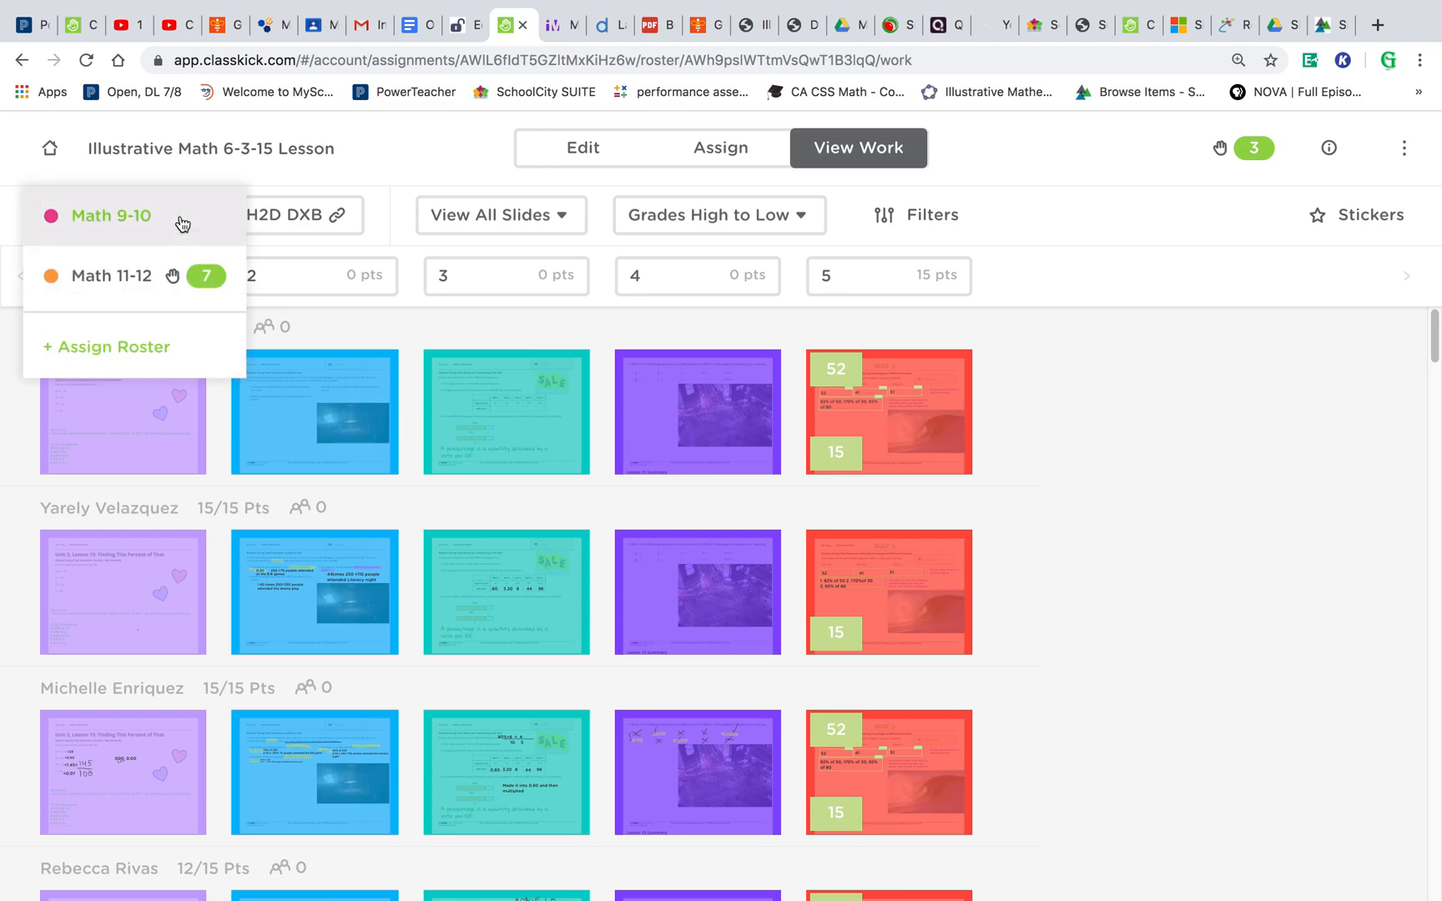
click(137, 277)
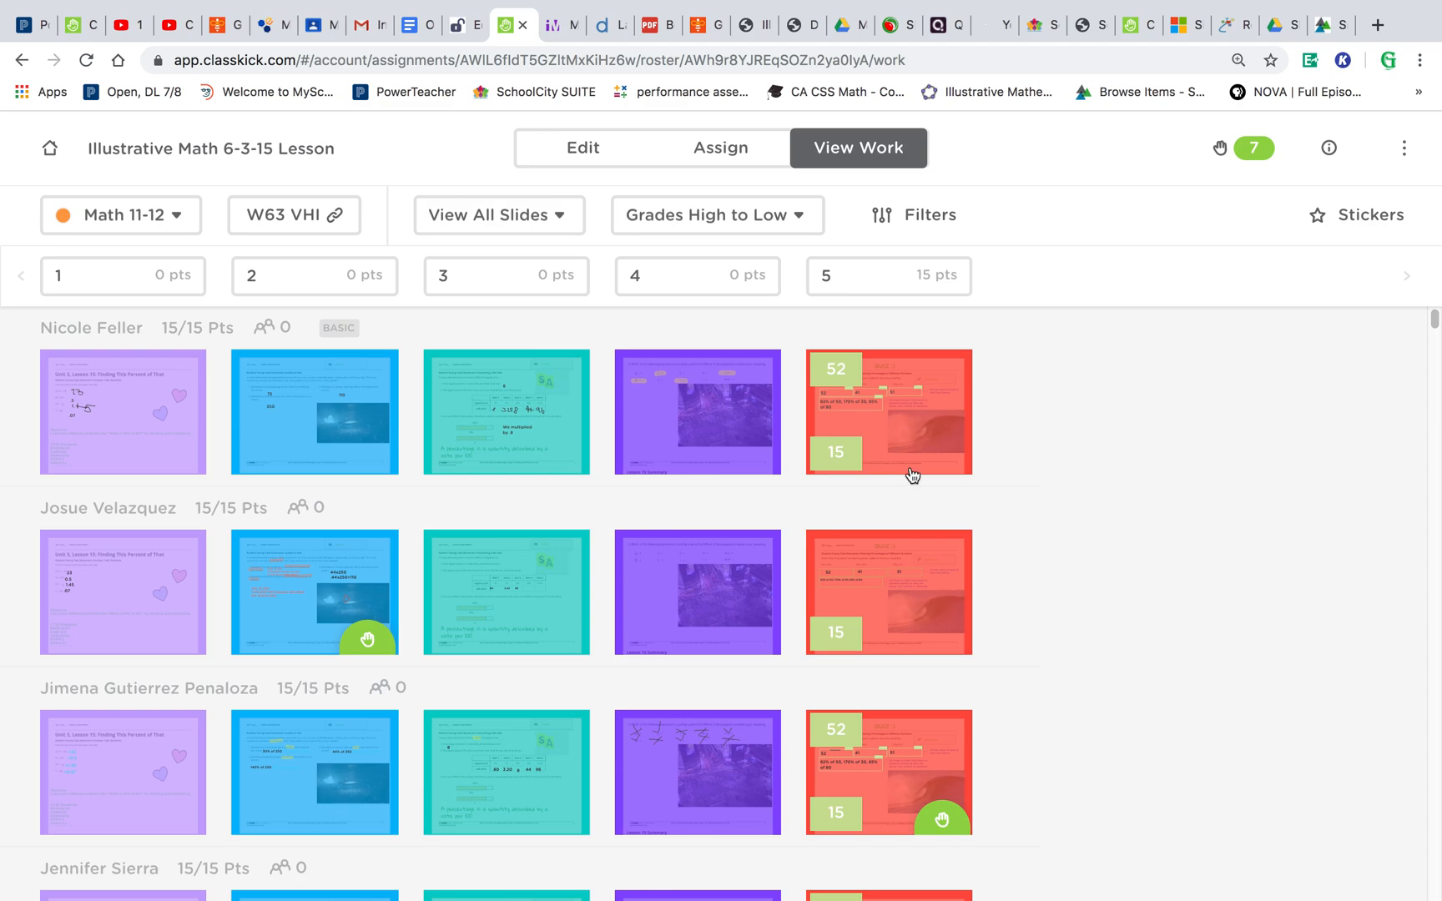
- Open the second student's slide 5 work, scroll through it, and return to the class overview
click(919, 582)
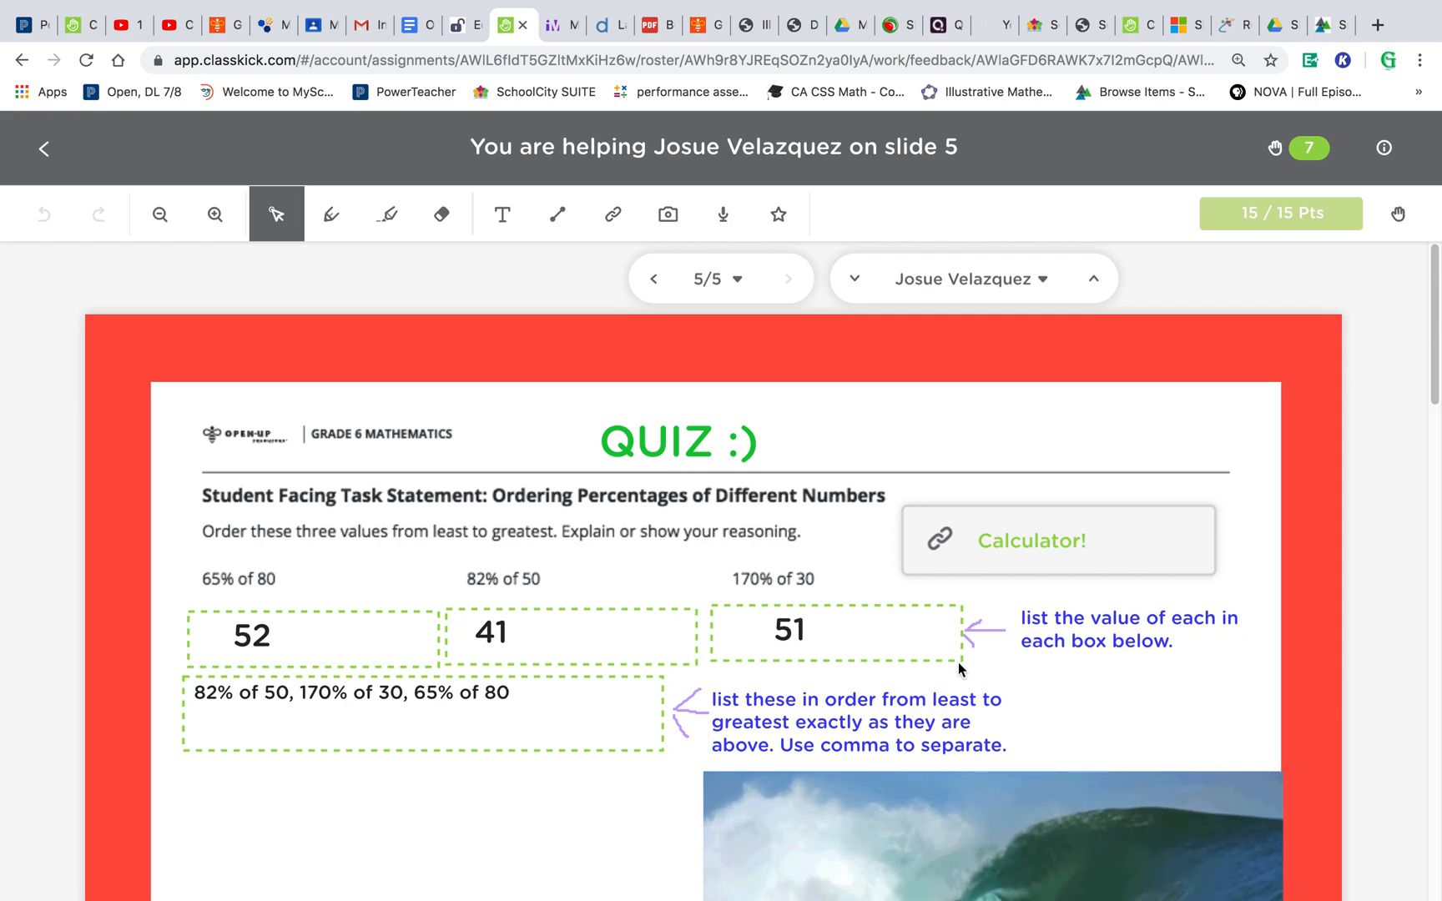
scroll(960, 664, down, 3)
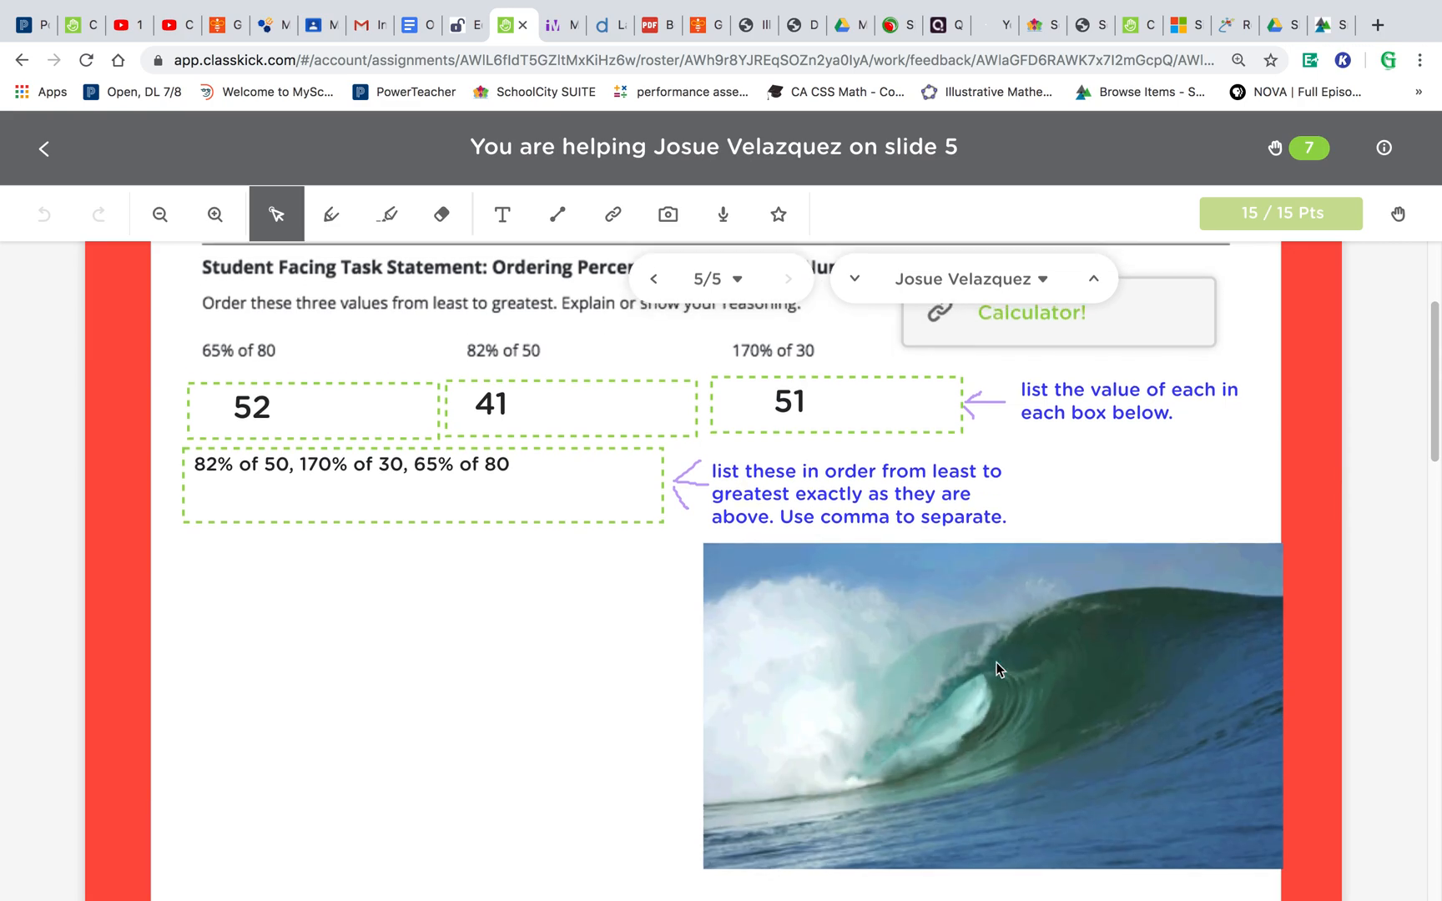
scroll(536, 770, up, 1)
scroll(537, 772, up, 1)
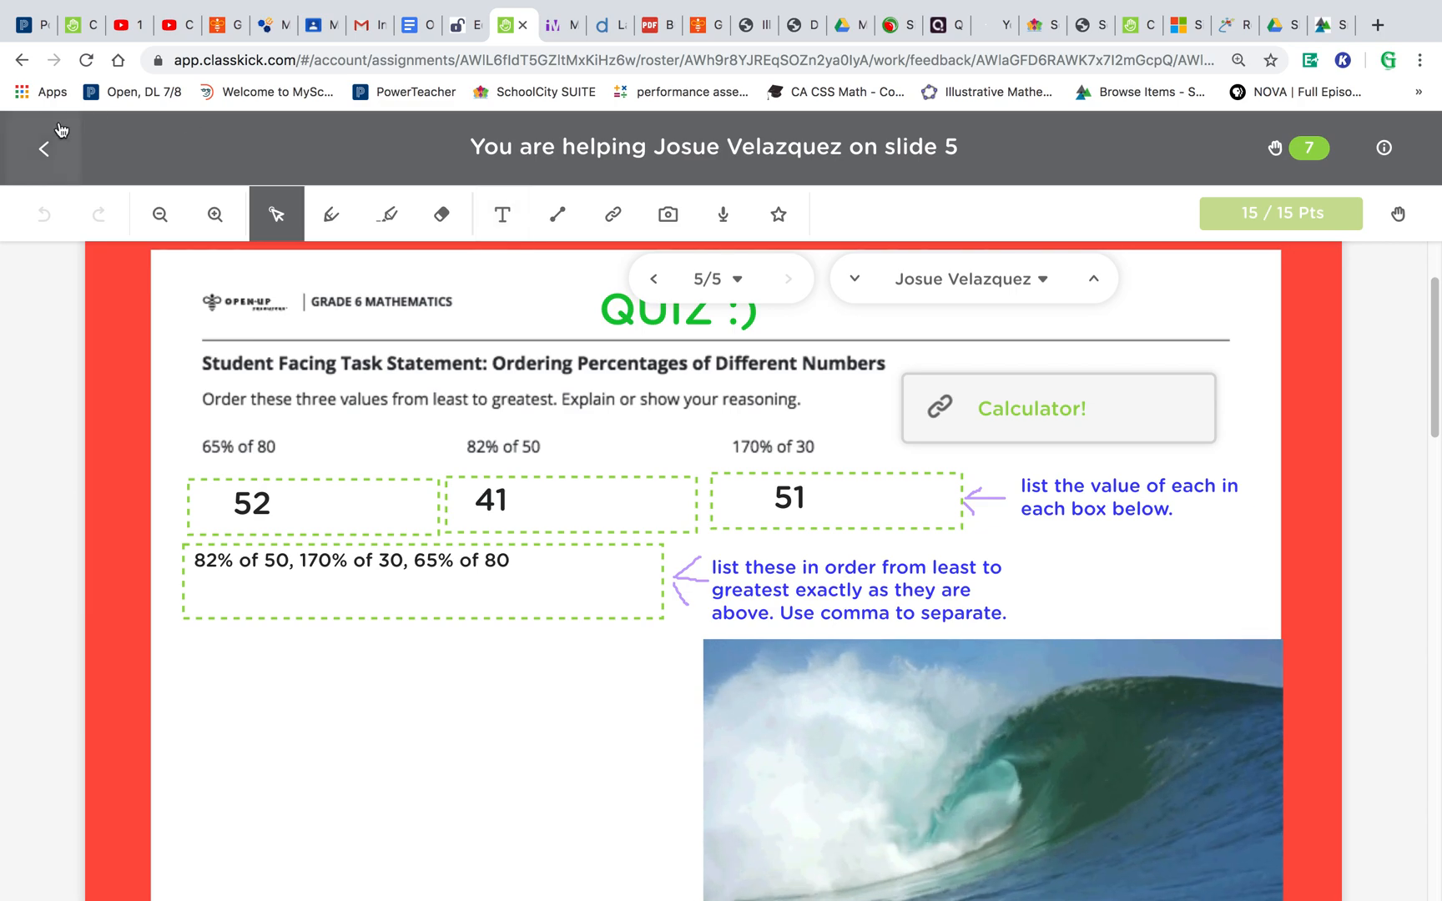
click(46, 150)
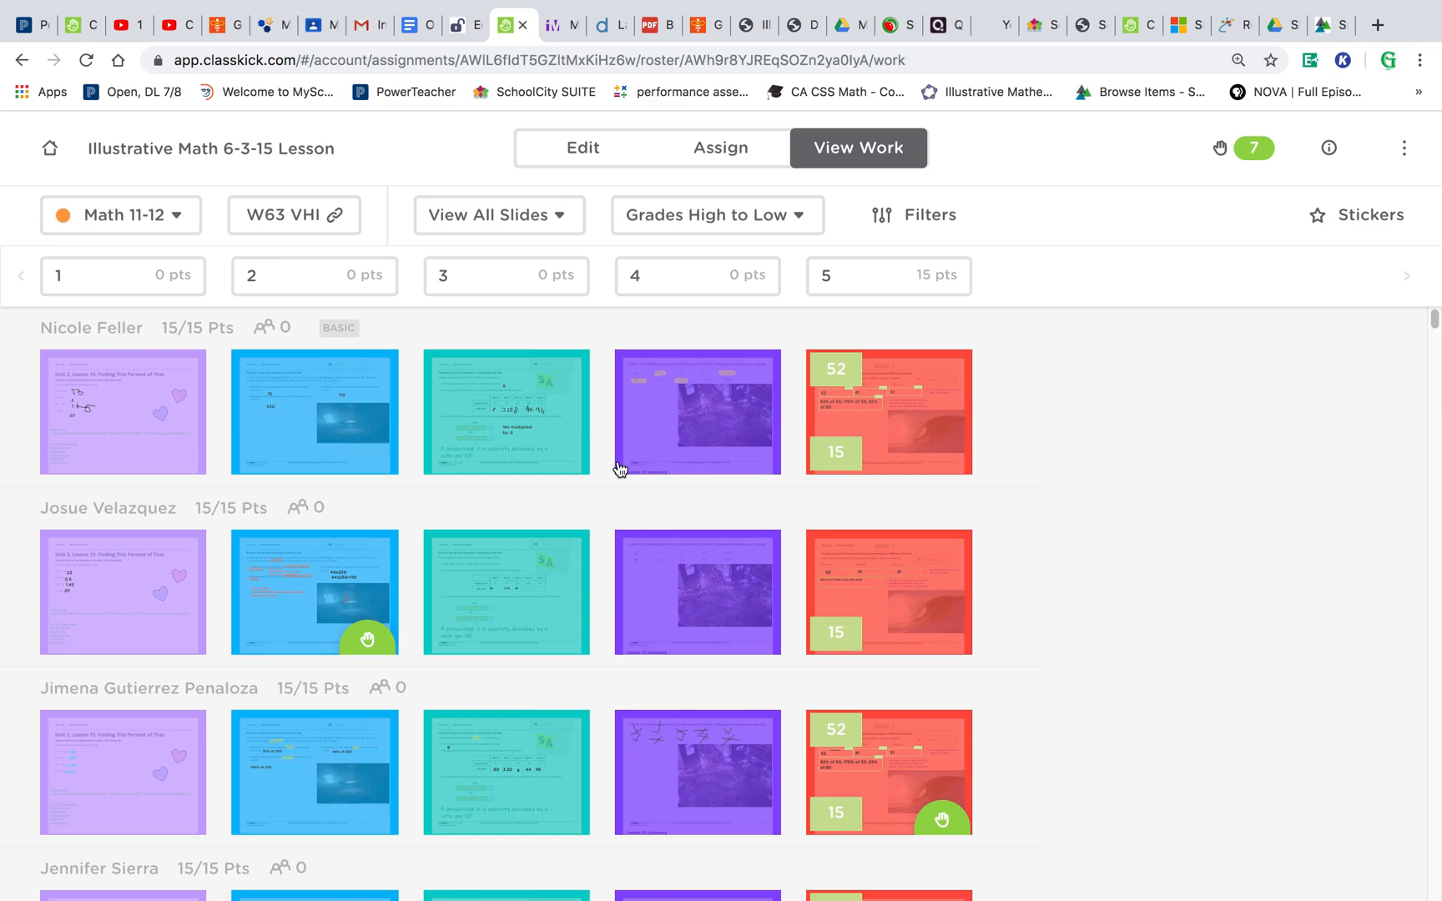
- Open a lower student's slide 4 work to review it, then return to the class overview
scroll(620, 469, down, 3)
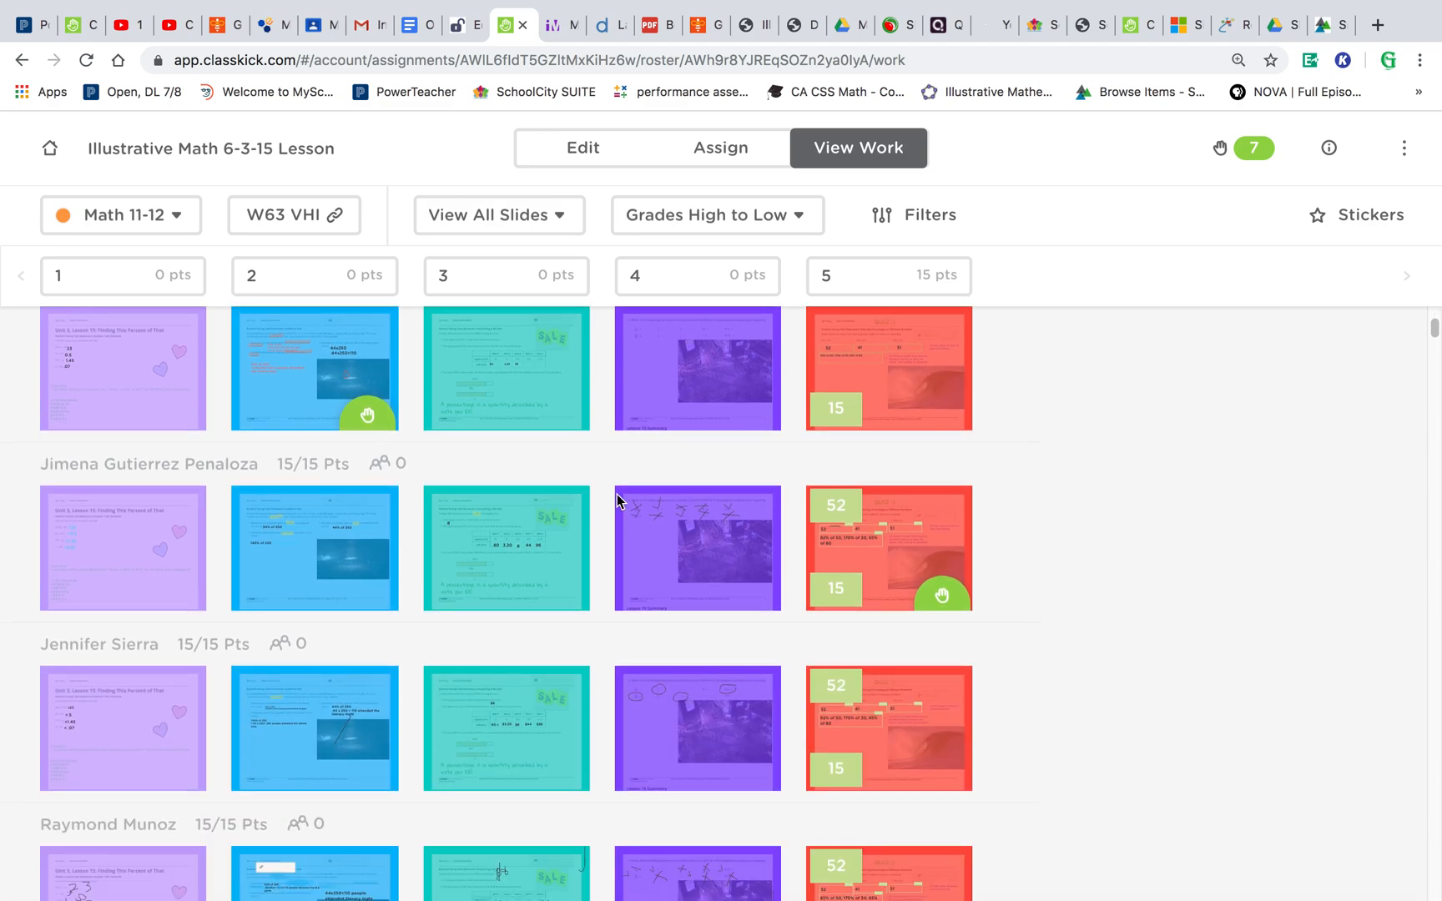
click(655, 724)
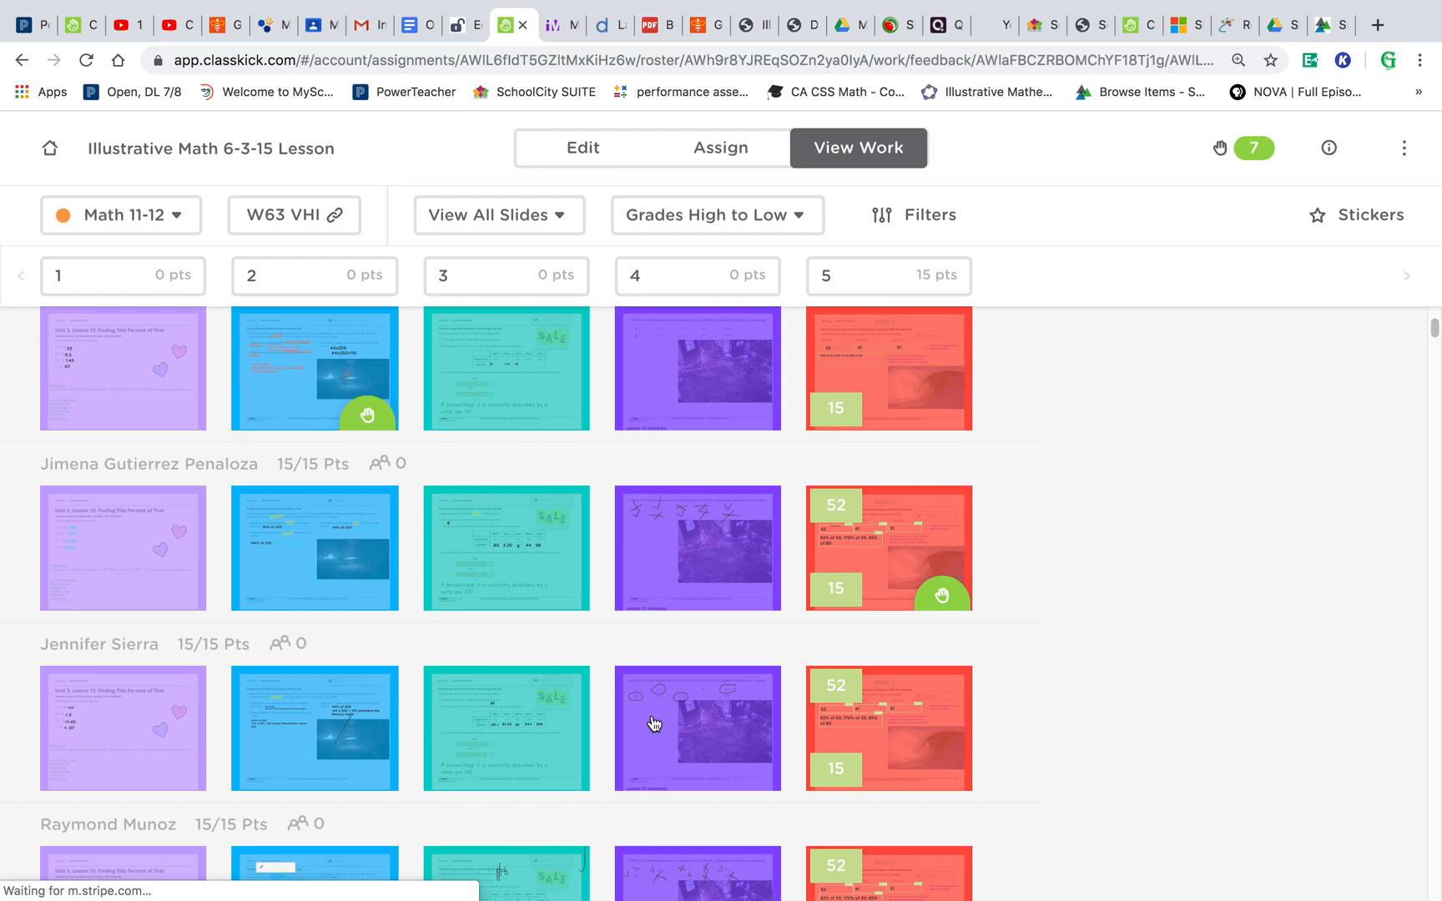
scroll(655, 724, down, 1)
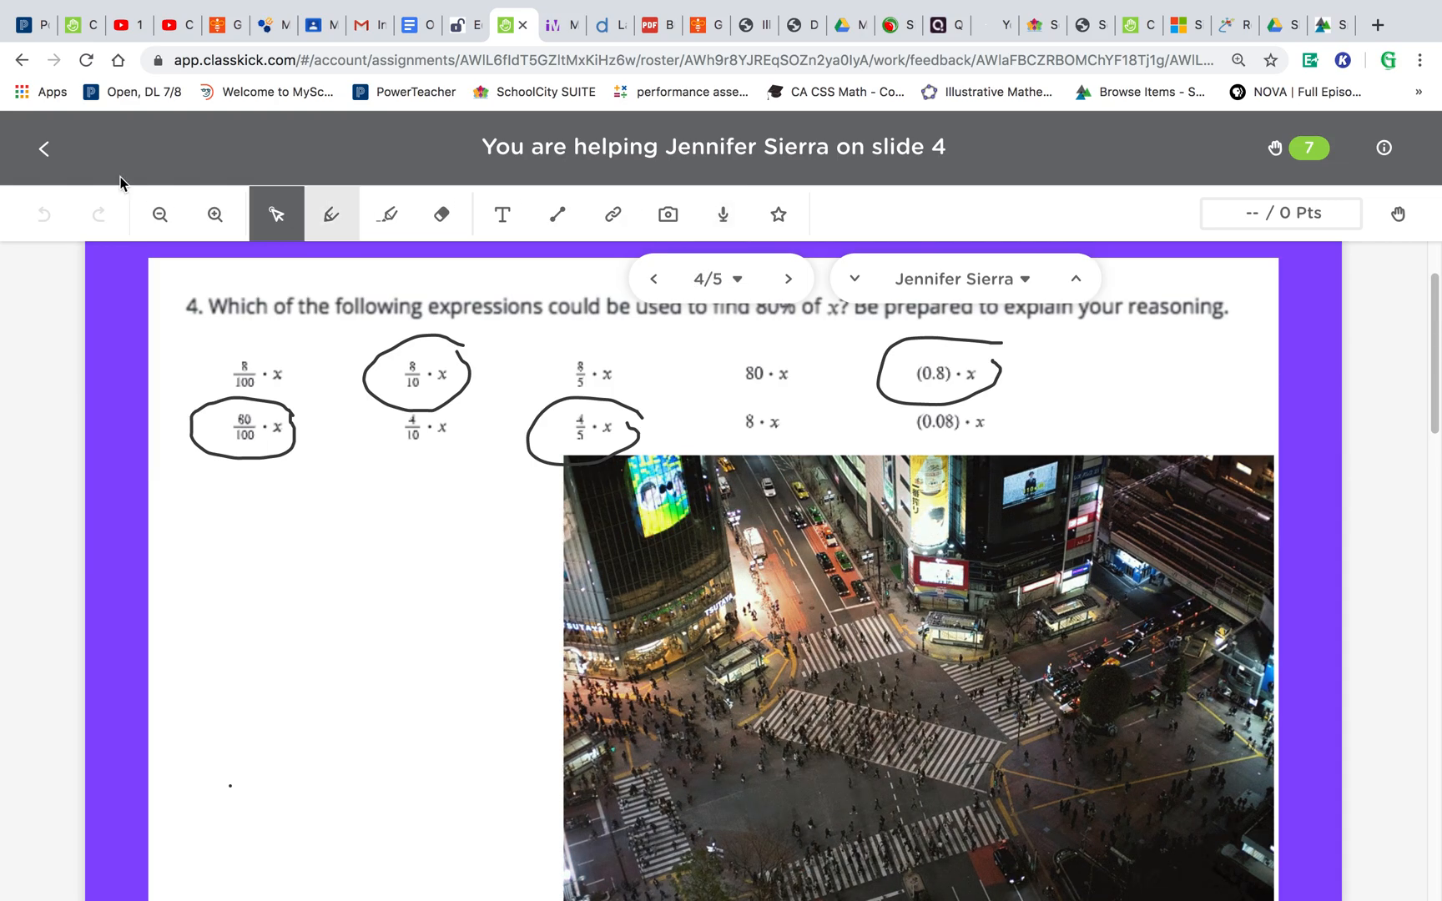
click(65, 157)
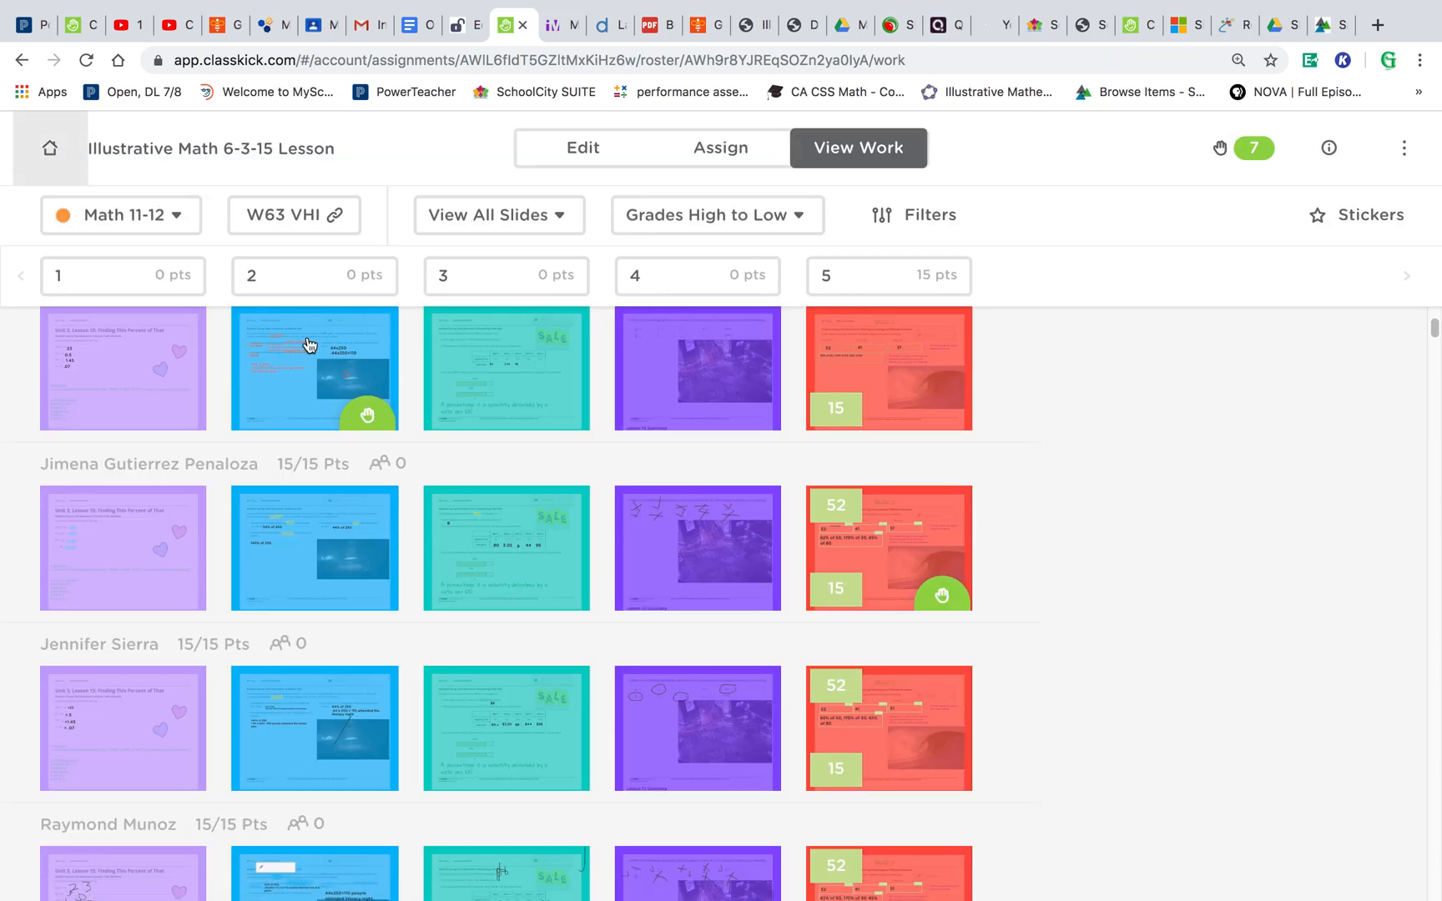
- Open the hand-raised student's slide 5 work, check the help request list, and return to the overview
scroll(1037, 586, down, 2)
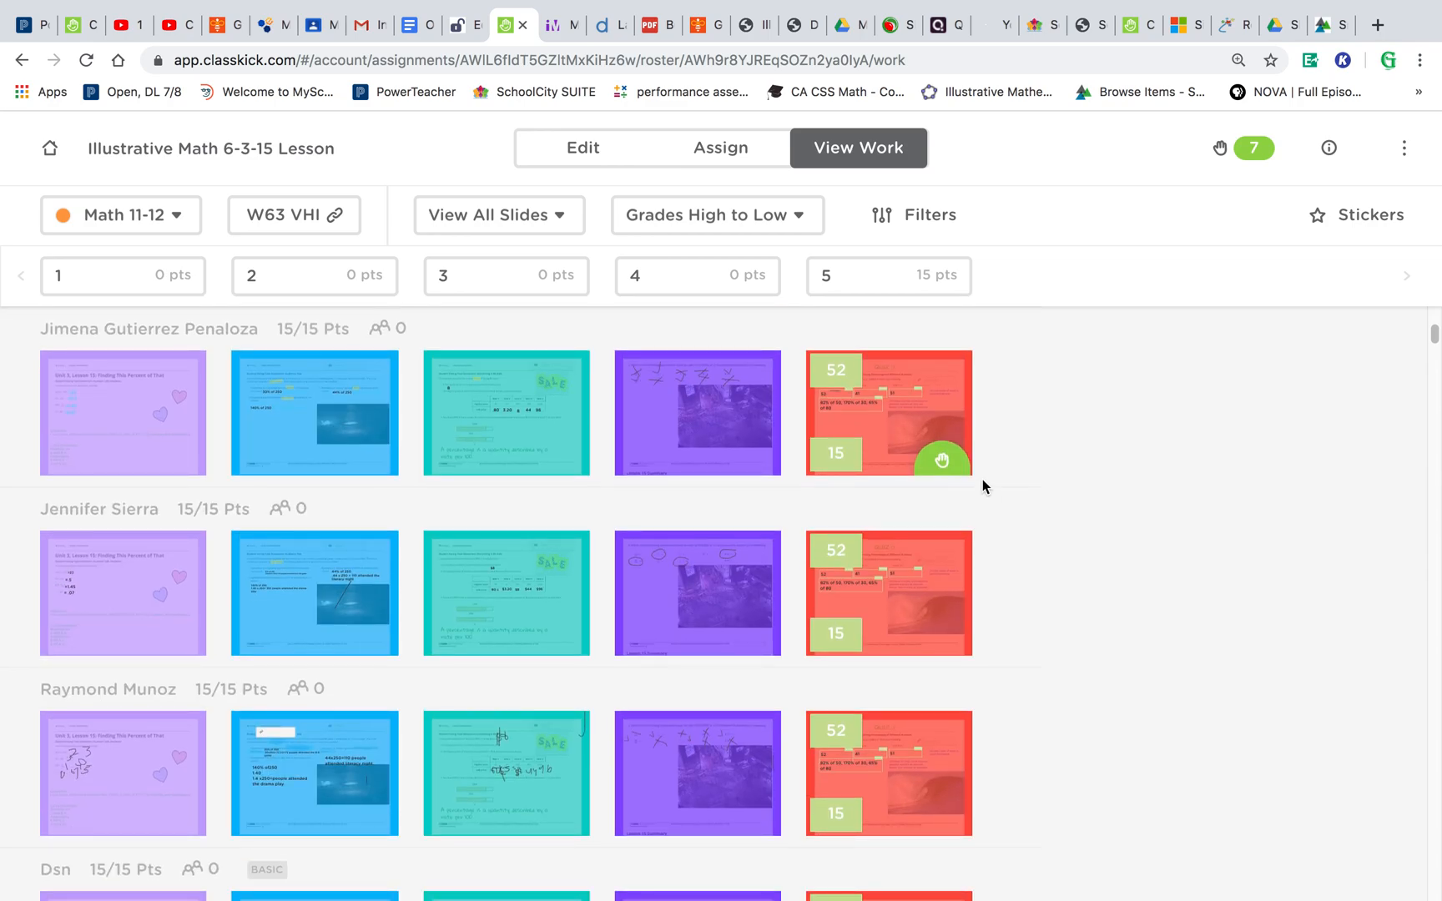
click(952, 460)
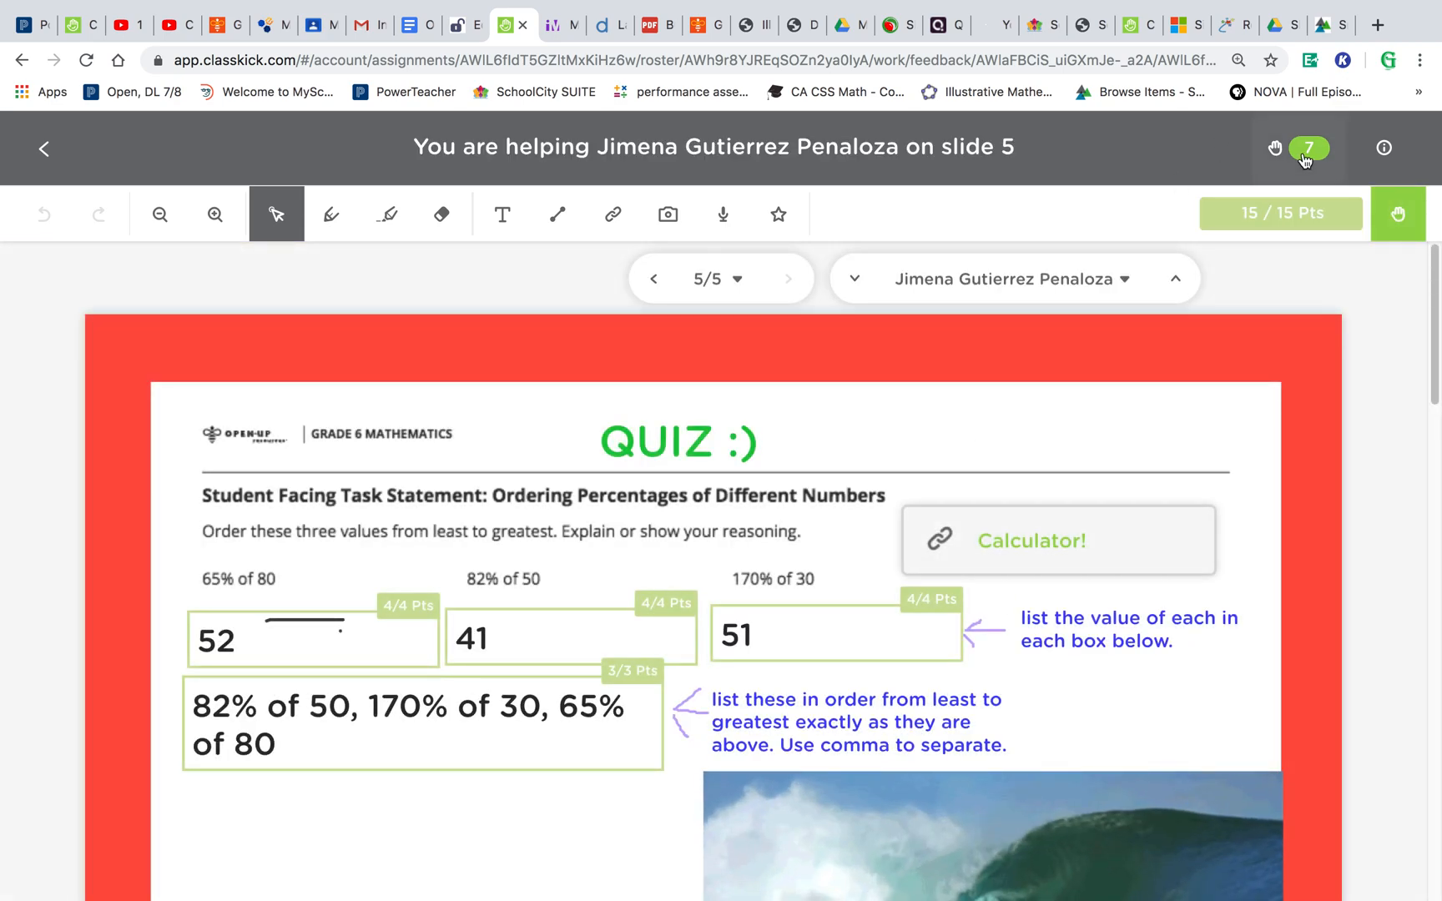
click(1303, 150)
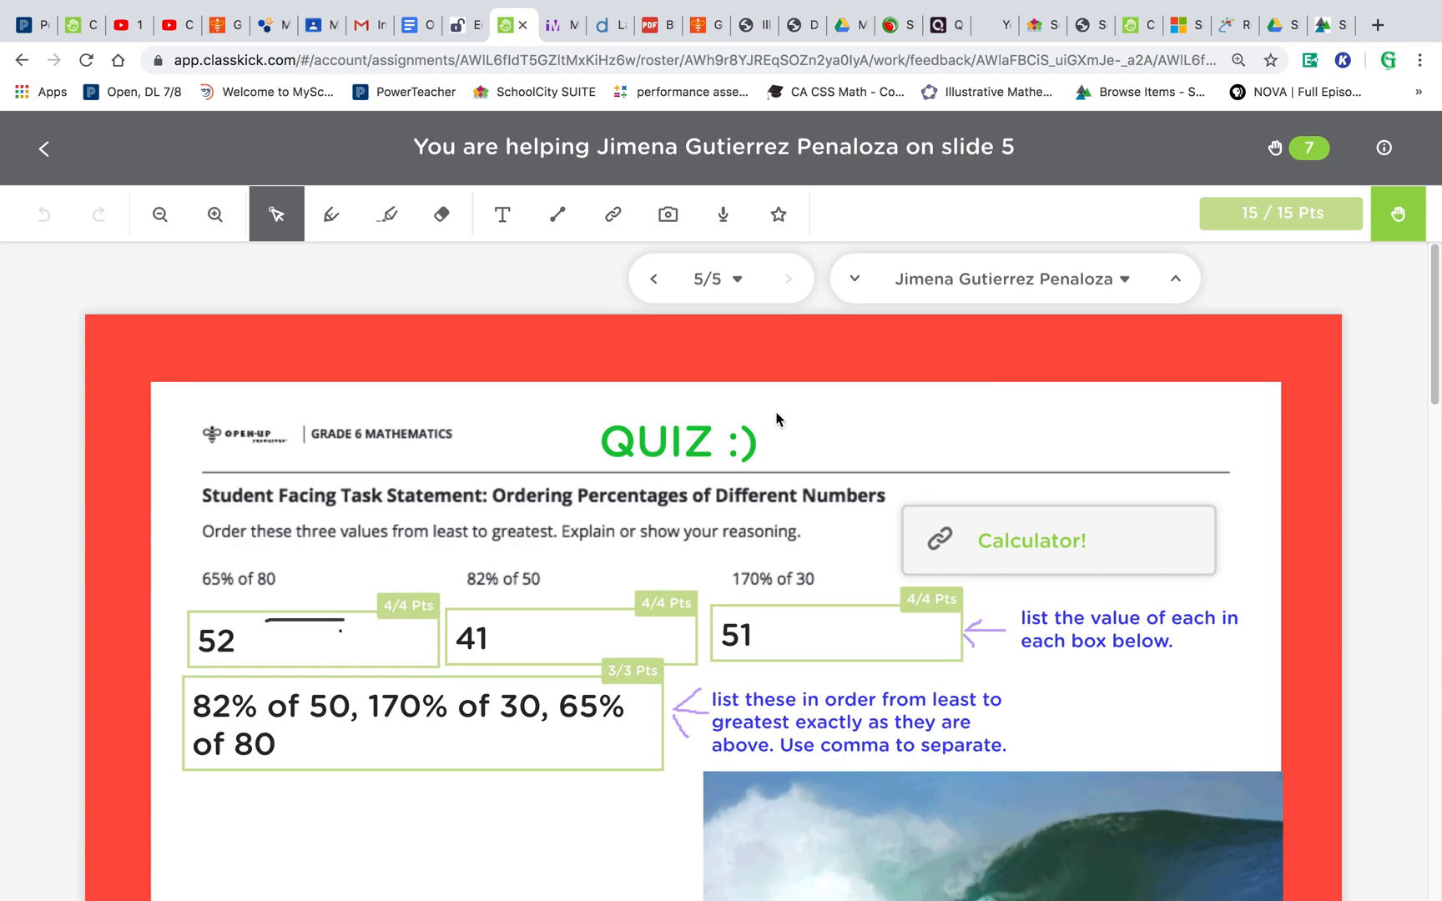
scroll(776, 419, down, 2)
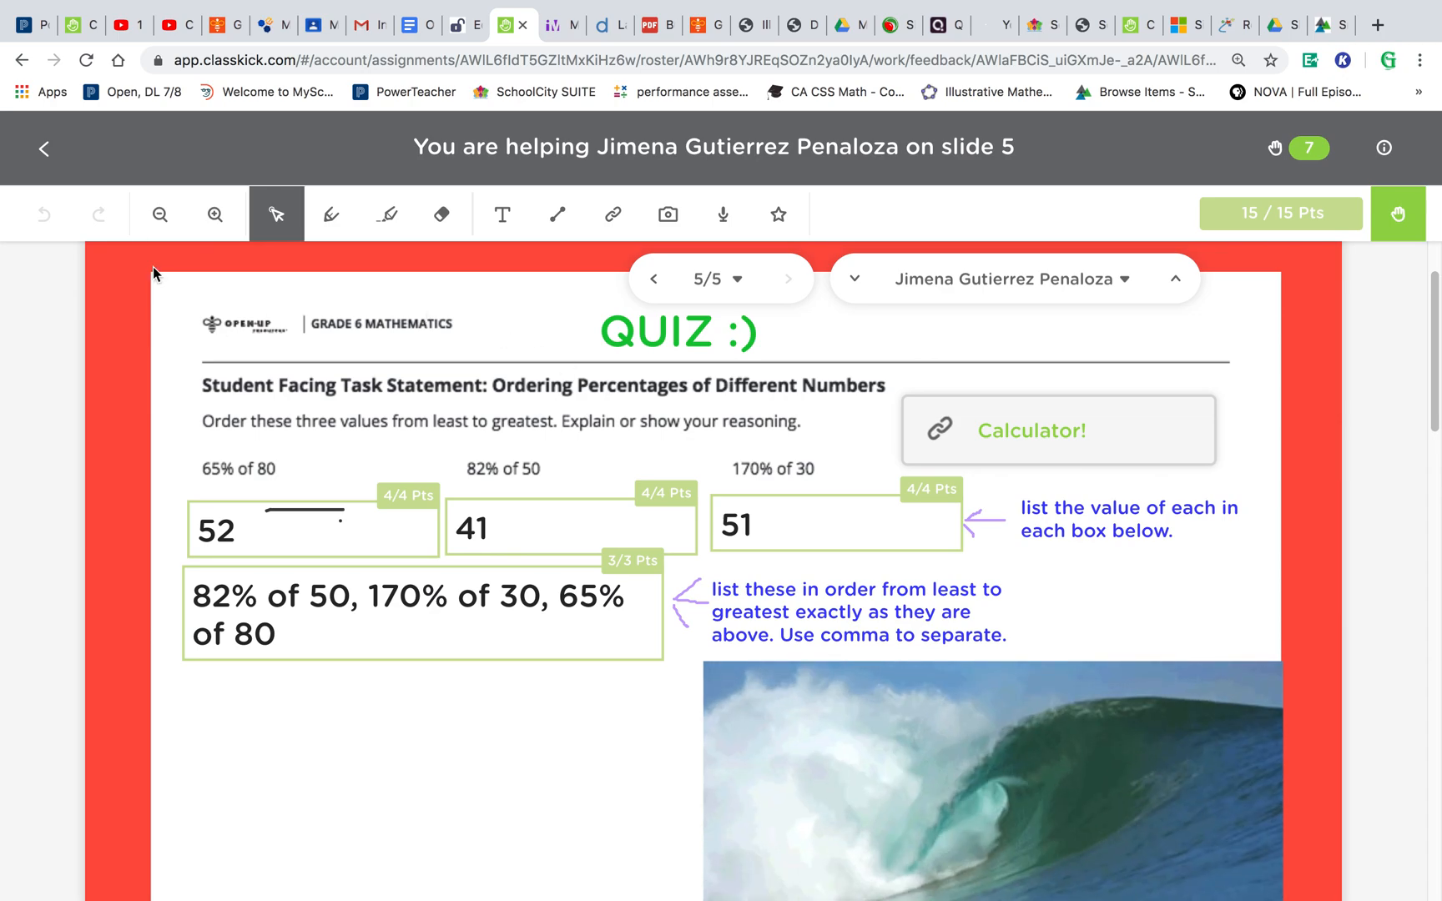
click(45, 153)
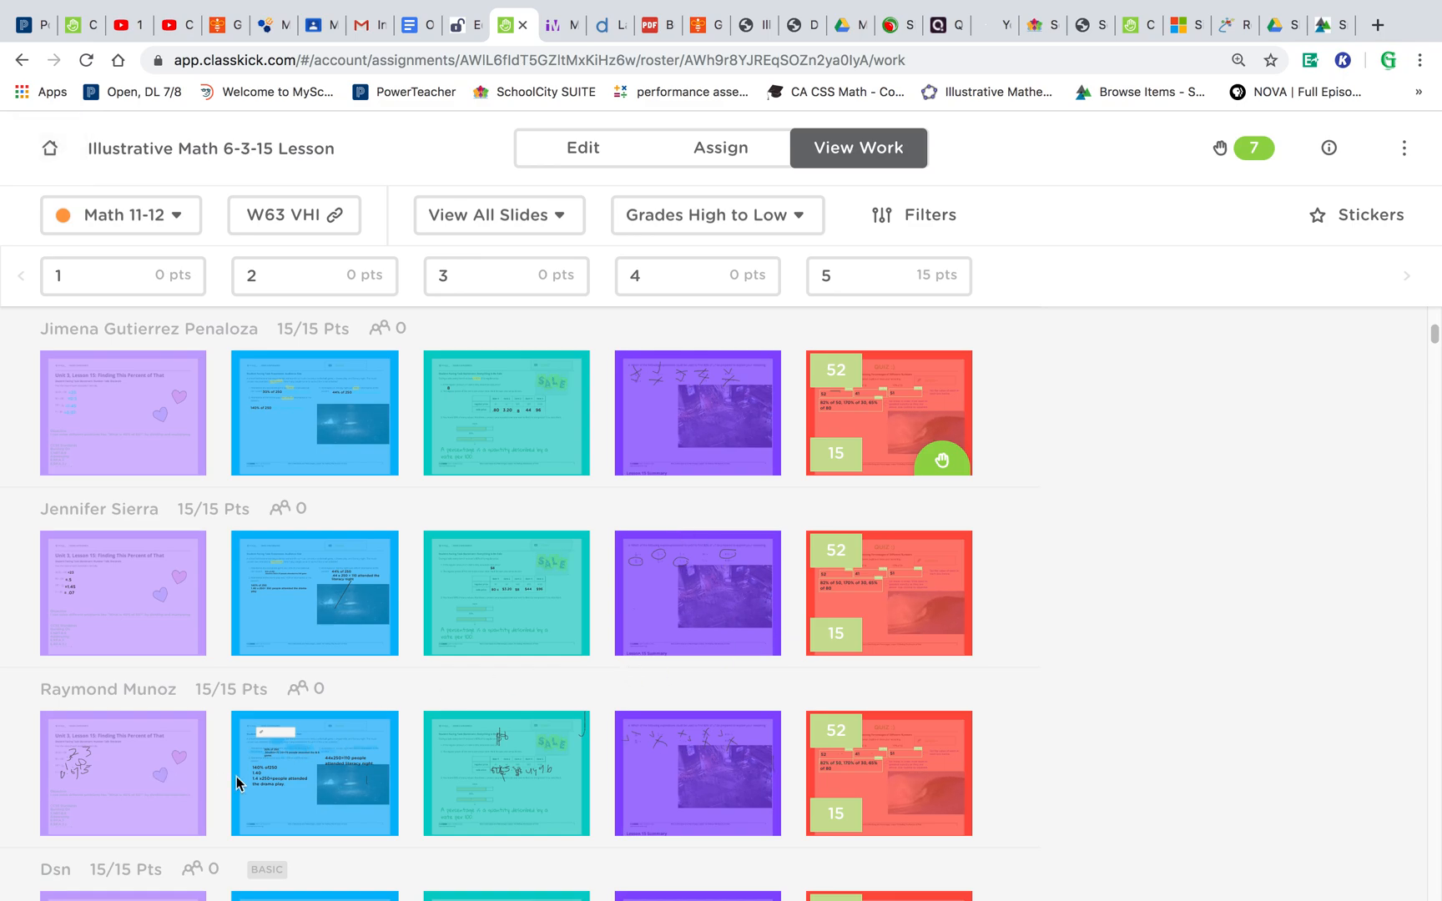
- Open the next student's slide 2 work and scroll through their answers
click(267, 779)
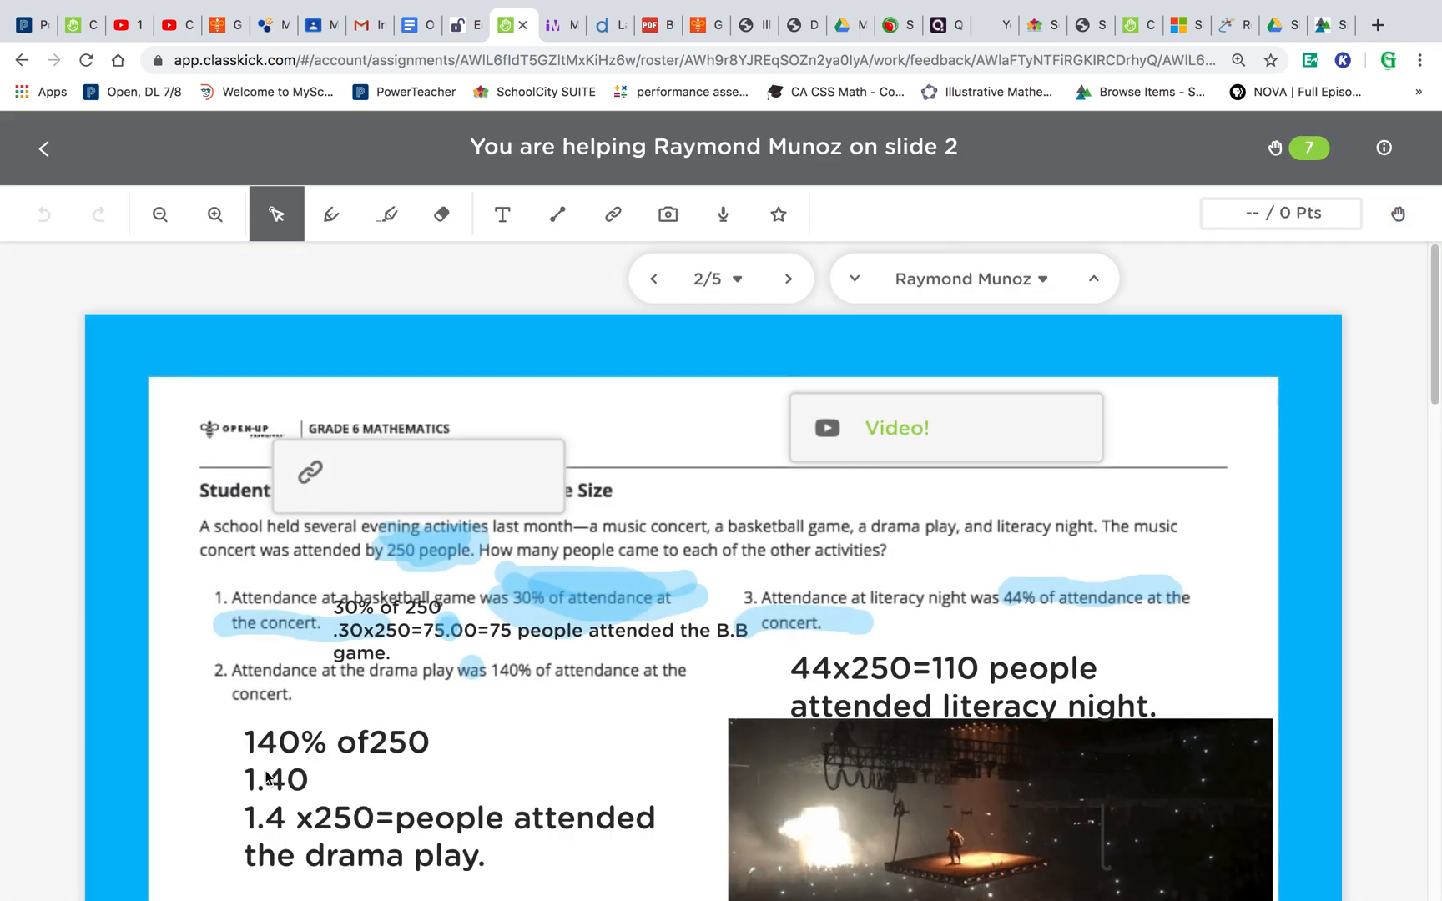
scroll(267, 778, down, 2)
scroll(268, 779, down, 1)
scroll(268, 778, up, 1)
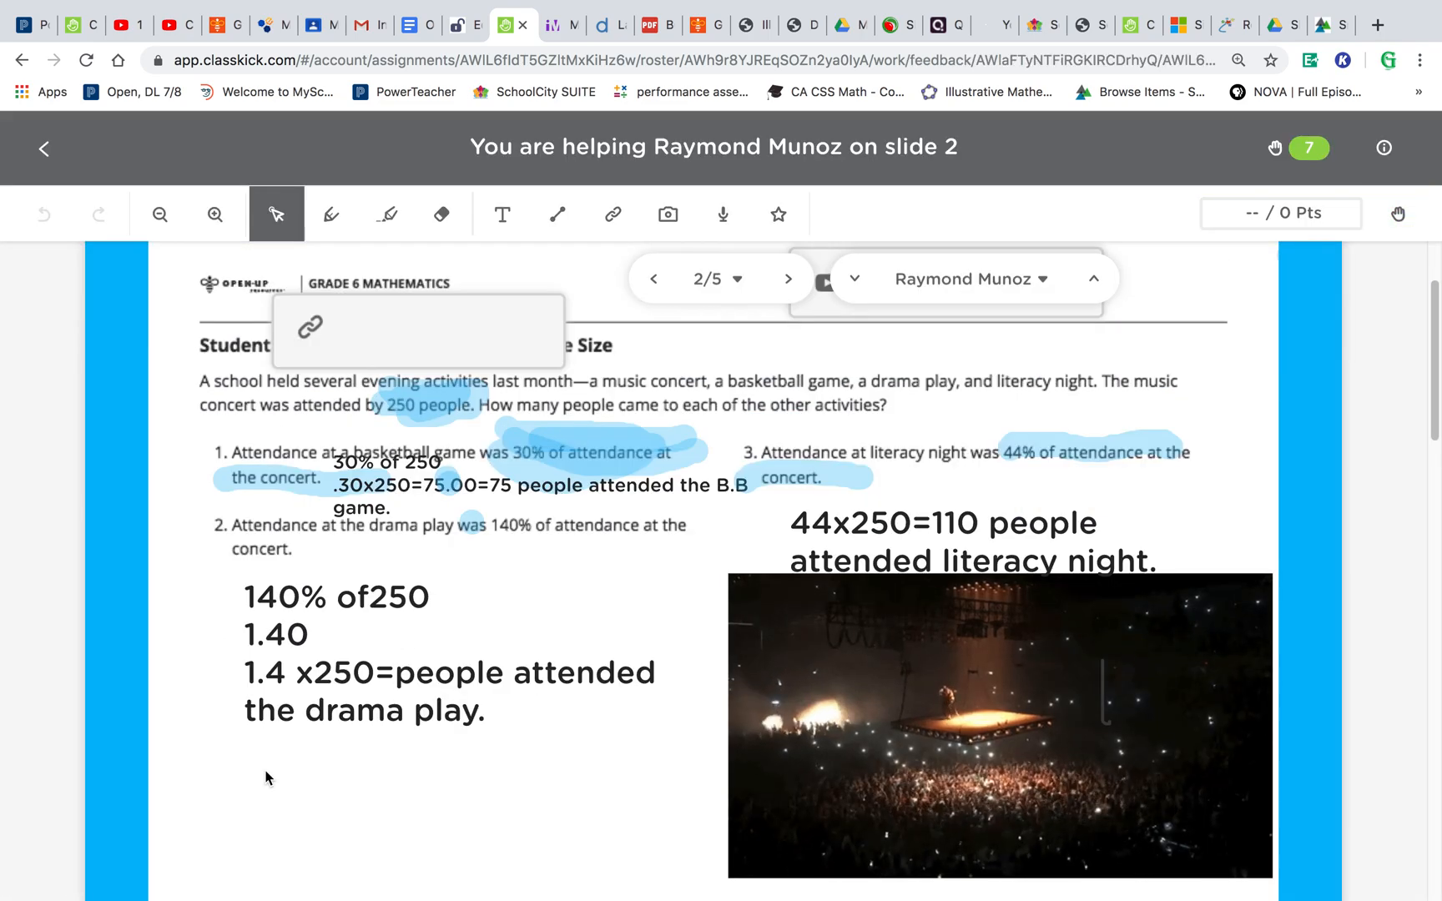
- Open the student's added link box, return to the Classkick tab, and scroll the slide
click(397, 332)
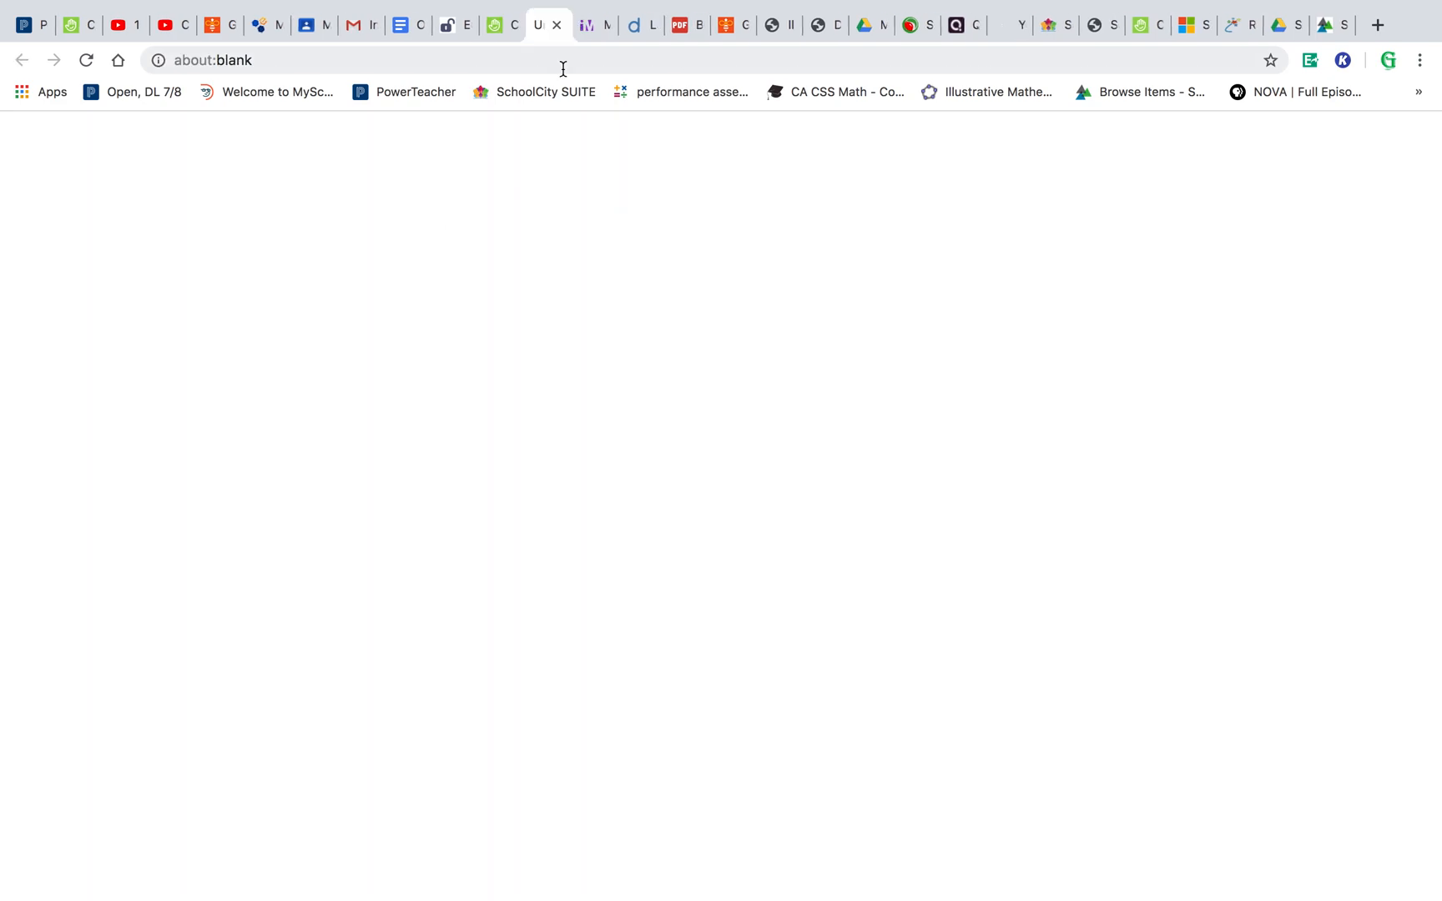
click(556, 25)
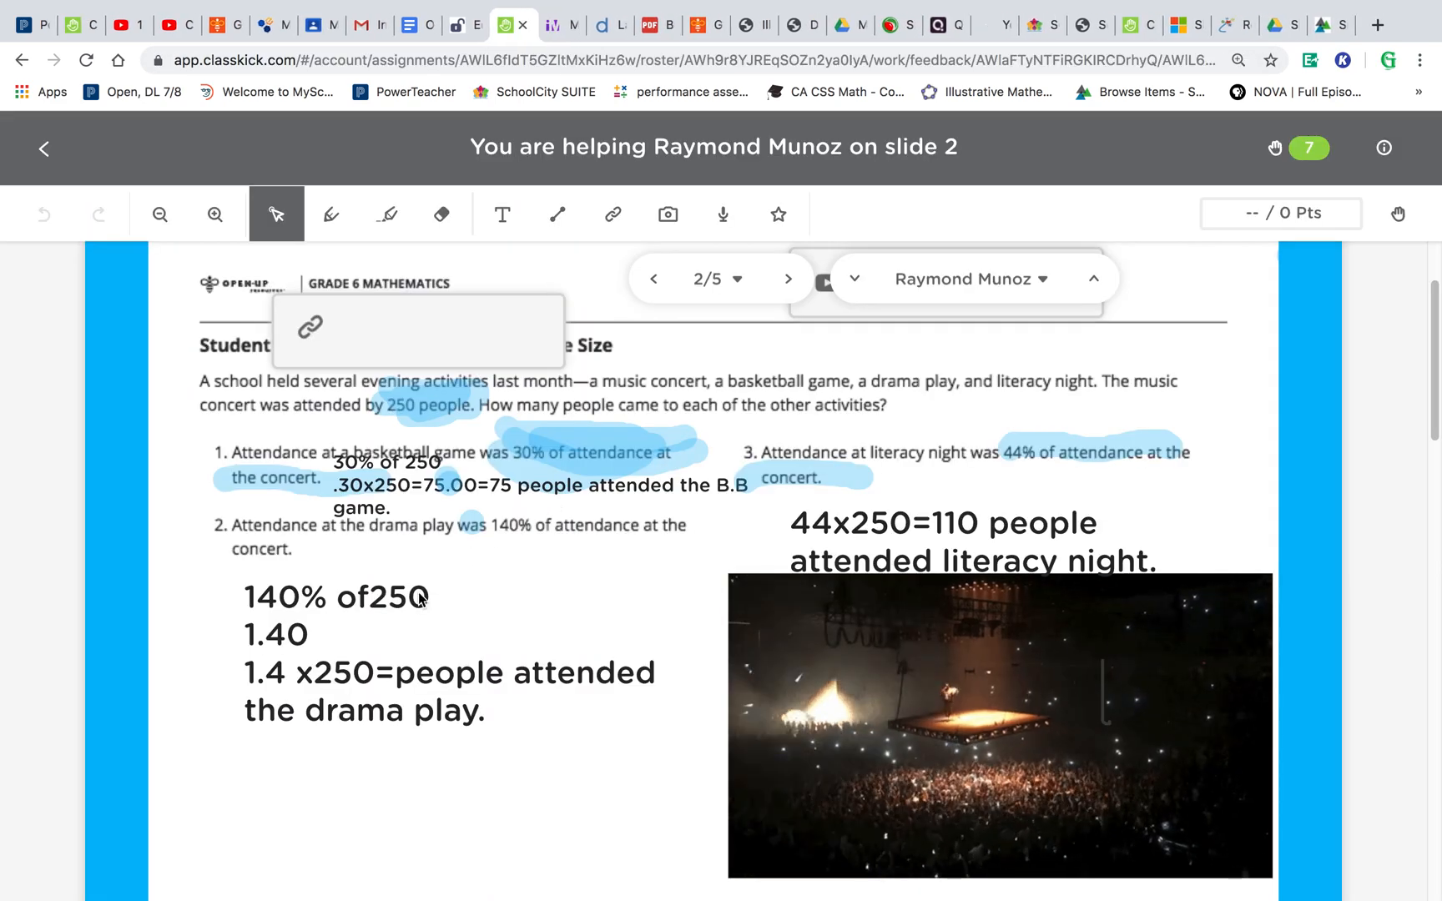
scroll(420, 598, up, 2)
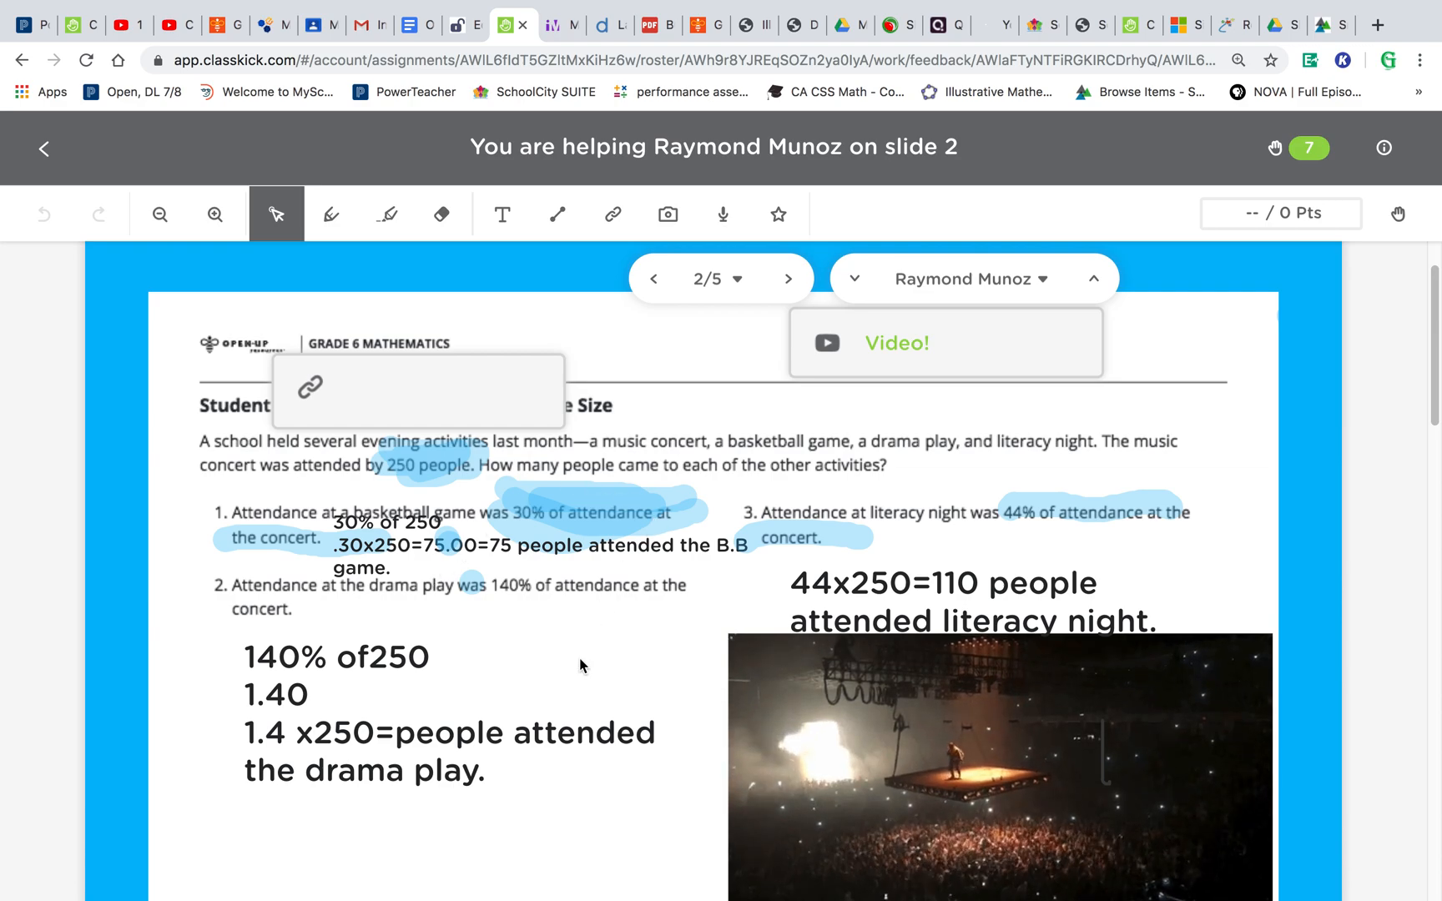
scroll(583, 666, down, 3)
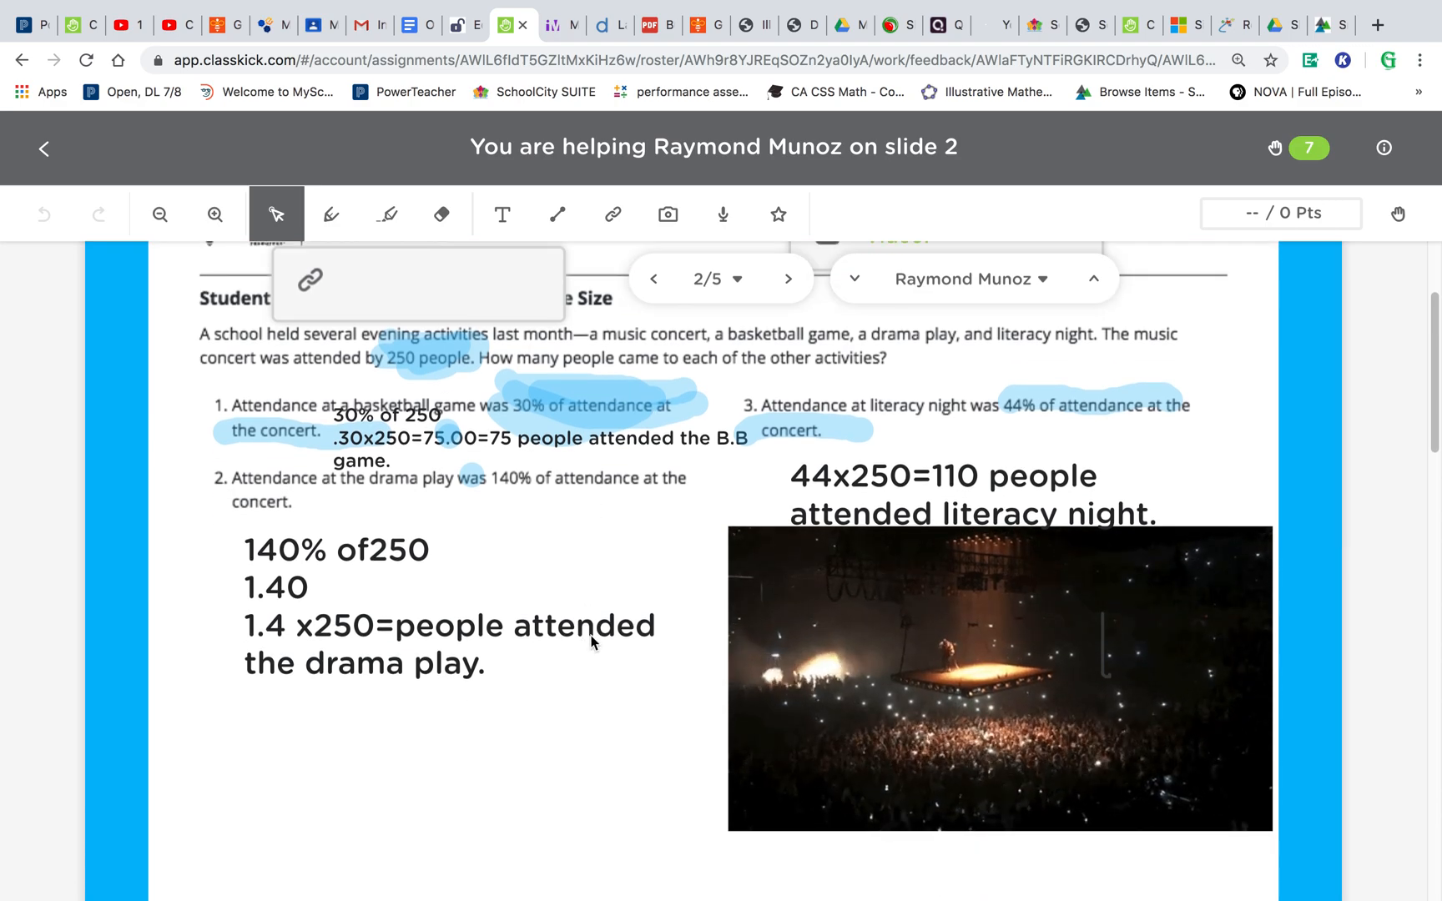
- Draw a freehand loop over the student's slide 2 answers with the pen, then erase it
scroll(407, 479, up, 3)
click(332, 215)
mouse_move(501, 557)
mouse_down()
mouse_move(691, 500)
mouse_move(526, 599)
mouse_move(506, 534)
mouse_move(603, 551)
mouse_up()
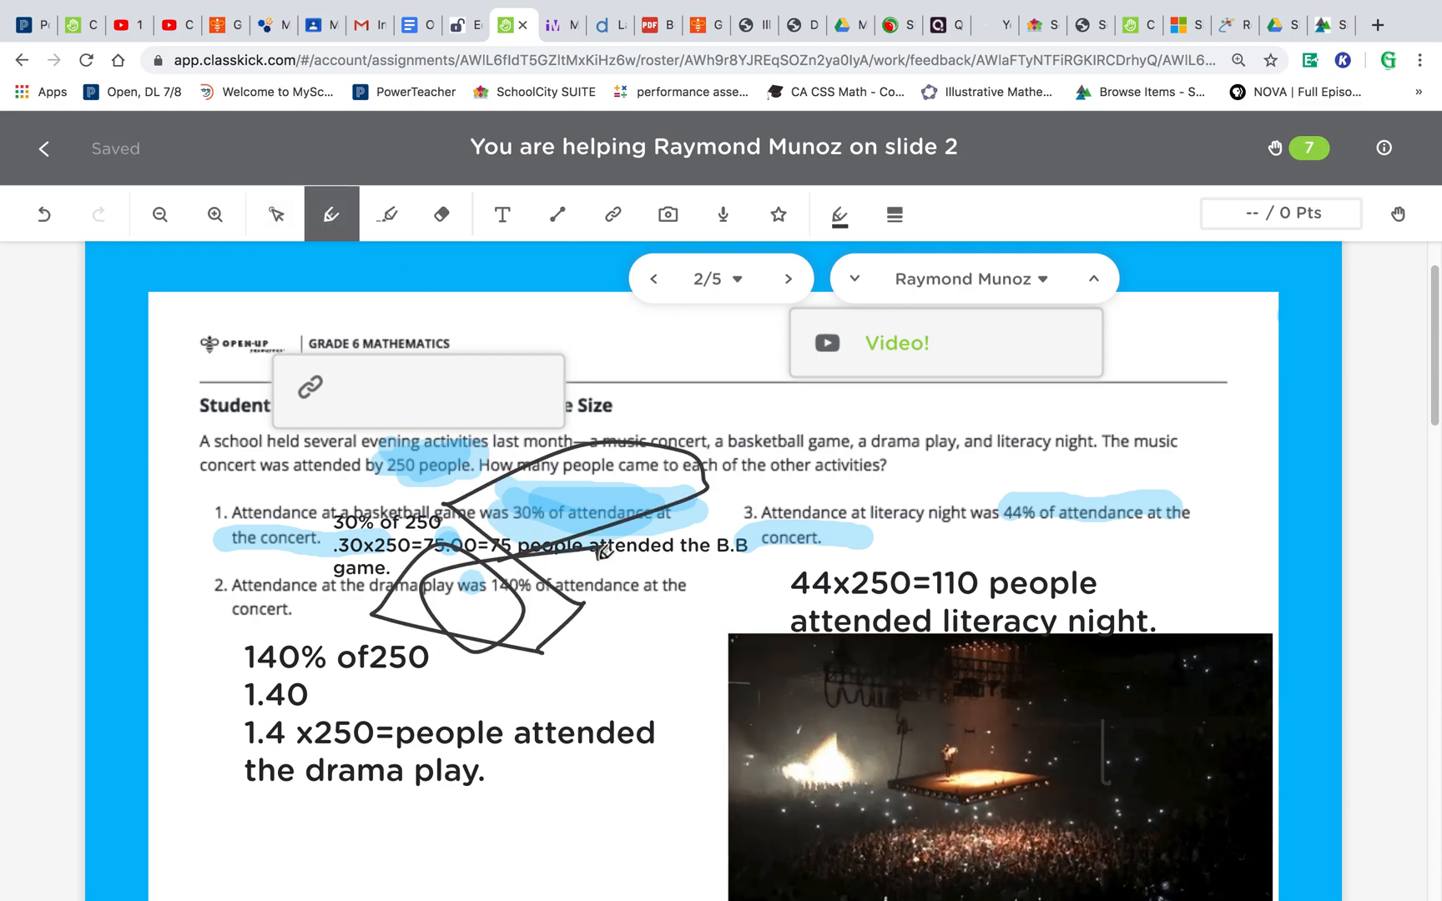
click(443, 219)
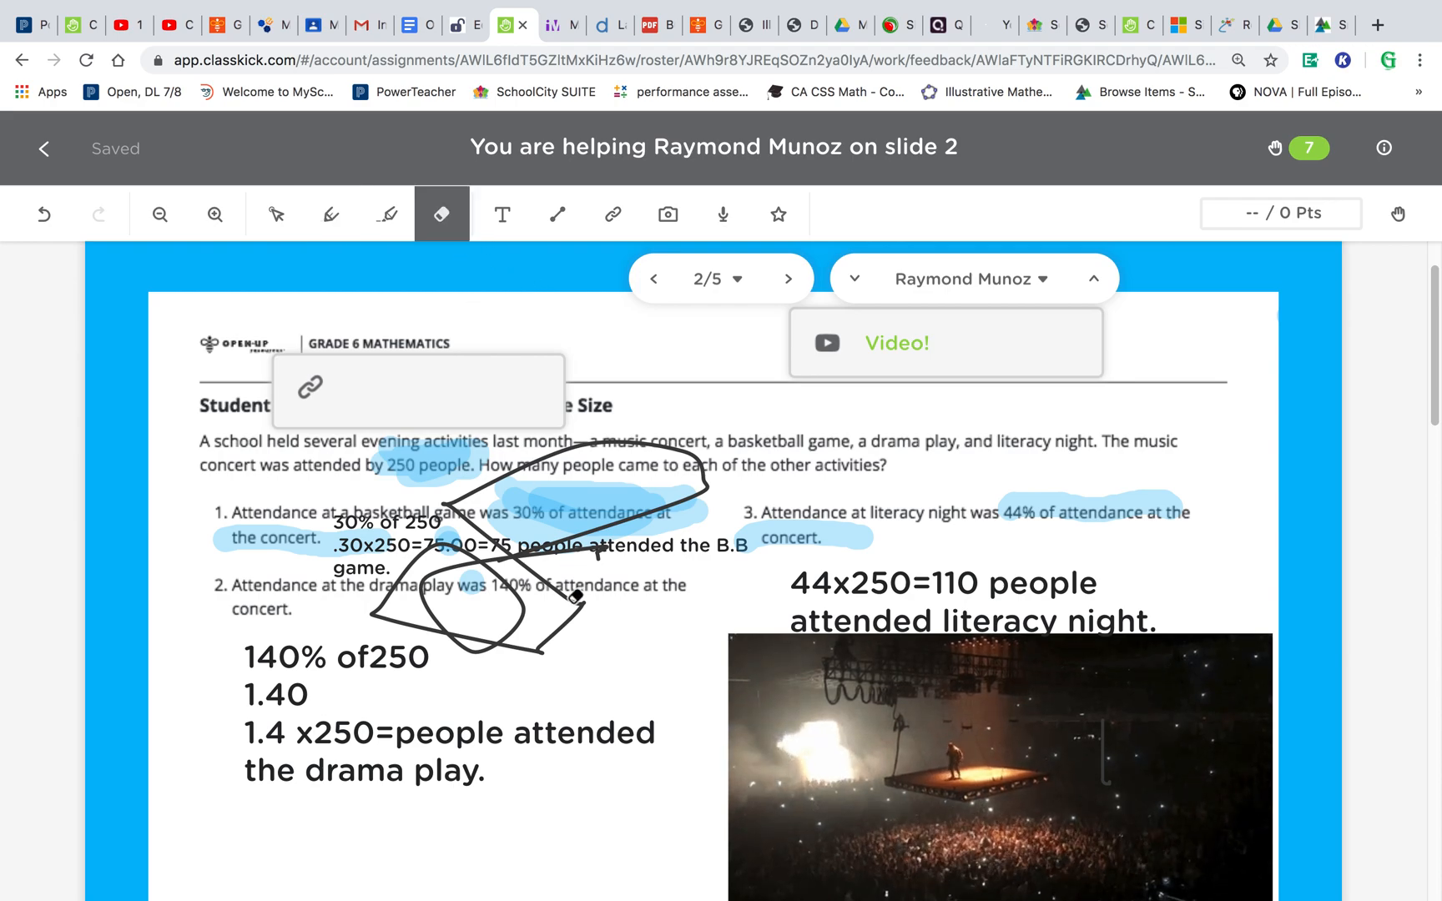
click(590, 544)
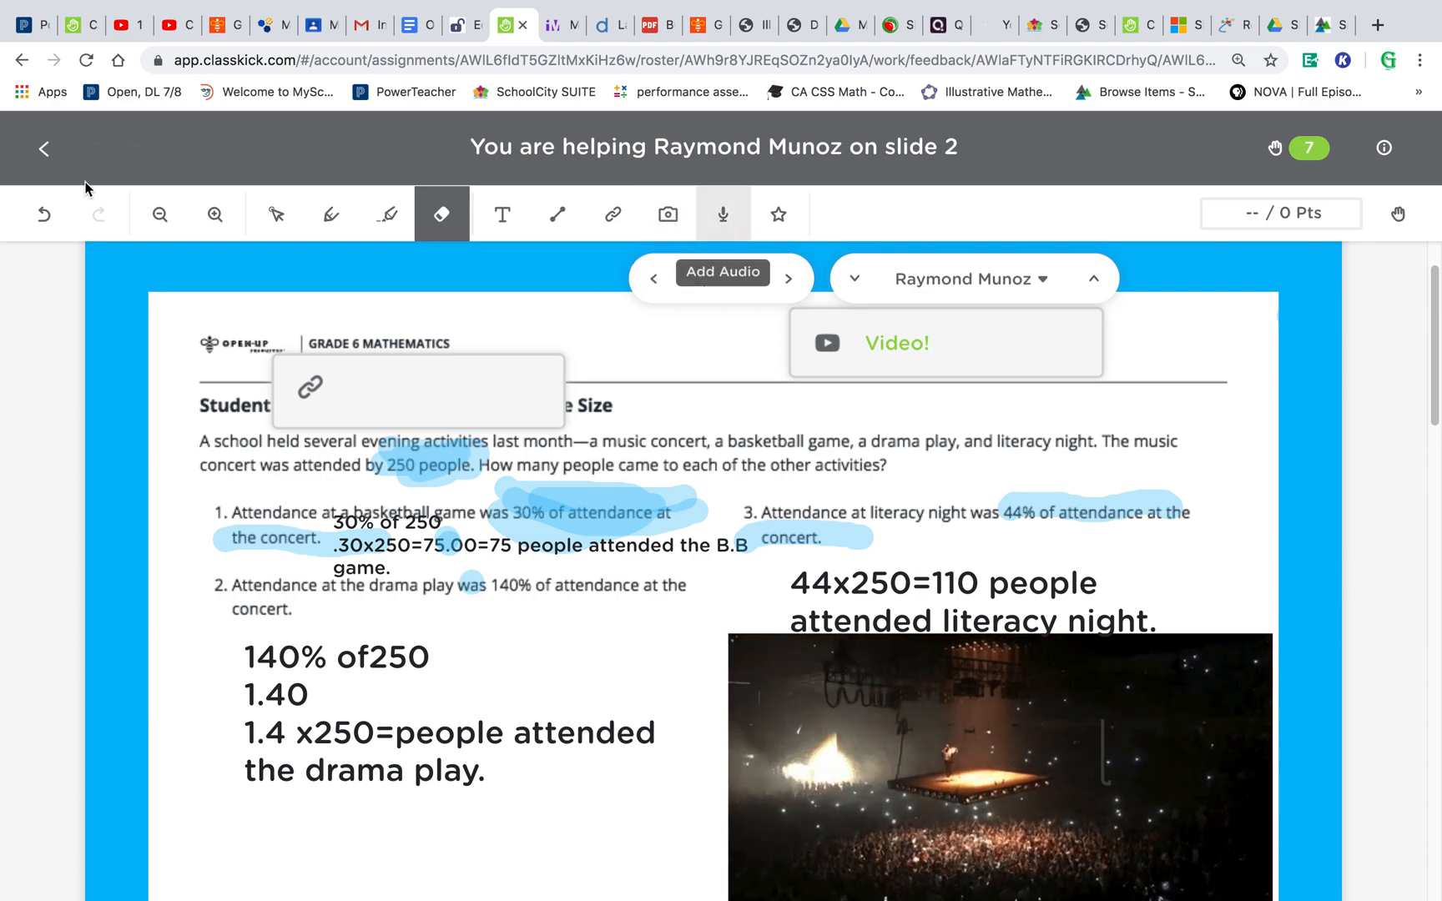
- Return to the class overview and filter the students' work to Slide #5
click(45, 151)
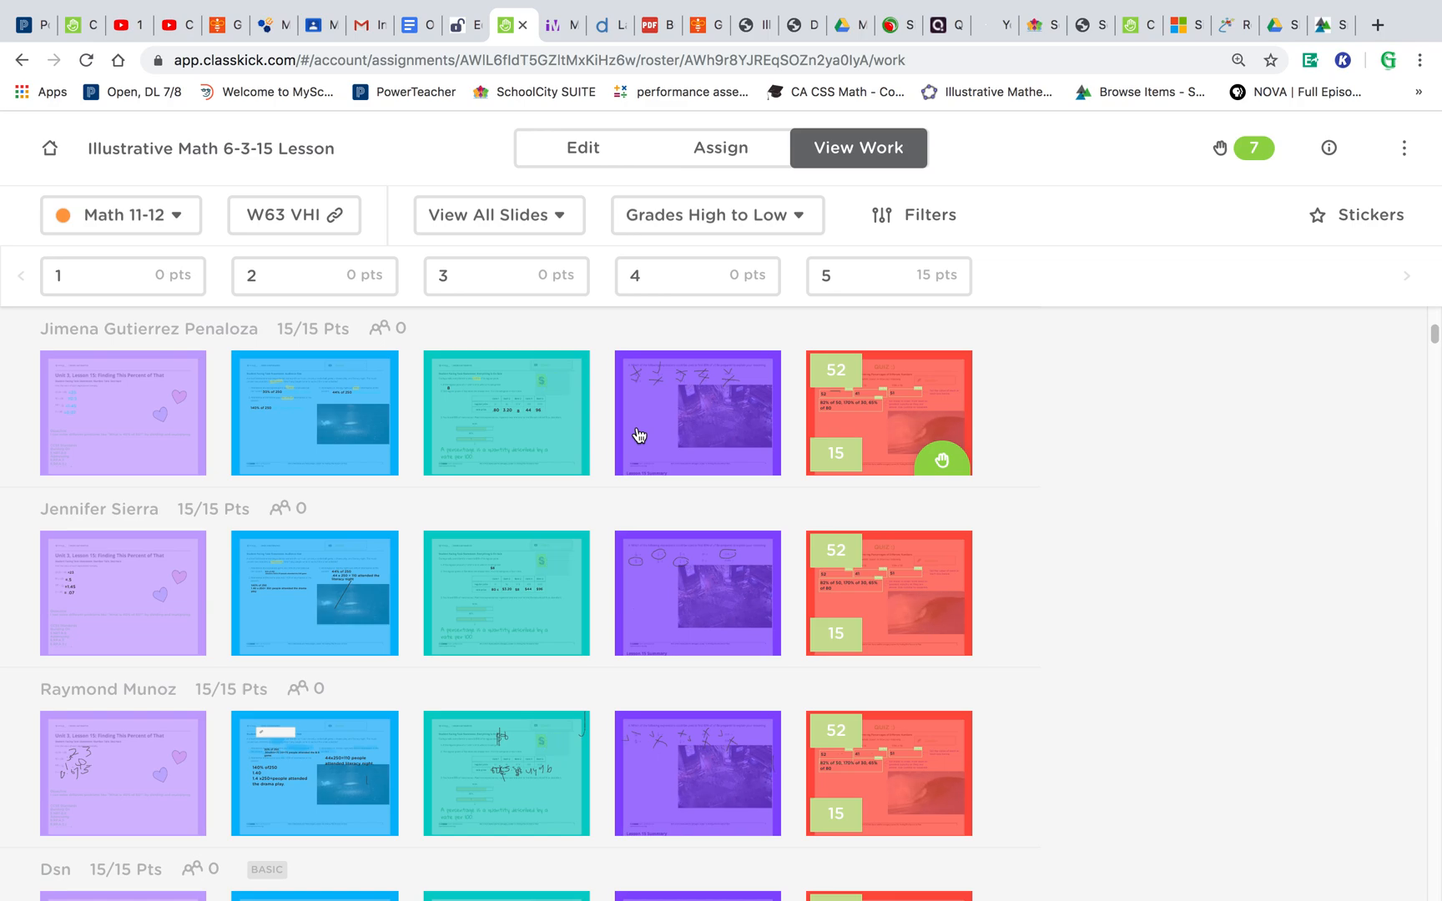
click(562, 223)
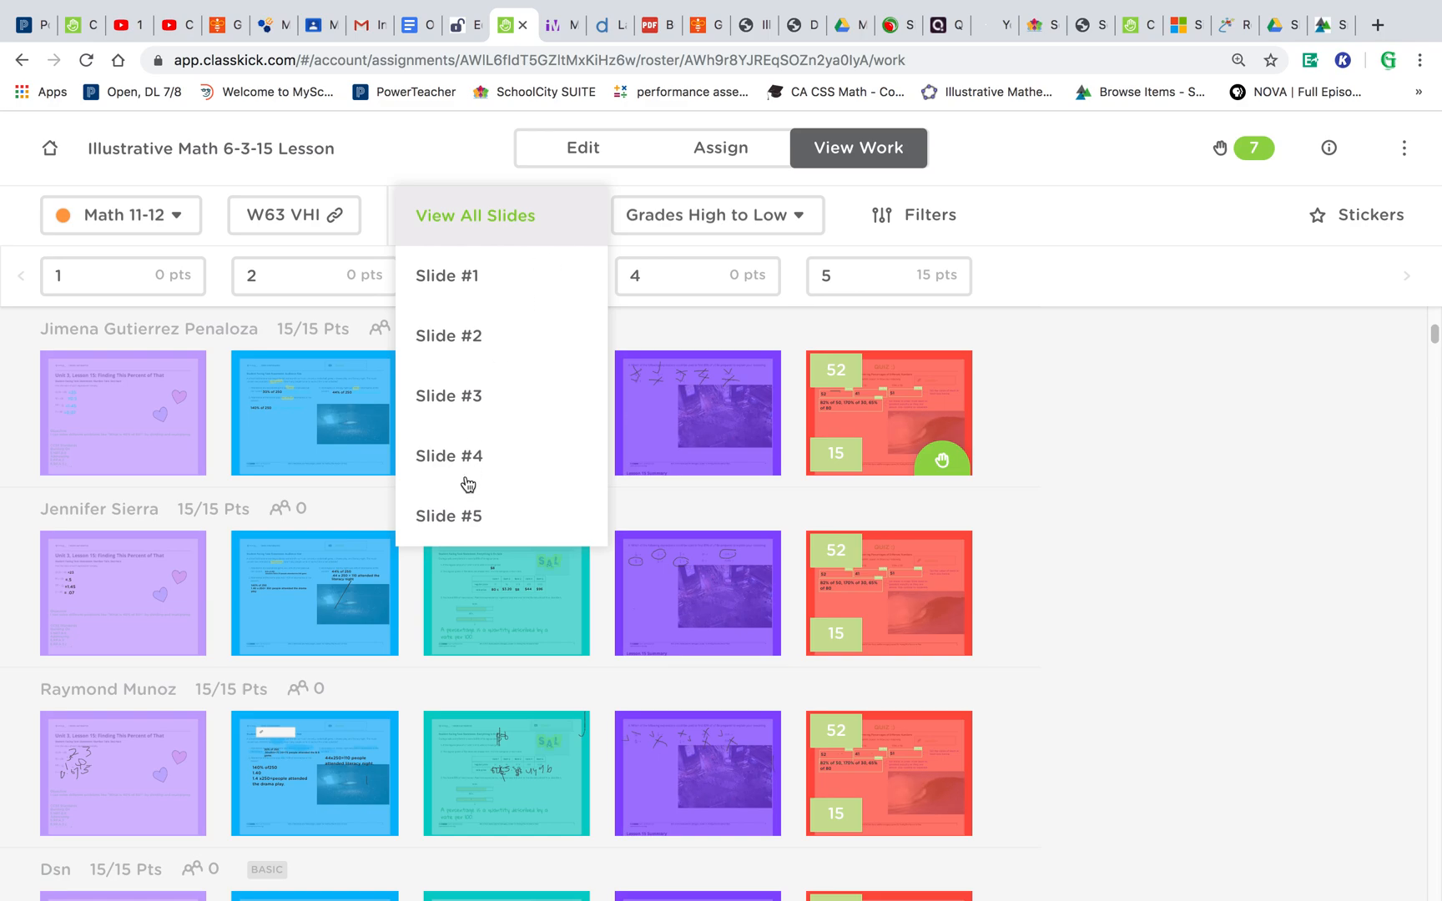
click(466, 519)
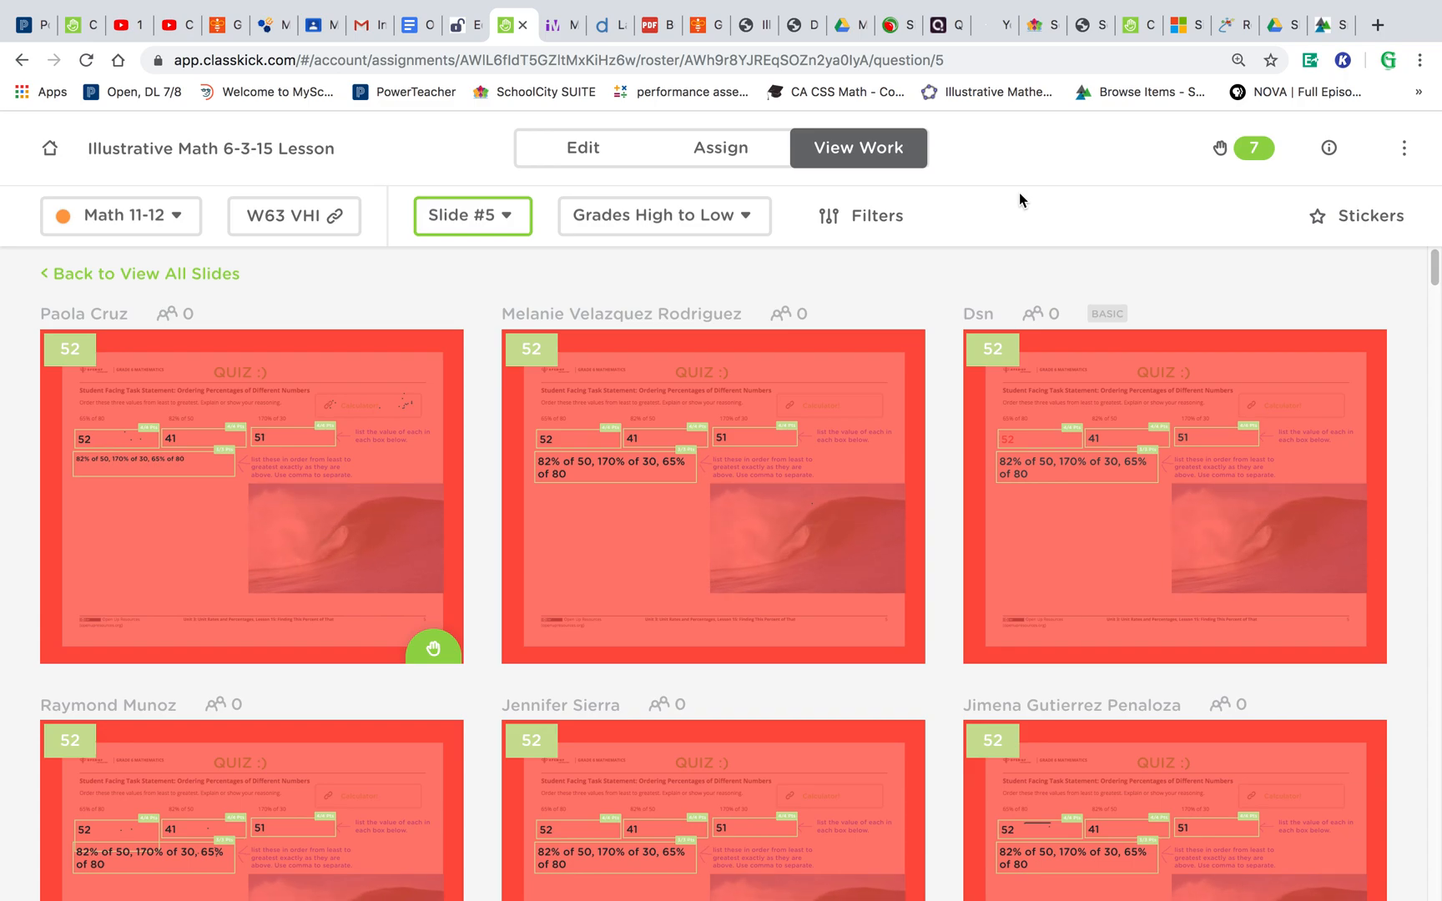
- Scroll through every student's slide 5 work in the overview
scroll(982, 297, down, 5)
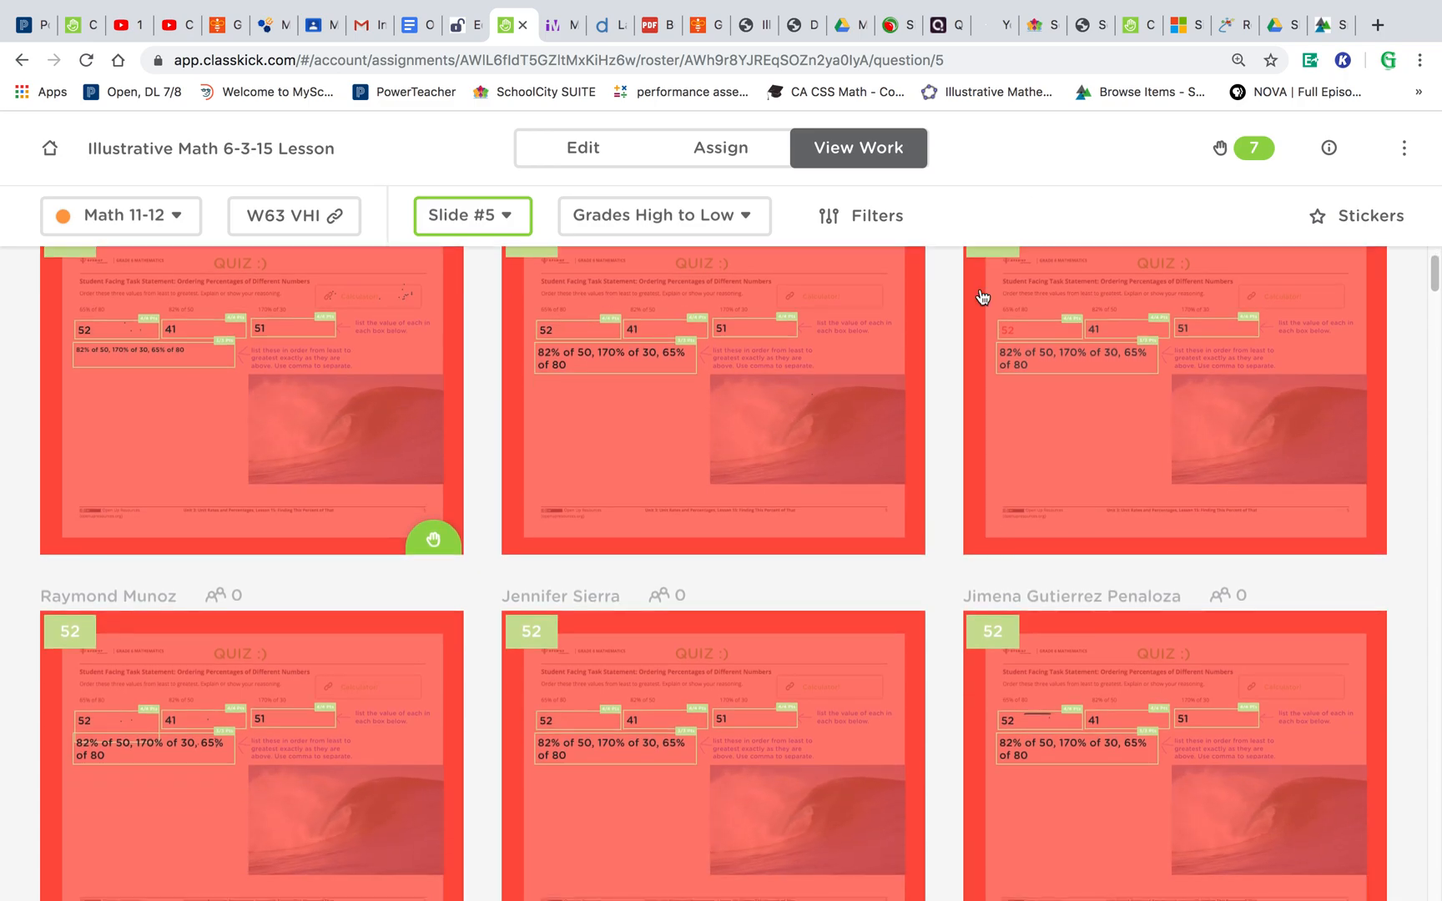
scroll(982, 296, down, 8)
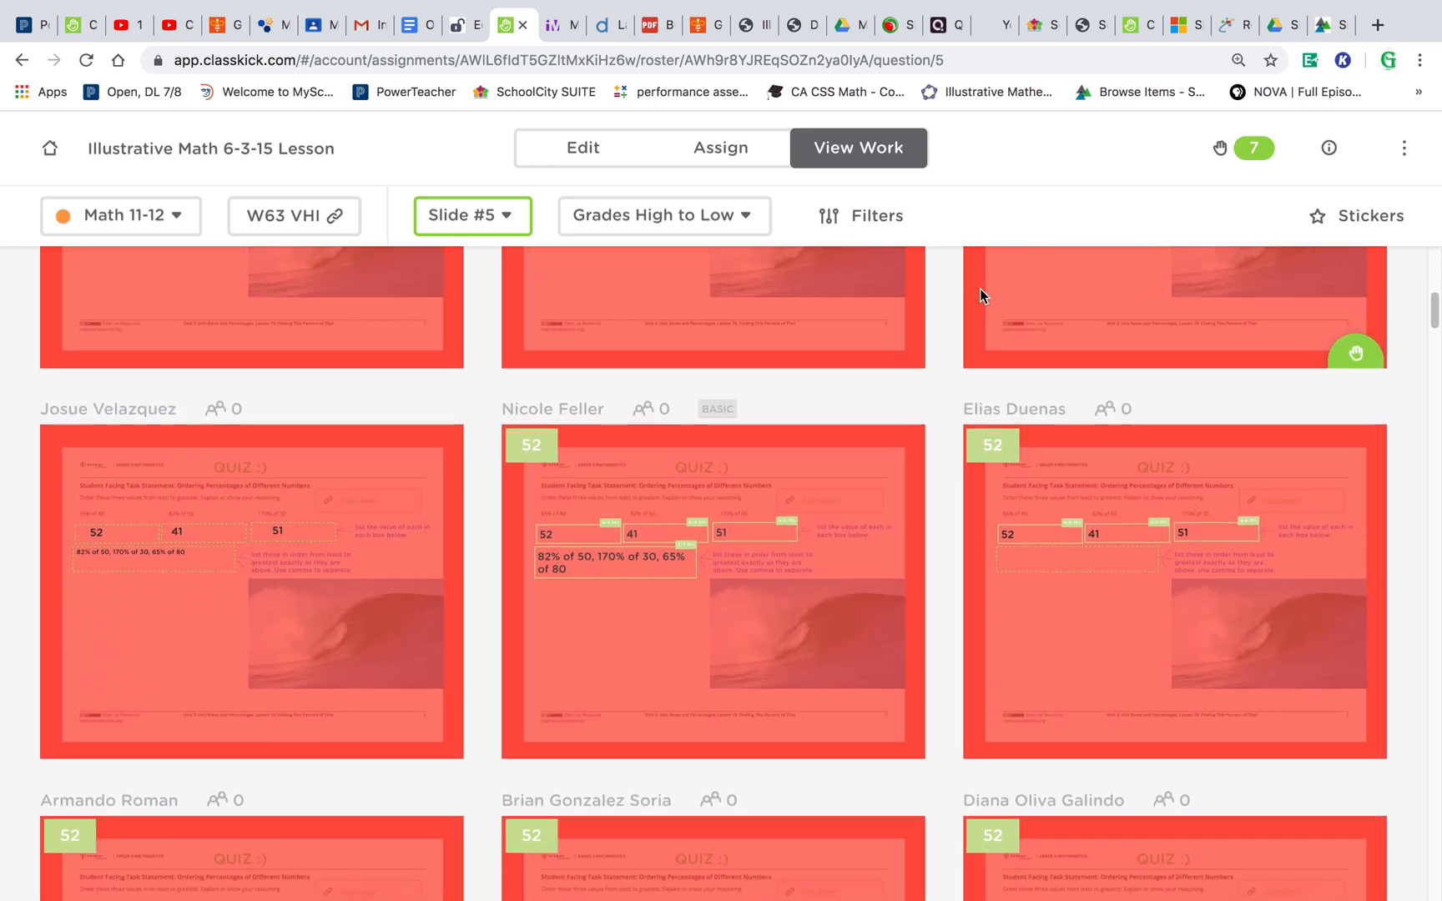
scroll(982, 296, down, 8)
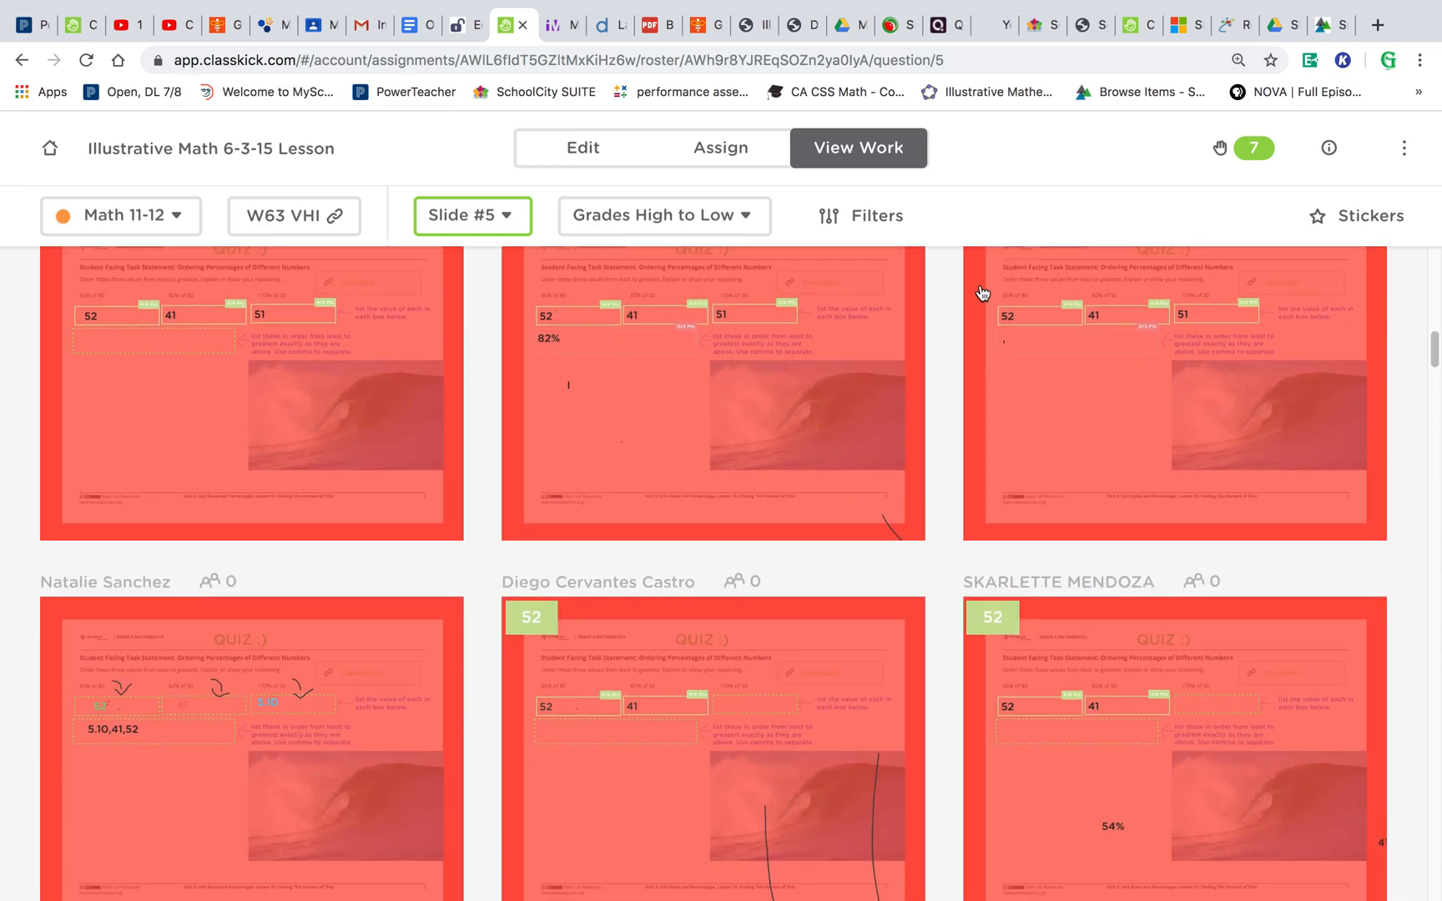
scroll(983, 292, down, 1)
scroll(982, 292, down, 3)
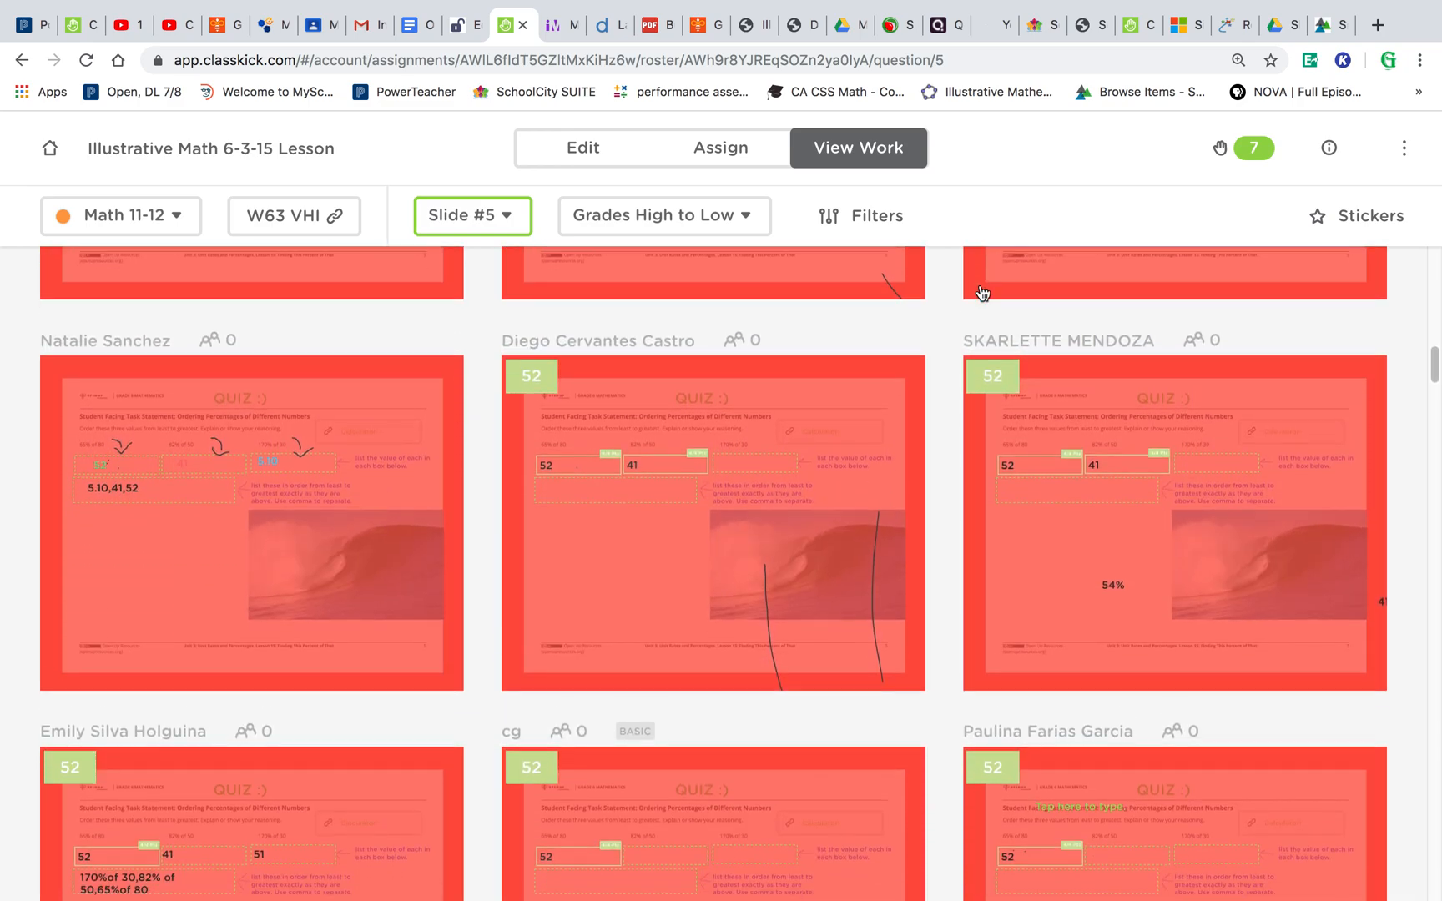
scroll(982, 264, down, 1)
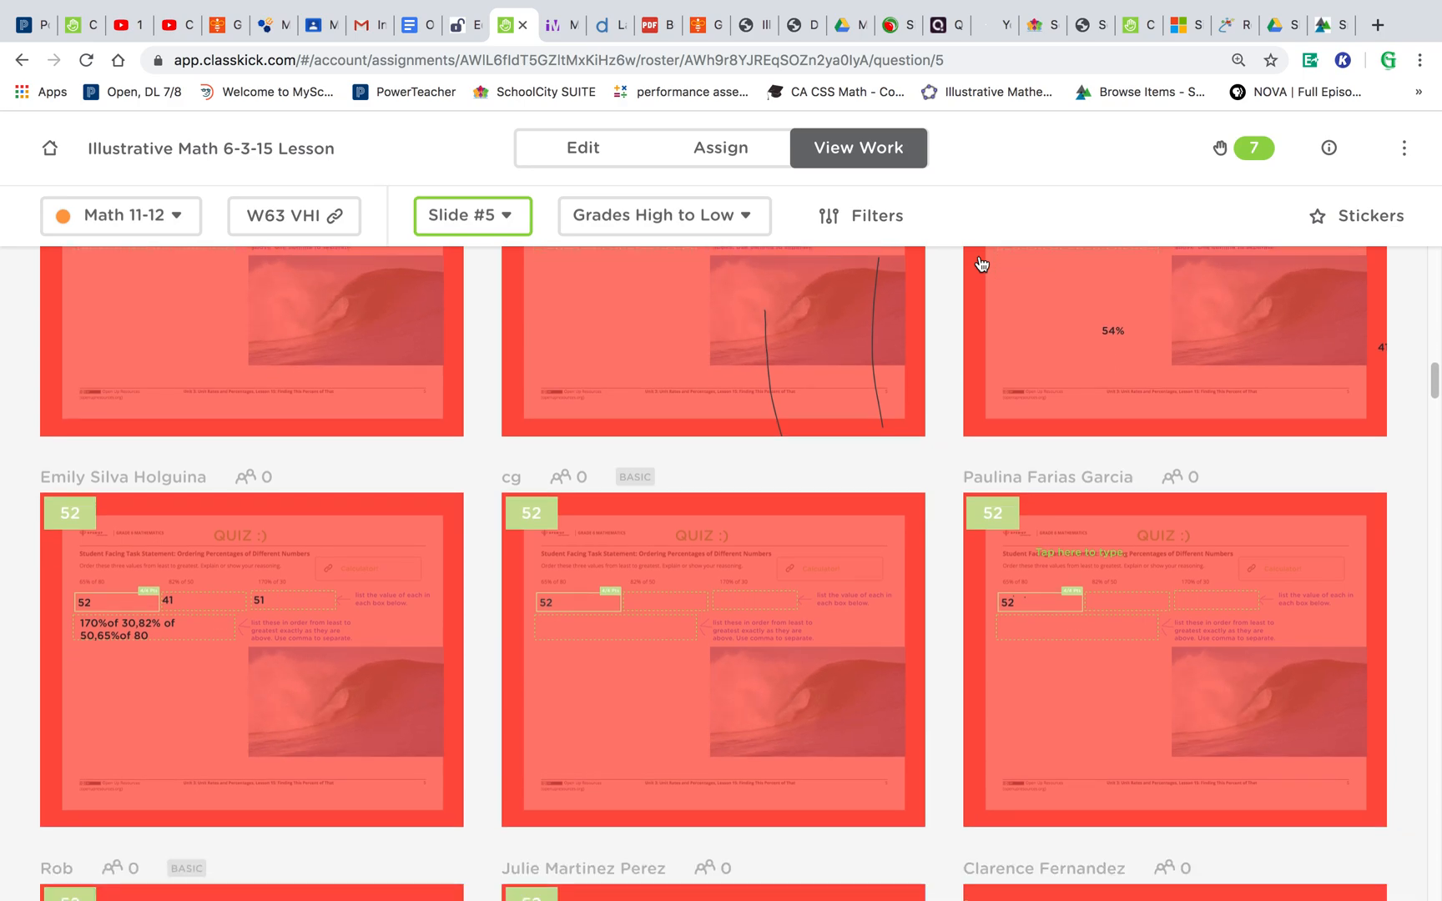
scroll(982, 264, up, 2)
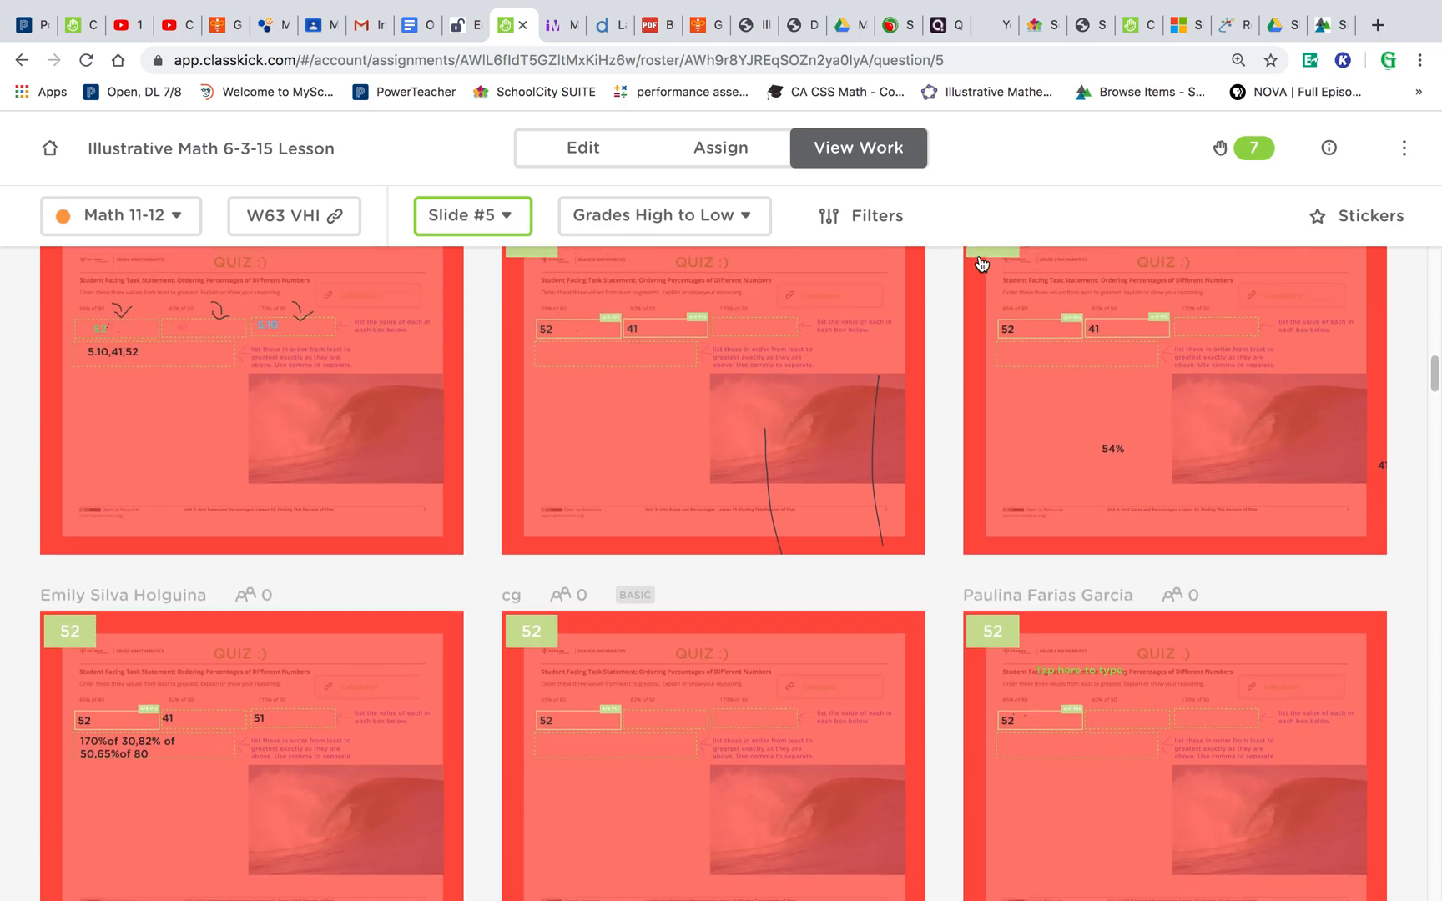
- Open the slide 5 work of the student with long drawn lines, scroll through it, and return to the overview
click(679, 360)
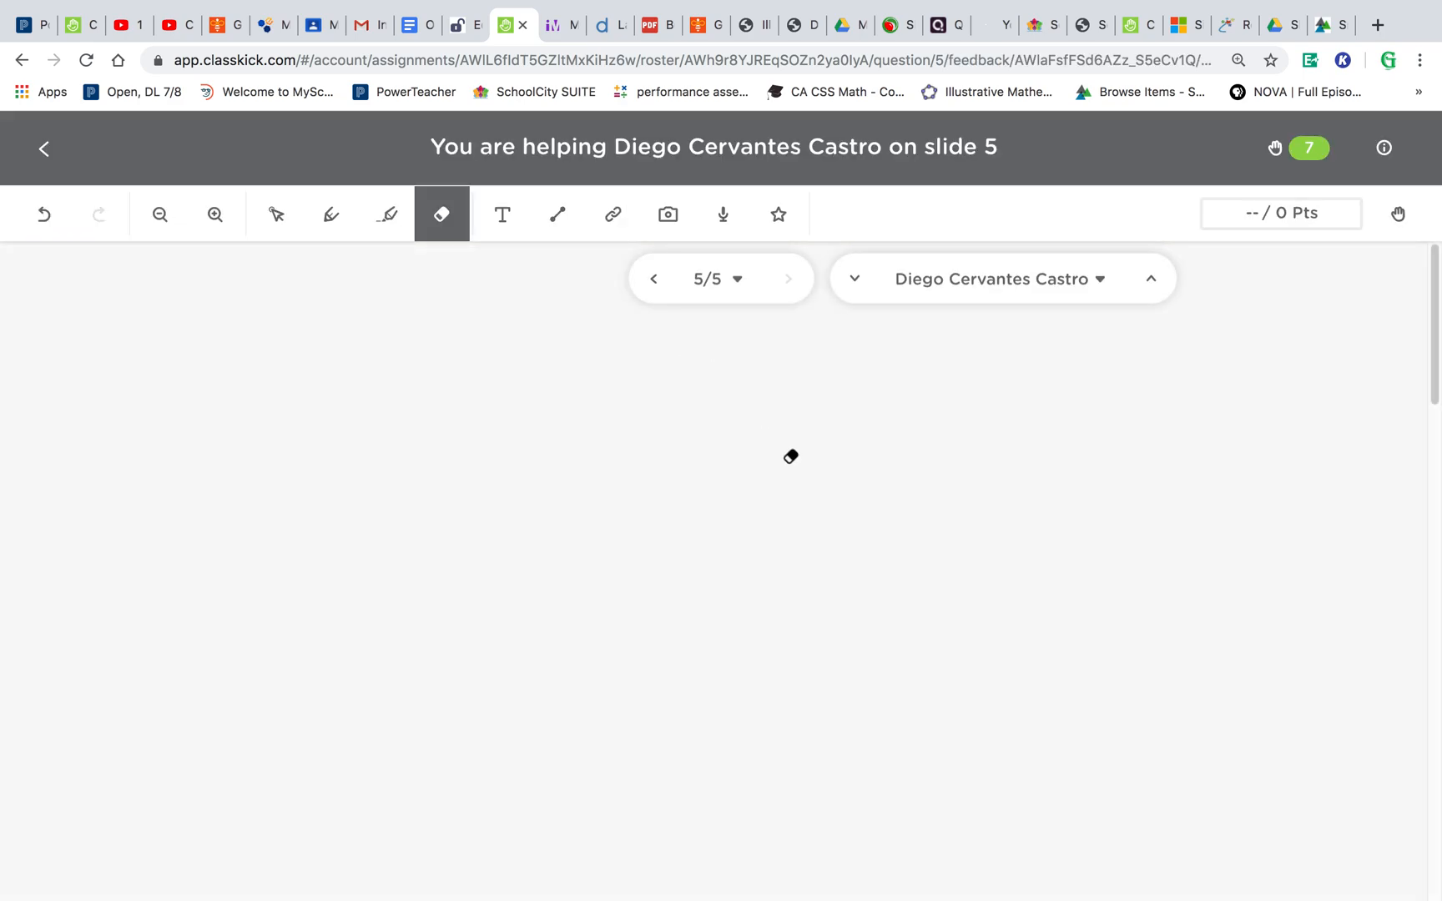
scroll(808, 473, down, 5)
scroll(809, 478, up, 6)
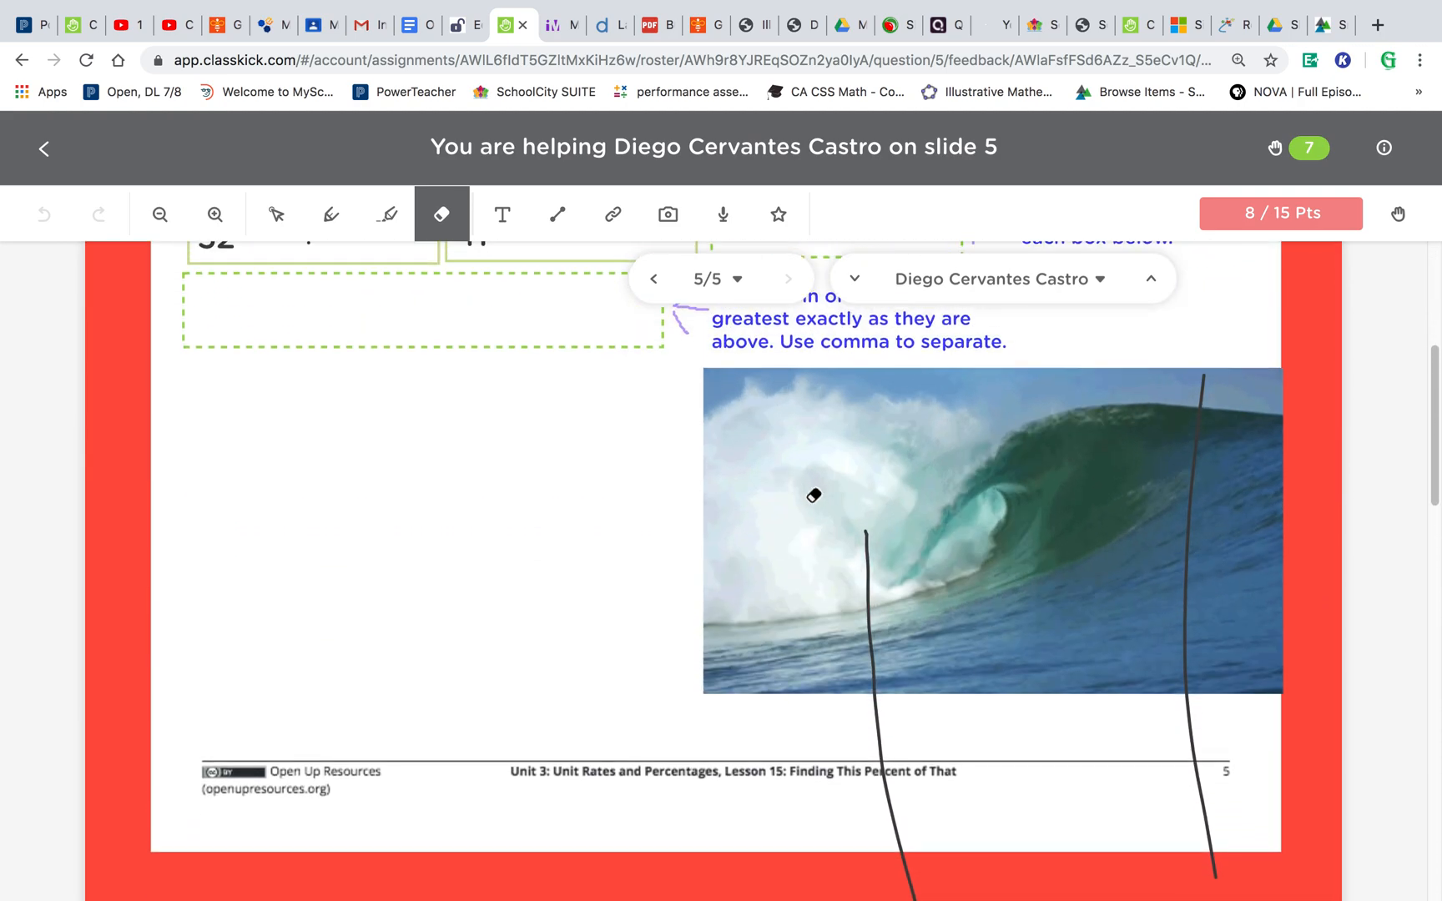
click(44, 148)
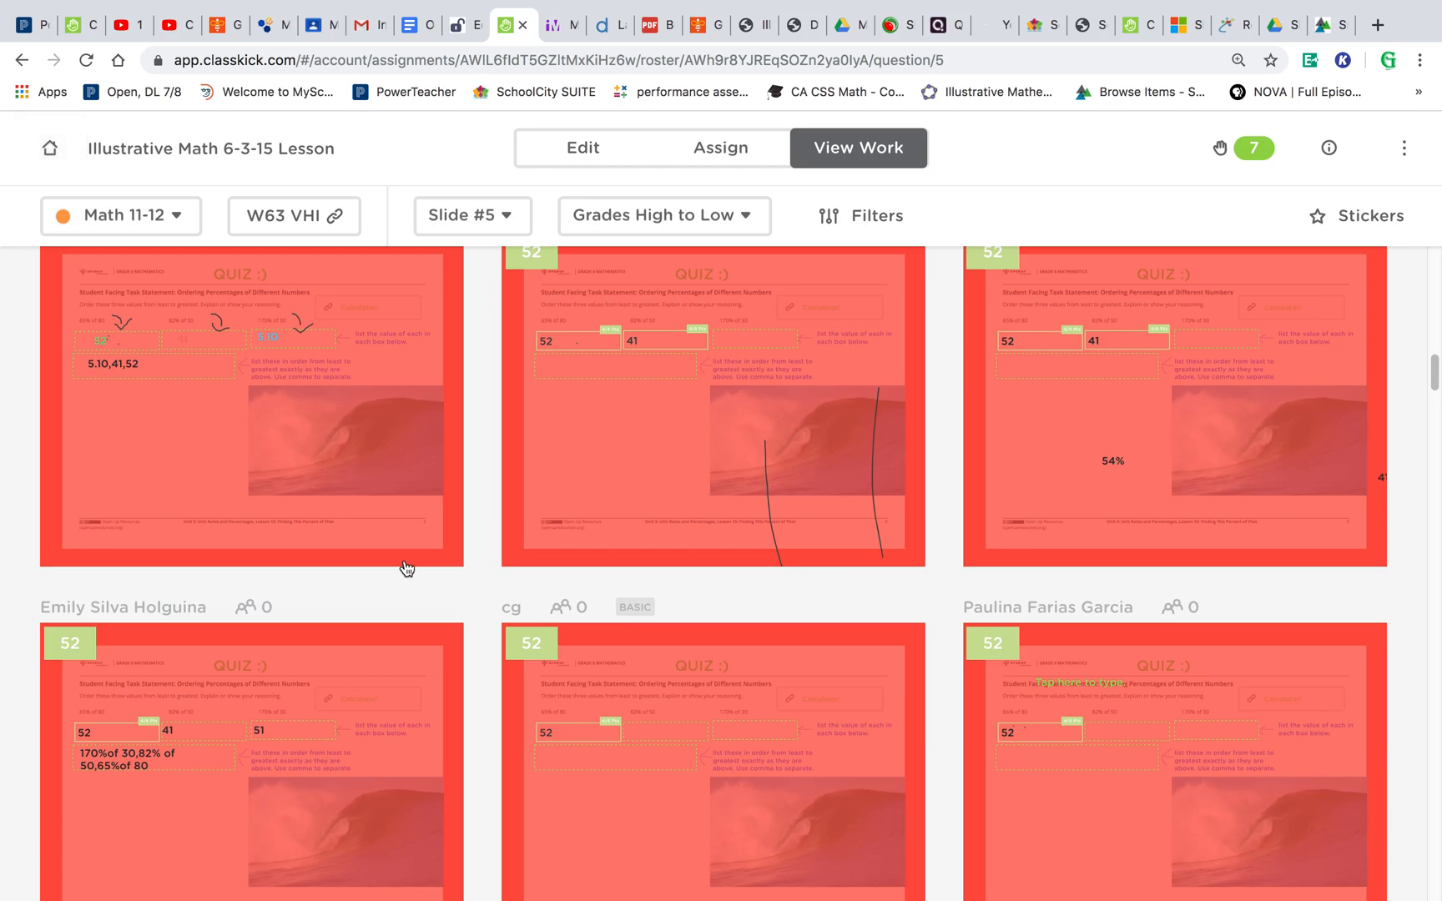
- Scroll the slide 5 overview and open the sort-order options, leaving Grades High to Low selected
scroll(405, 567, down, 5)
scroll(405, 566, up, 4)
scroll(406, 568, up, 10)
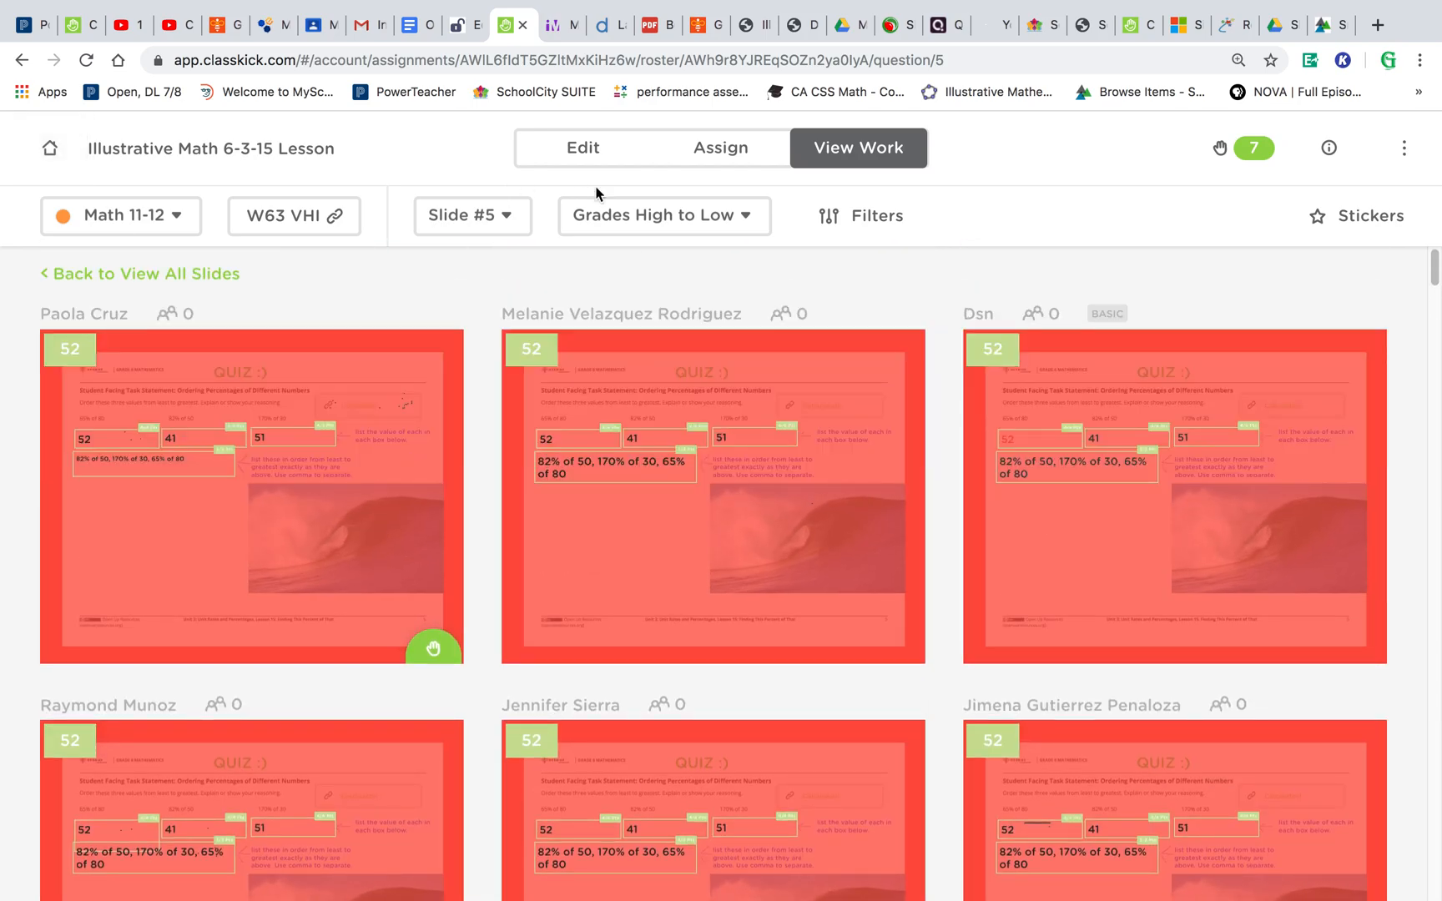
click(680, 220)
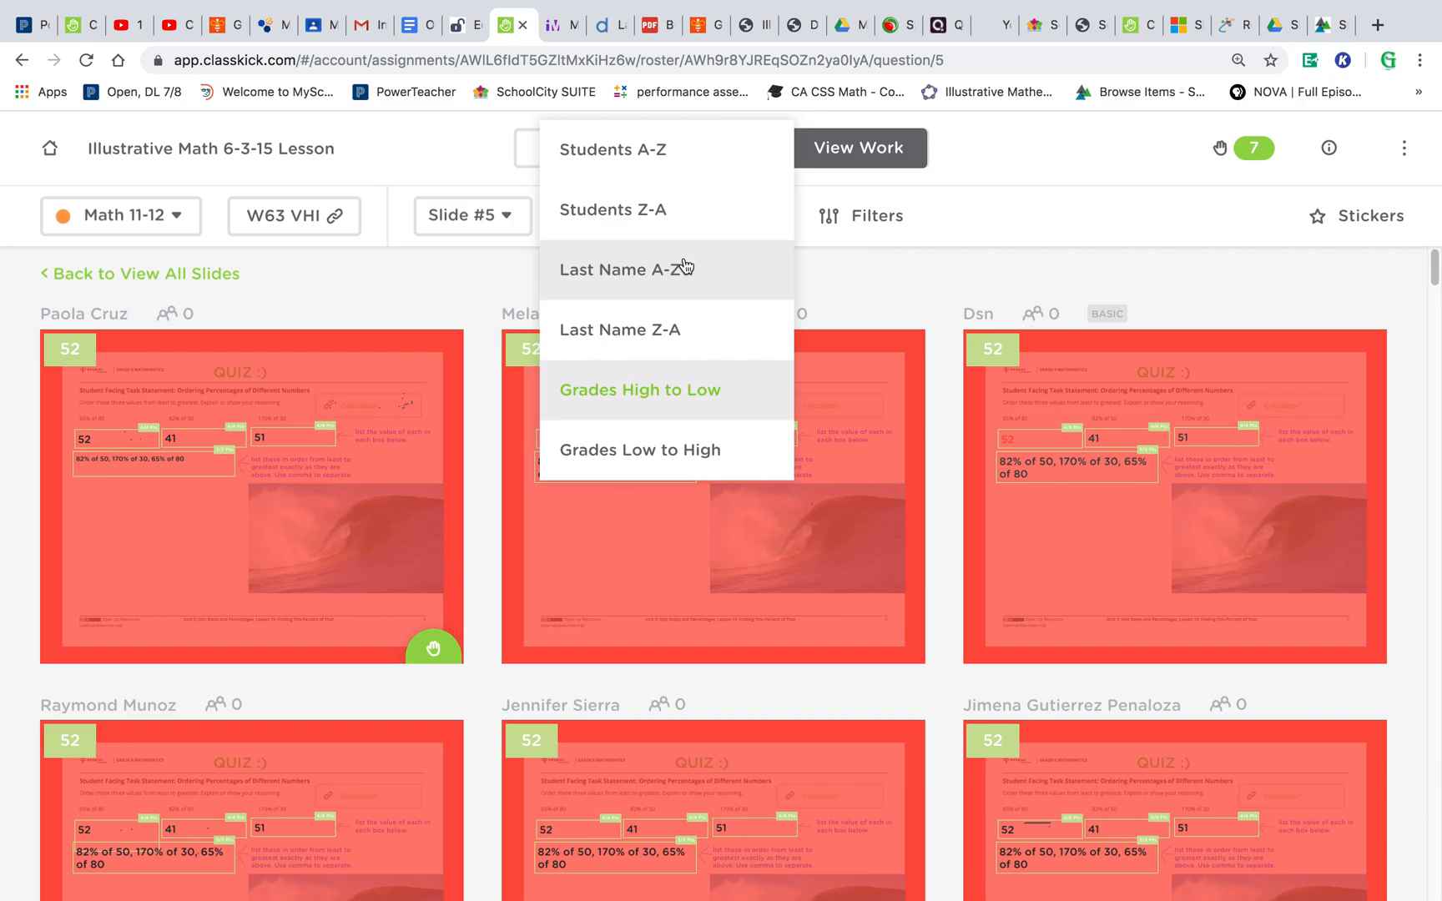
click(858, 273)
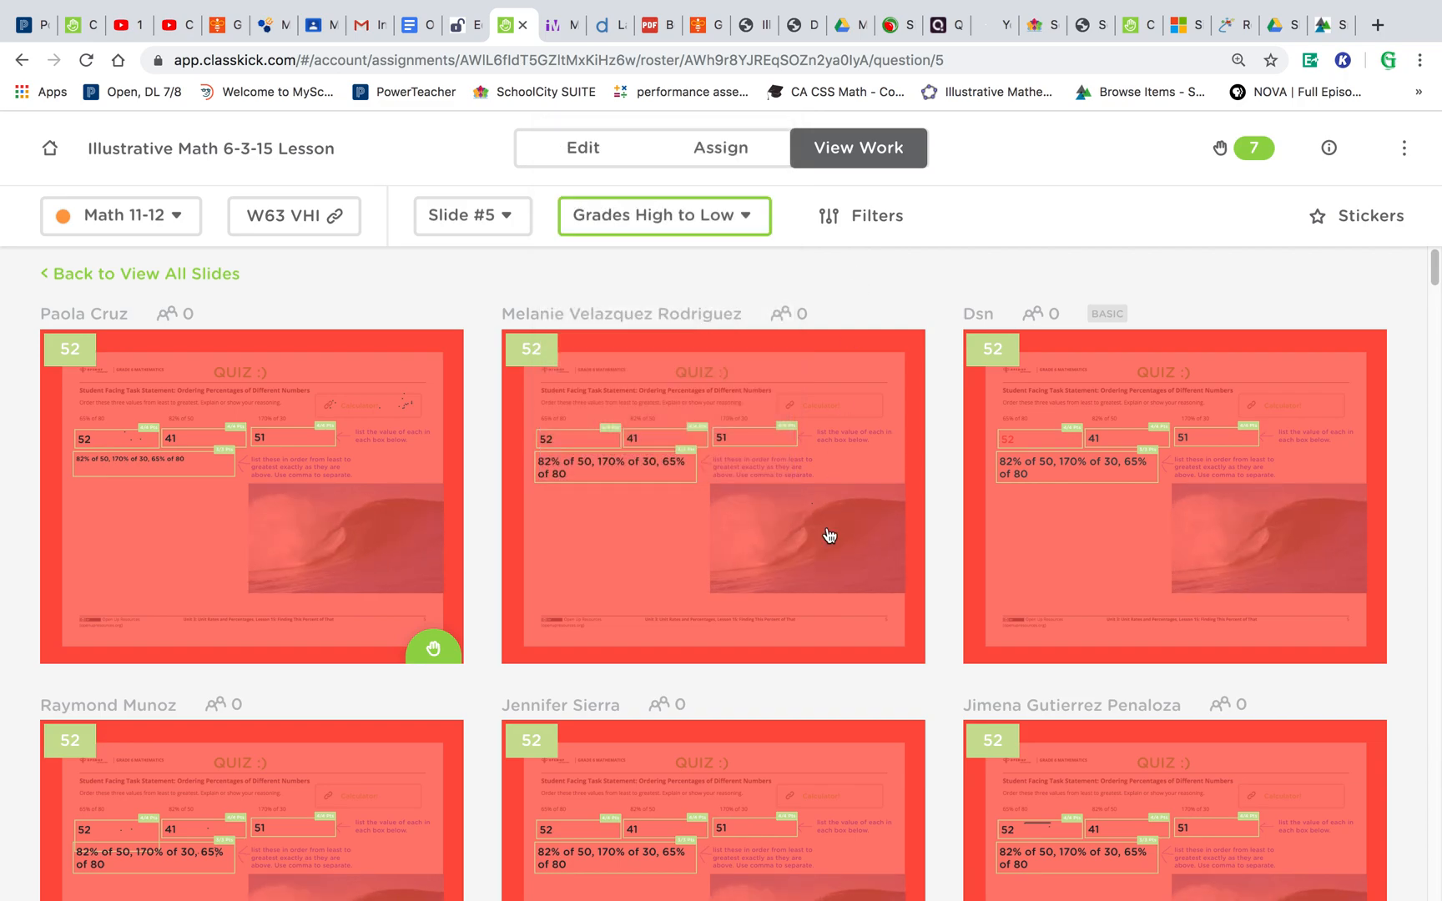
- Scroll through the students' slide 5 work again and back to the top
scroll(826, 540, down, 1)
scroll(826, 538, up, 1)
scroll(772, 393, down, 13)
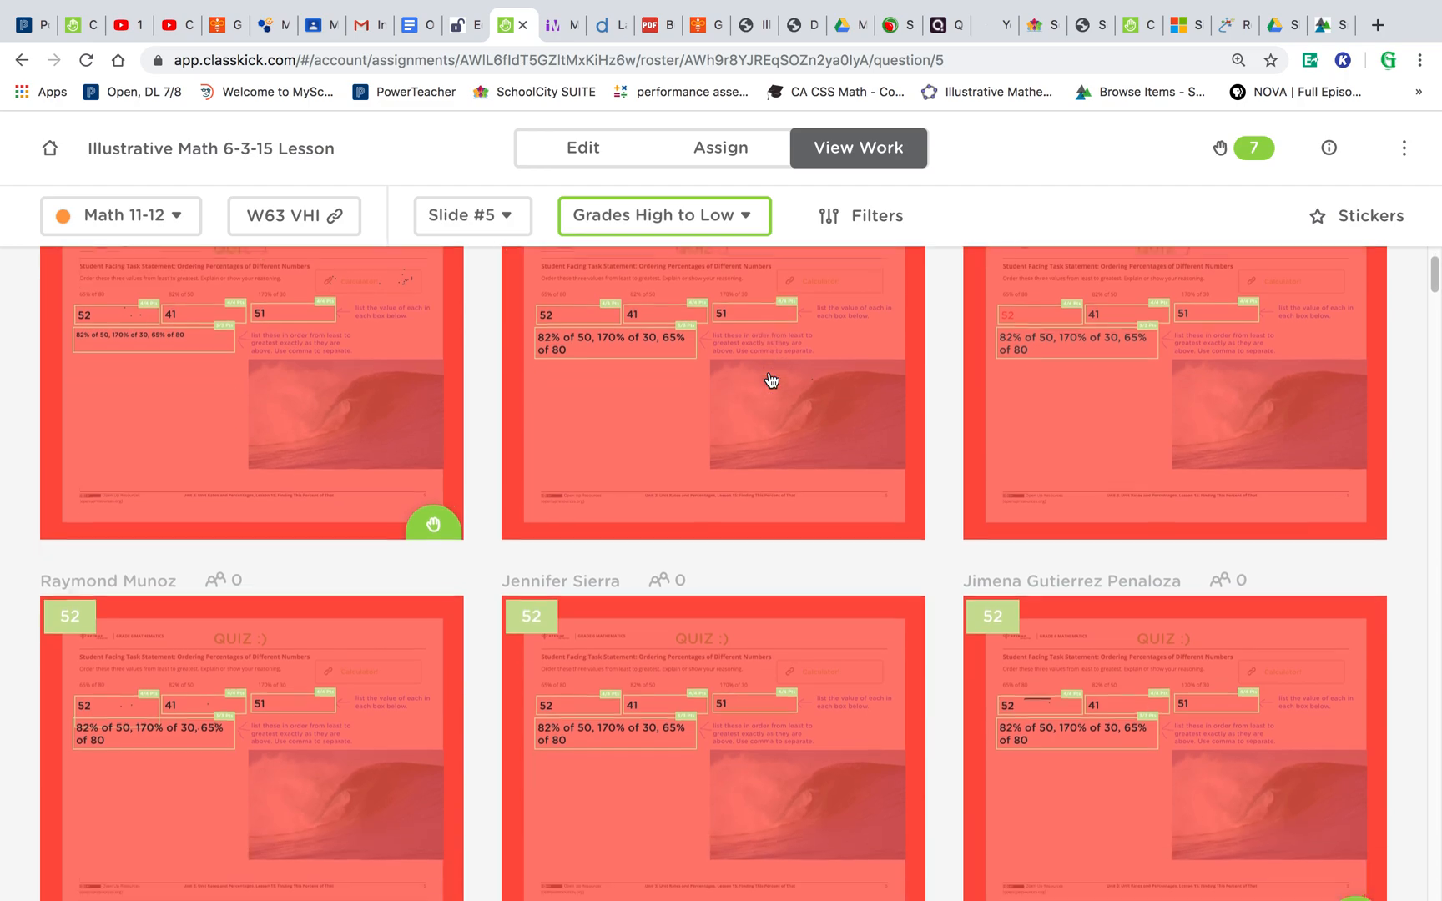
scroll(772, 380, down, 3)
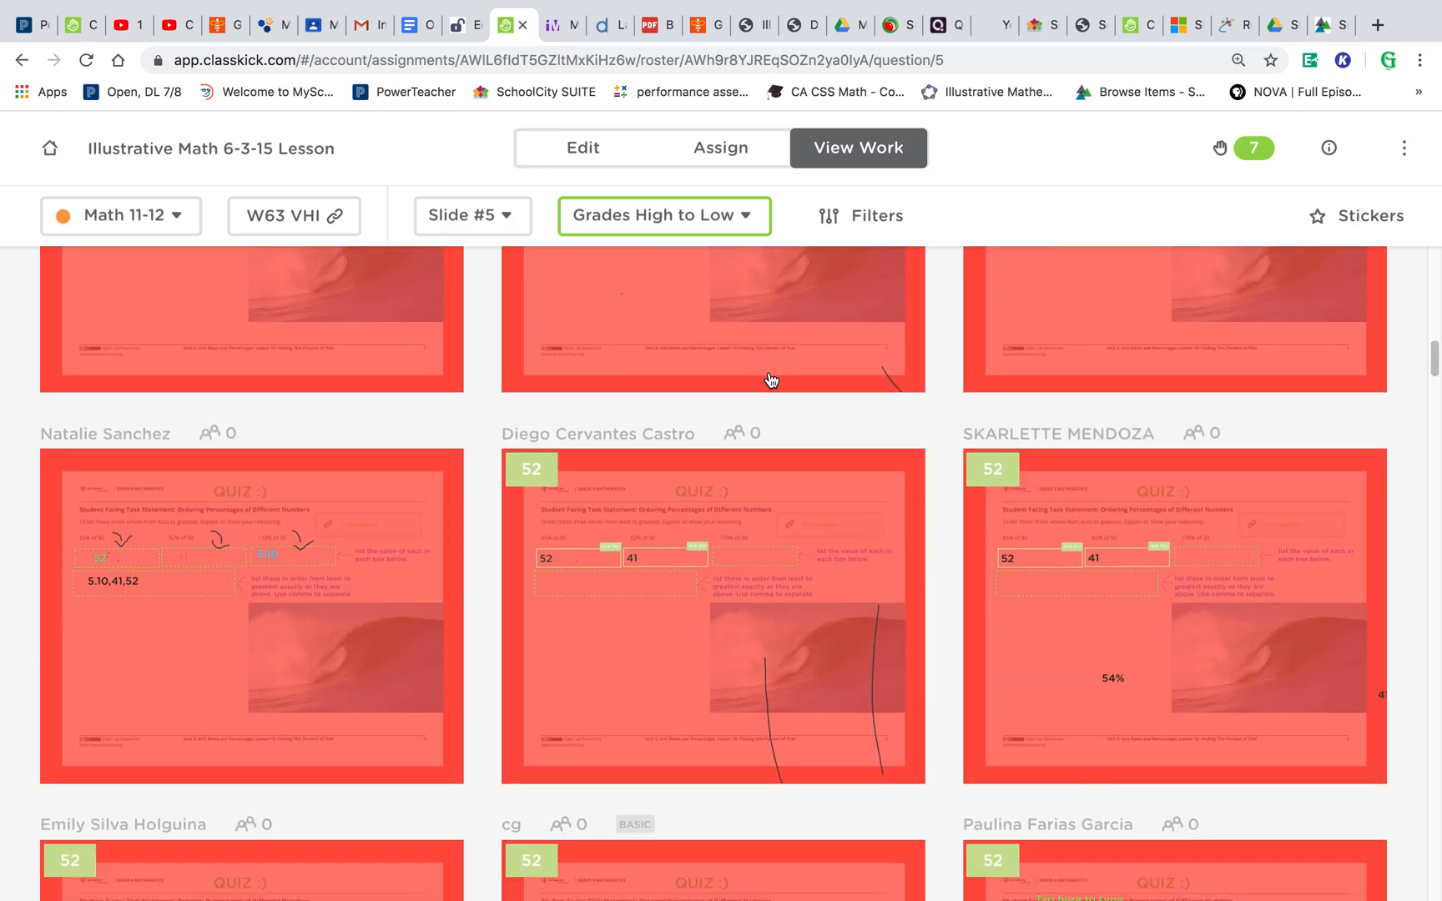
scroll(772, 381, down, 6)
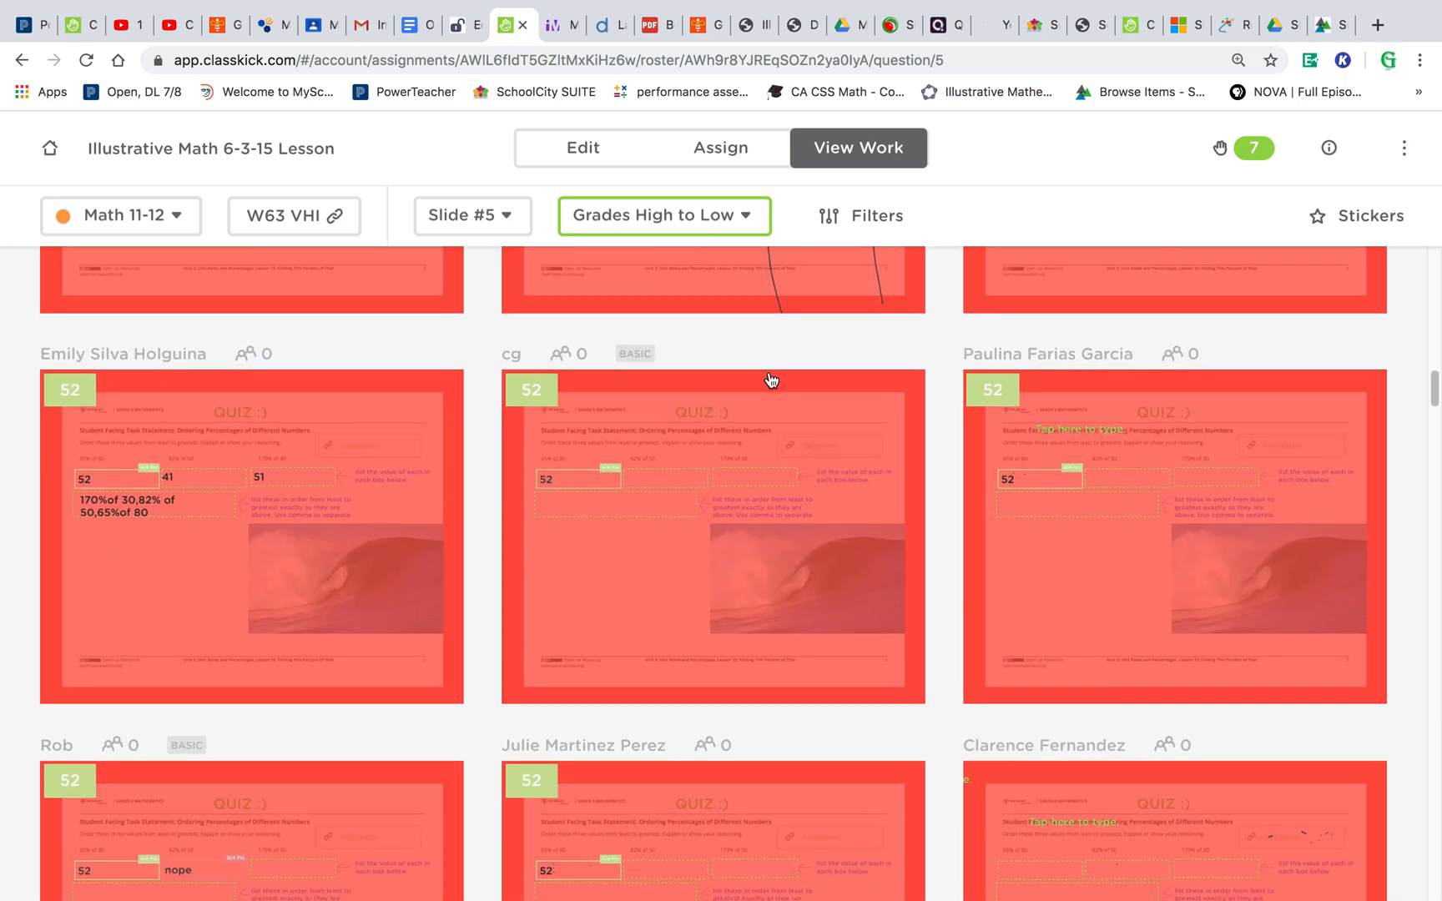
scroll(772, 381, up, 13)
scroll(772, 381, up, 12)
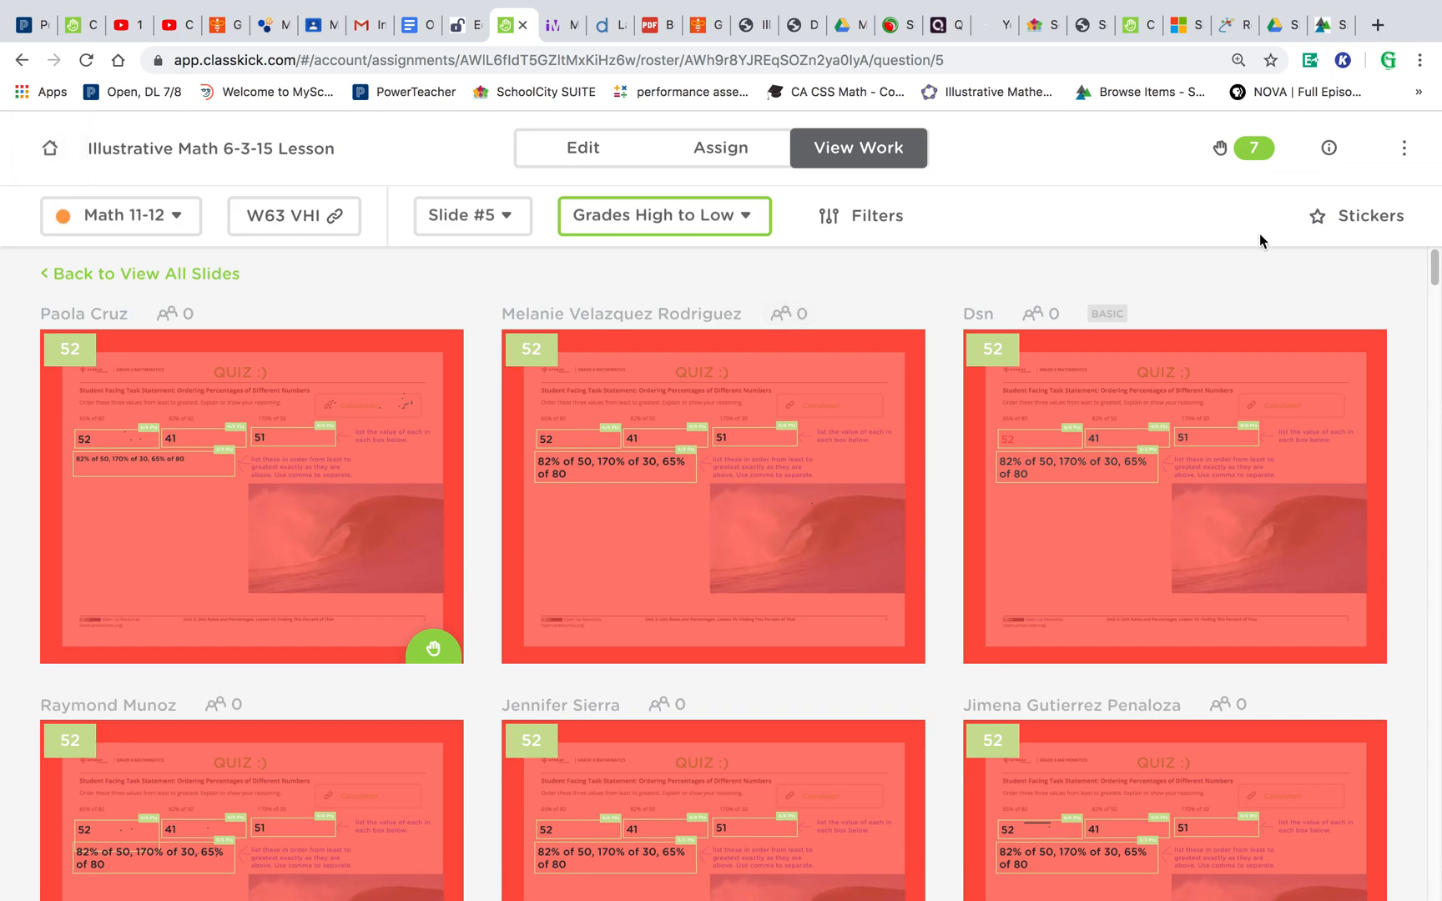
- Award a +1 point sticker to the first two students' slide 5 work with the sticker wand
click(1374, 216)
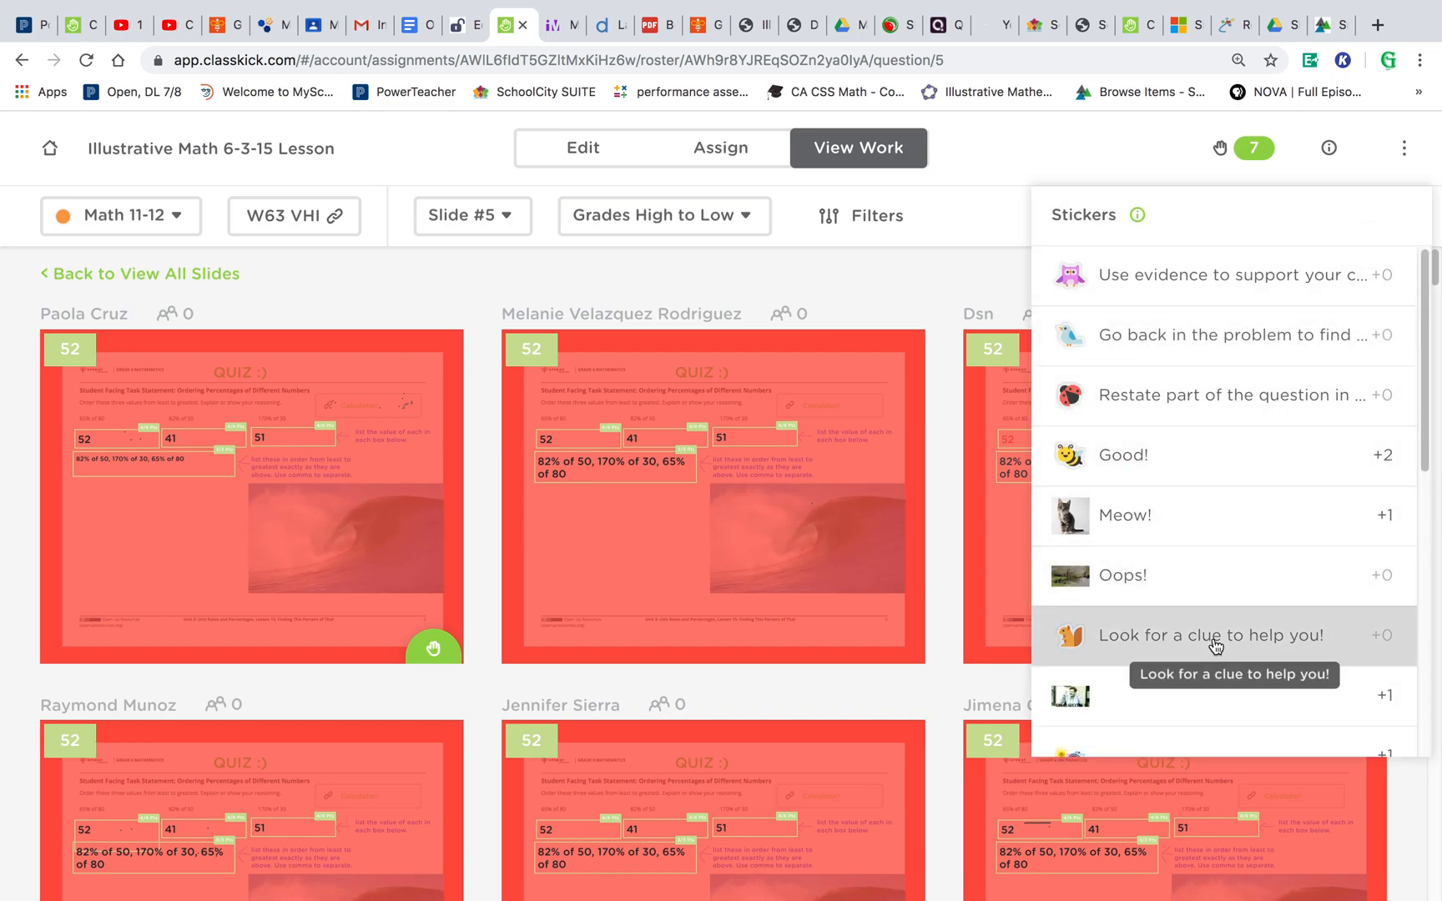
scroll(1216, 647, down, 8)
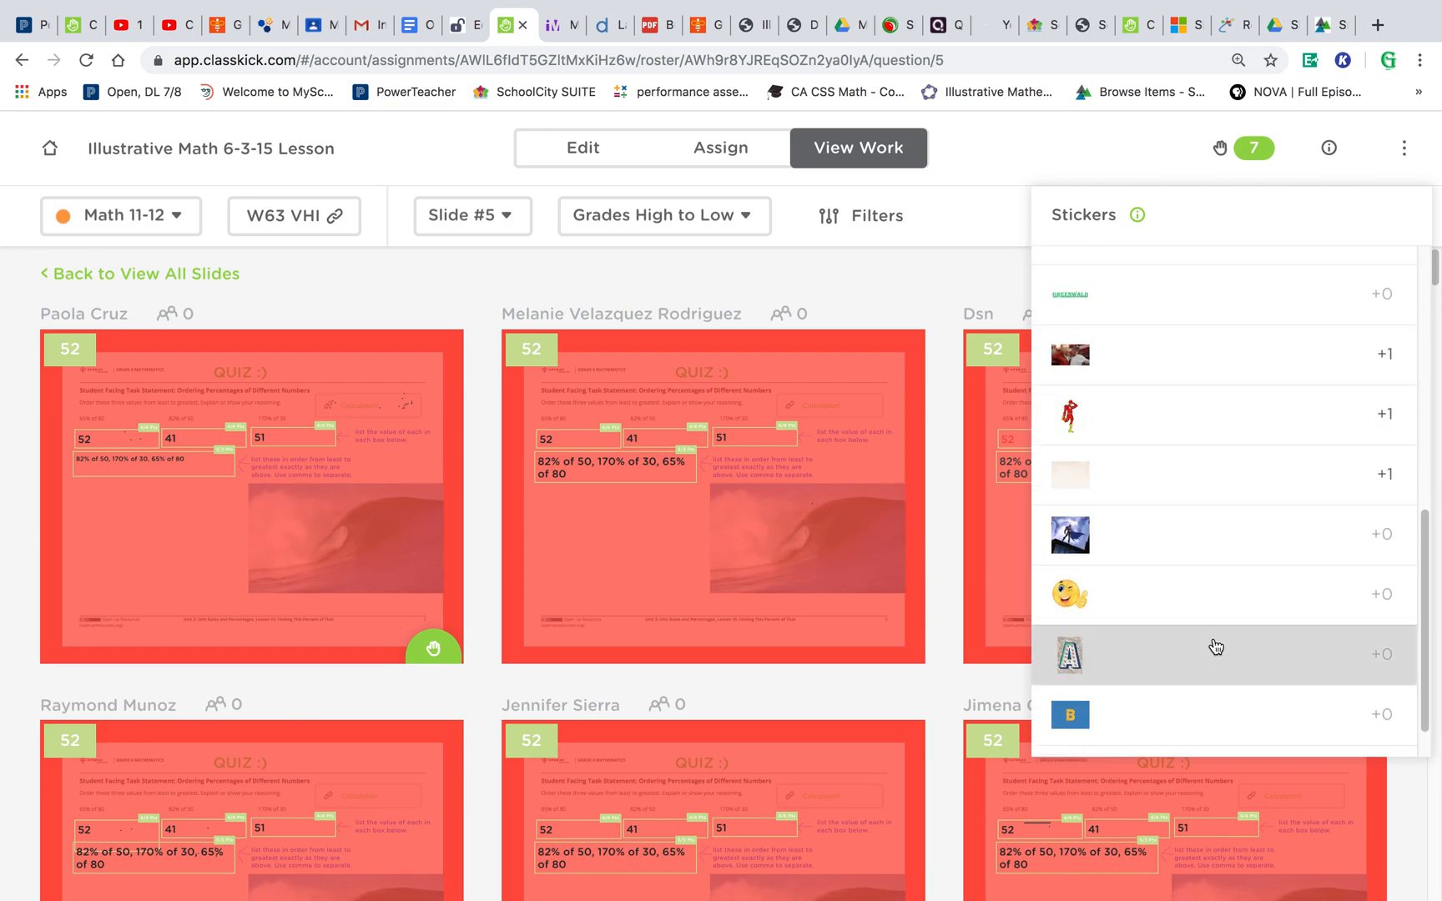
click(1130, 476)
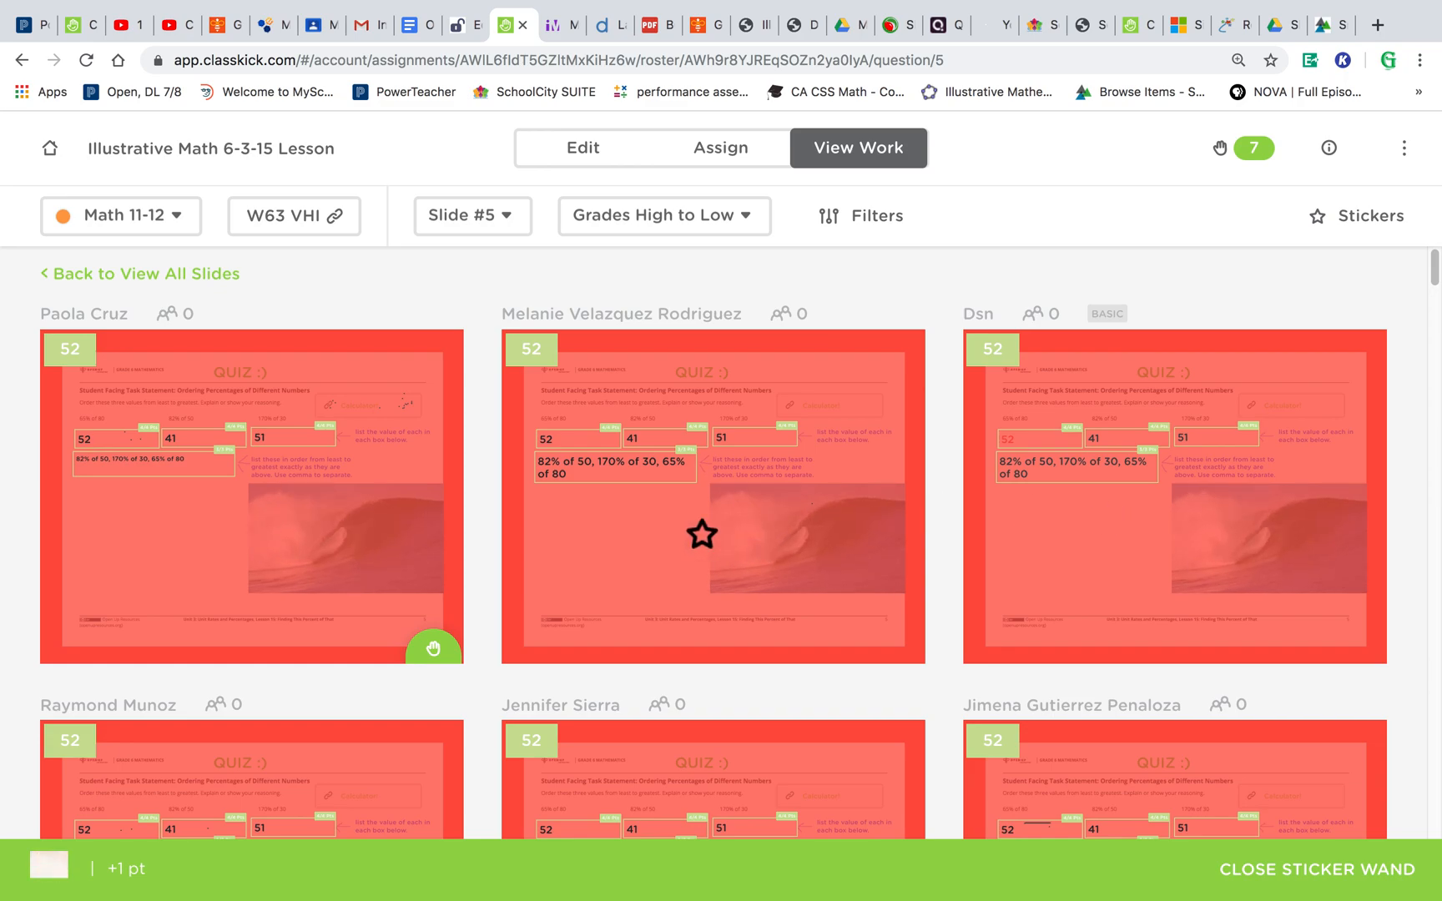
click(598, 519)
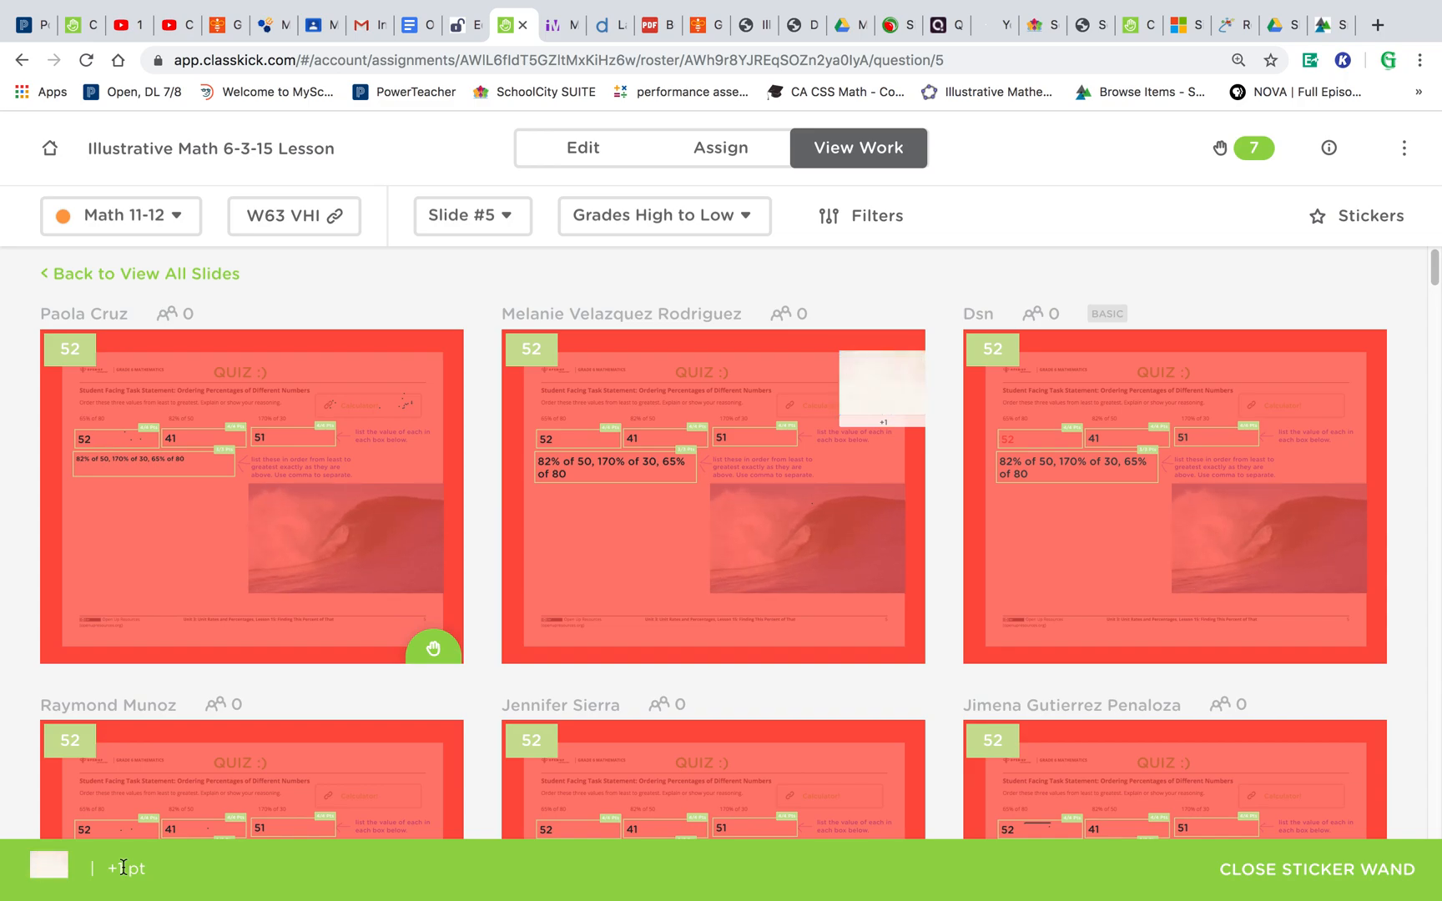
click(221, 599)
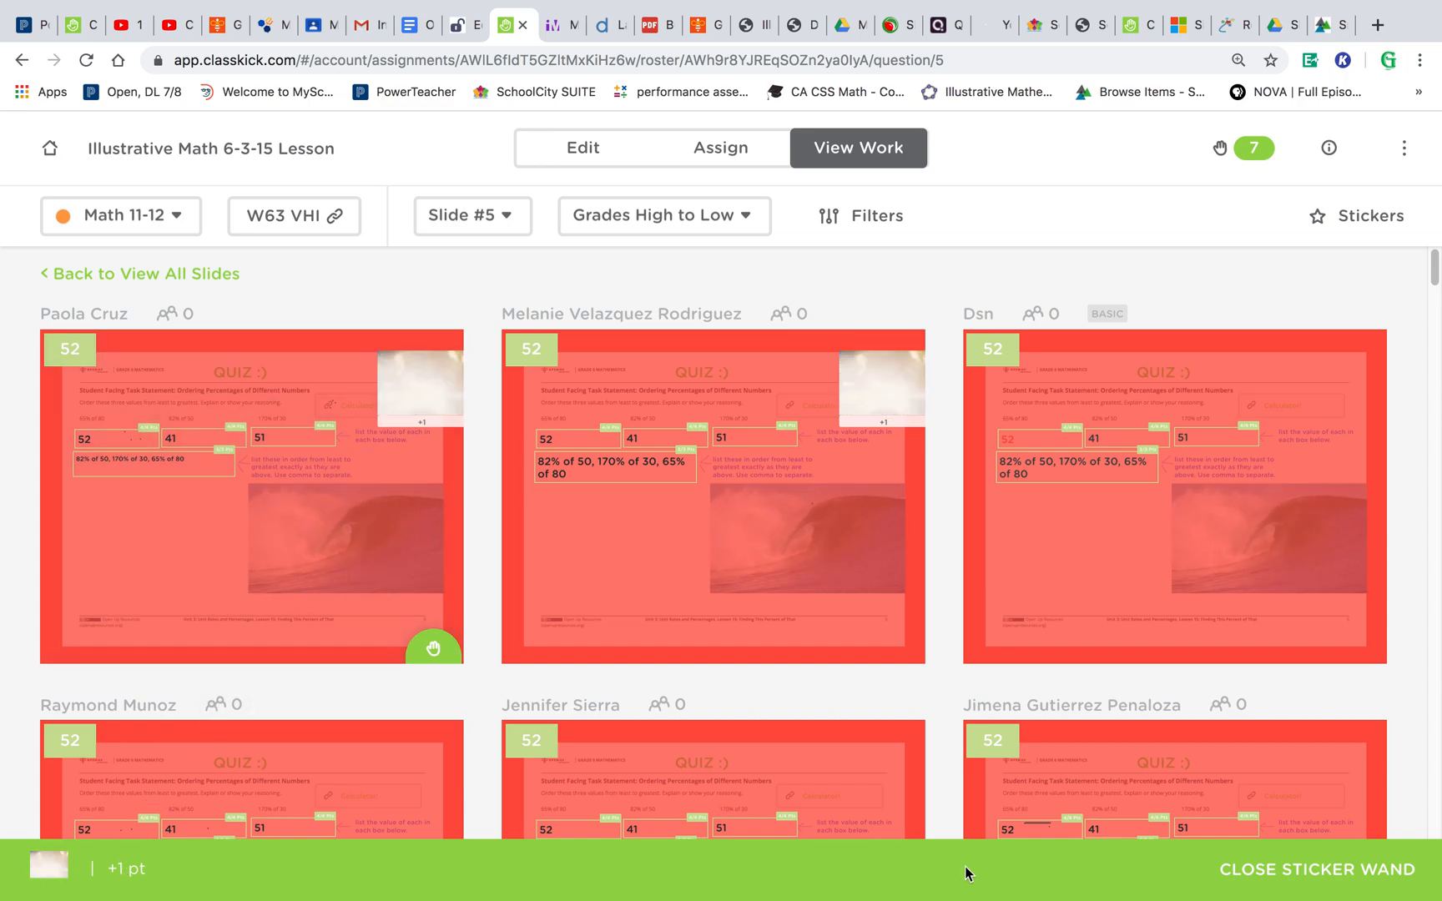
click(1386, 872)
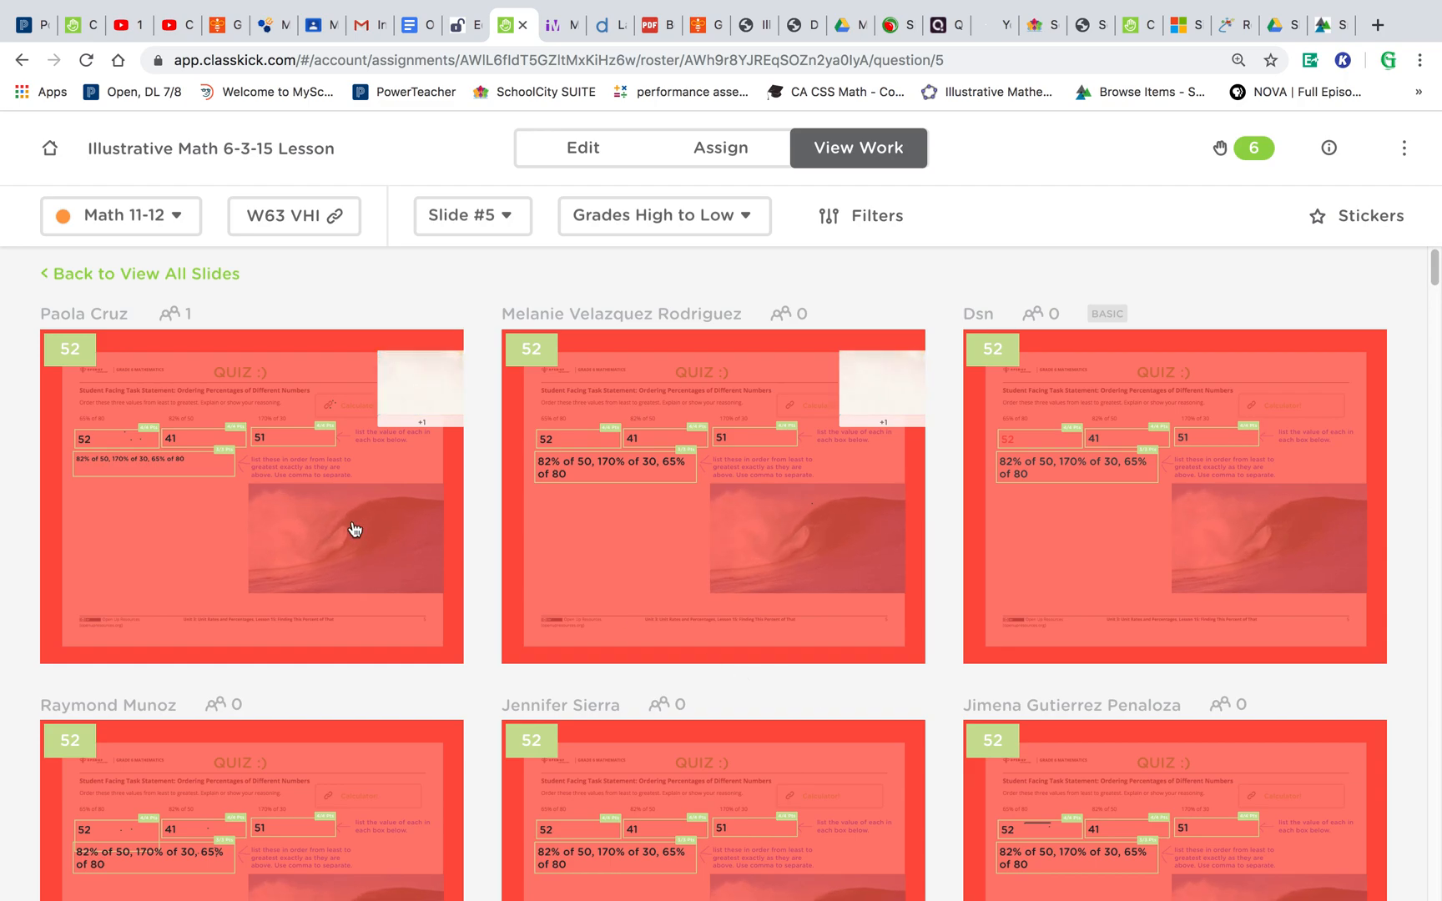
- Open the first student's slide 5 work to review their answers and sticker
click(268, 492)
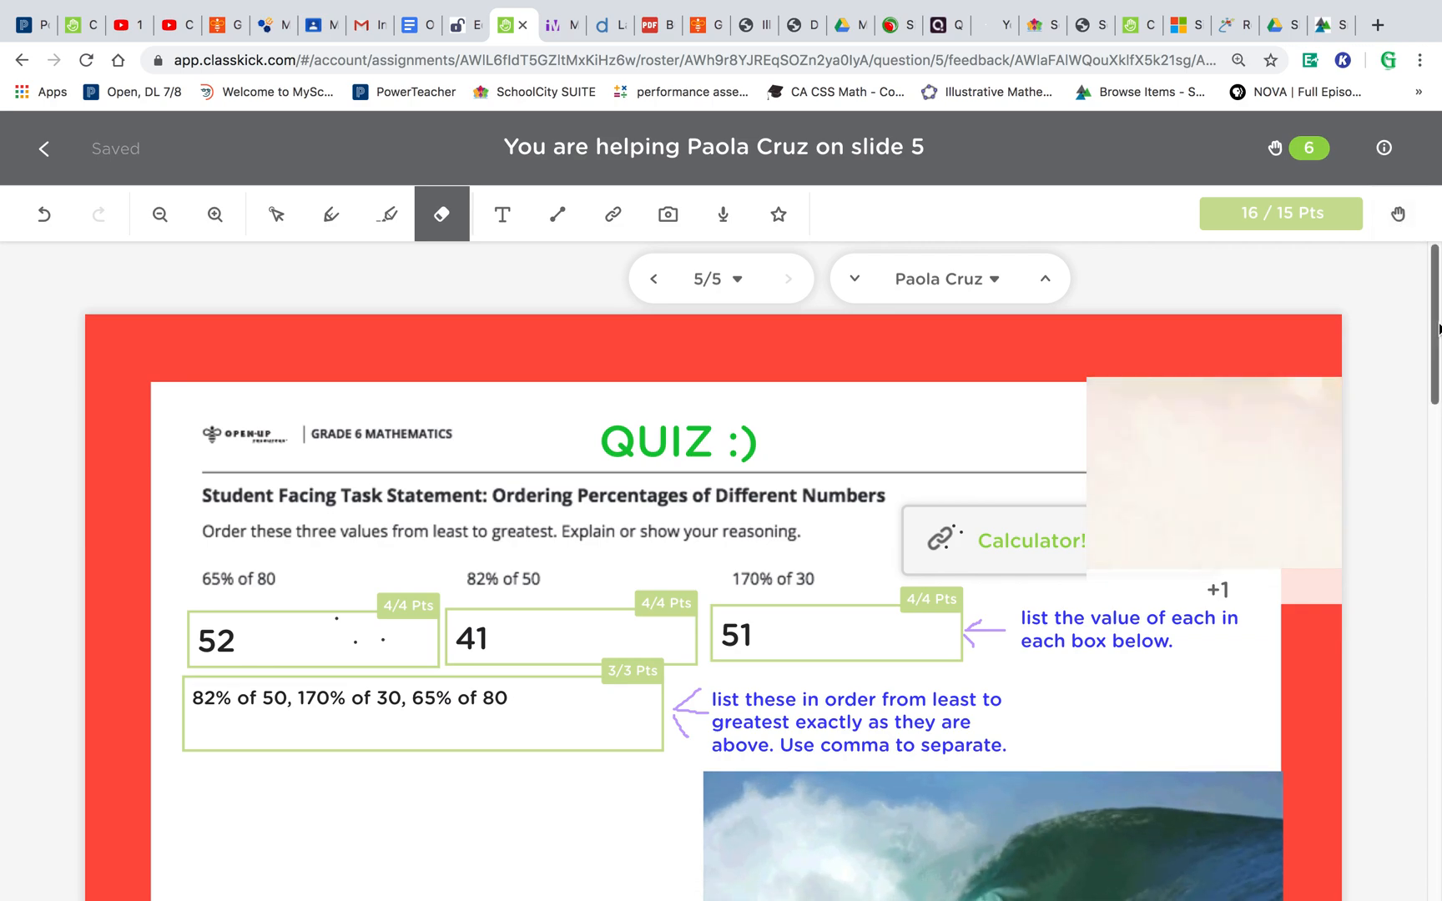
scroll(1439, 328, down, 3)
scroll(1439, 328, up, 3)
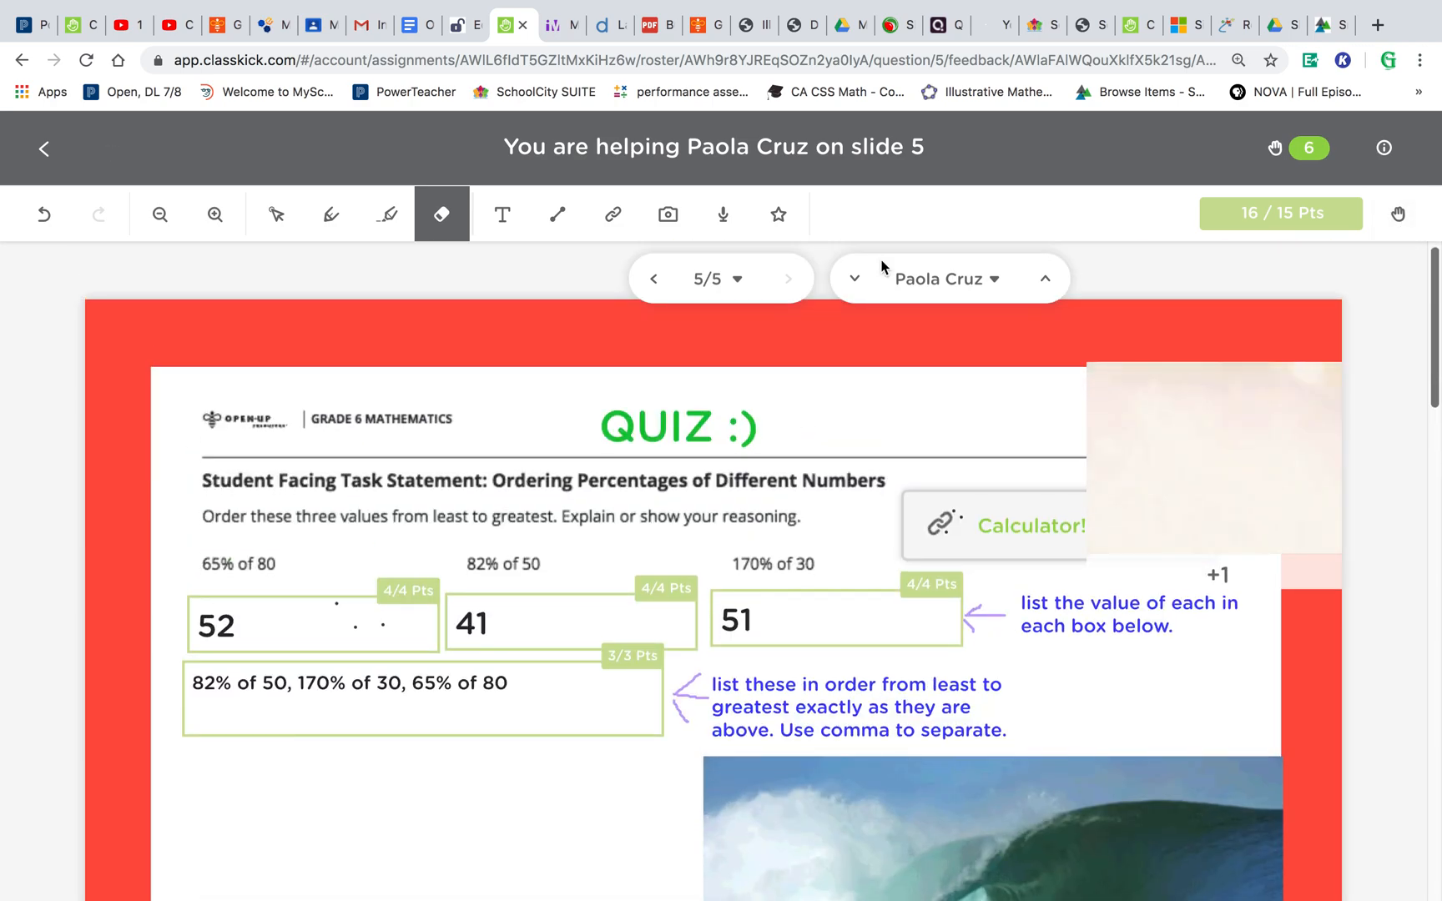
- Place a letter B sticker below the student's answers, then delete it and close the stickers panel
click(783, 214)
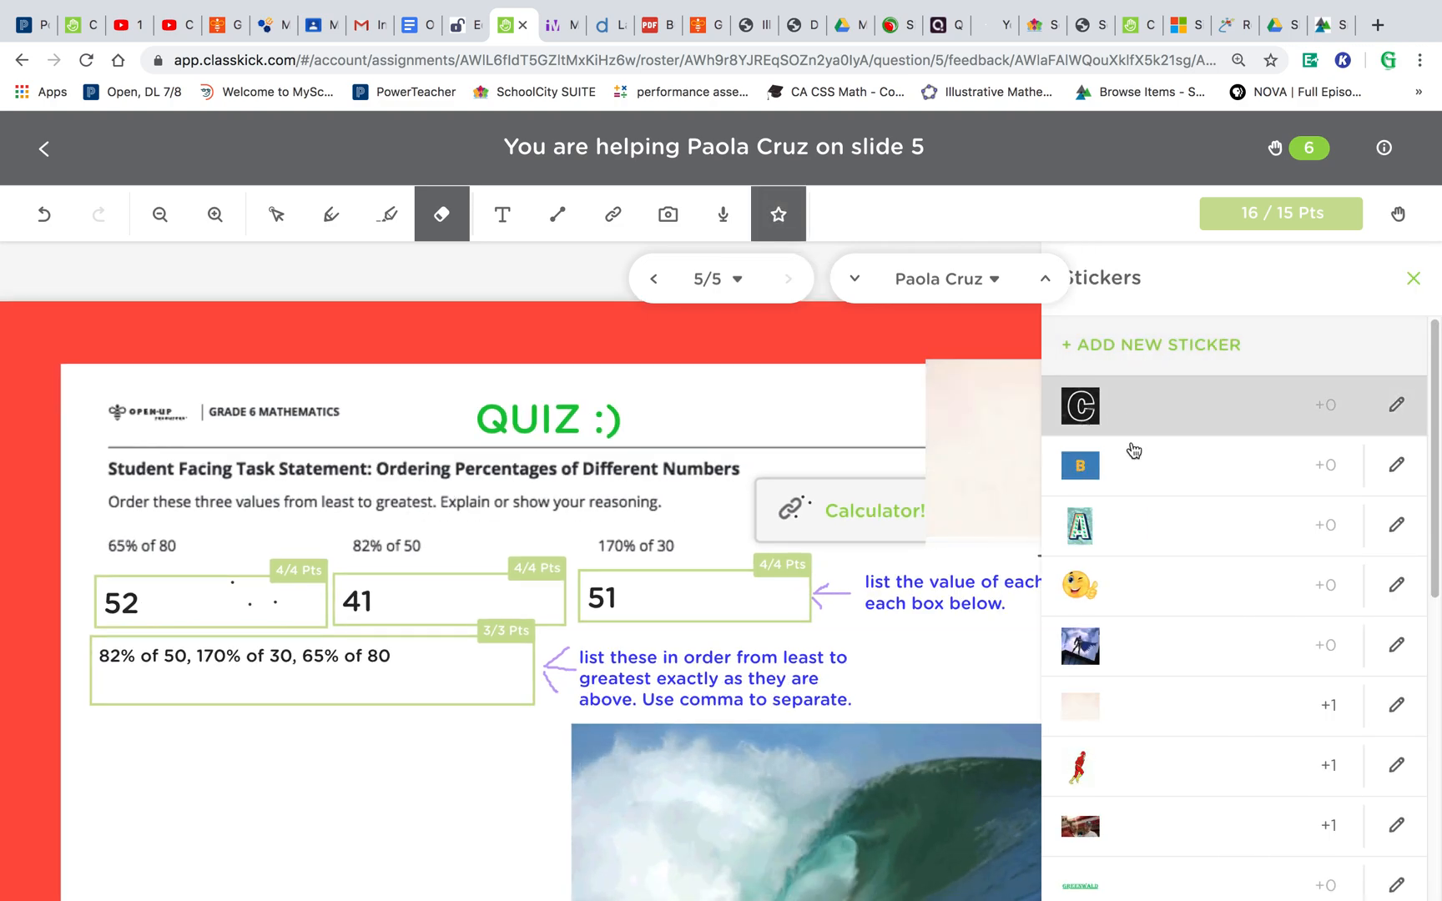
click(1102, 464)
click(224, 781)
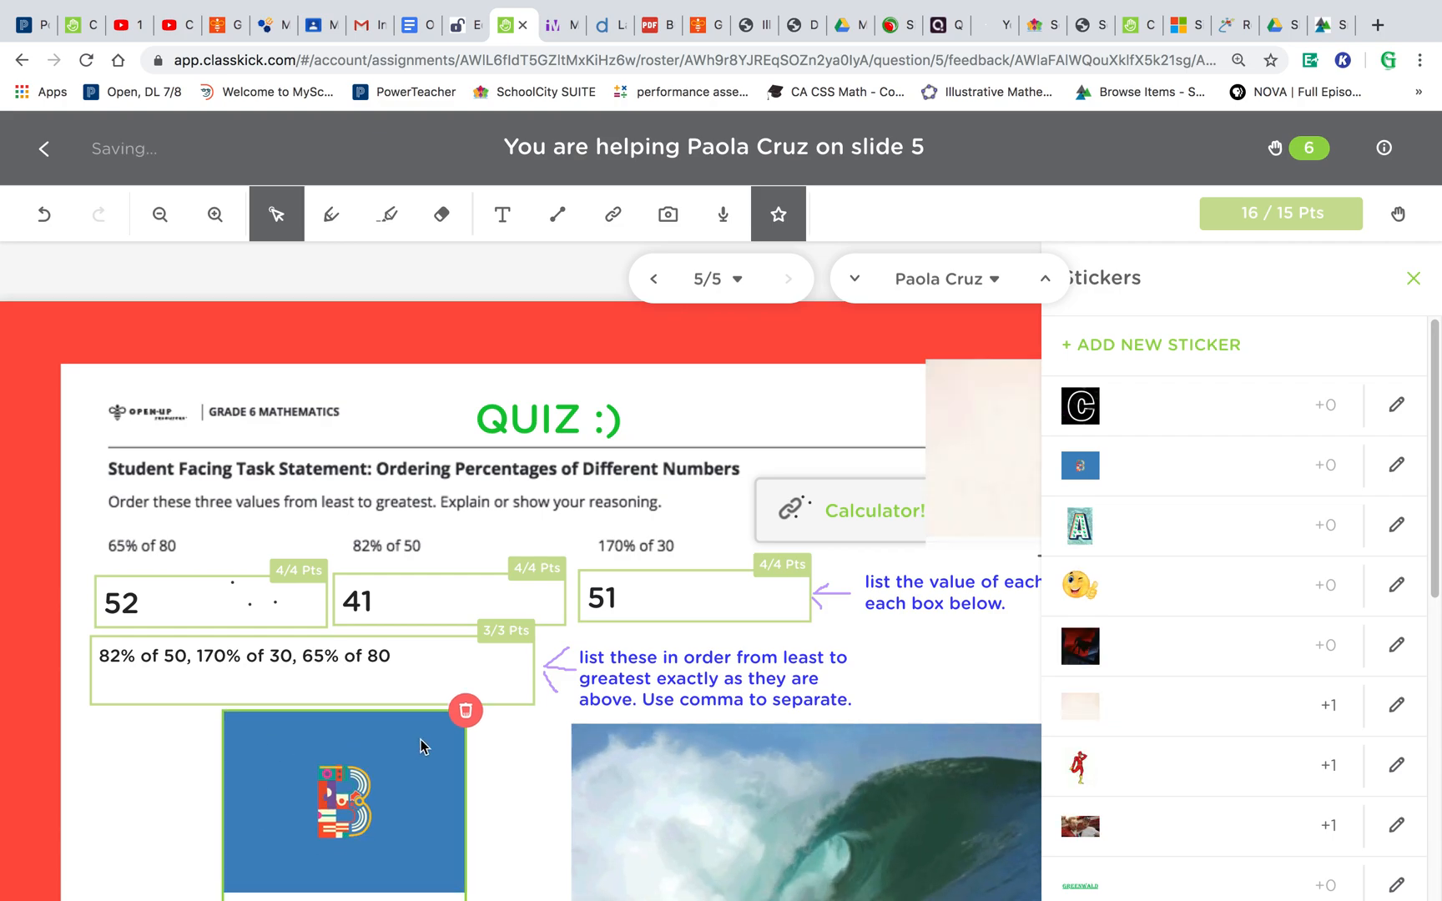
click(465, 710)
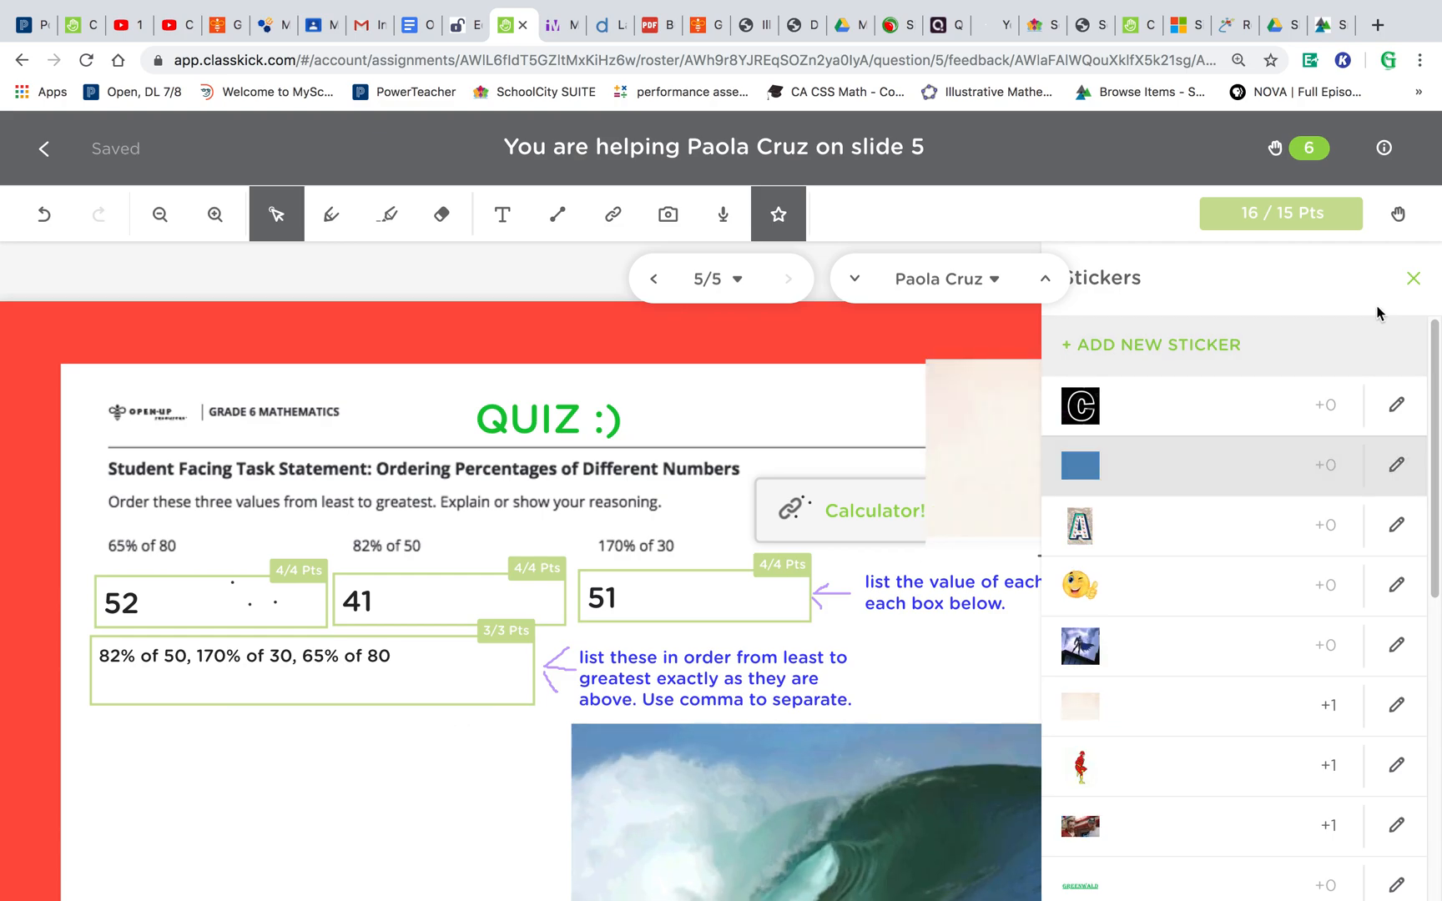
click(1413, 278)
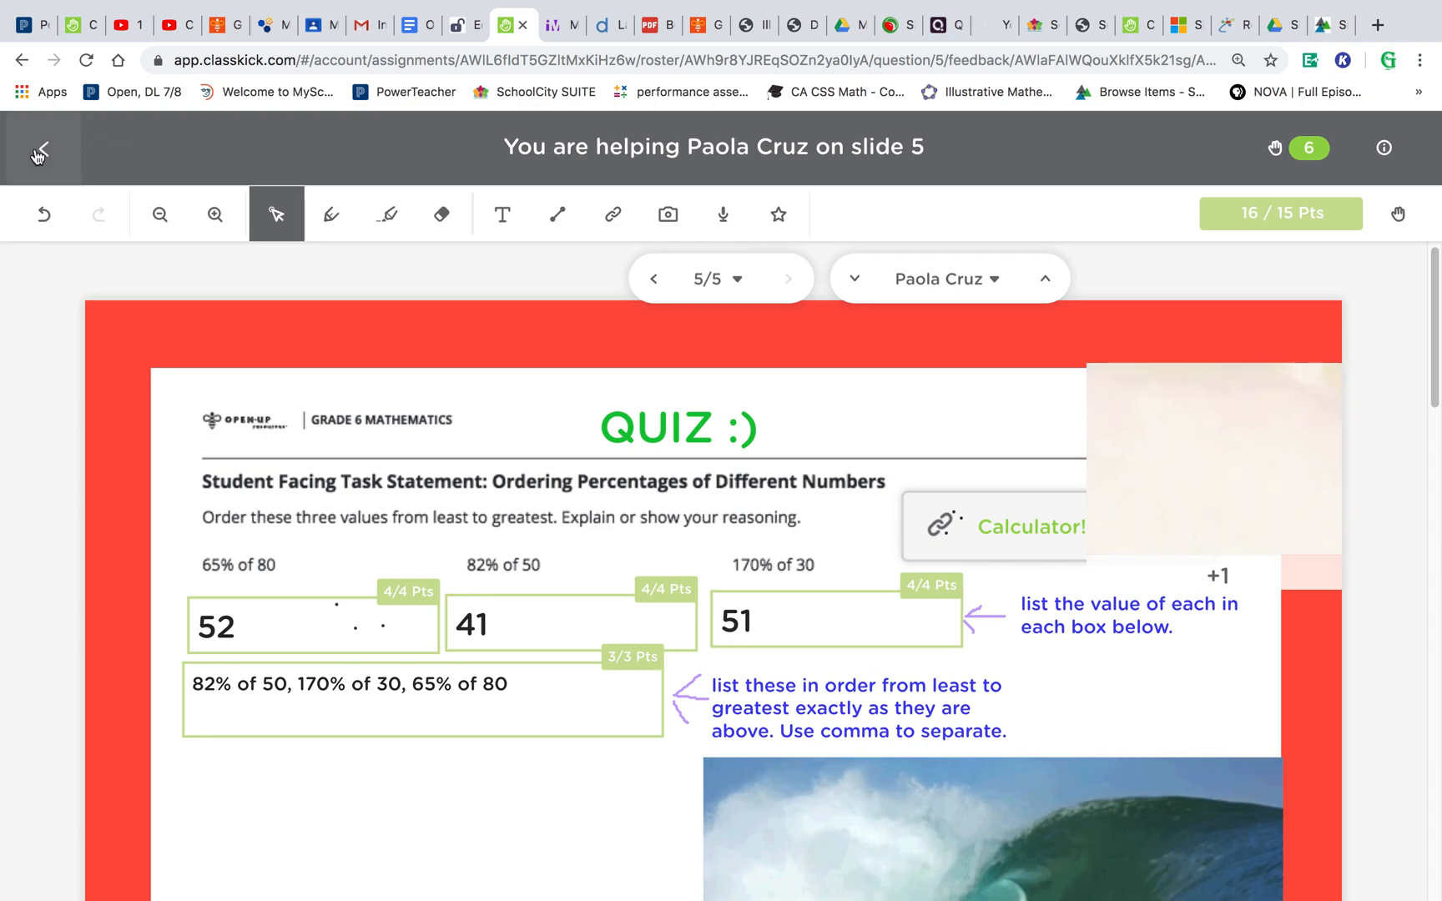
- Return to the slide 5 class overview
click(39, 152)
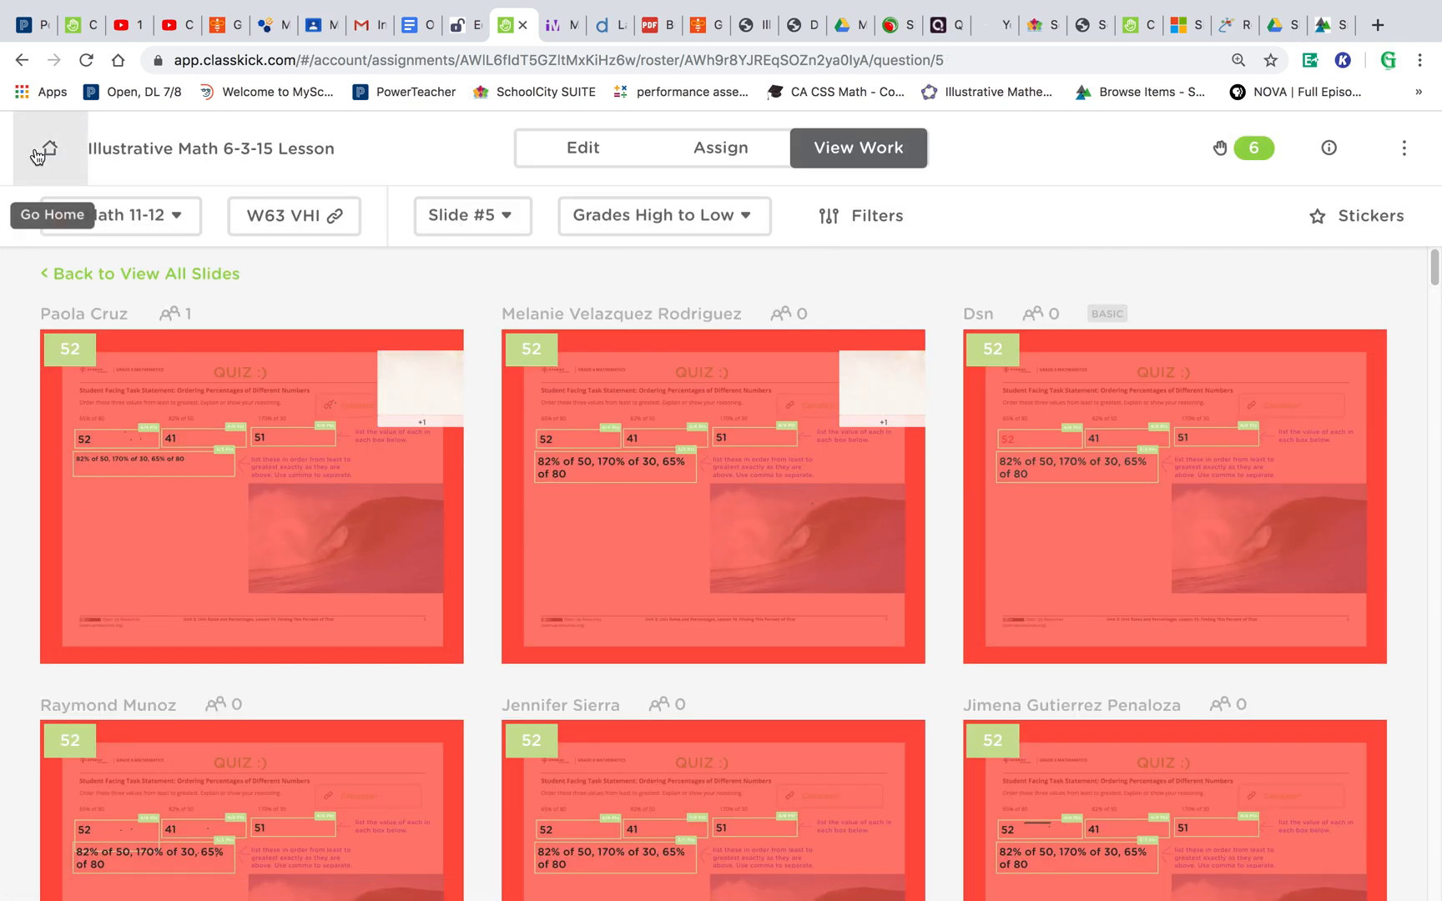
mouse_move(619, 12)
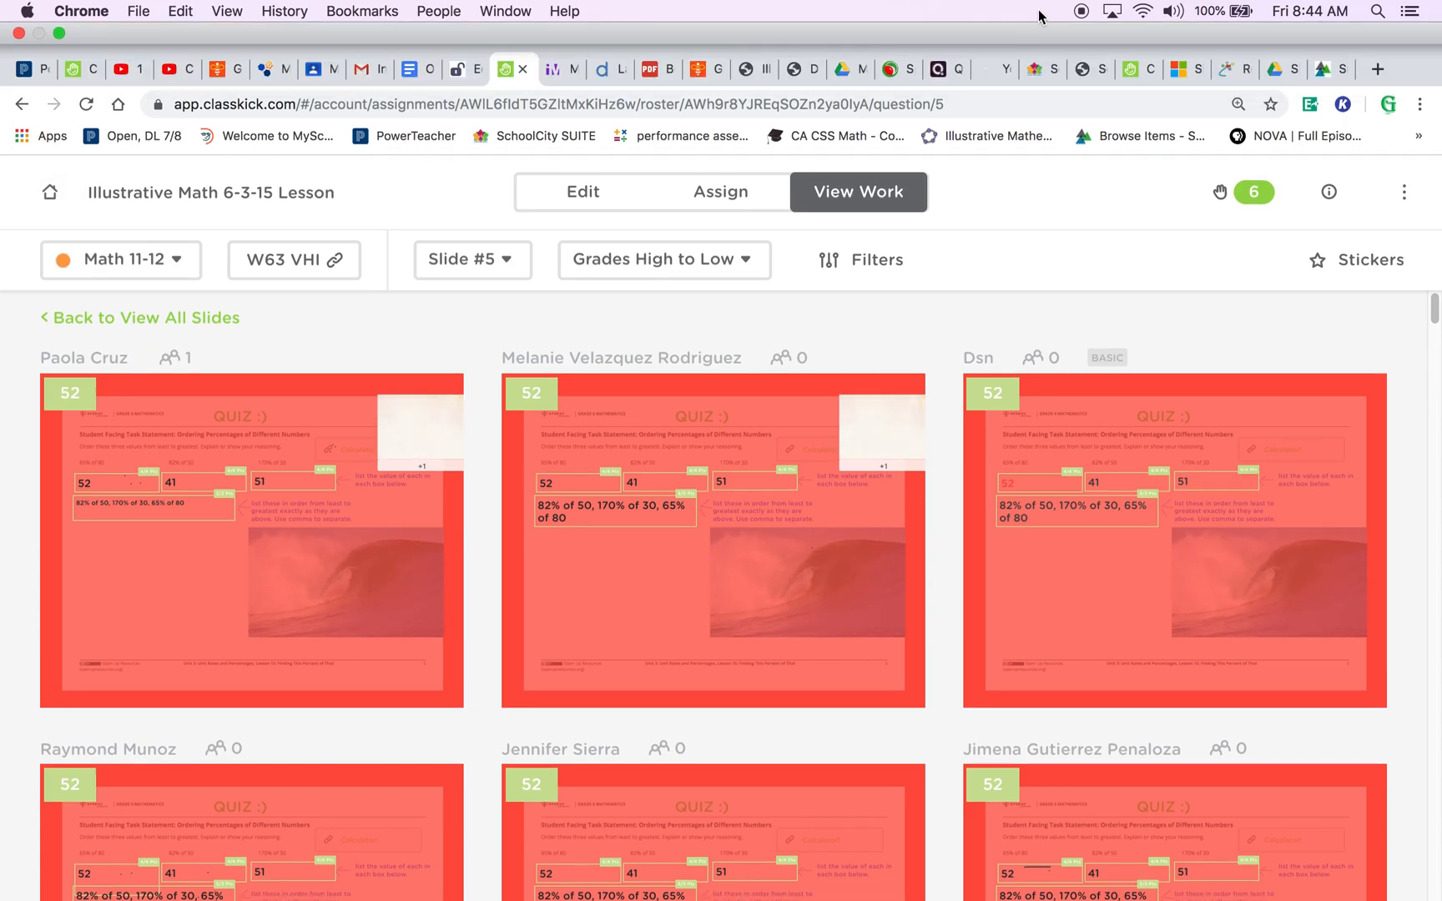